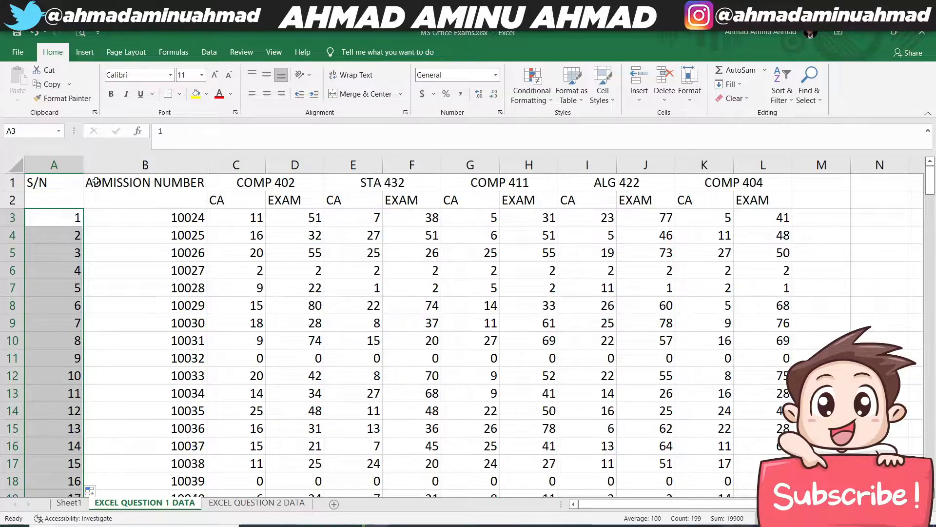
pyautogui.click(98, 217)
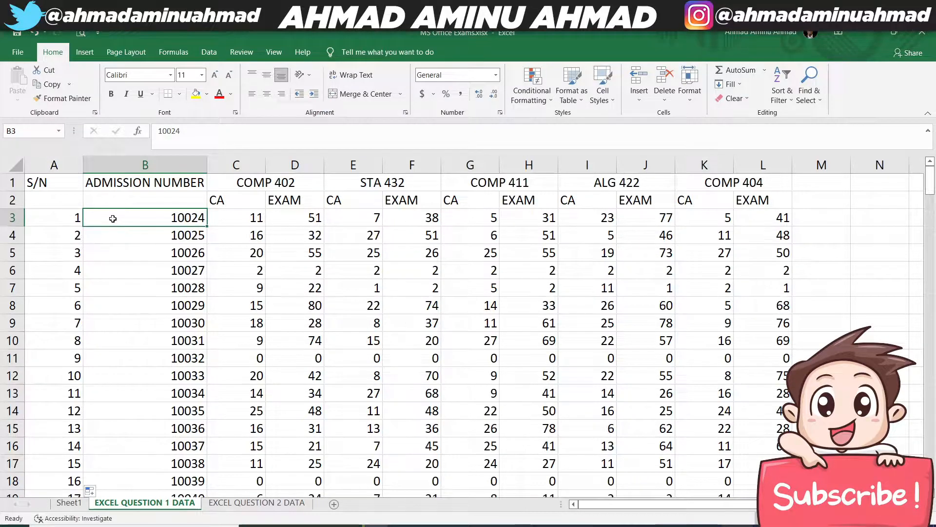
pyautogui.moveTo(113, 217); pyautogui.dragTo(303, 323)
pyautogui.click(100, 216)
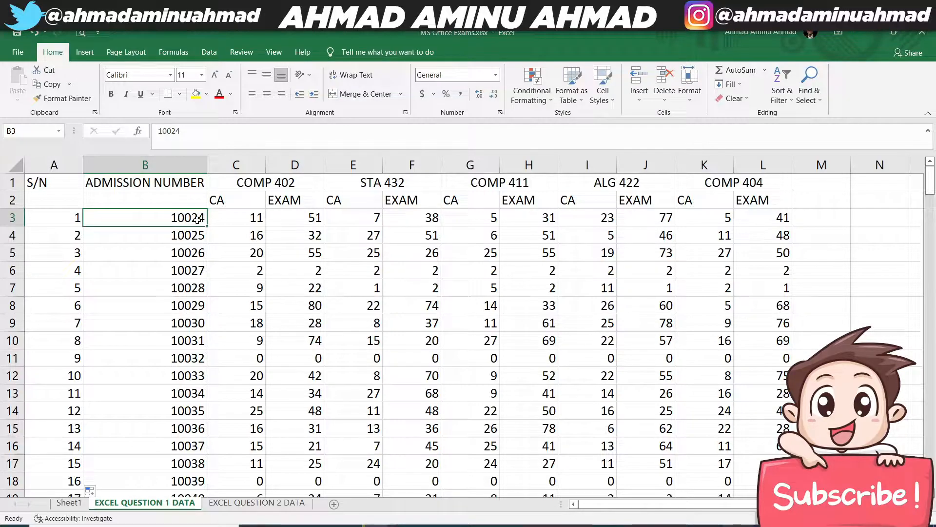
pyautogui.click(4, 218)
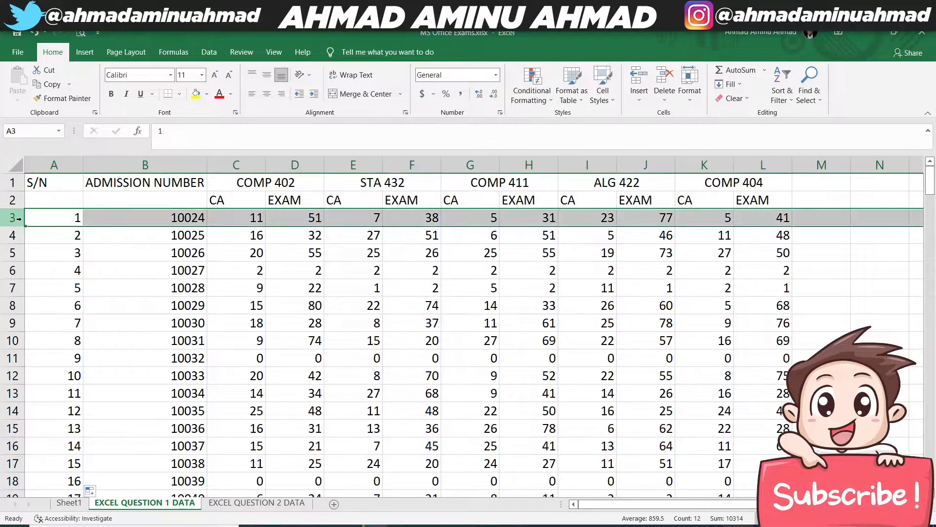
pyautogui.click(145, 165)
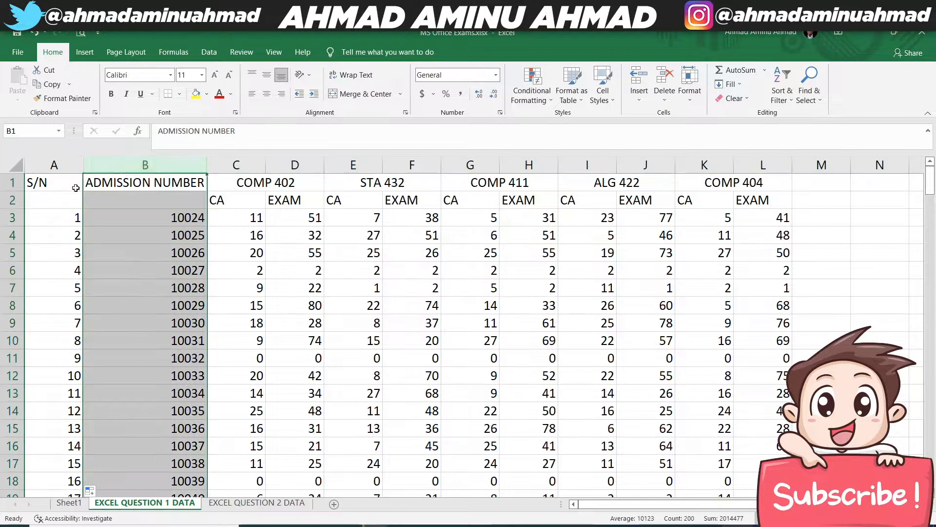
pyautogui.click(11, 218)
pyautogui.click(167, 214)
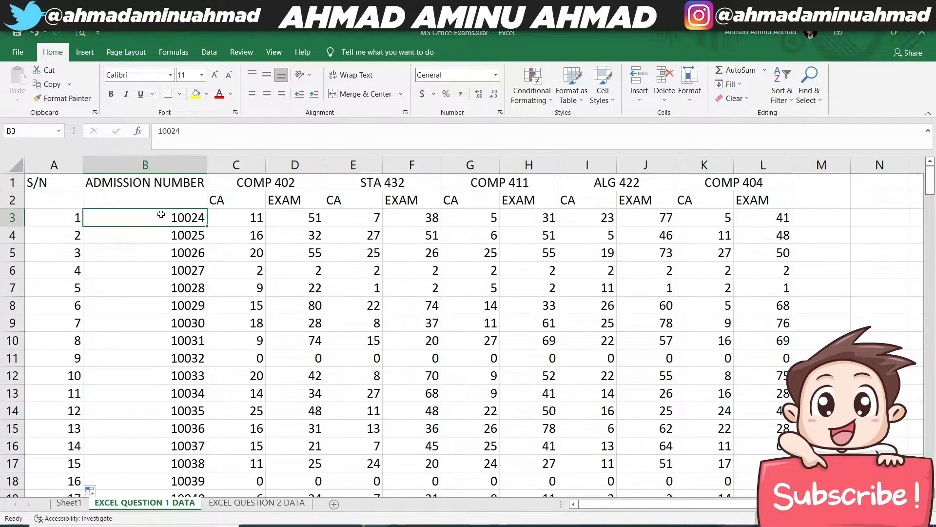
pyautogui.moveTo(60, 216); pyautogui.dragTo(588, 429)
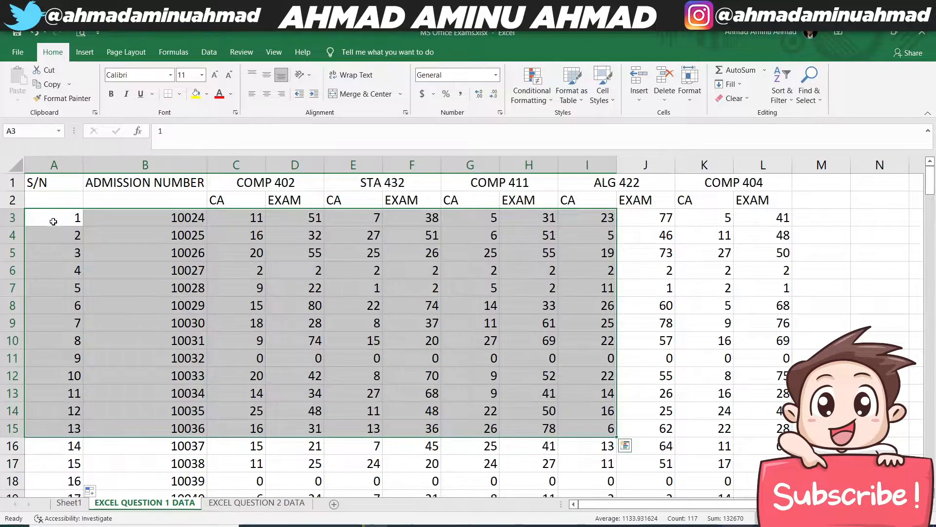
# - Try filling the value 1 from A3 down to A15, and undo the fill
pyautogui.click(54, 222)
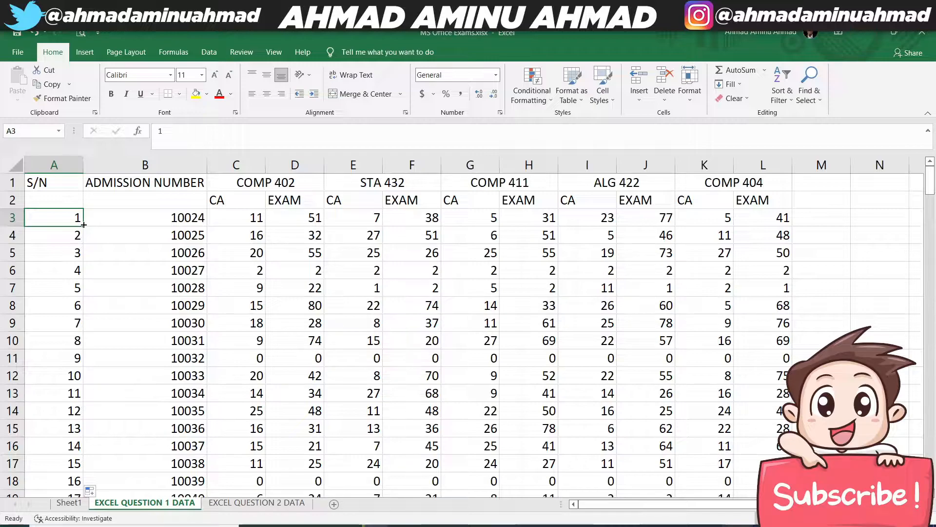
pyautogui.moveTo(84, 225); pyautogui.dragTo(84, 432)
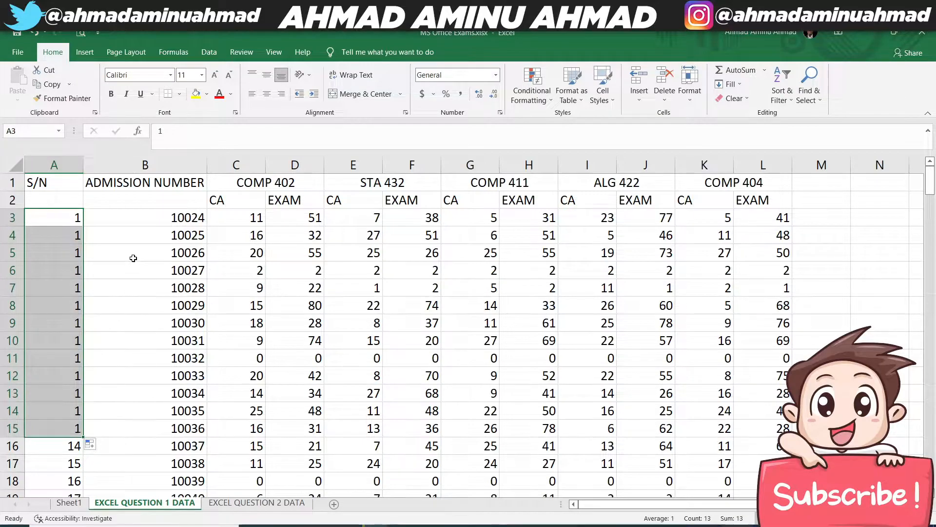
pyautogui.hotkey('ctrl', 'z')
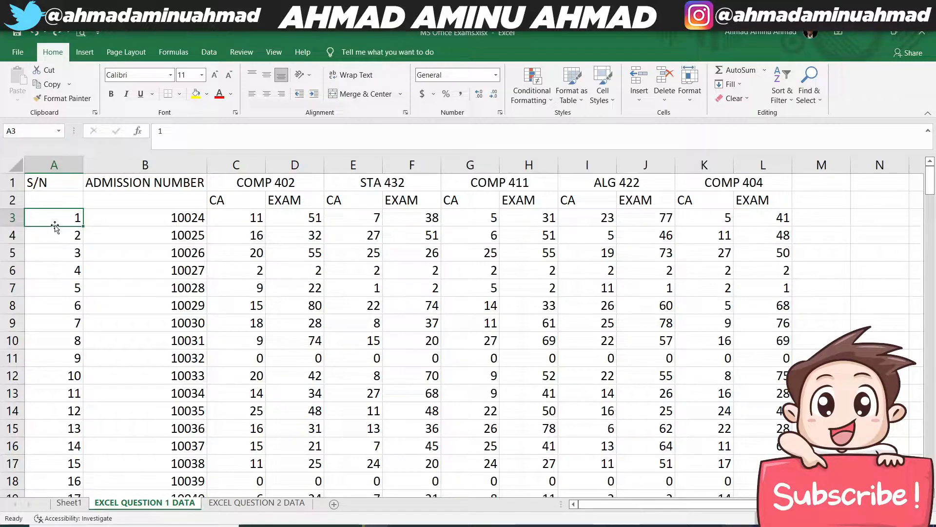
# - Try moving the value from A3 to A12, and undo the move
pyautogui.moveTo(55, 227); pyautogui.dragTo(65, 380)
pyautogui.click(449, 313)
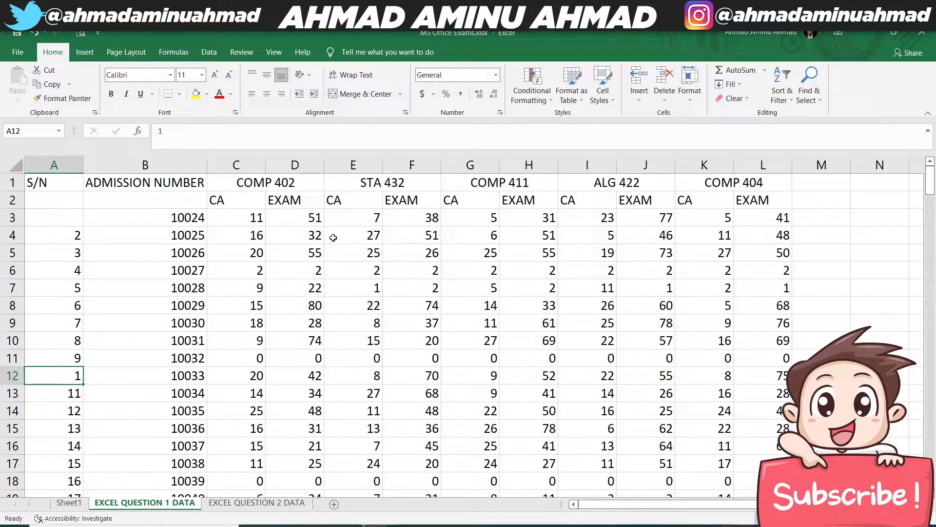
pyautogui.hotkey('ctrl', 'z')
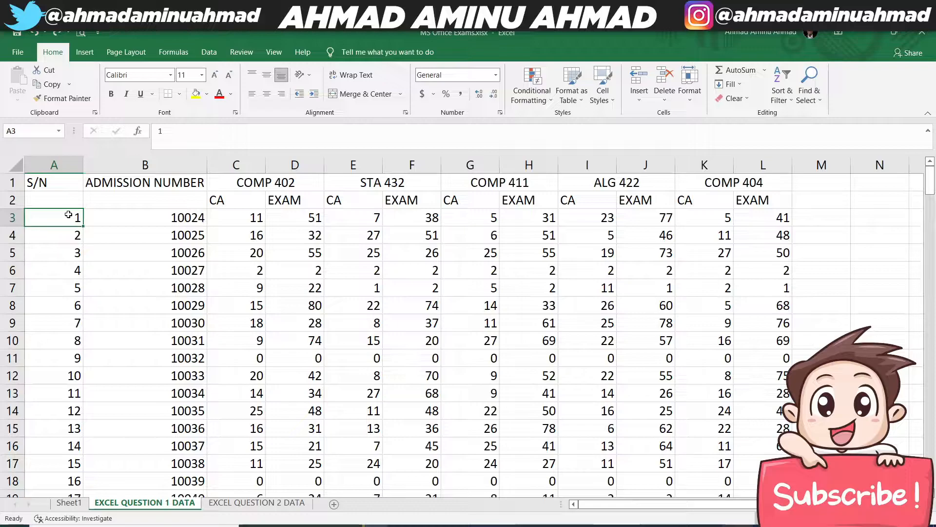
# - Clear all the serial numbers in the S/N column from A3 downward
pyautogui.hotkey('ctrl', 'shift', 'Down')
pyautogui.press('Delete')
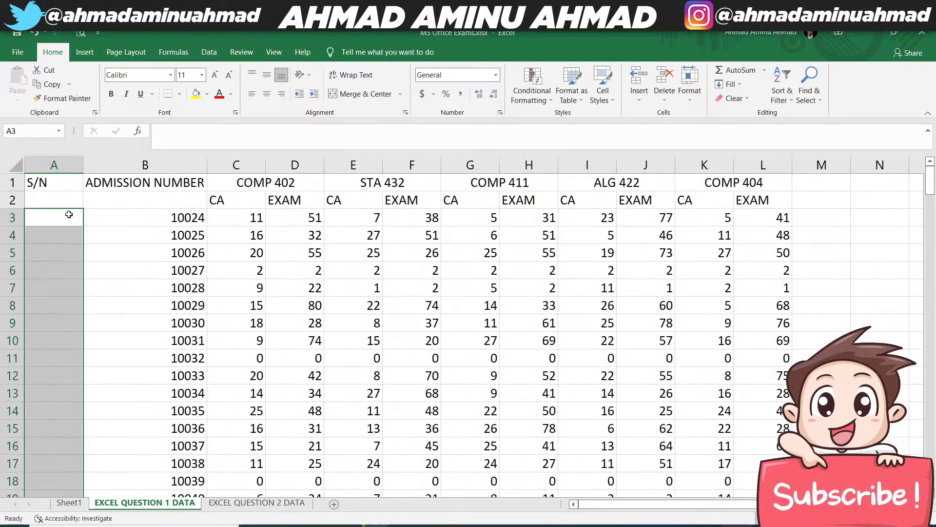
pyautogui.hotkey('ctrl', 'Up')
pyautogui.hotkey('ctrl', 'Down')
pyautogui.hotkey('ctrl', 'Up')
# - Enter 1 in A3 and fill it down to A201 with the Fill Series option to number the records
pyautogui.press('Down')
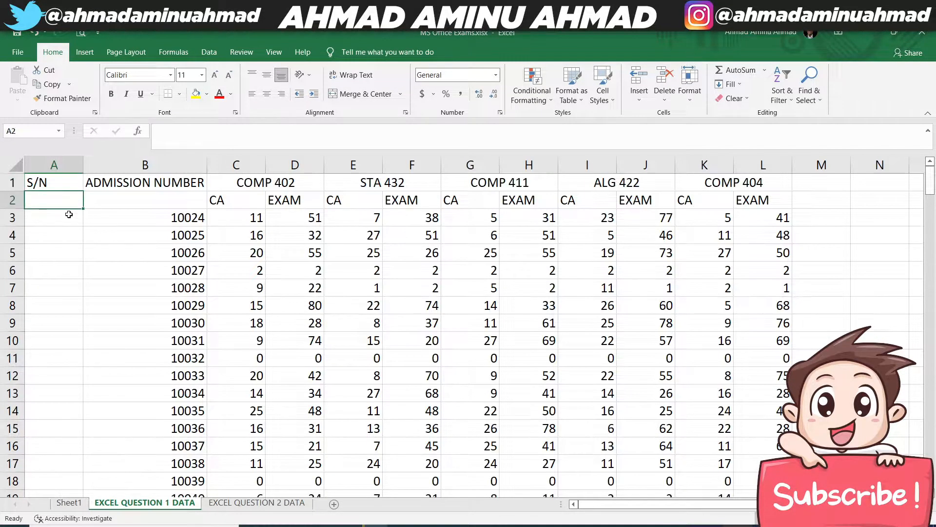
pyautogui.press('Down')
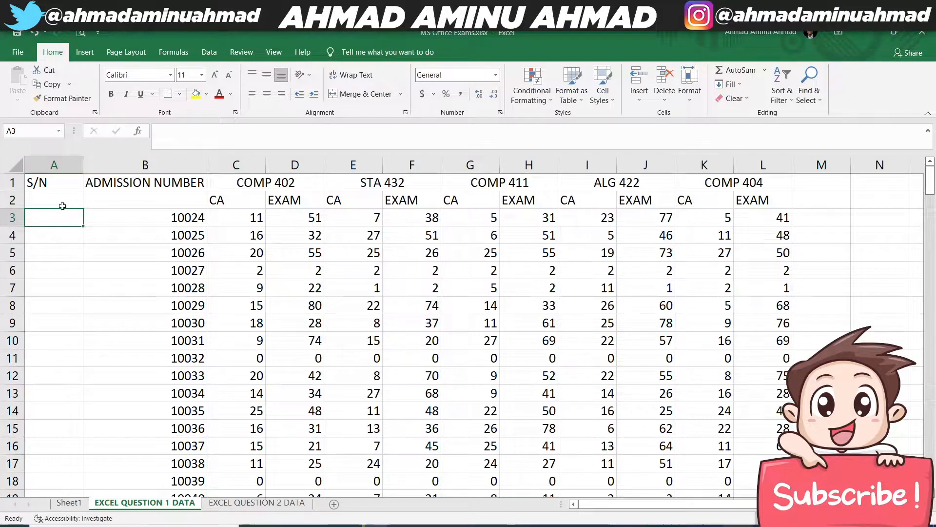
pyautogui.write('1')
pyautogui.press('Return')
pyautogui.click(75, 223)
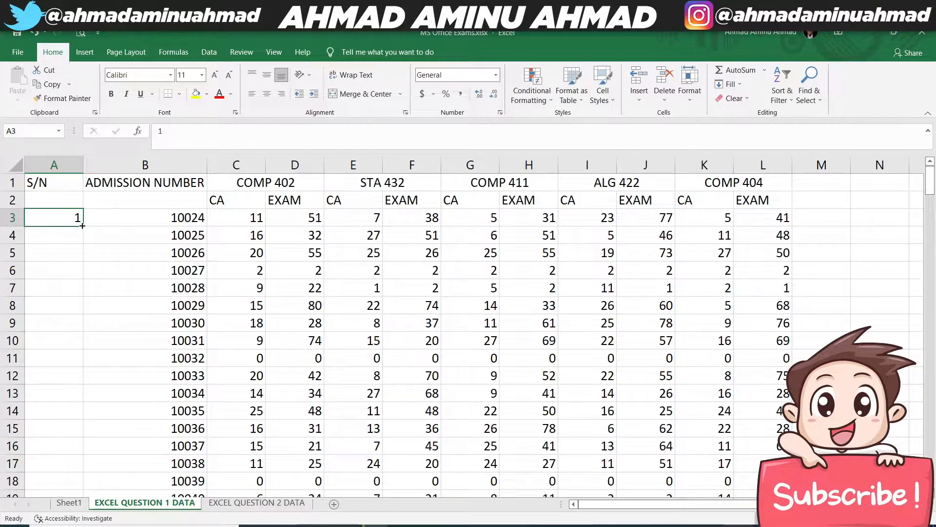
pyautogui.moveTo(82, 226); pyautogui.dragTo(69, 451)
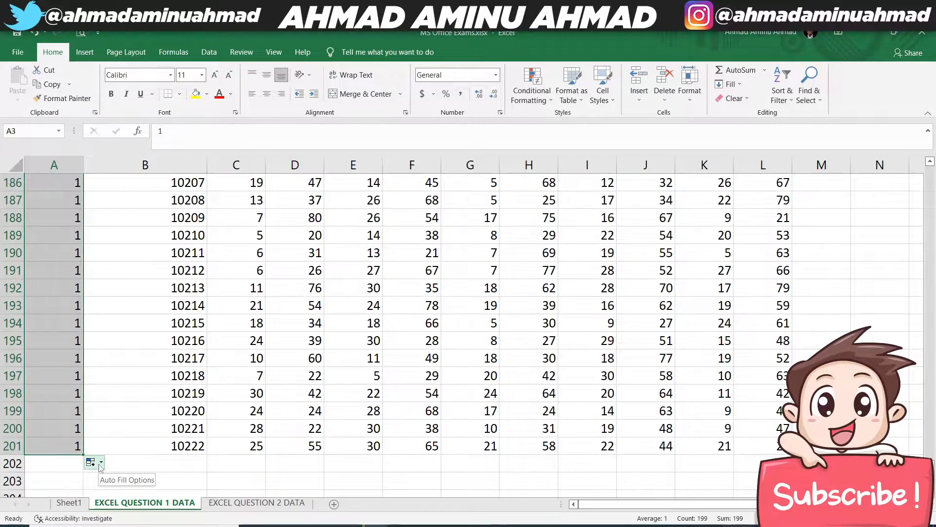
pyautogui.click(97, 464)
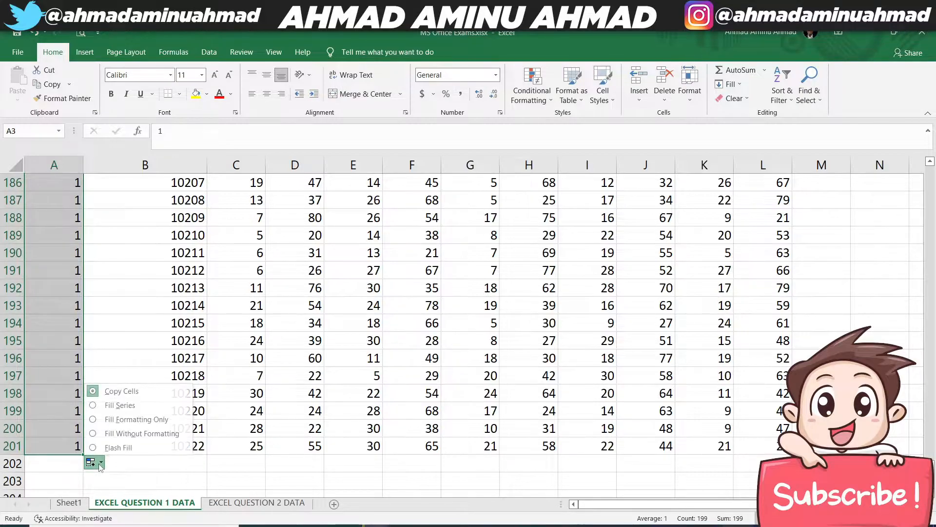
pyautogui.click(122, 405)
# - Center the serial numbers in A3:A201 horizontally
pyautogui.hotkey('ctrl', 'BackSpace')
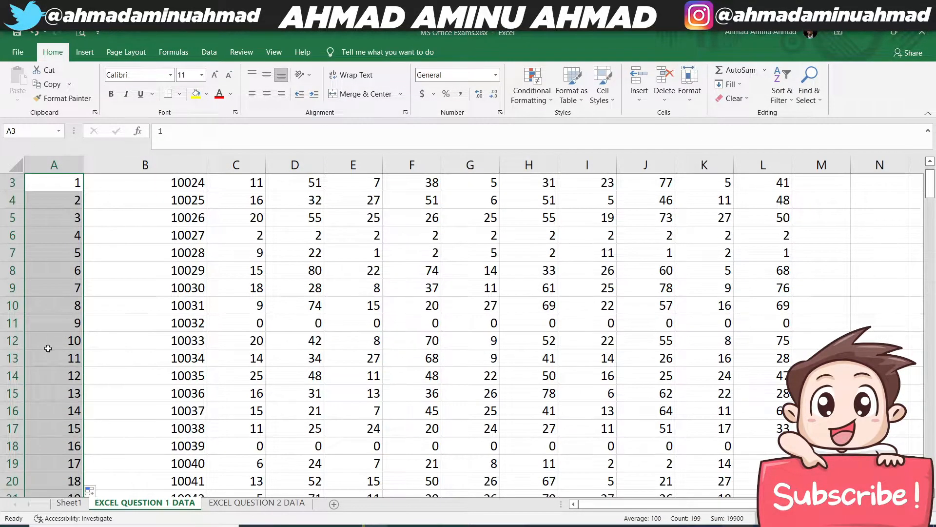
pyautogui.scroll(1, 79, 331)
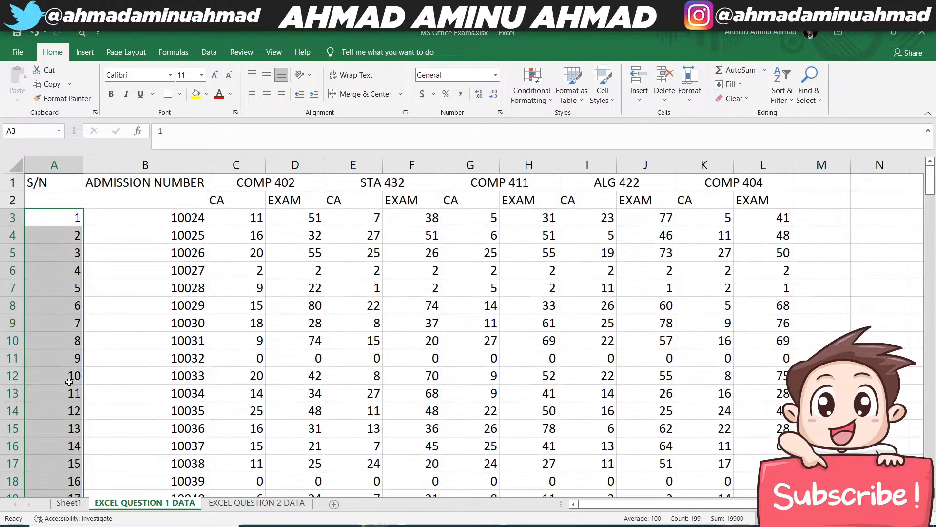
pyautogui.scroll(-16, 73, 371)
pyautogui.scroll(6, 68, 378)
pyautogui.scroll(10, 68, 378)
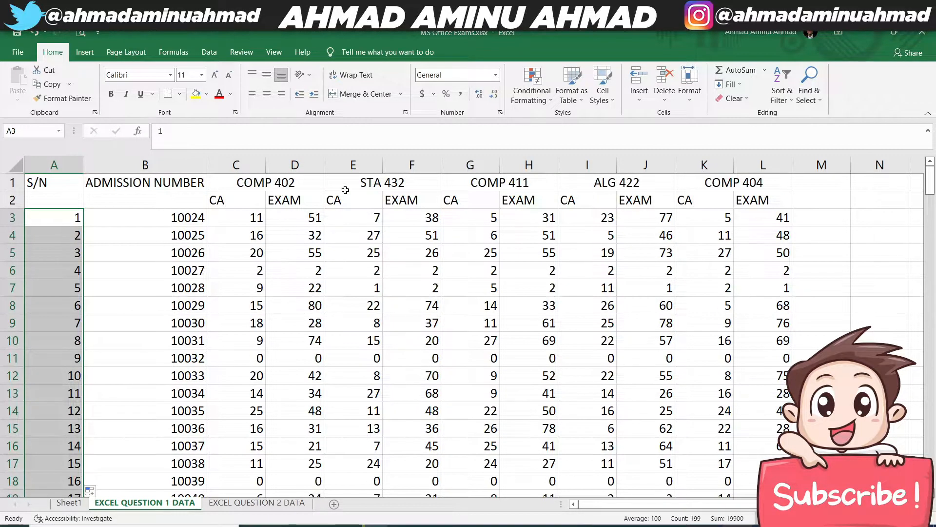
pyautogui.click(268, 96)
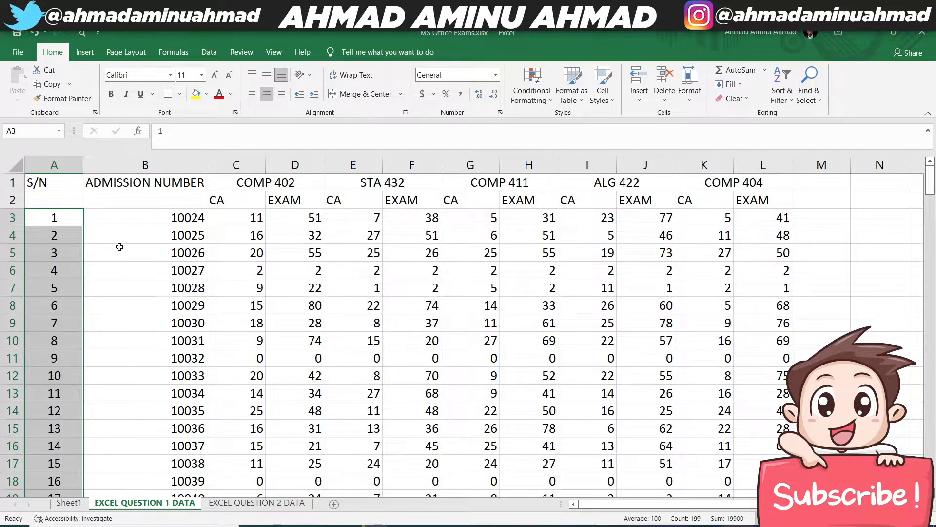
pyautogui.click(129, 220)
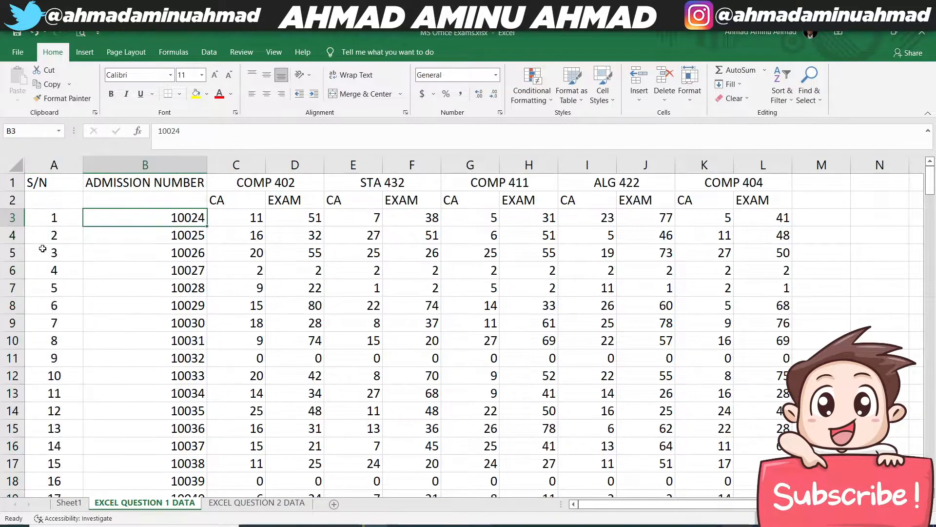
# - Apply all borders to the whole results table, A1:L201
pyautogui.click(55, 184)
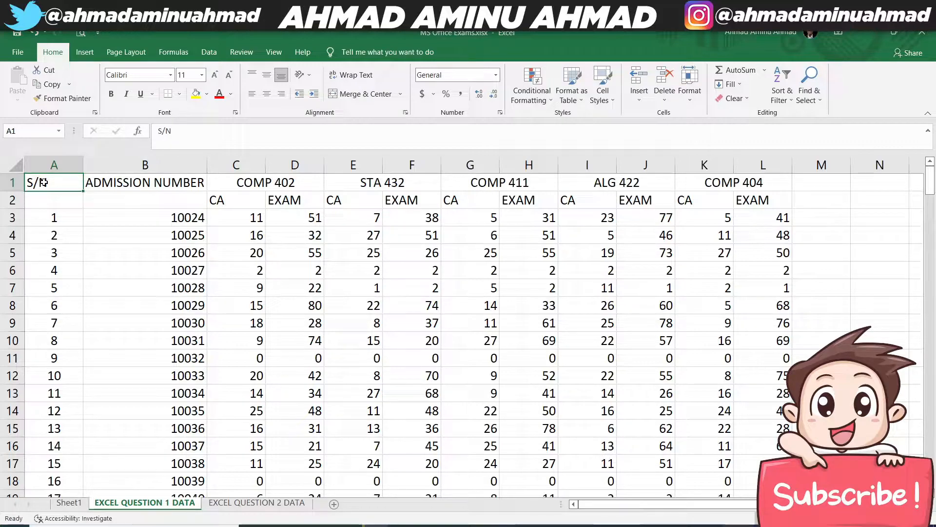
pyautogui.moveTo(42, 185); pyautogui.dragTo(766, 228)
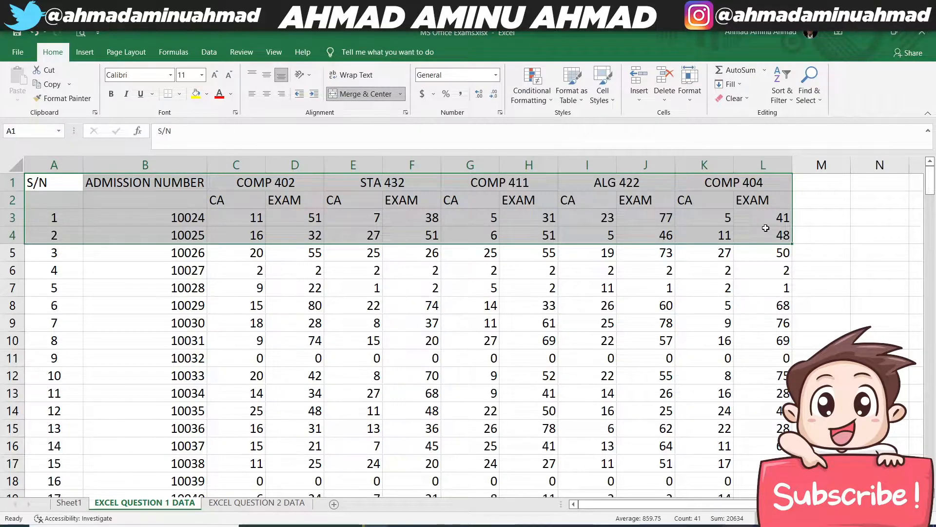
pyautogui.hotkey('ctrl', 'shift', 'Down')
pyautogui.scroll(6, 695, 304)
pyautogui.scroll(20, 696, 304)
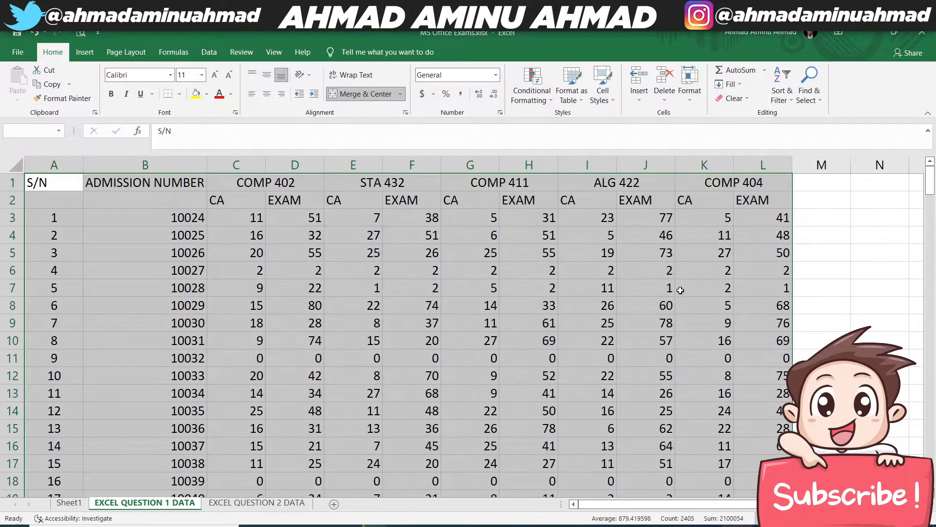
pyautogui.click(179, 94)
pyautogui.click(180, 96)
pyautogui.click(180, 95)
pyautogui.click(193, 201)
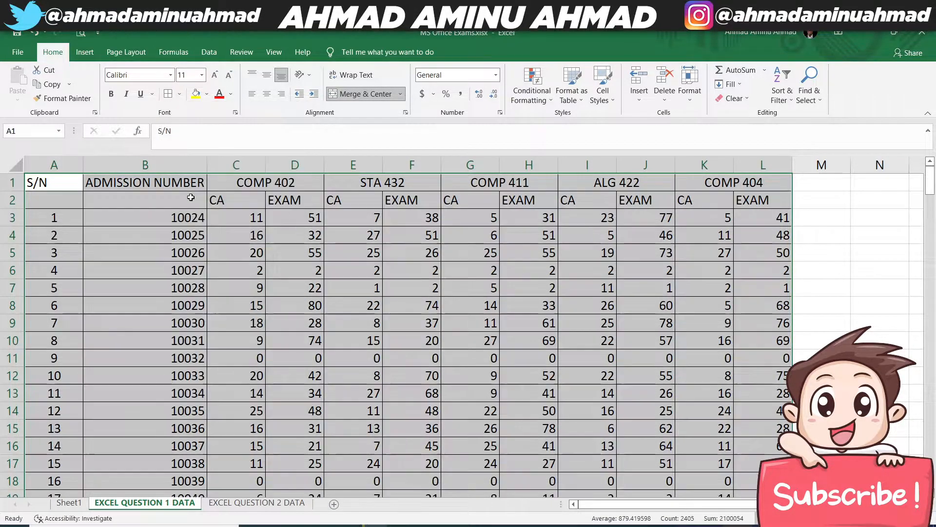
# - Set the font of the whole results table to Times New Roman
pyautogui.click(156, 75)
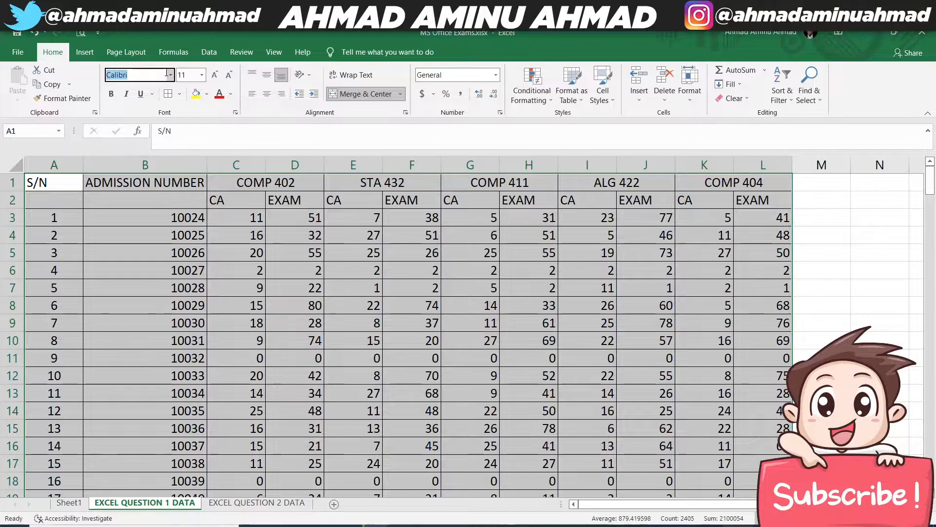
pyautogui.click(171, 77)
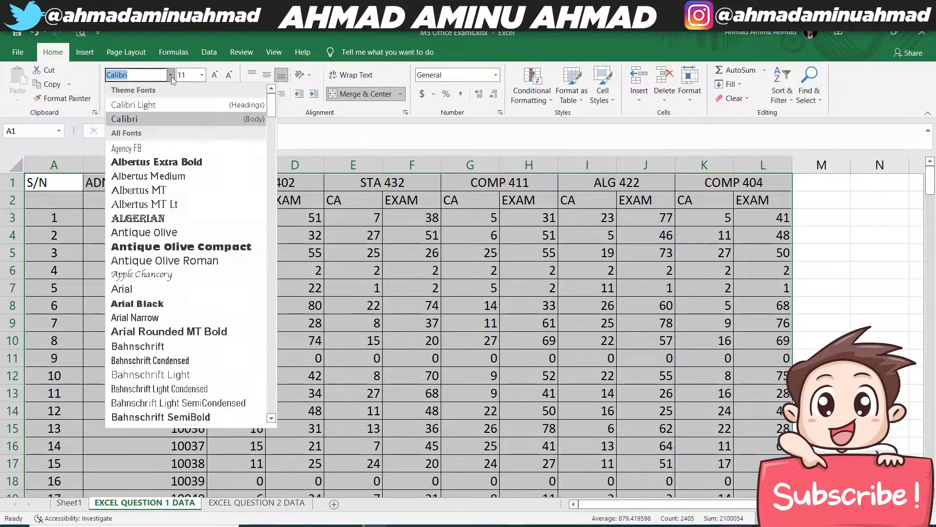
pyautogui.write('Times New Roman')
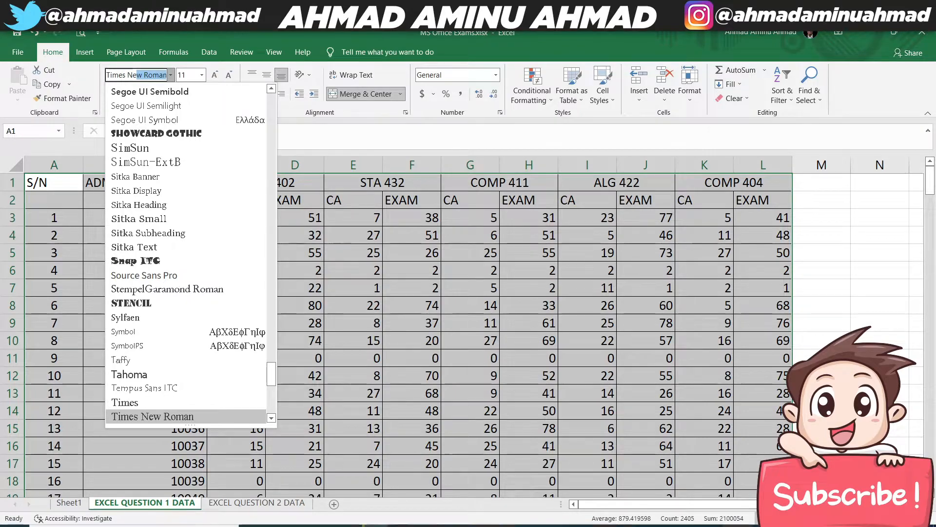
pyautogui.press('Return')
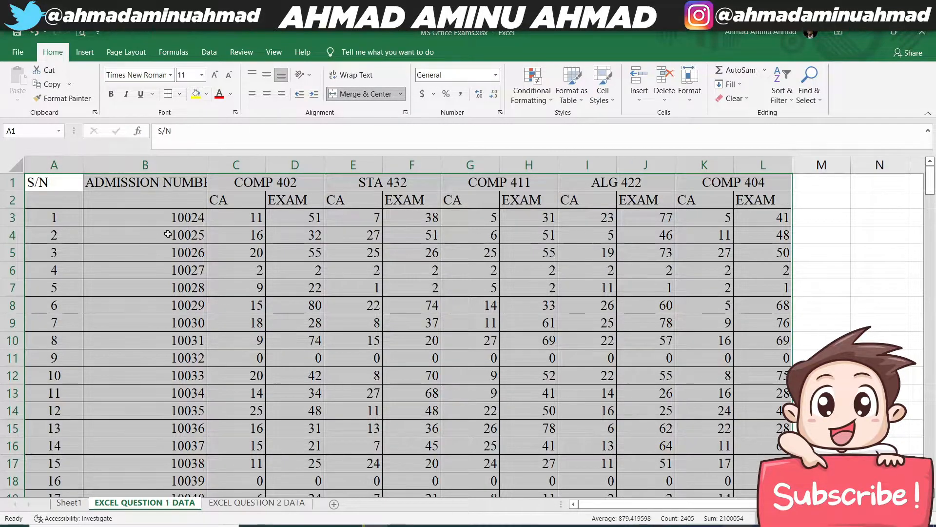
pyautogui.click(336, 249)
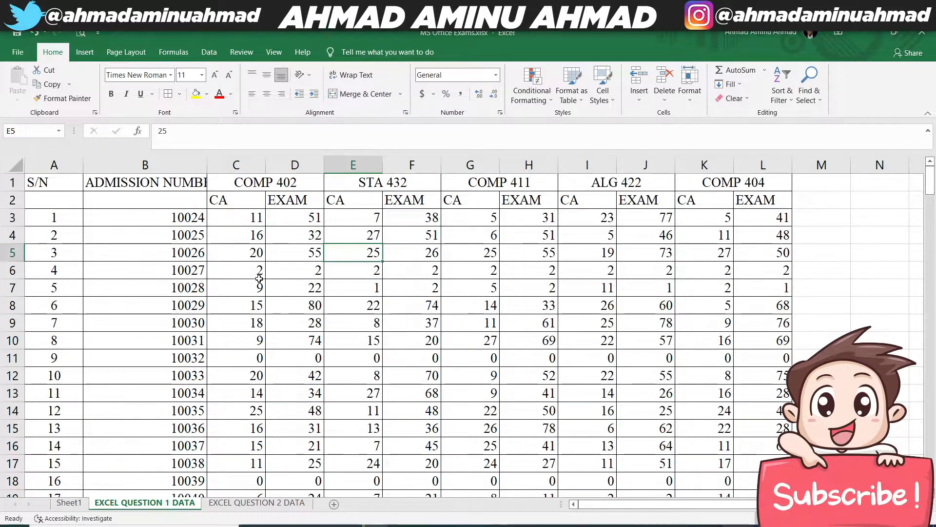
# - Center the contents of the whole table, A1:L201, horizontally and middle-align them vertically
pyautogui.click(50, 182)
pyautogui.hotkey('shift', 'Right')
pyautogui.hotkey('shift', 'Right')
pyautogui.hotkey('shift', 'Right')
pyautogui.hotkey('shift', 'Right')
pyautogui.hotkey('shift', 'Right')
pyautogui.hotkey('shift', 'Right')
pyautogui.hotkey('shift', 'Right')
pyautogui.hotkey('shift', 'Right')
pyautogui.hotkey('shift', 'Right')
pyautogui.hotkey('shift', 'Right')
pyautogui.hotkey('shift', 'Right')
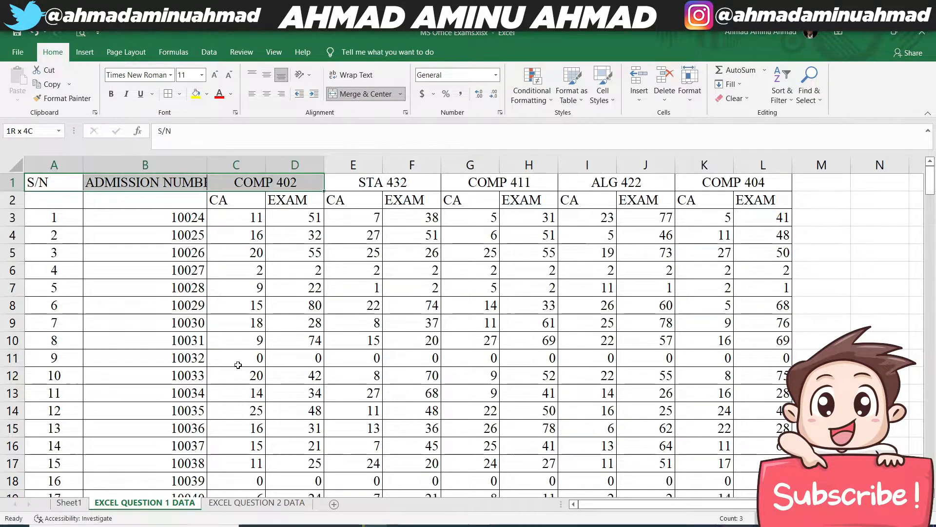
pyautogui.hotkey('shift', 'Down')
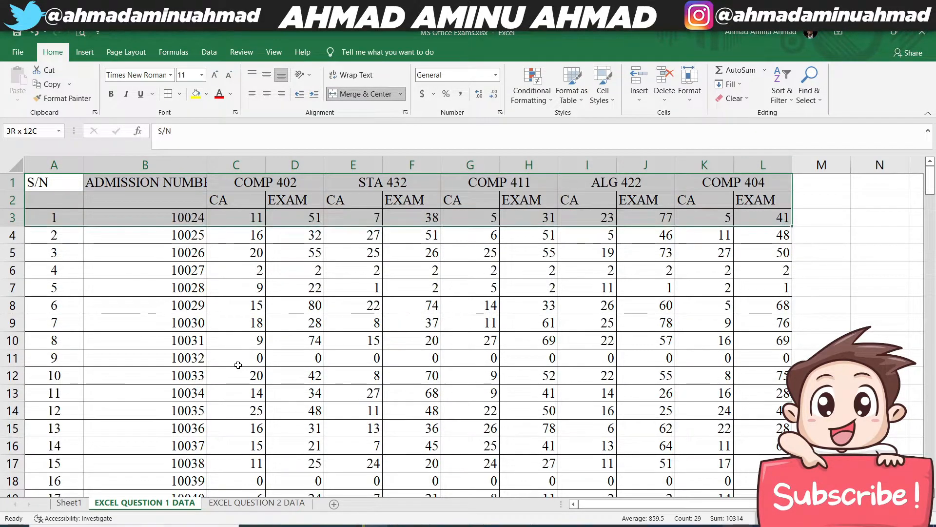
pyautogui.hotkey('ctrl', 'shift', 'Down')
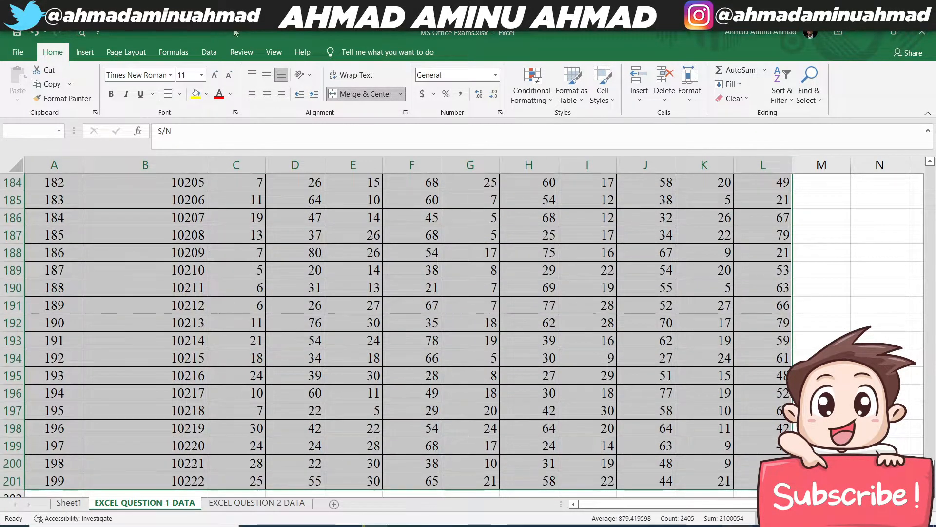
pyautogui.click(266, 93)
pyautogui.click(266, 76)
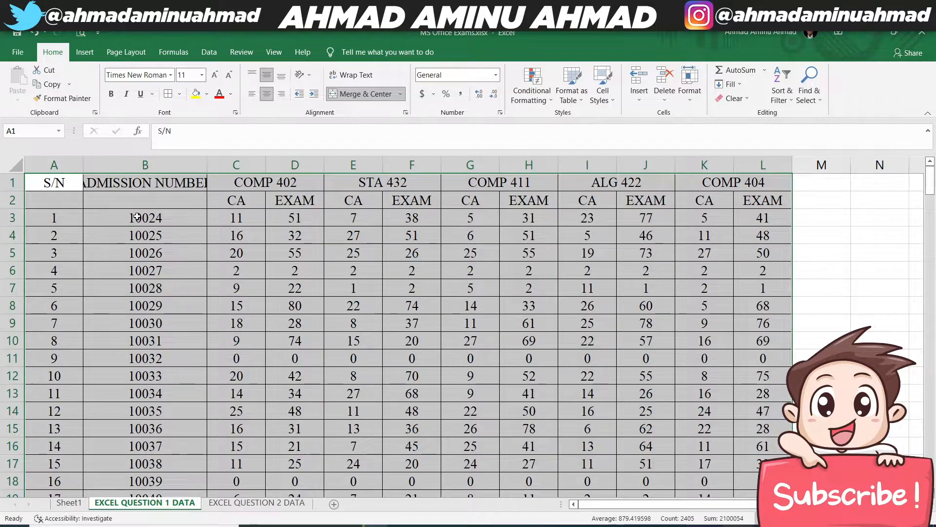
# - Left-align the admission numbers in B3:B201
pyautogui.moveTo(130, 216)
pyautogui.mouseDown()
pyautogui.moveTo(215, 234)
pyautogui.moveTo(129, 216)
pyautogui.mouseUp()
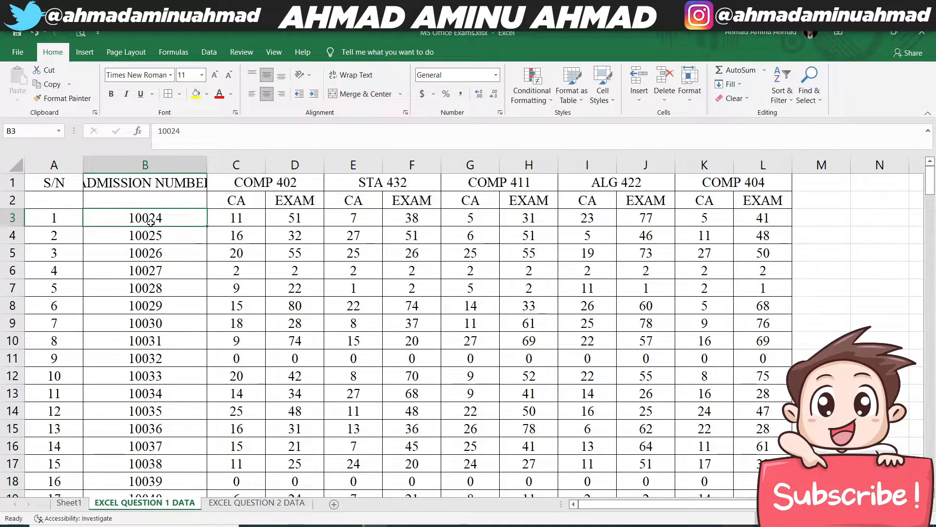
pyautogui.hotkey('ctrl', 'shift', 'Down')
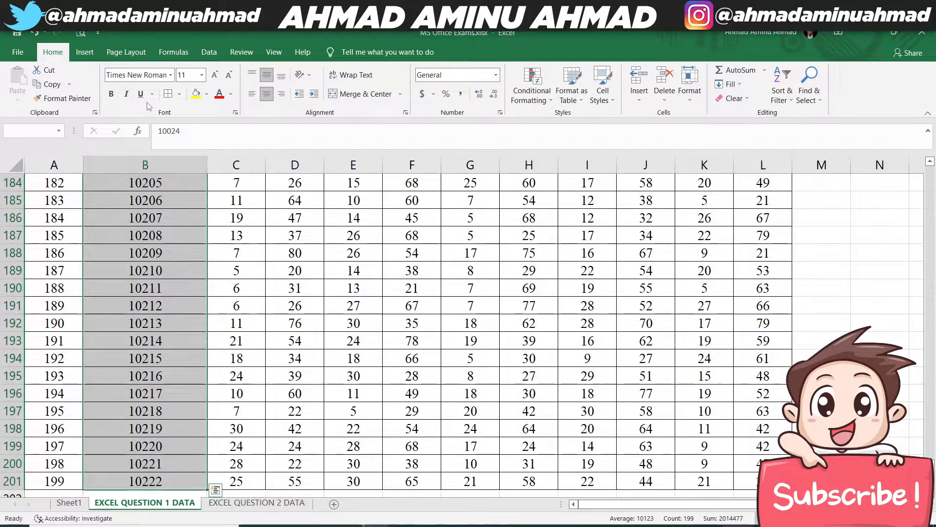
pyautogui.click(253, 95)
pyautogui.scroll(20, 219, 293)
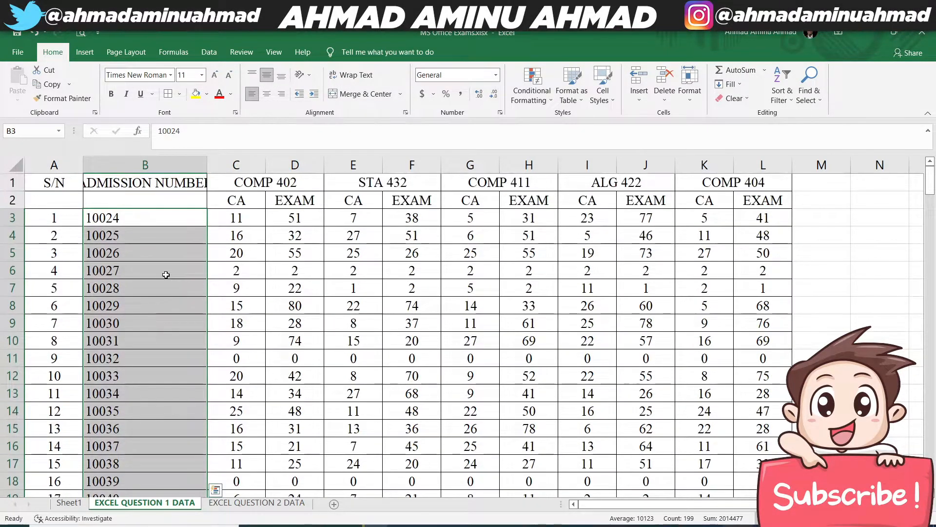
pyautogui.click(195, 251)
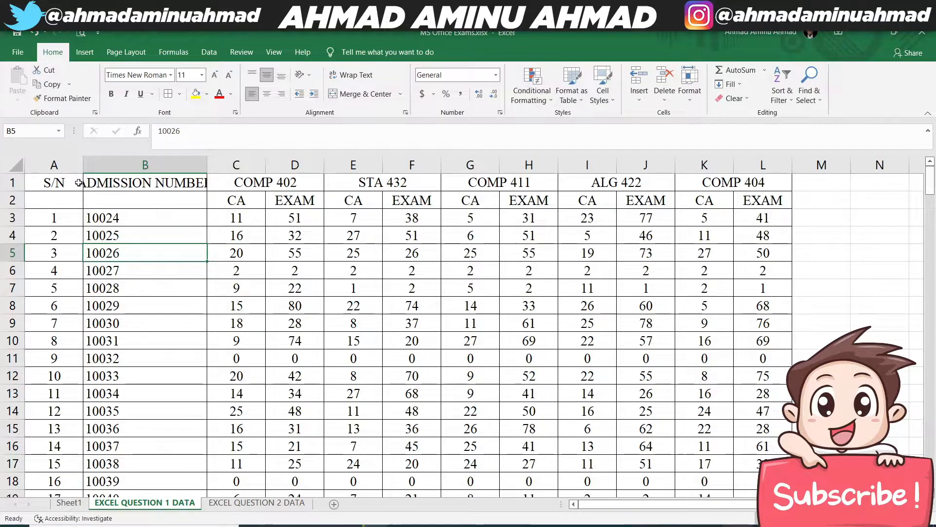
# - Make the header row of the results table, A1:L1, bold
pyautogui.moveTo(61, 183); pyautogui.dragTo(747, 182)
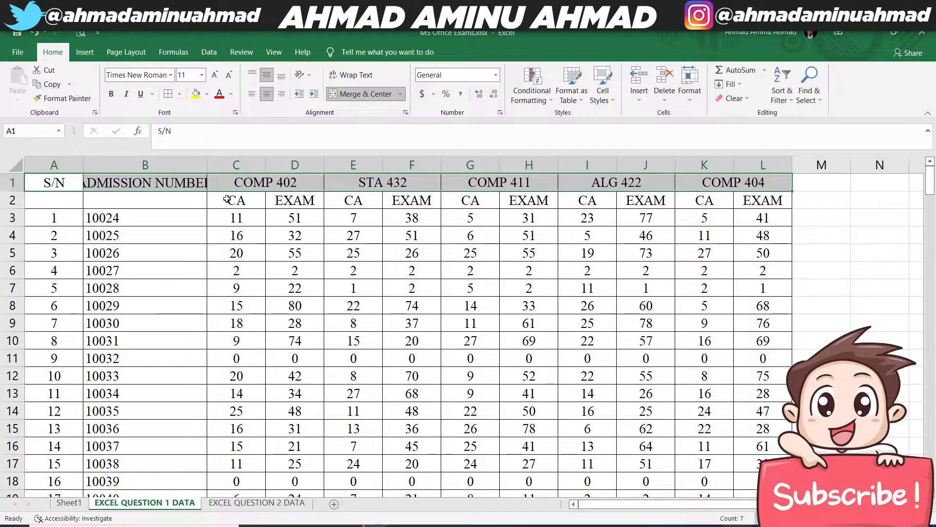
pyautogui.click(111, 93)
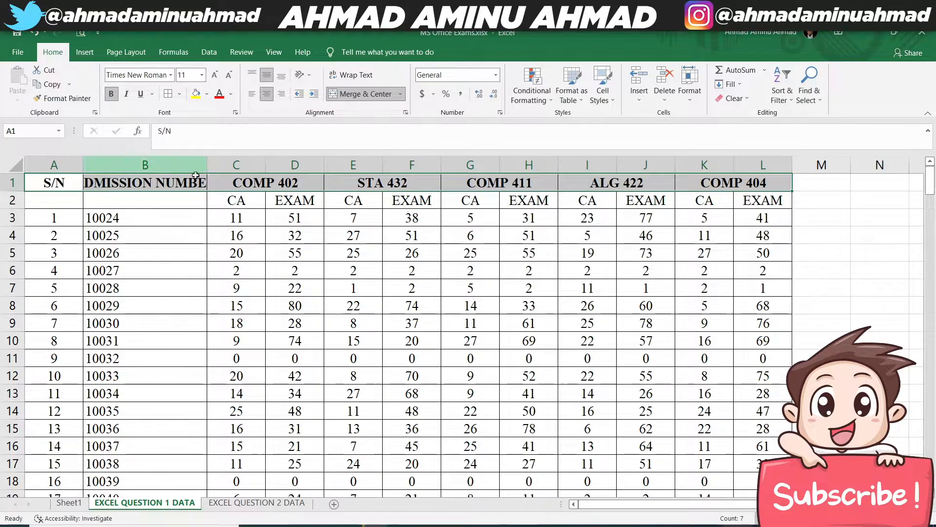
pyautogui.click(180, 215)
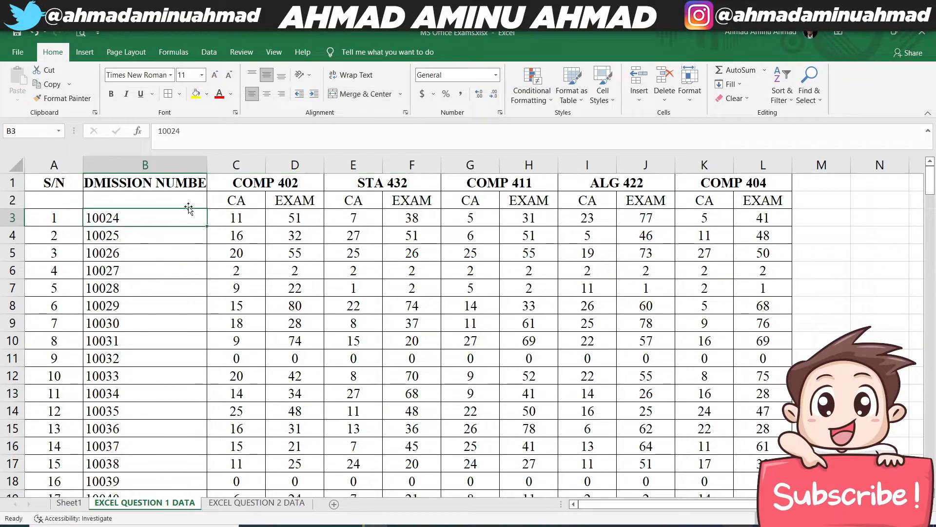
# - Widen column B until the ADMISSION NUMBER header fits and increase the height of row 1
pyautogui.click(207, 162)
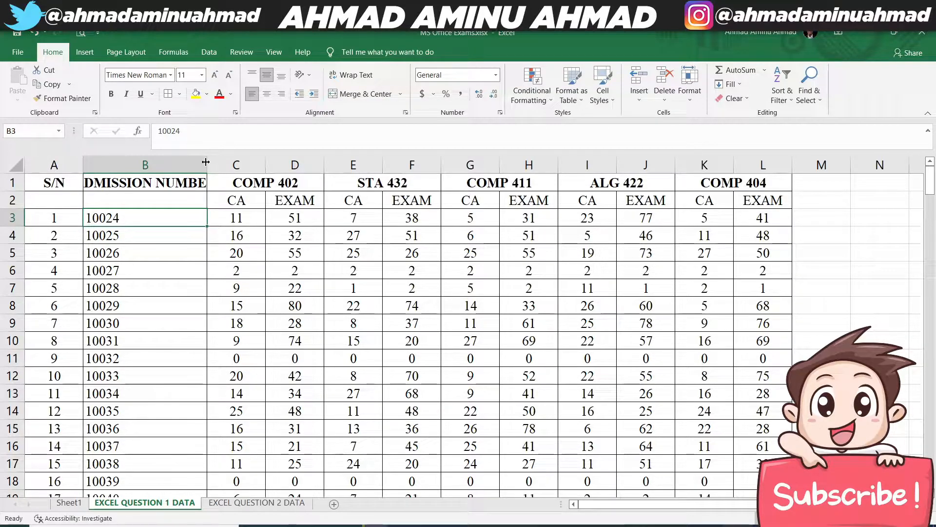
pyautogui.moveTo(207, 161); pyautogui.dragTo(243, 161)
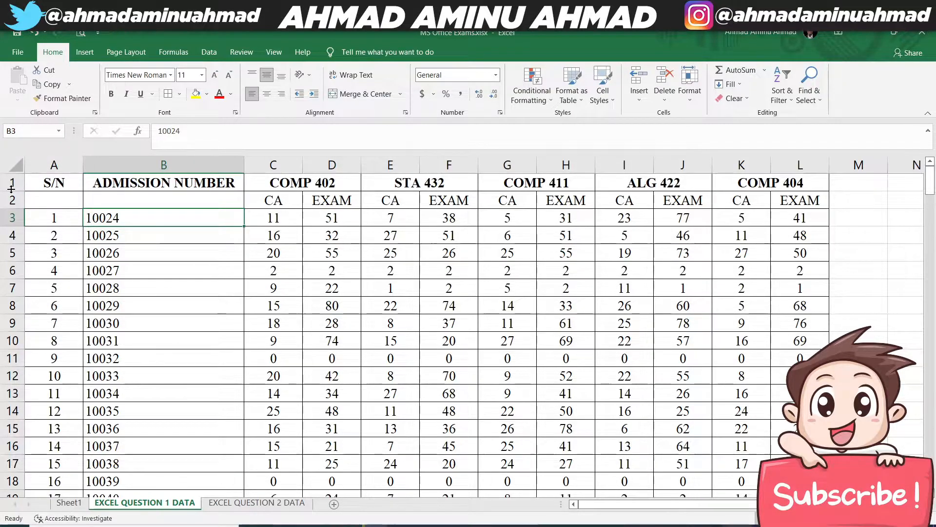
pyautogui.moveTo(12, 189); pyautogui.dragTo(10, 199)
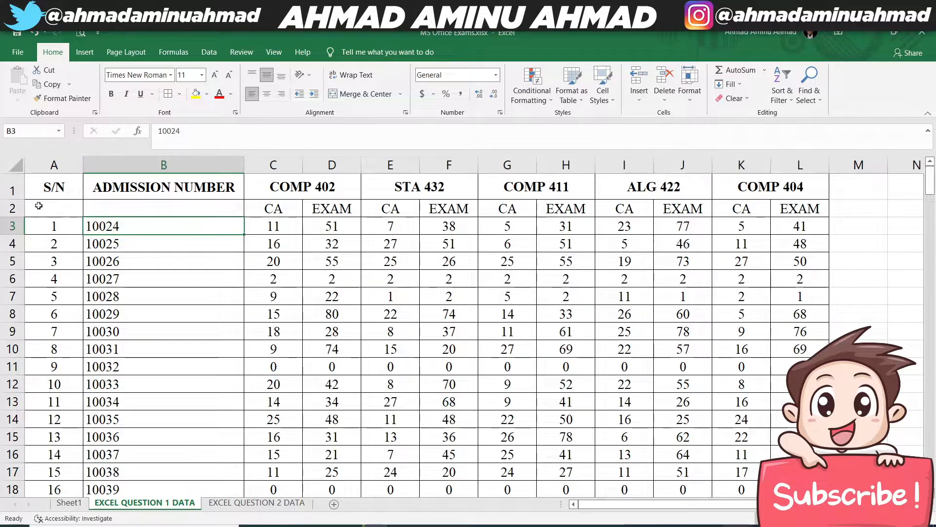
# - Merge and center the S/N header over A1:A2 and the ADMISSION NUMBER header over B1:B2
pyautogui.moveTo(54, 208); pyautogui.dragTo(203, 208)
pyautogui.moveTo(59, 189); pyautogui.dragTo(58, 198)
pyautogui.moveTo(265, 209); pyautogui.dragTo(805, 188)
pyautogui.moveTo(58, 190); pyautogui.dragTo(55, 203)
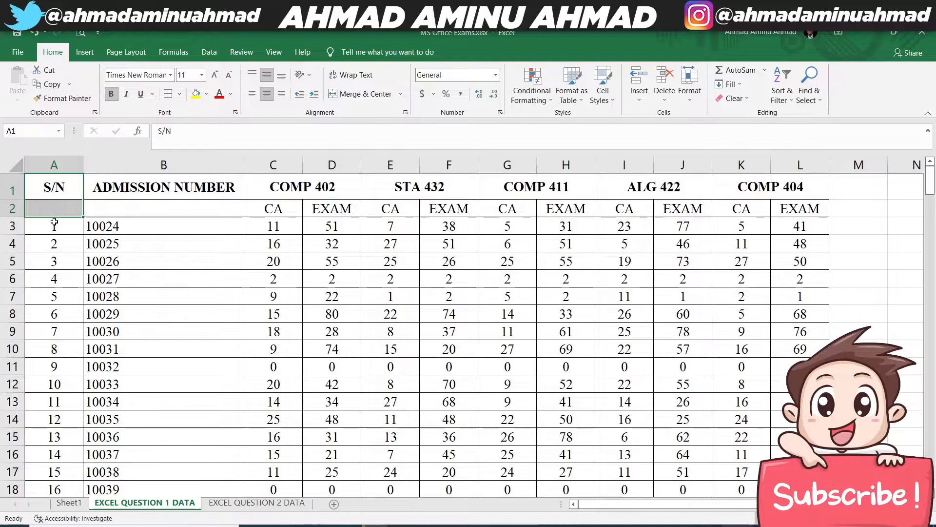
pyautogui.click(355, 96)
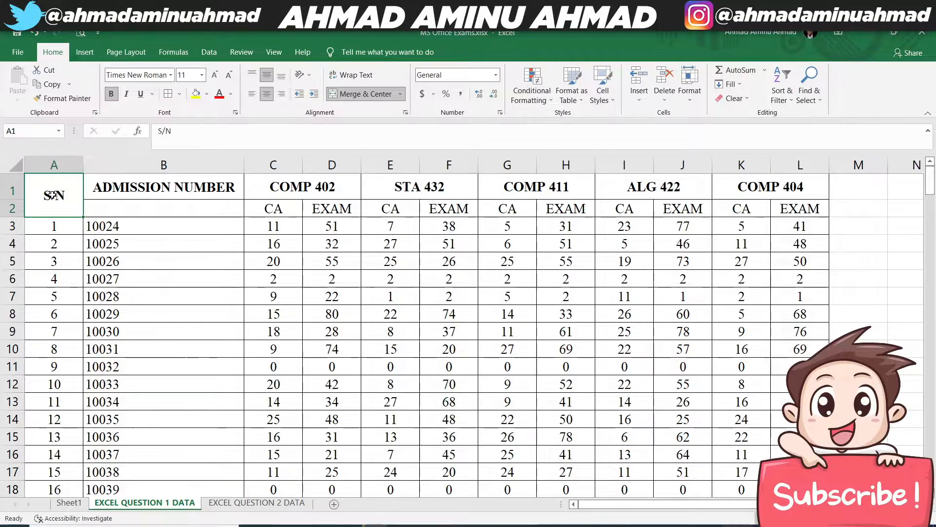
pyautogui.moveTo(208, 181); pyautogui.dragTo(207, 207)
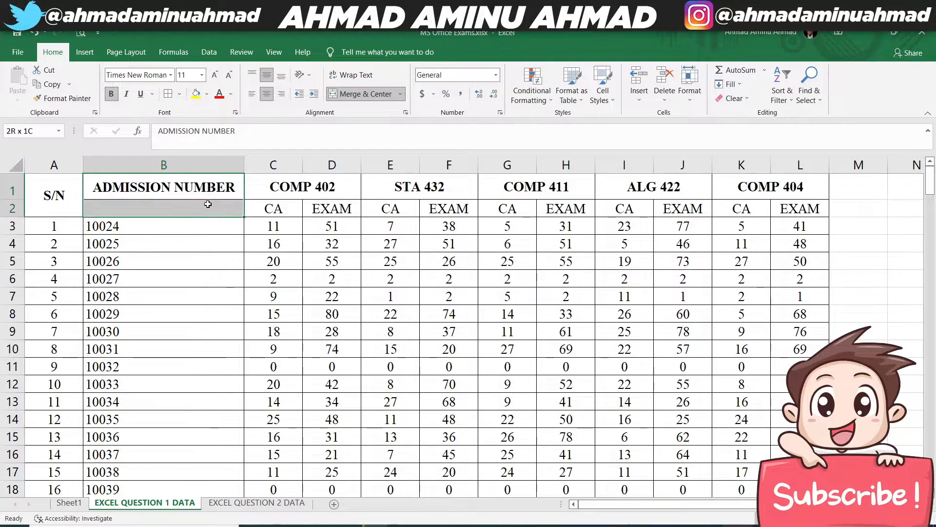
pyautogui.click(348, 95)
pyautogui.click(331, 226)
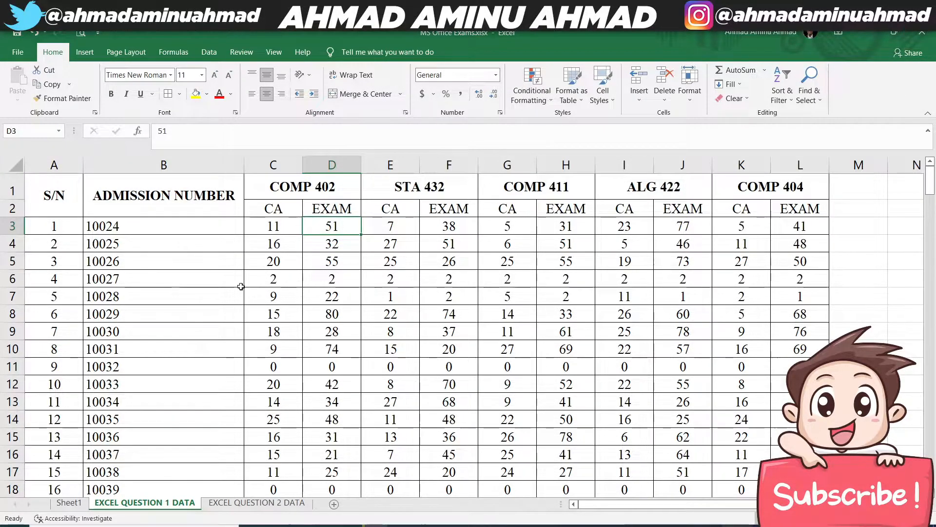
# - Review tasks 1 and 2 of the Excel question on Sheet1, and examine the first student's CA and EXAM marks per course on EXCEL QUESTION 1 DATA
pyautogui.click(69, 502)
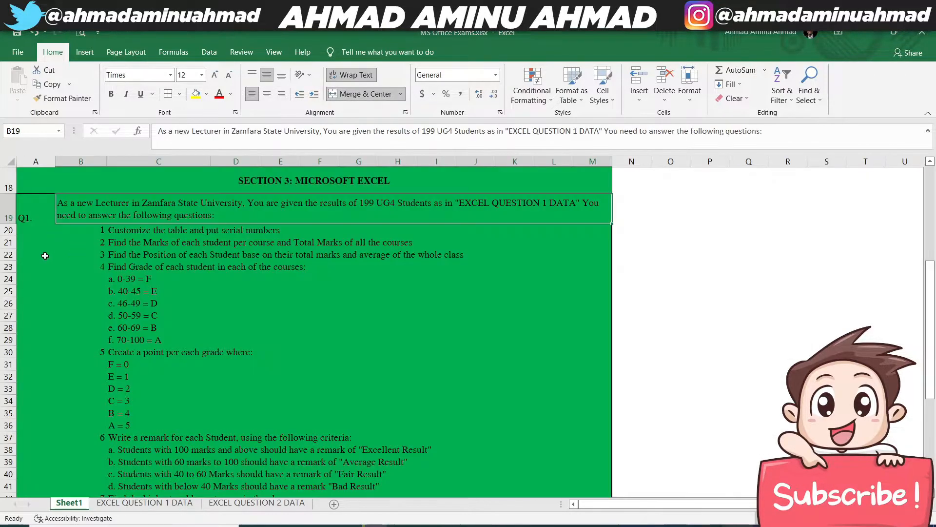
pyautogui.click(121, 230)
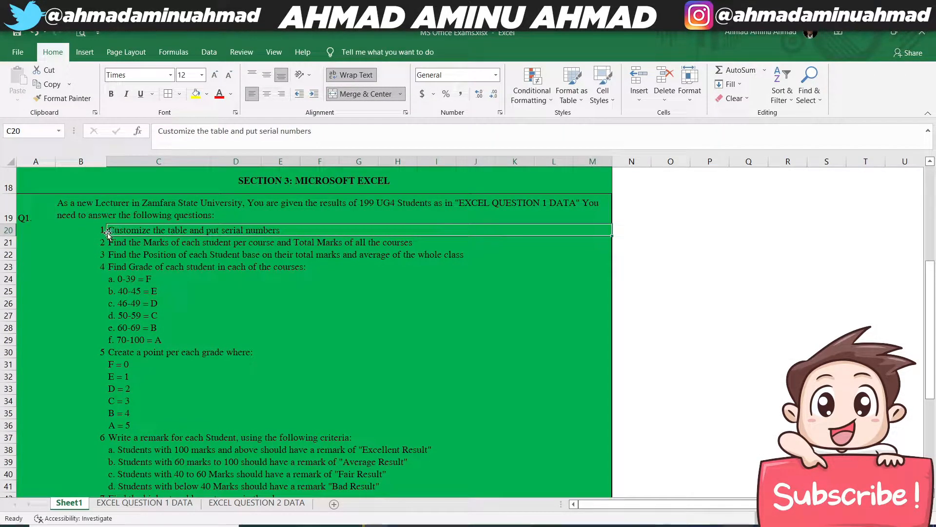
pyautogui.click(123, 244)
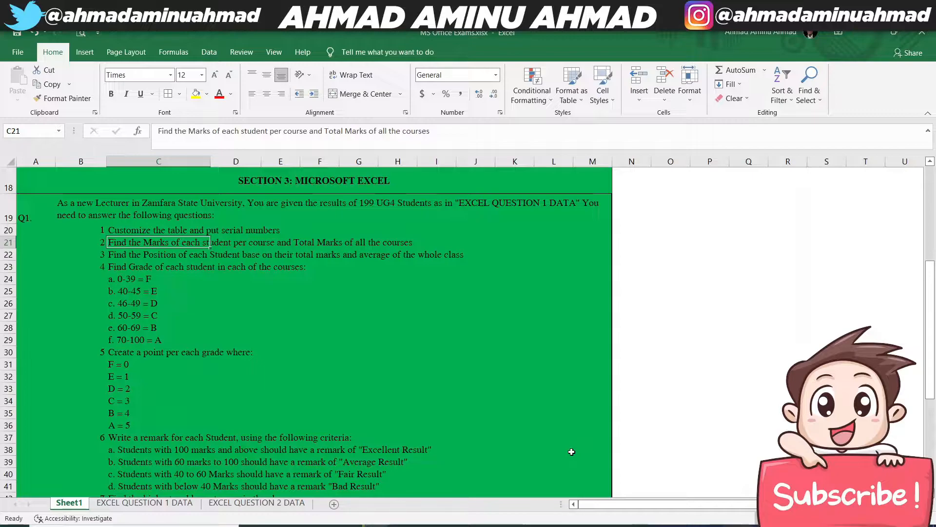
pyautogui.click(139, 503)
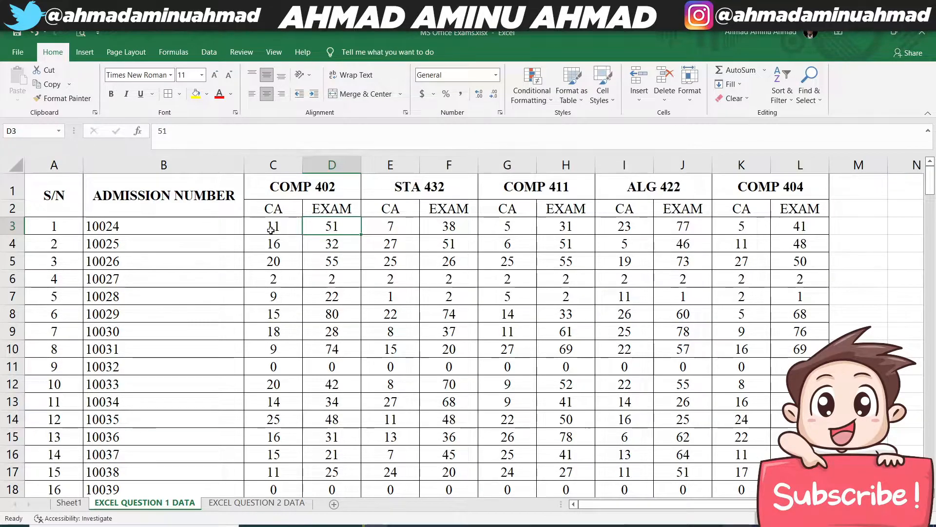
pyautogui.moveTo(272, 207); pyautogui.dragTo(325, 207)
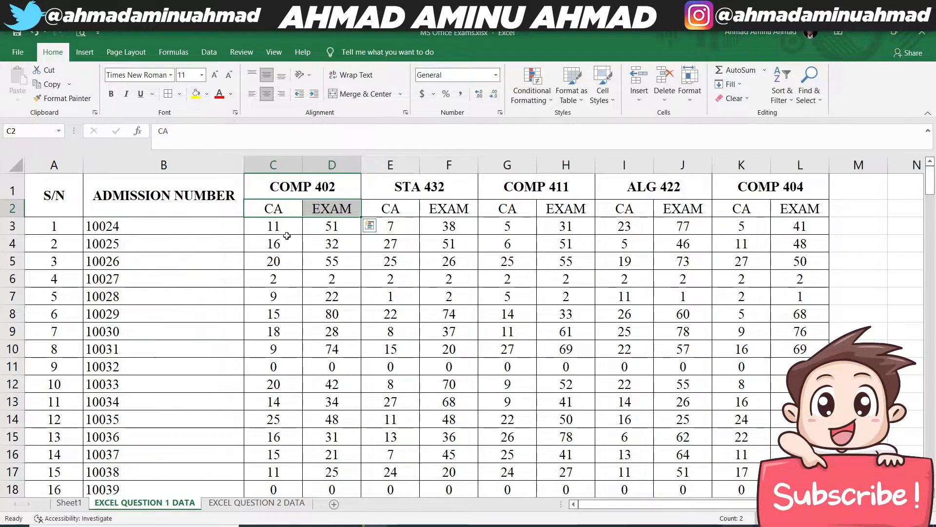
pyautogui.moveTo(282, 228); pyautogui.dragTo(328, 233)
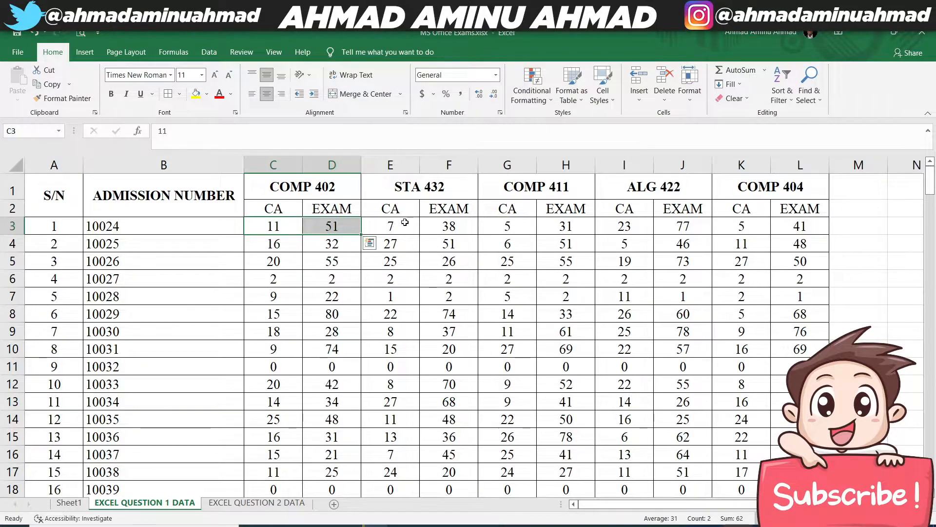
pyautogui.moveTo(388, 226); pyautogui.dragTo(441, 226)
pyautogui.moveTo(521, 227); pyautogui.dragTo(562, 226)
pyautogui.moveTo(638, 226); pyautogui.dragTo(777, 226)
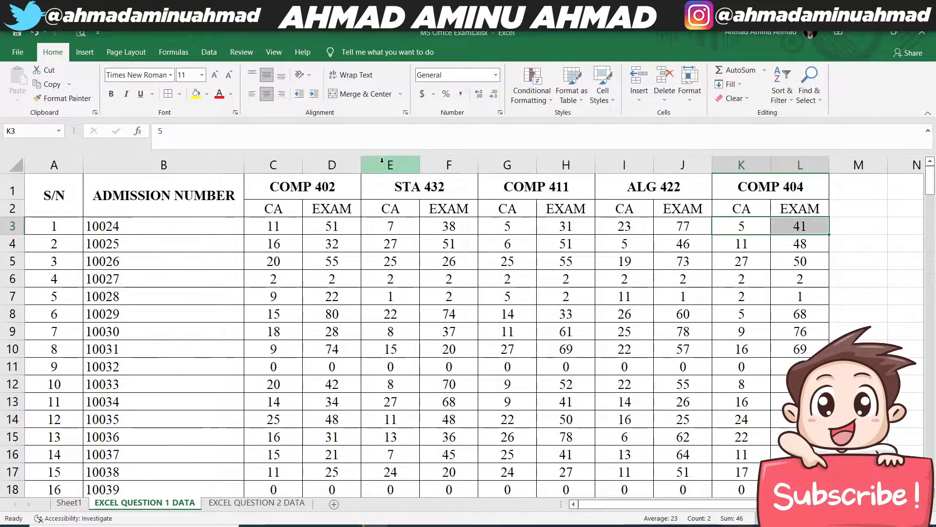
# - Insert a column before the STA 432 marks and enter the heading TOTAL in E2
pyautogui.rightClick(384, 165)
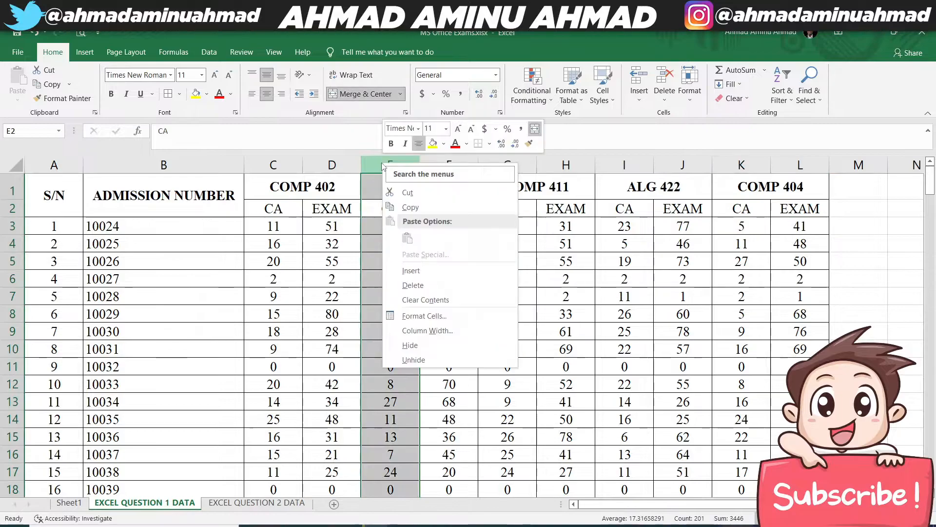
pyautogui.click(411, 270)
pyautogui.click(374, 189)
pyautogui.click(366, 206)
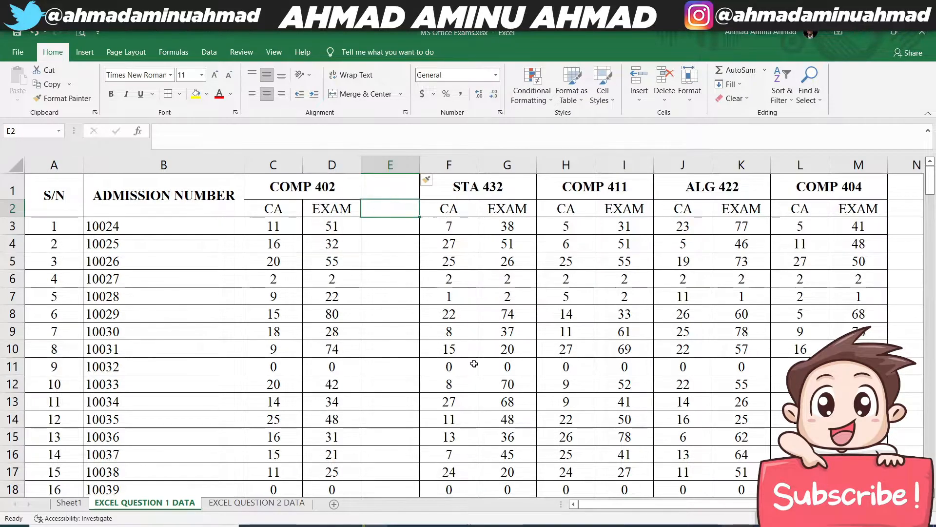
pyautogui.write('TOTAL')
pyautogui.press('Return')
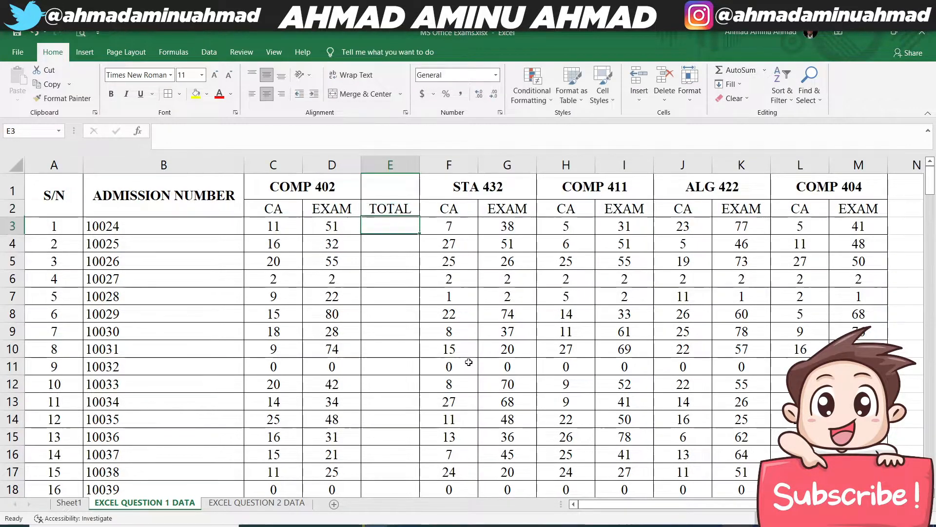
# - Insert a column before the COMP 411 marks and enter the heading TOTAL in H2
pyautogui.click(566, 165)
pyautogui.rightClick(567, 163)
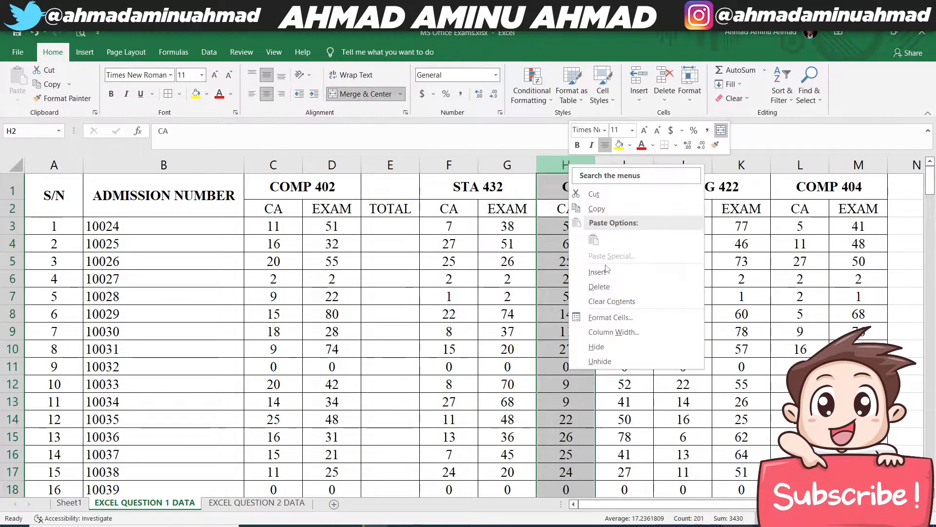
pyautogui.click(602, 264)
pyautogui.click(574, 212)
pyautogui.write('TOTAL')
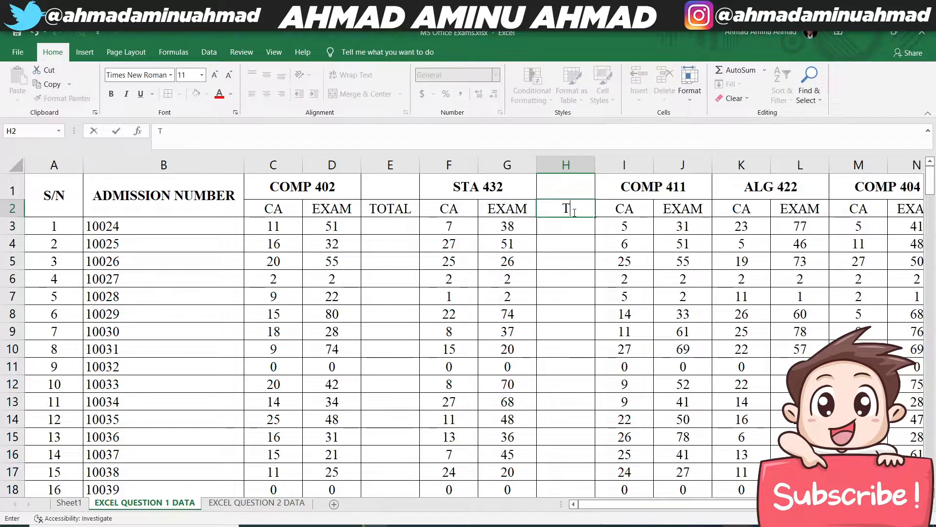
# - Insert a column before the ALG 422 marks and enter the heading TOTAL in K2
pyautogui.click(731, 164)
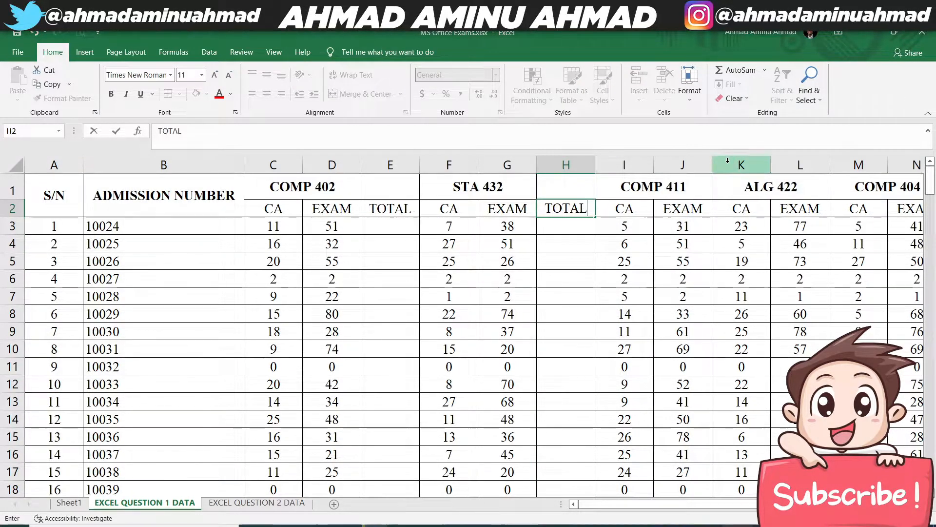
pyautogui.rightClick(732, 165)
pyautogui.click(769, 269)
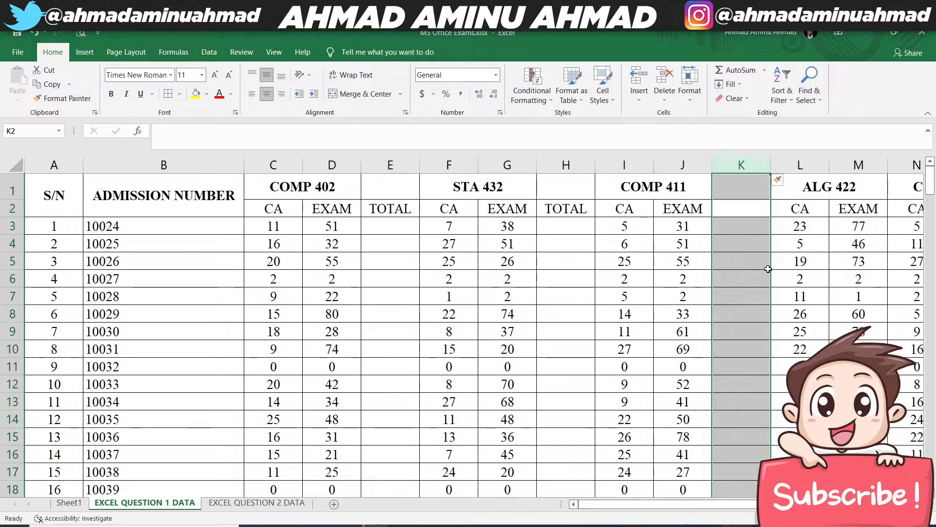
pyautogui.press('Down')
pyautogui.write('T')
pyautogui.press('Escape')
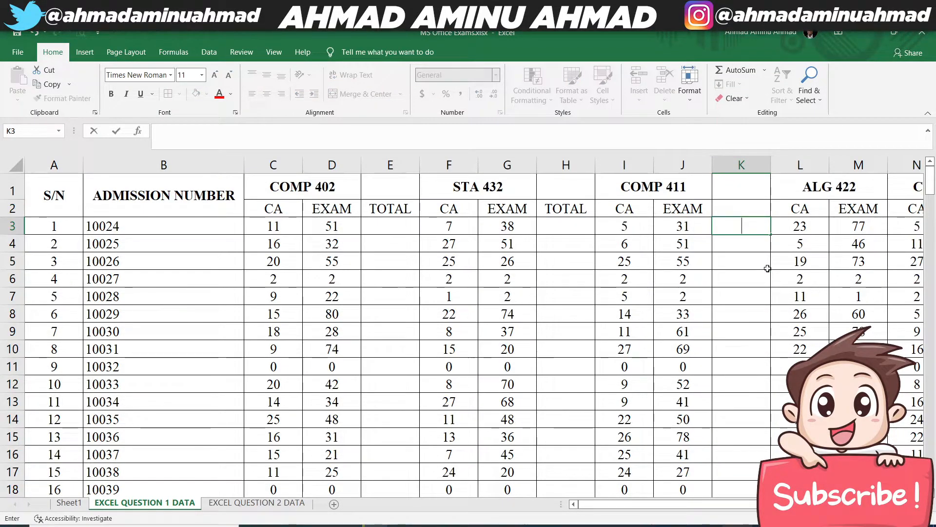
pyautogui.press('Up')
pyautogui.write('TOTAL')
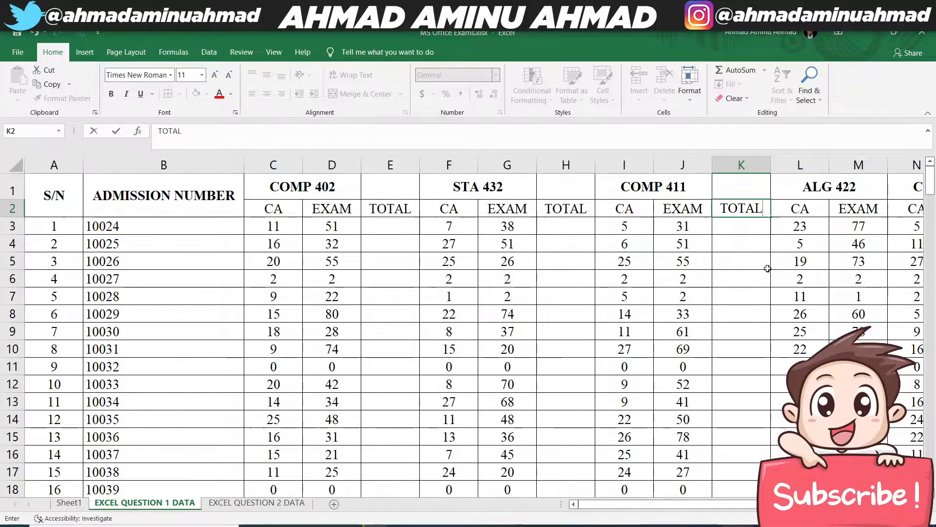
# - Insert a column before the COMP 404 marks and enter the heading TOTAL in N2
pyautogui.moveTo(709, 506); pyautogui.dragTo(730, 505)
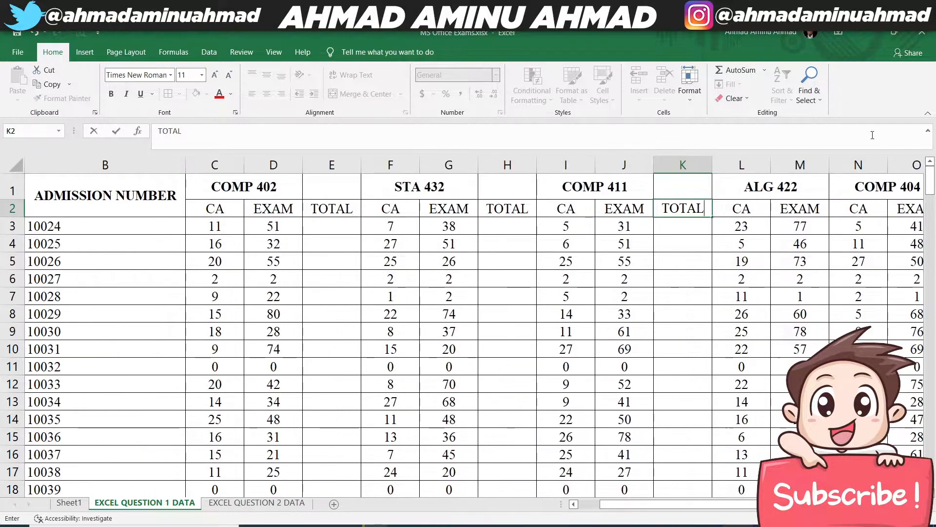
pyautogui.click(858, 164)
pyautogui.rightClick(858, 165)
pyautogui.click(754, 272)
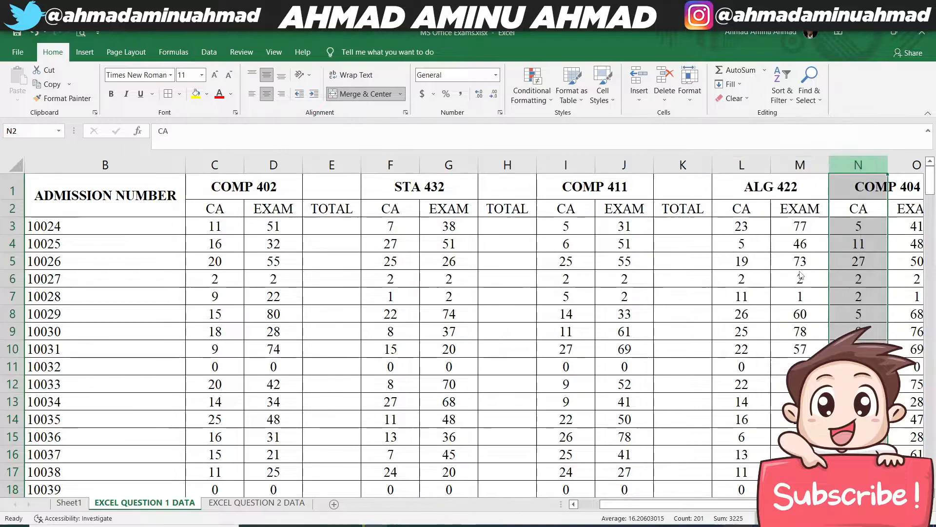
pyautogui.click(852, 205)
pyautogui.write('TOTAL')
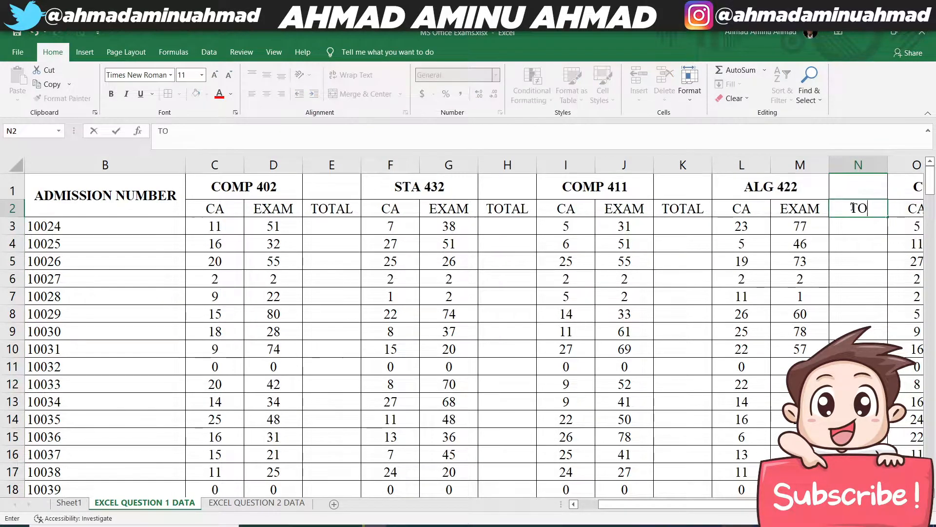
pyautogui.press('Return')
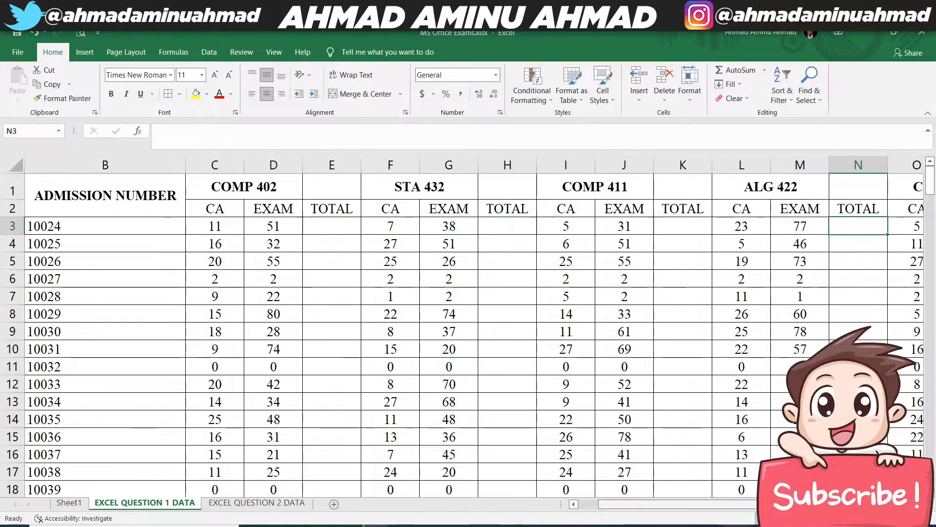
# - Copy the TOTAL column N into column Q, directly after the COMP 404 marks
pyautogui.hscroll(1, 849, 286)
pyautogui.click(698, 165)
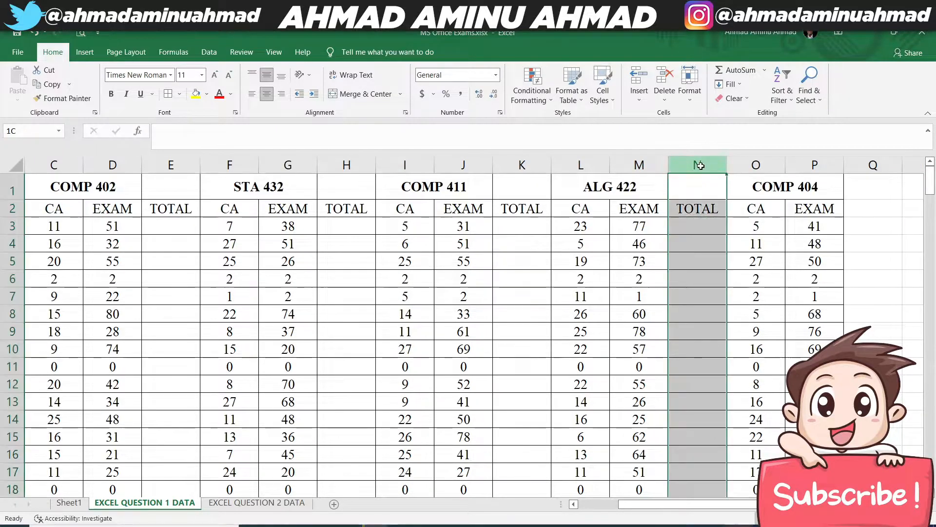
pyautogui.hotkey('ctrl', 'c')
pyautogui.click(875, 165)
pyautogui.hotkey('ctrl', 'v')
pyautogui.click(877, 250)
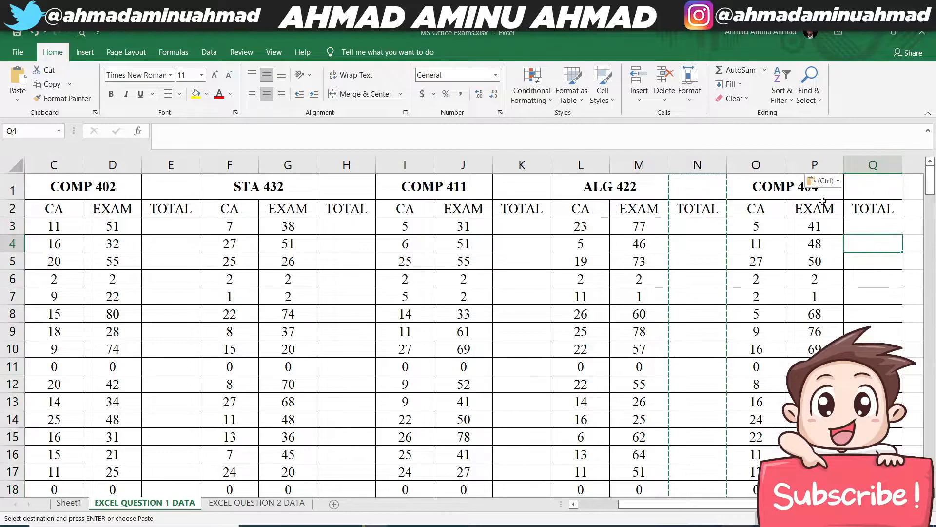
pyautogui.click(876, 215)
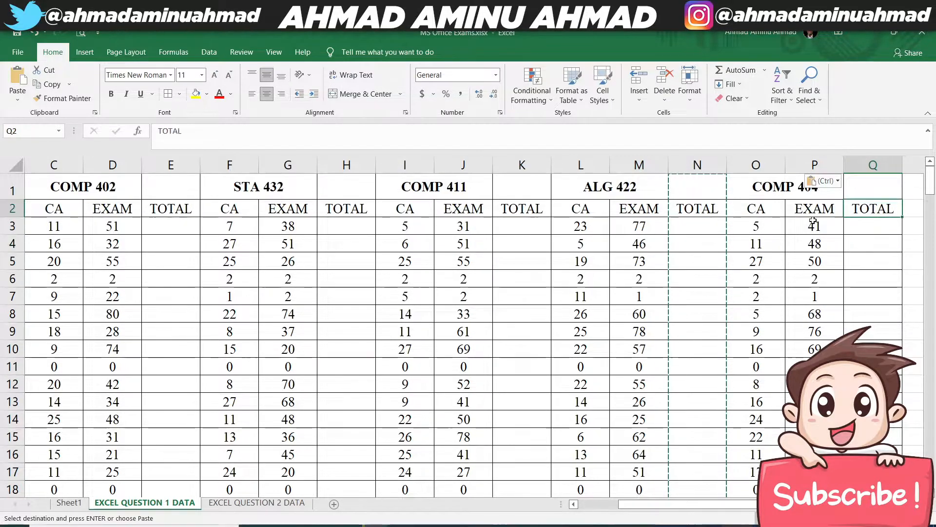
pyautogui.click(695, 208)
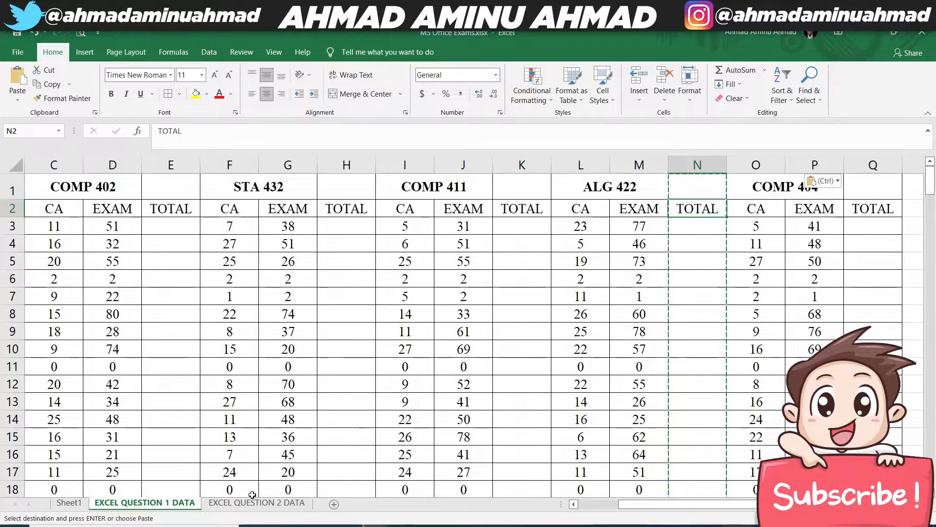
# - Add the first student's COMP 402 CA and EXAM marks in E3 with the formula =C3+D3
pyautogui.hscroll(-2, 382, 216)
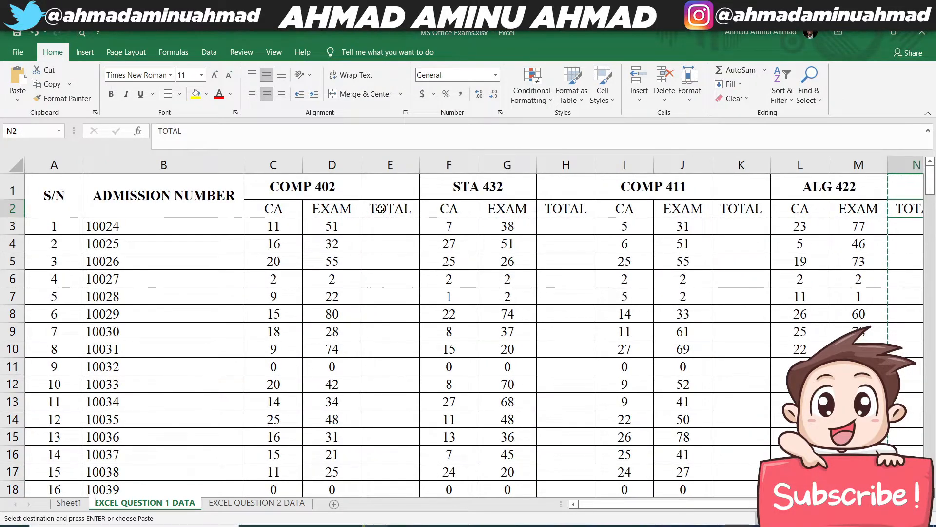
pyautogui.click(383, 227)
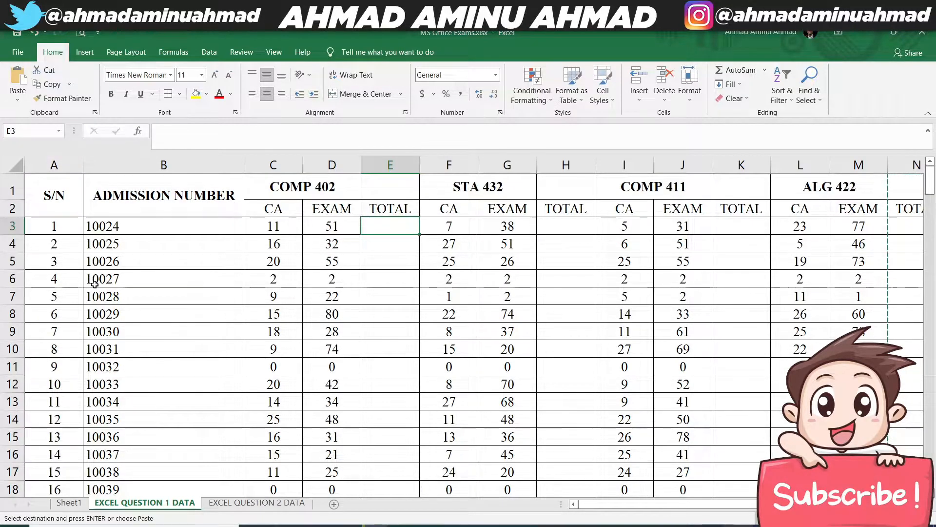
pyautogui.write('=S')
pyautogui.press('BackSpace')
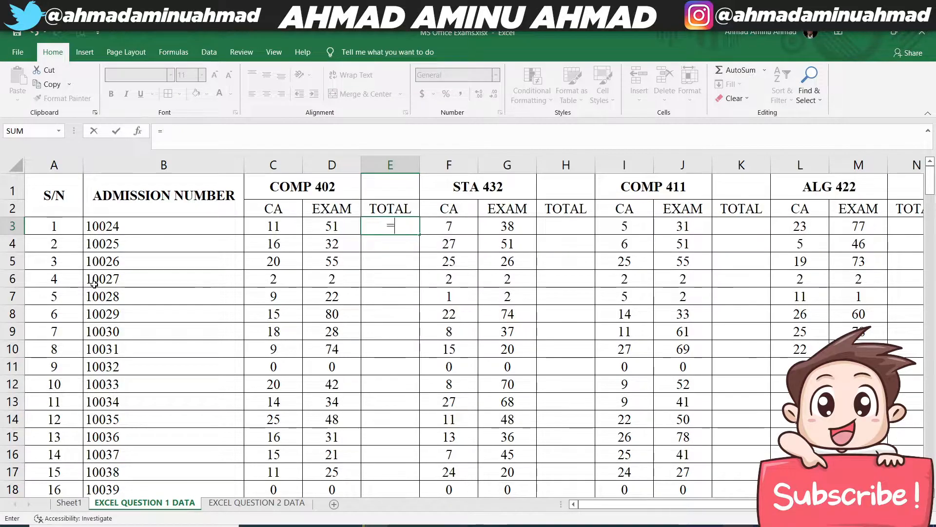
pyautogui.click(286, 229)
pyautogui.write('+')
pyautogui.click(335, 225)
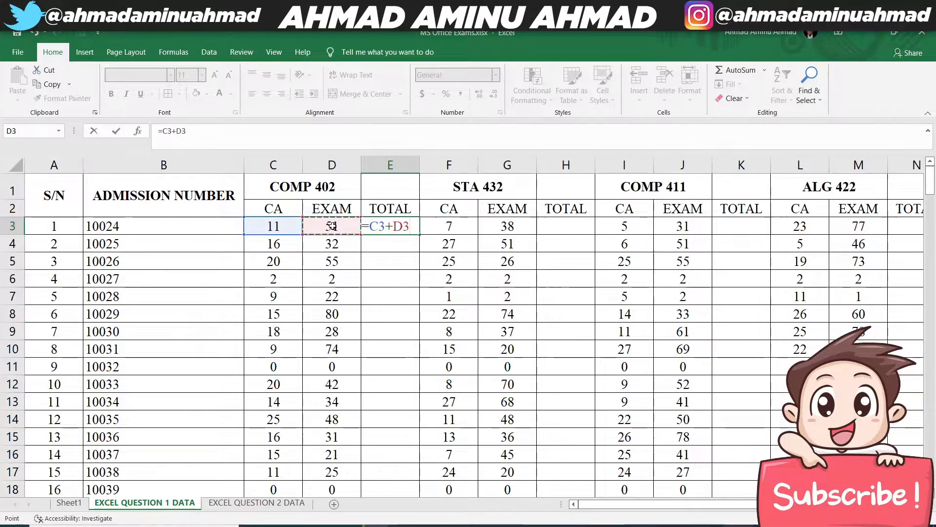
pyautogui.press('Return')
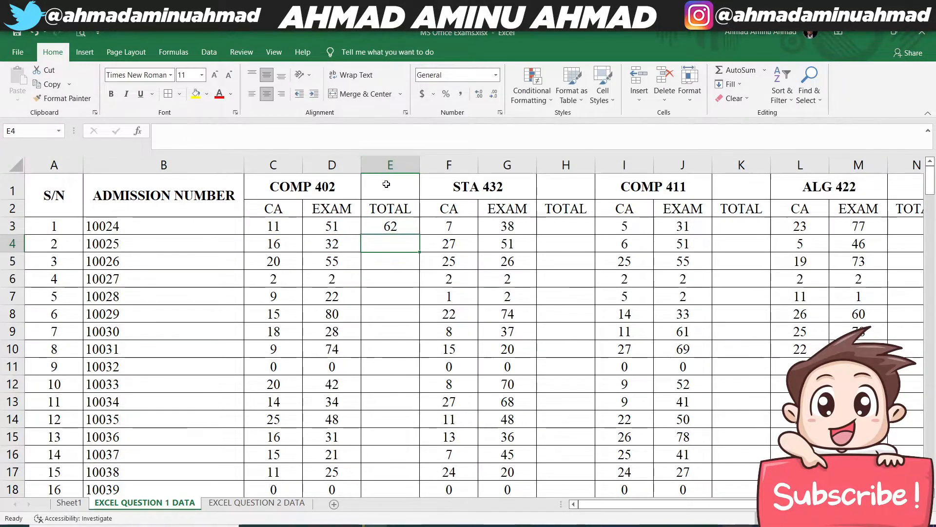
# - Replace the formula in E3 with =SUM(C3:D3) and fill it down the COMP 402 TOTAL column
pyautogui.click(374, 224)
pyautogui.write('=SUM(')
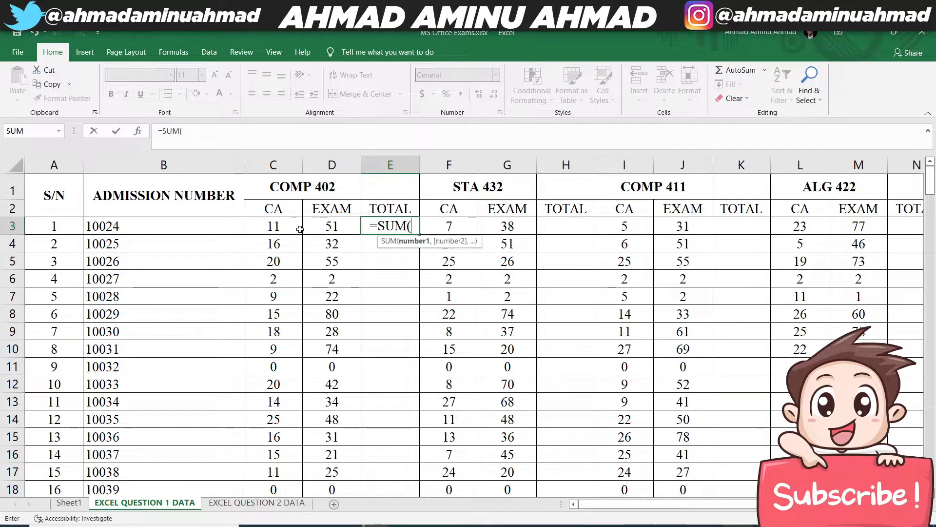
pyautogui.moveTo(275, 225); pyautogui.dragTo(308, 227)
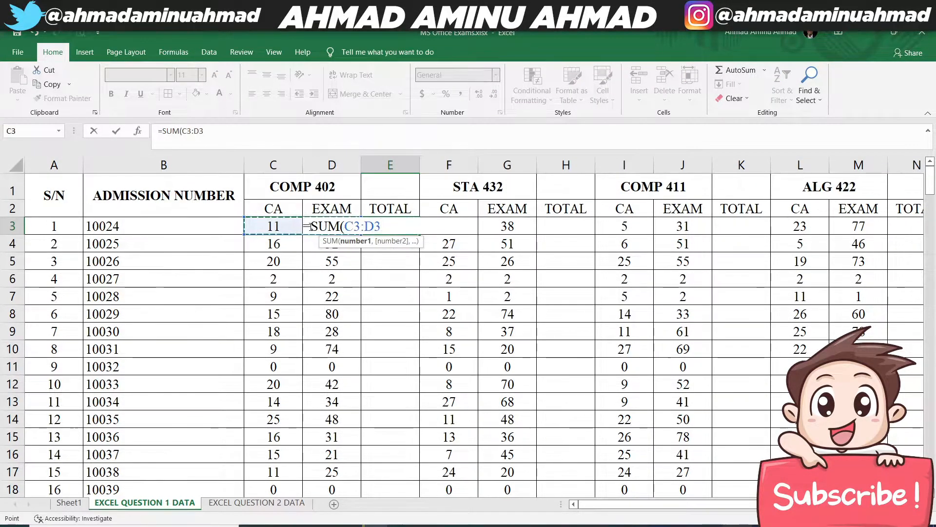
pyautogui.press('Return')
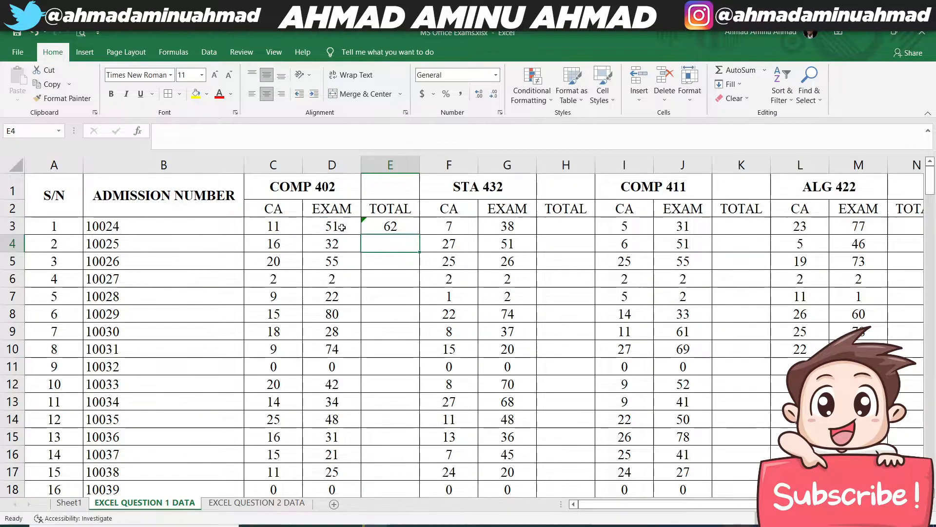
pyautogui.click(387, 228)
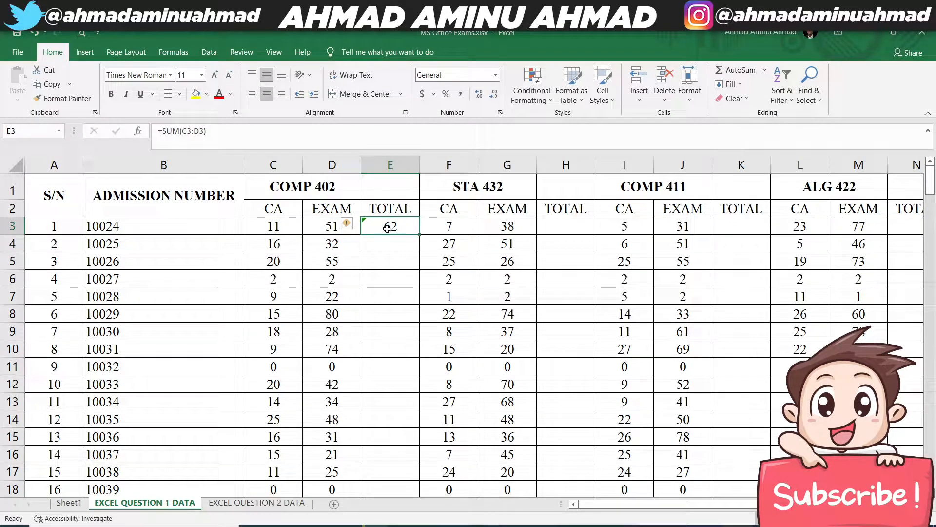
pyautogui.doubleClick(422, 237)
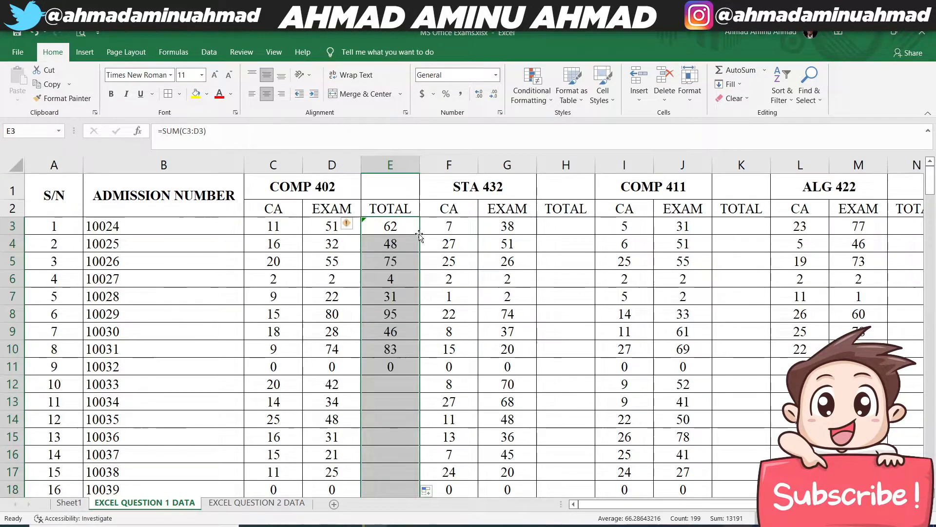
# - Copy the sum formula from E3 to H3 and fill it down the STA 432 TOTAL column
pyautogui.click(391, 224)
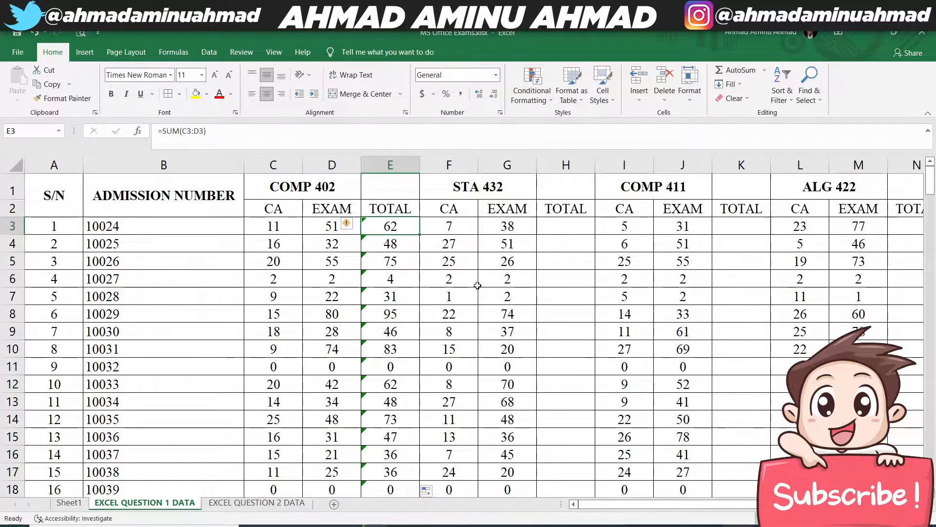
pyautogui.hotkey('ctrl', 'c')
pyautogui.click(573, 224)
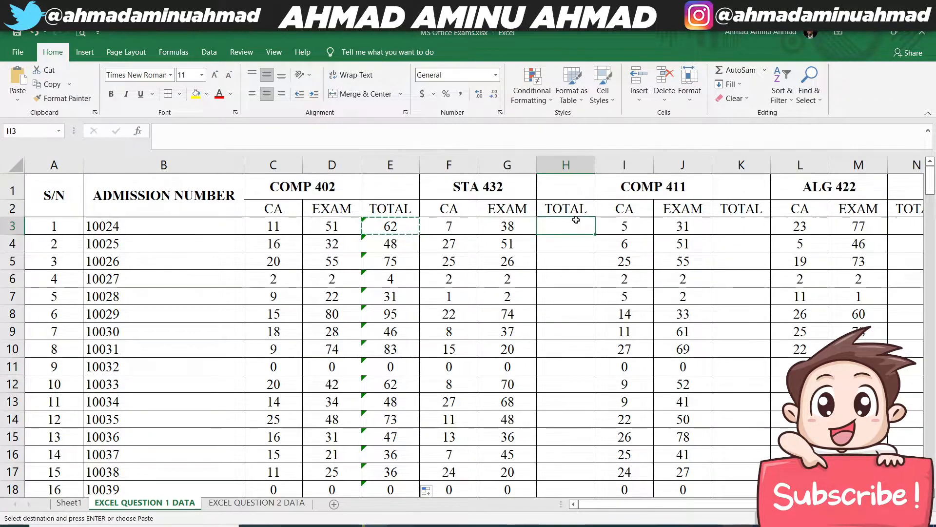
pyautogui.hotkey('ctrl', 'v')
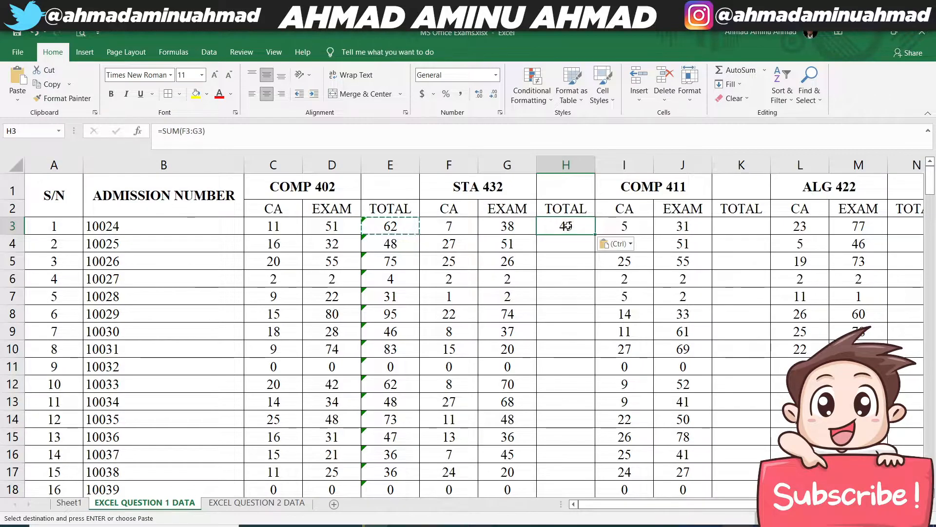
pyautogui.doubleClick(567, 225)
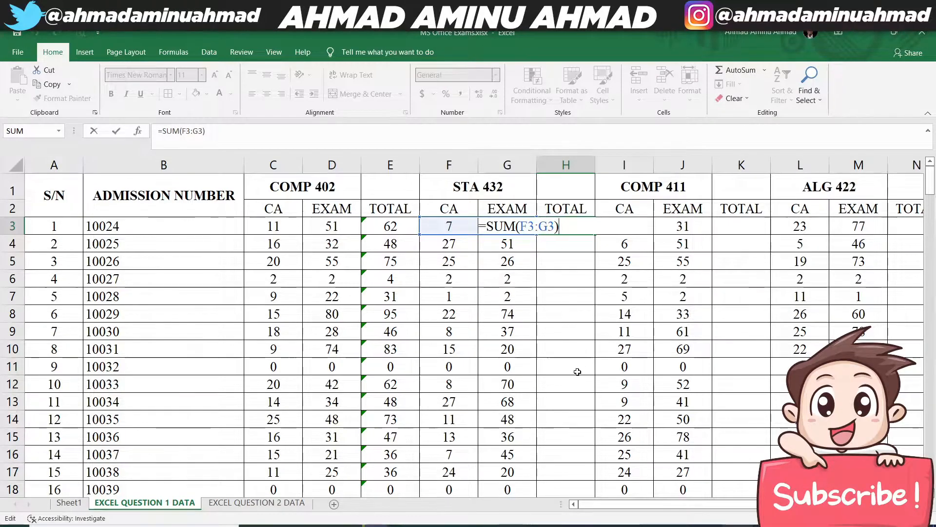
pyautogui.press('Return')
pyautogui.click(591, 226)
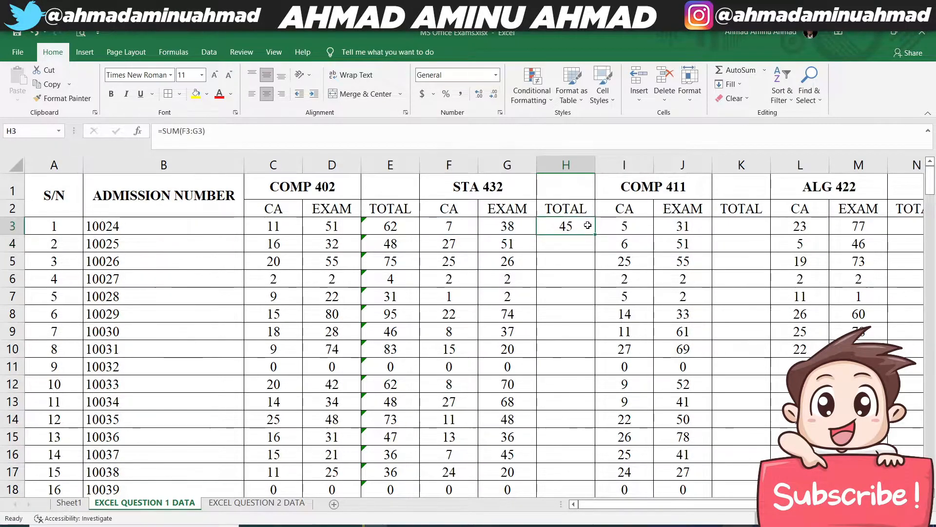
pyautogui.doubleClick(595, 234)
# - Copy the sum formula from H3 to K3 and fill it down the COMP 411 TOTAL column
pyautogui.click(587, 229)
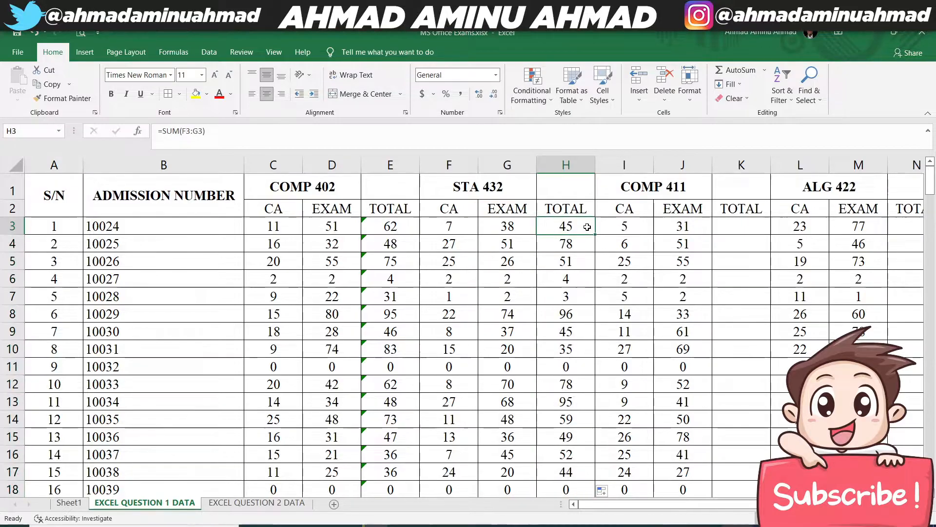
pyautogui.hotkey('ctrl', 'c')
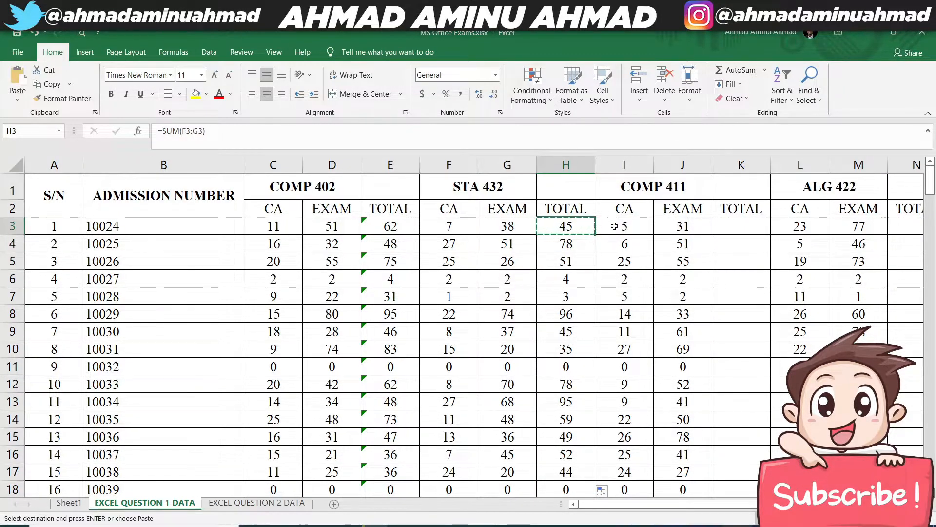
pyautogui.click(732, 229)
pyautogui.hotkey('ctrl', 'v')
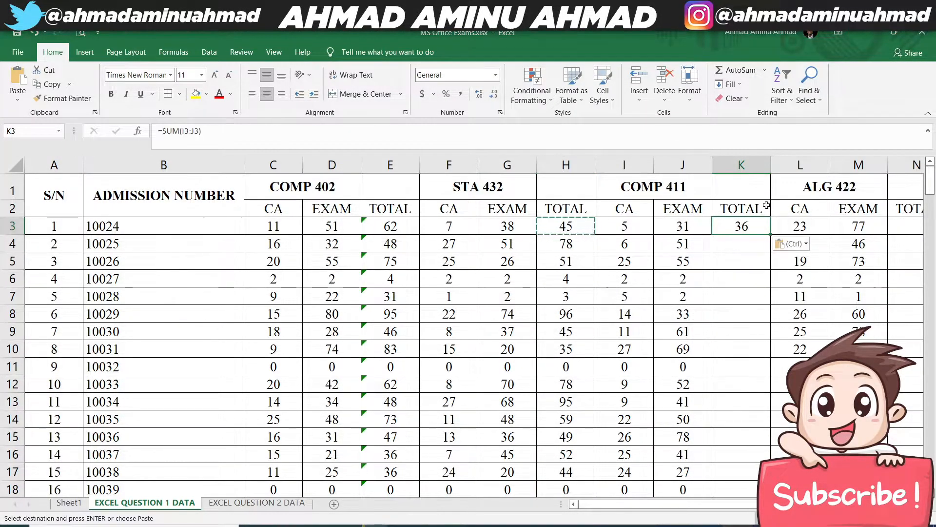
pyautogui.doubleClick(771, 234)
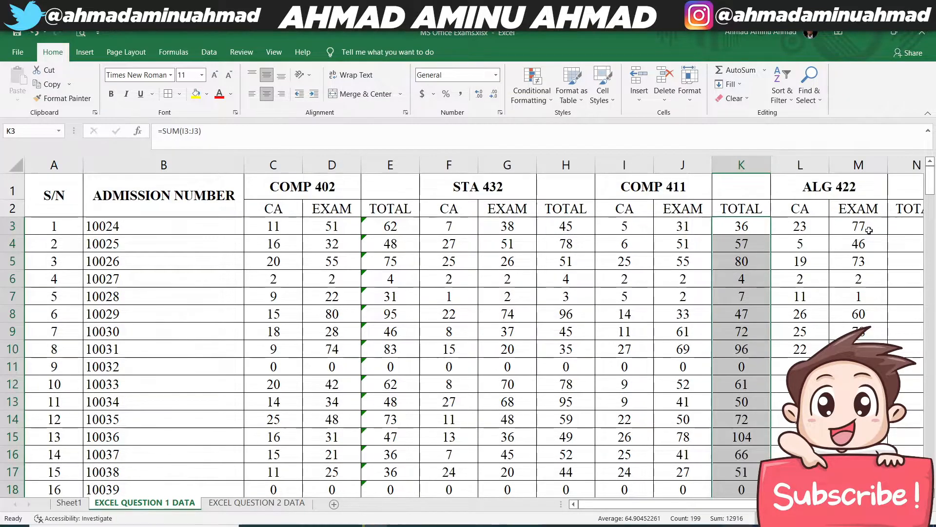
# - Copy the sum formula from K3 to N3 and fill it down the ALG 422 TOTAL column
pyautogui.click(765, 226)
pyautogui.hotkey('ctrl', 'c')
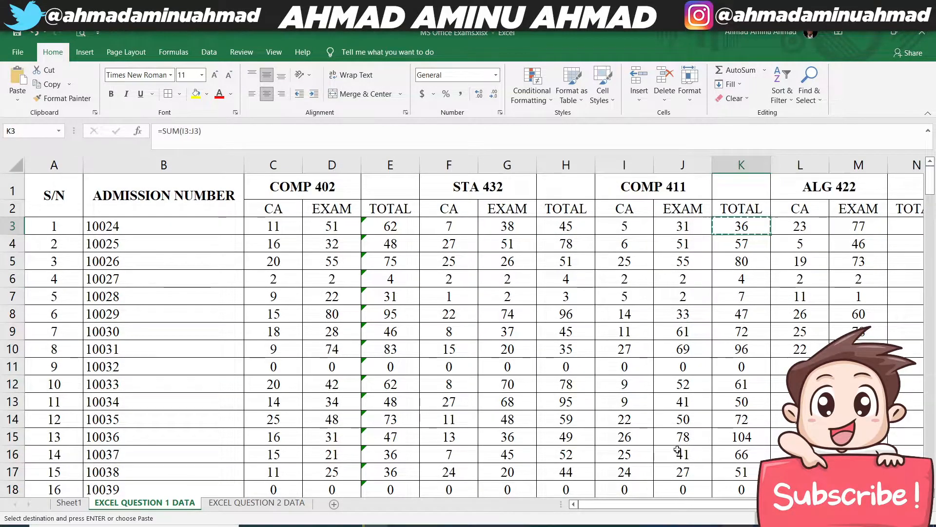
pyautogui.hscroll(2, 778, 295)
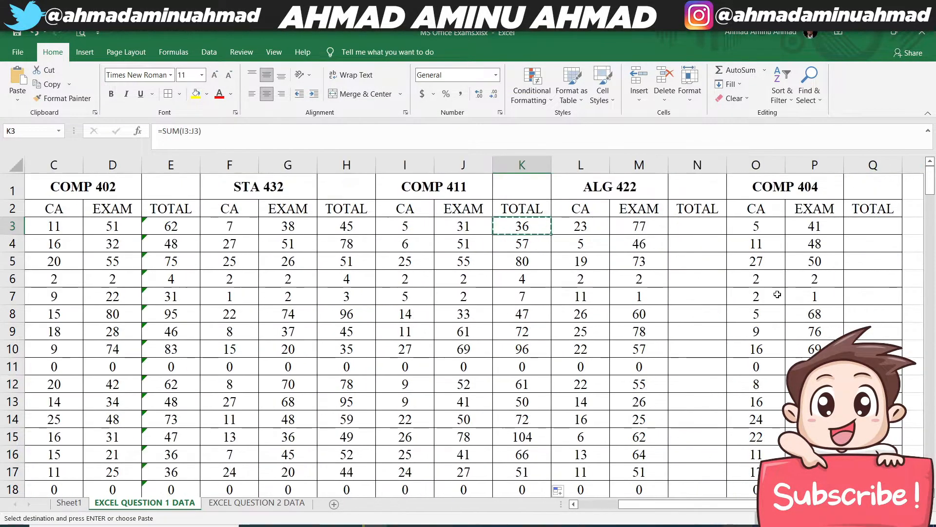
pyautogui.click(698, 226)
pyautogui.hotkey('ctrl', 'v')
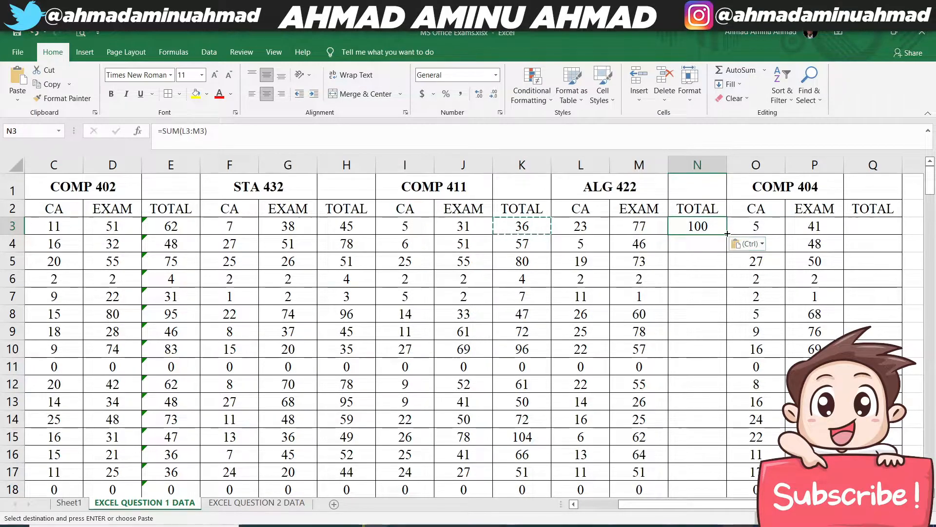
pyautogui.doubleClick(727, 235)
# - Copy the sum formula from N3 to Q3 and fill it down the COMP 404 TOTAL column
pyautogui.click(880, 231)
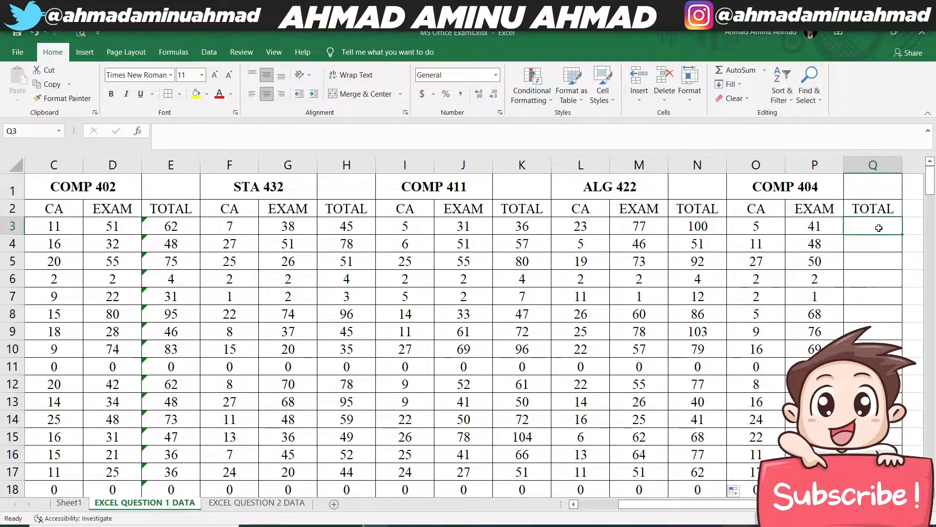
pyautogui.click(689, 230)
pyautogui.hotkey('ctrl', 'c')
pyautogui.click(861, 227)
pyautogui.hotkey('ctrl', 'v')
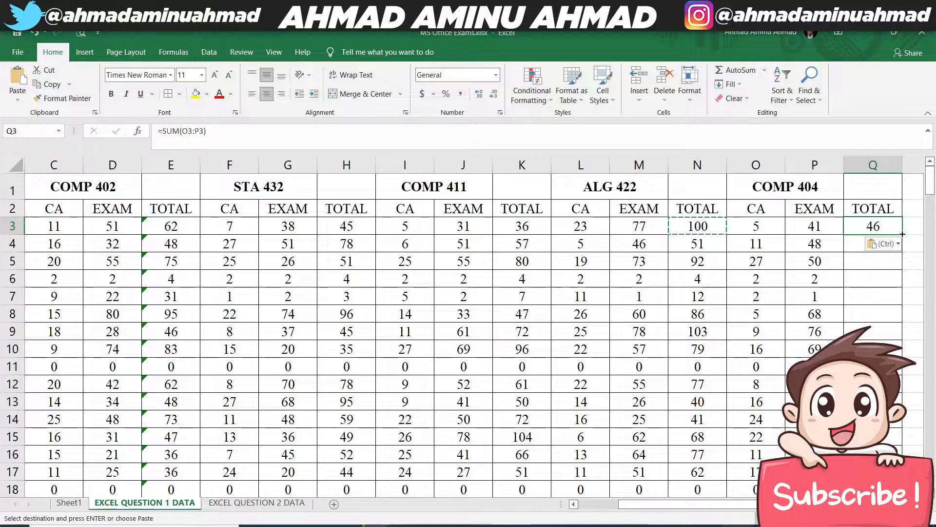
pyautogui.rightClick(887, 229)
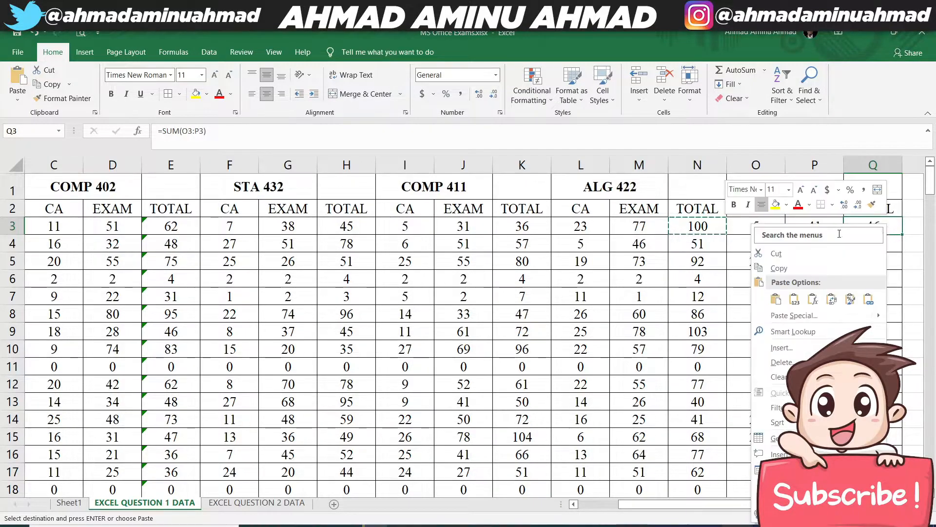
pyautogui.click(789, 301)
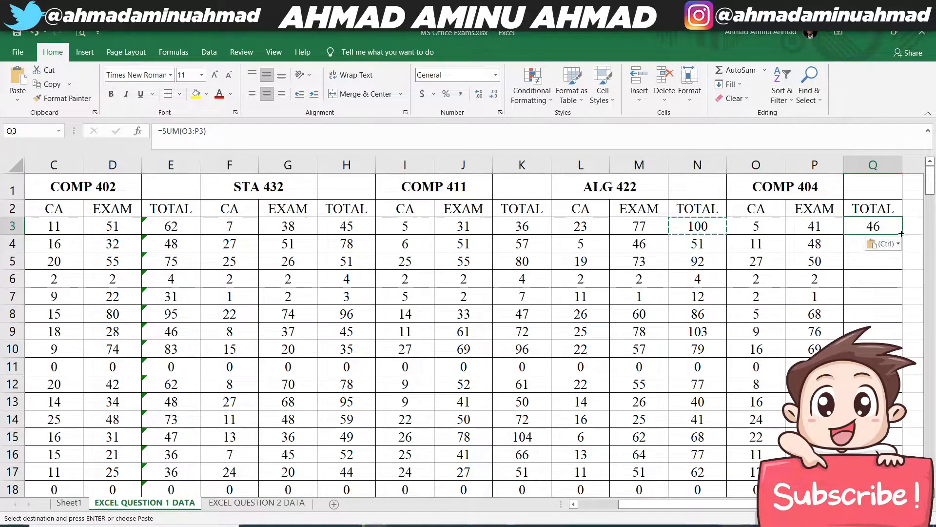
pyautogui.doubleClick(901, 234)
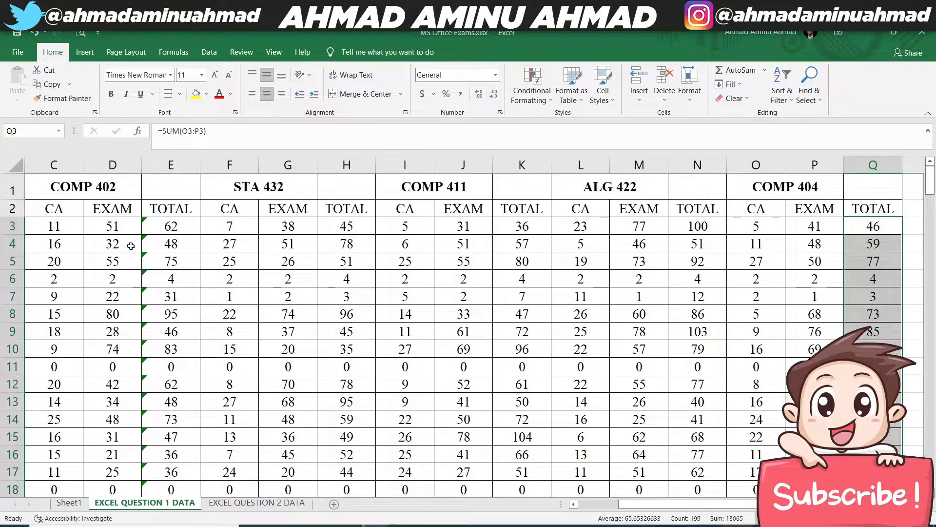
# - Add a GRAND TOTAL header in R2 beside the COMP 404 TOTAL column and fit column R's width to it
pyautogui.moveTo(630, 504); pyautogui.dragTo(581, 503)
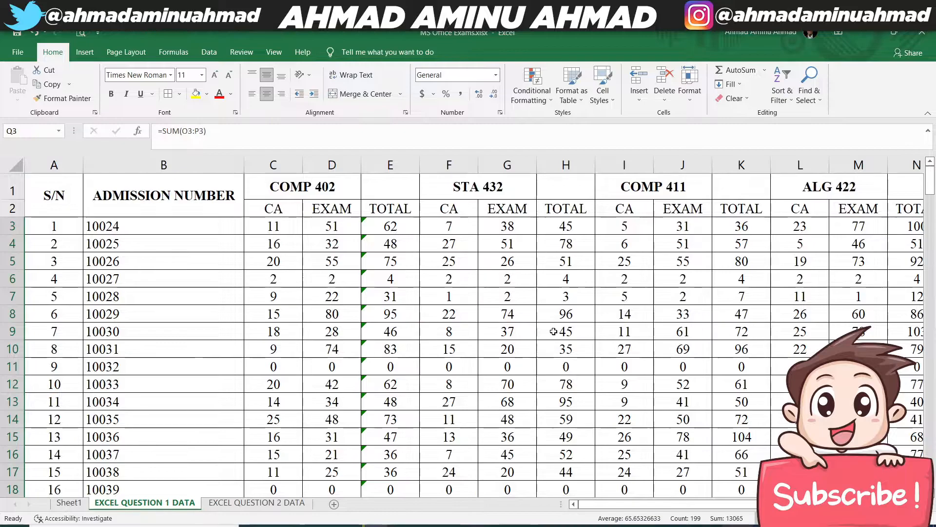
pyautogui.moveTo(777, 504); pyautogui.dragTo(873, 504)
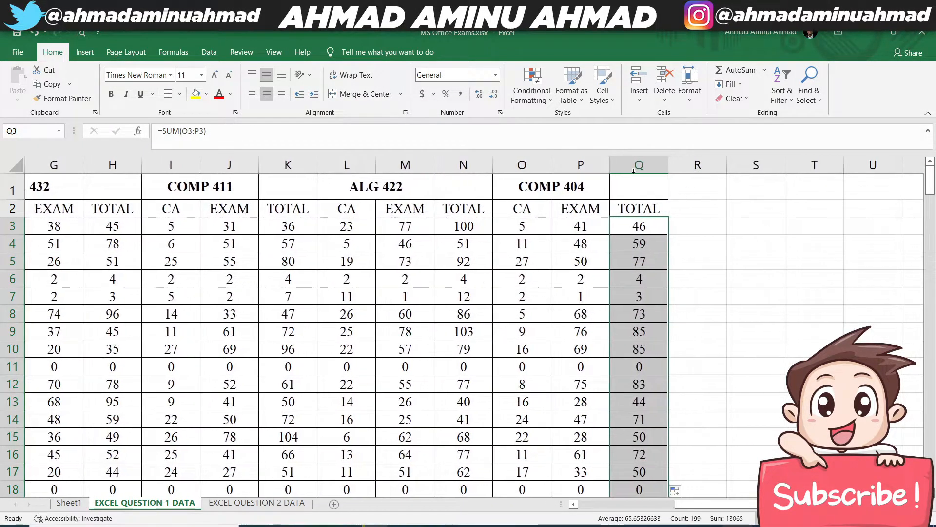
pyautogui.click(695, 207)
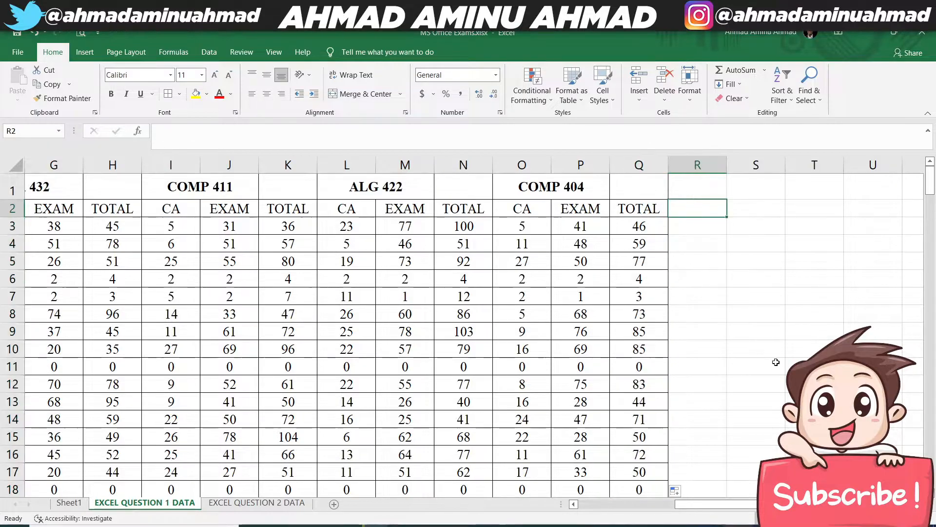
pyautogui.write('GRAND TOTAL')
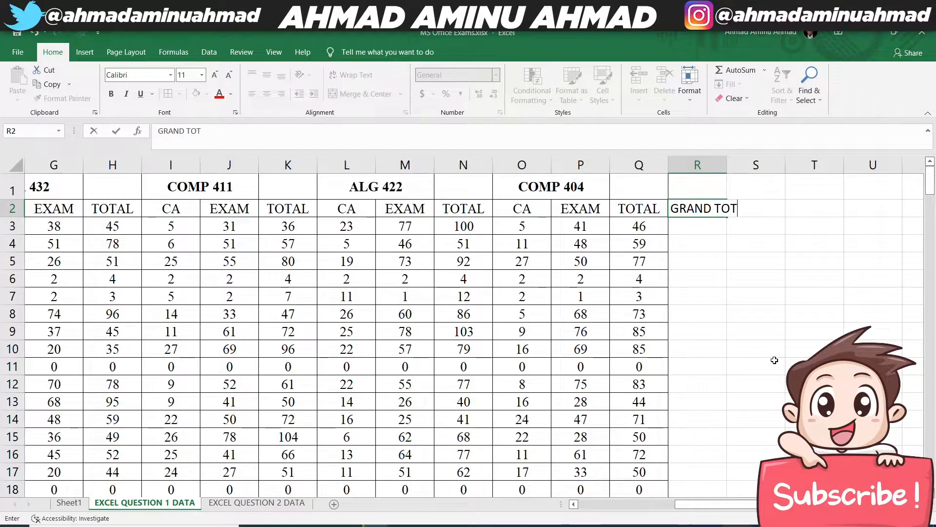
pyautogui.press('Return')
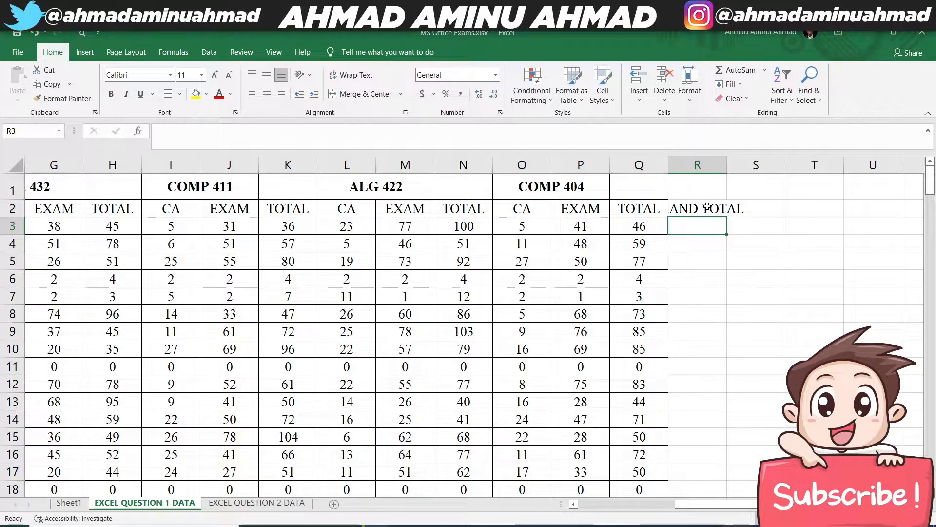
pyautogui.click(706, 207)
pyautogui.doubleClick(728, 166)
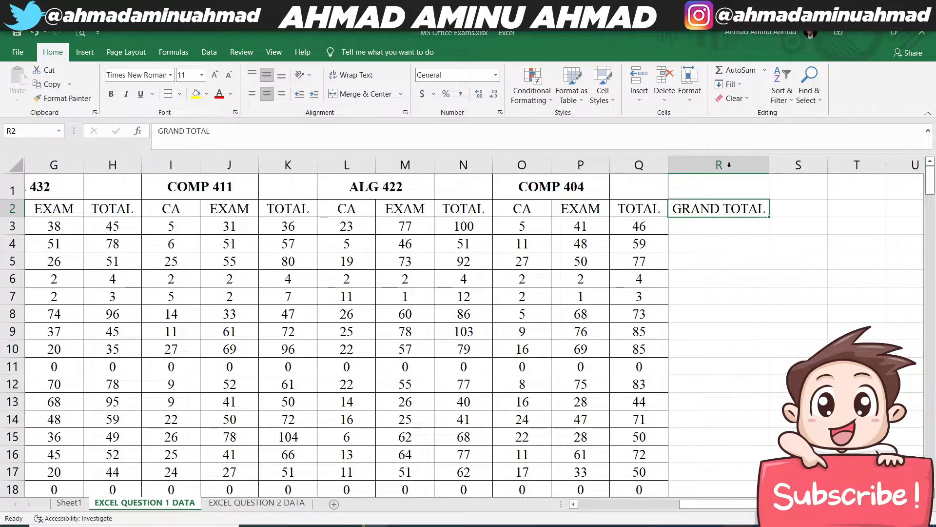
# - Enter the formula =E3+H3+K3+N3+Q3 in R3 and fill it down the GRAND TOTAL column
pyautogui.click(707, 226)
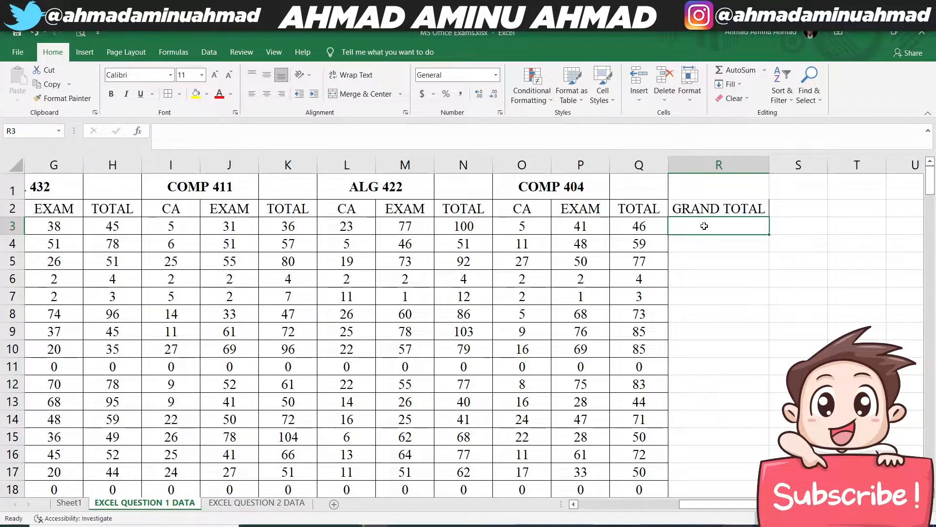
pyautogui.write('=')
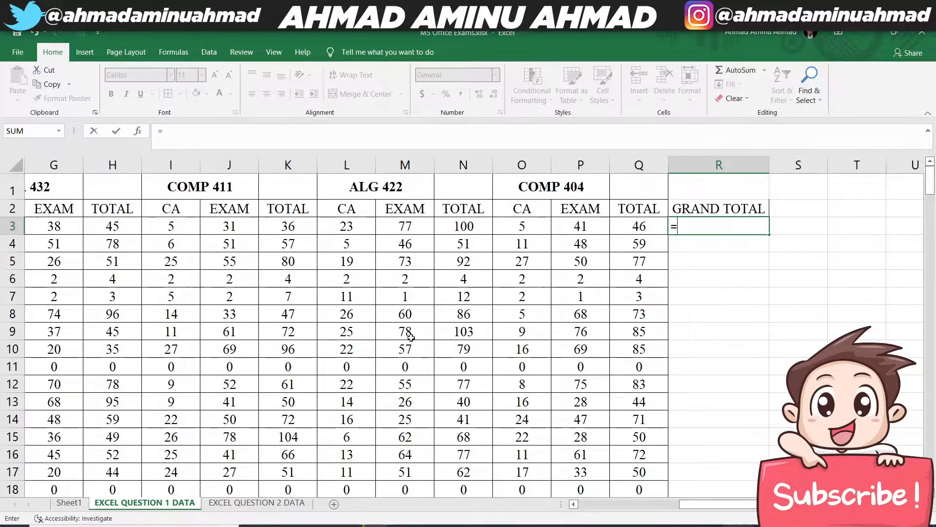
pyautogui.hscroll(-3, 590, 516)
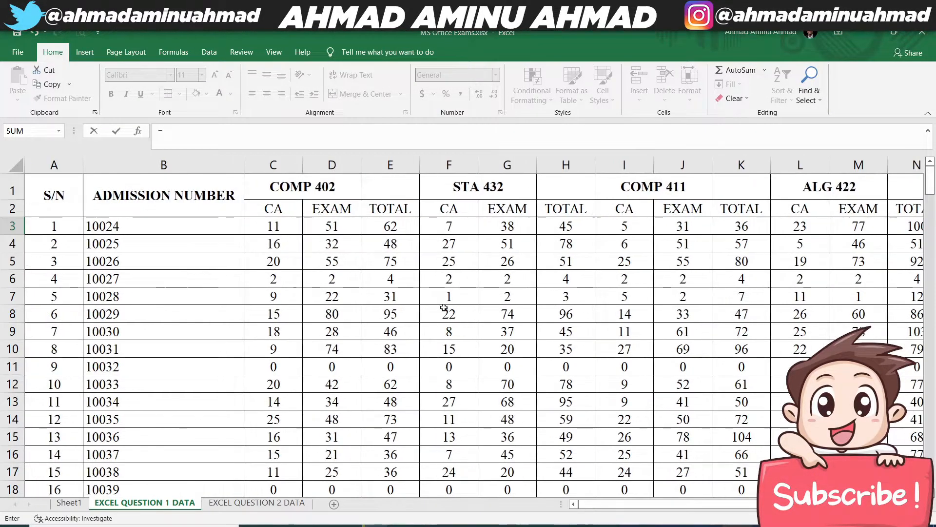
pyautogui.click(388, 224)
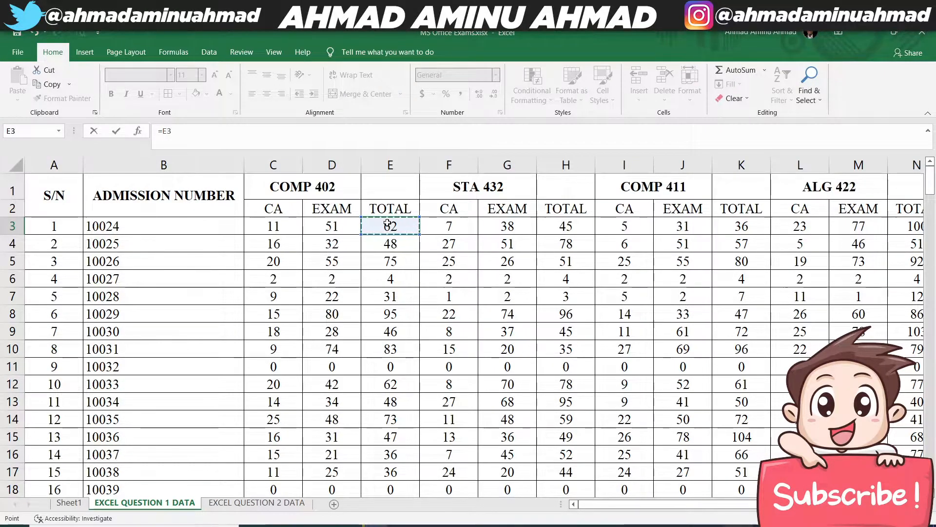
pyautogui.write('+')
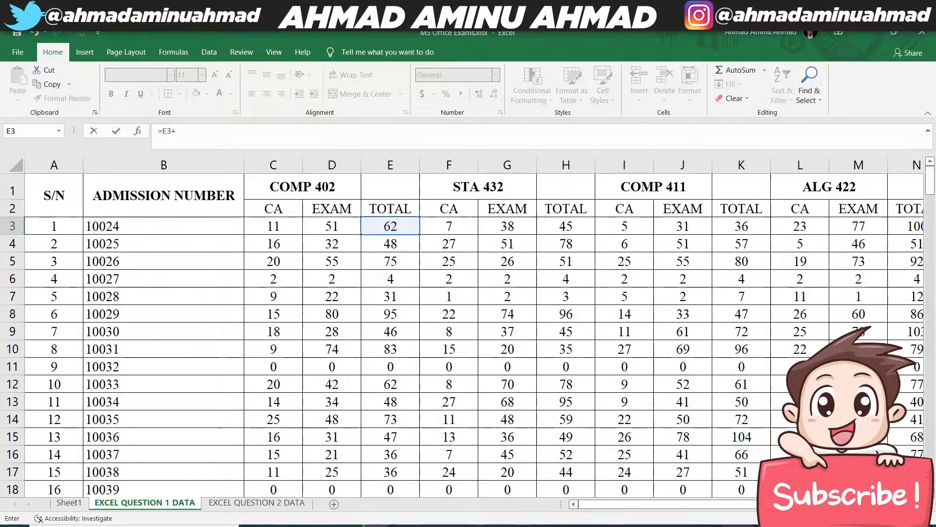
pyautogui.moveTo(762, 505); pyautogui.dragTo(837, 504)
pyautogui.click(223, 228)
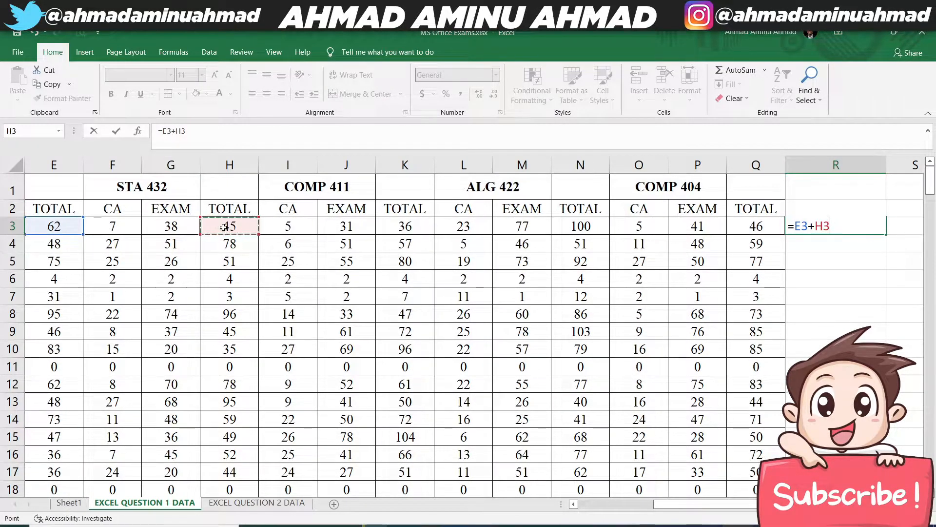
pyautogui.write('+')
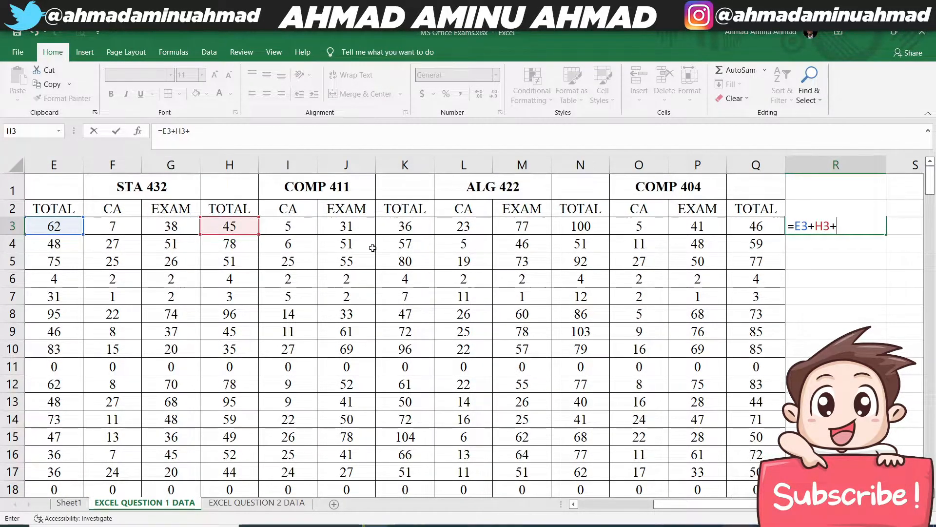
pyautogui.click(407, 230)
pyautogui.write('+')
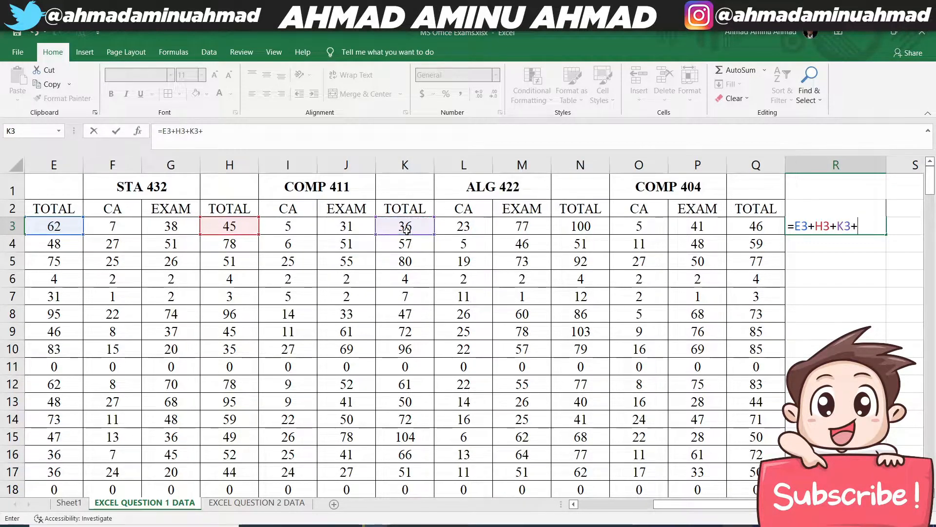
pyautogui.click(585, 224)
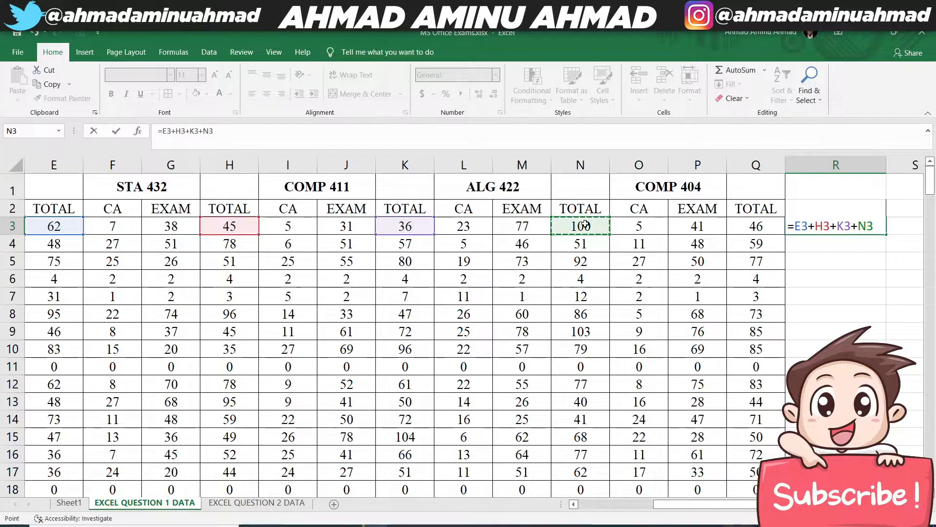
pyautogui.write('+')
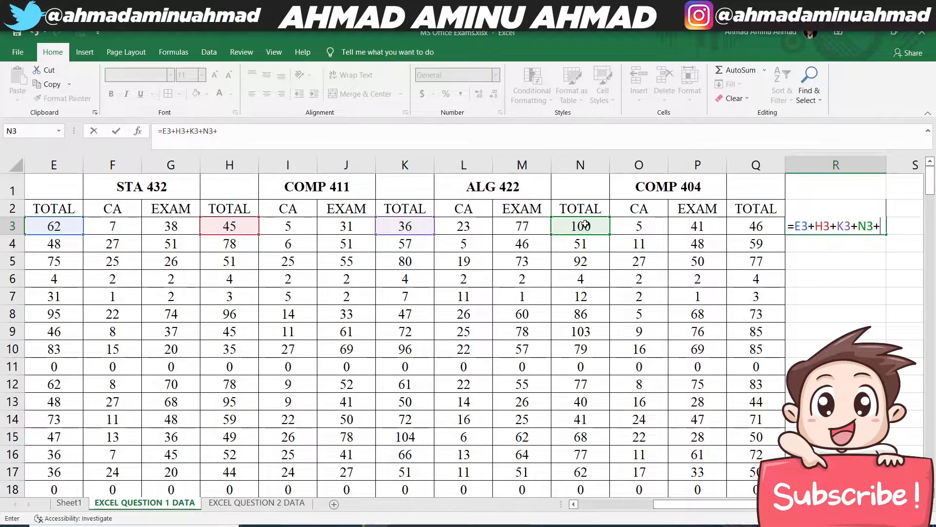
pyautogui.click(754, 226)
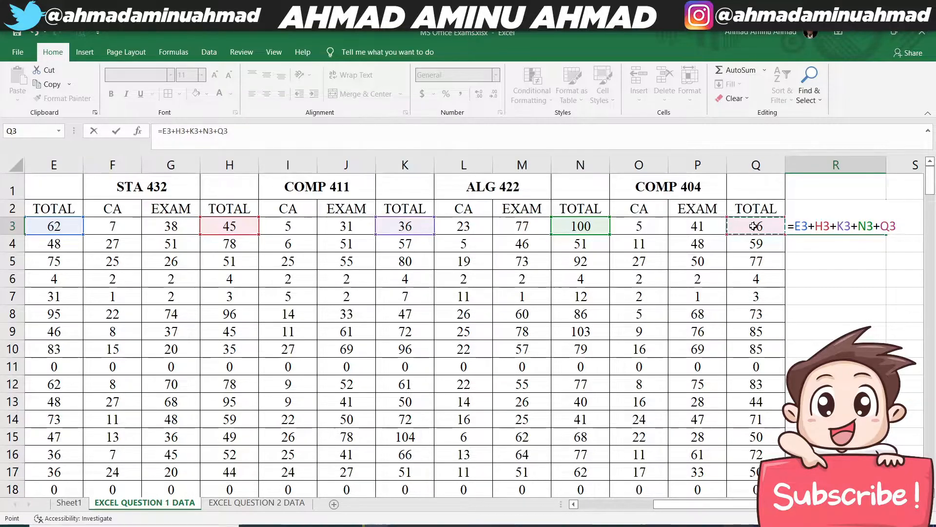
pyautogui.press('Return')
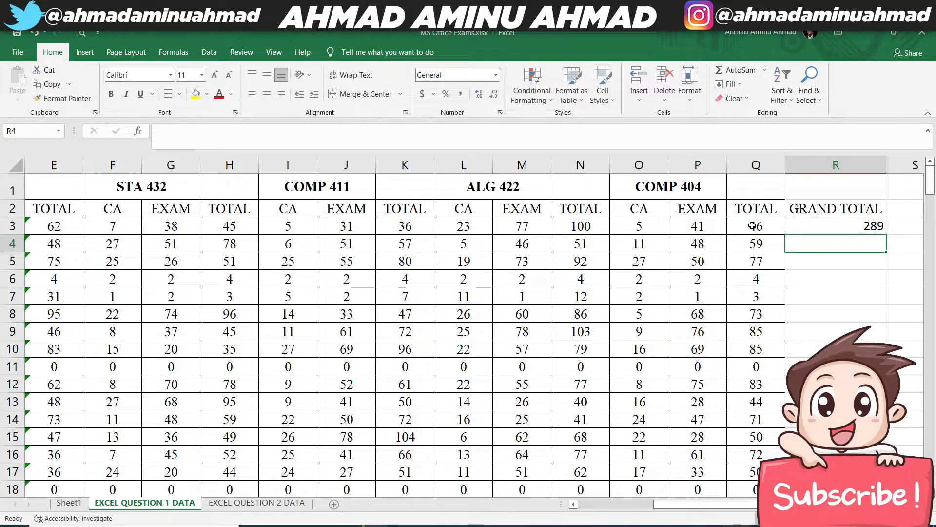
pyautogui.click(831, 225)
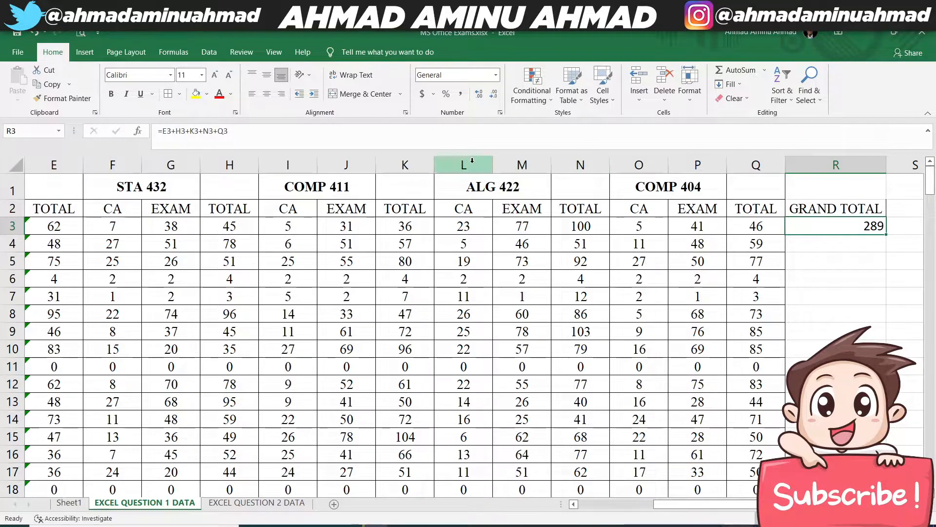
pyautogui.doubleClick(887, 234)
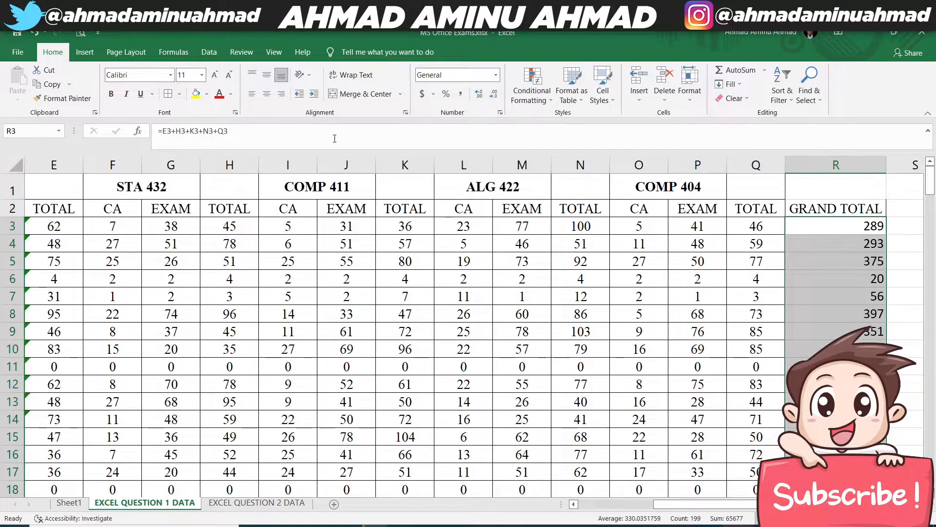
# - Format the GRAND TOTAL values with the Times font, centred horizontally and vertically, with cell borders
pyautogui.click(267, 94)
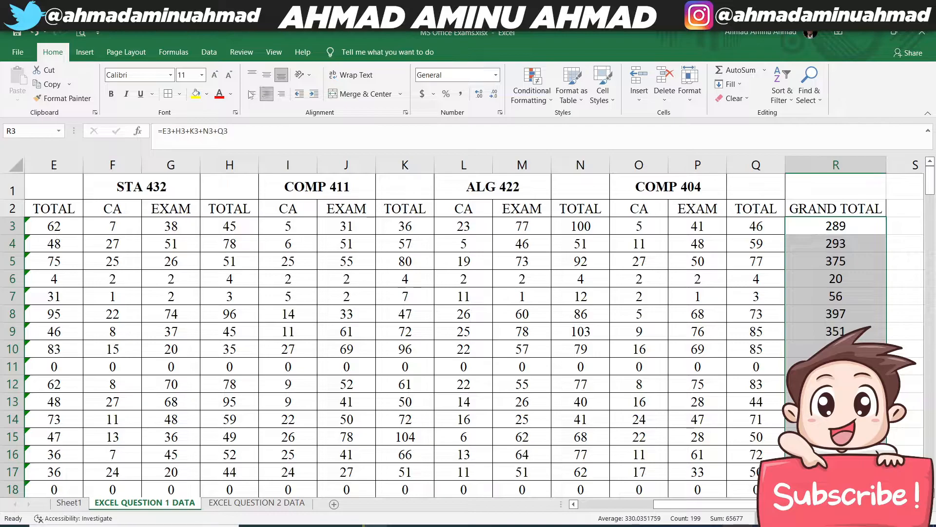
pyautogui.click(171, 76)
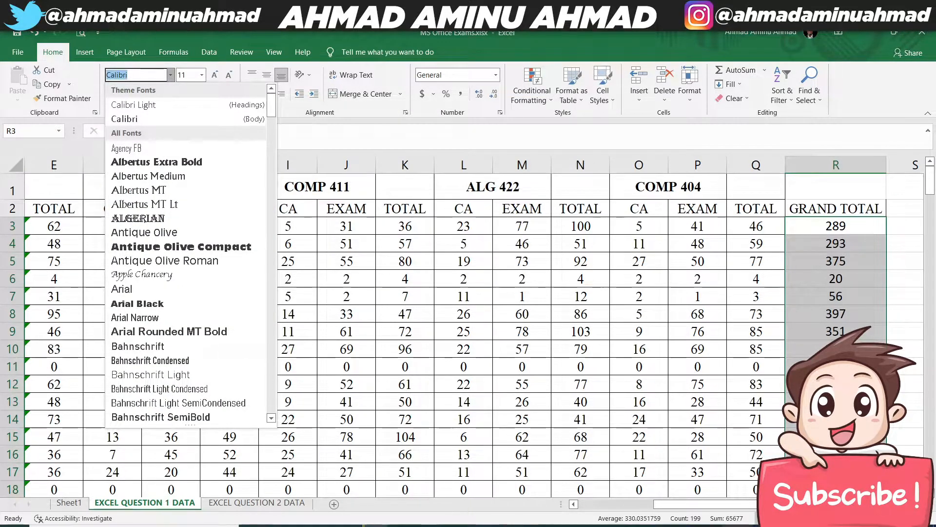
pyautogui.write('Times')
pyautogui.press('Return')
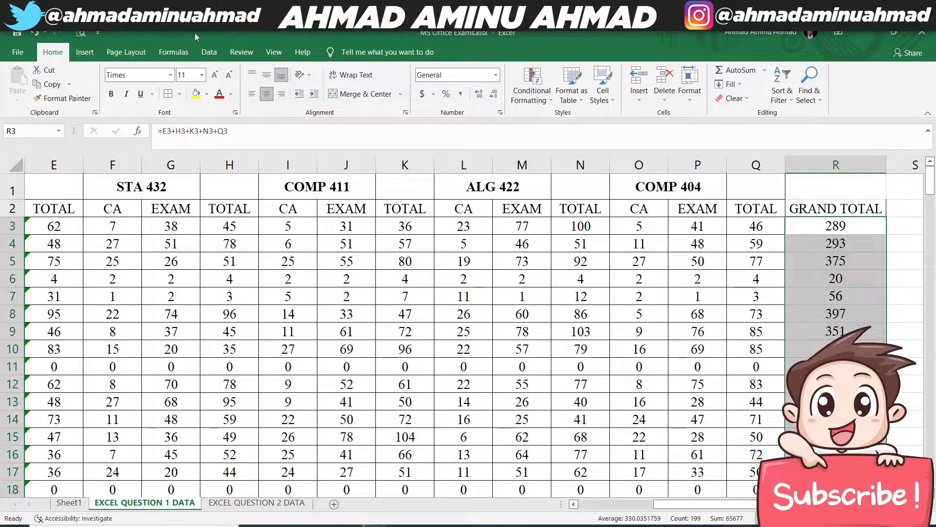
pyautogui.click(267, 74)
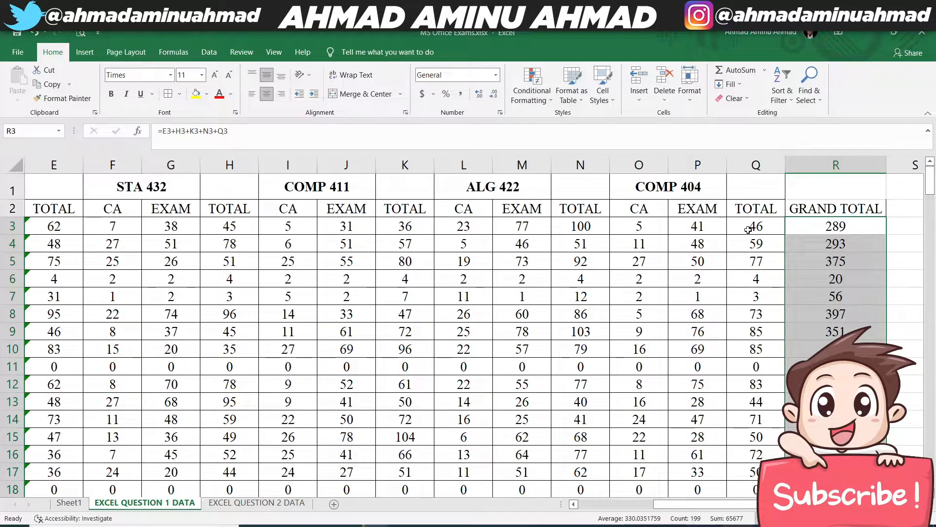
pyautogui.click(172, 97)
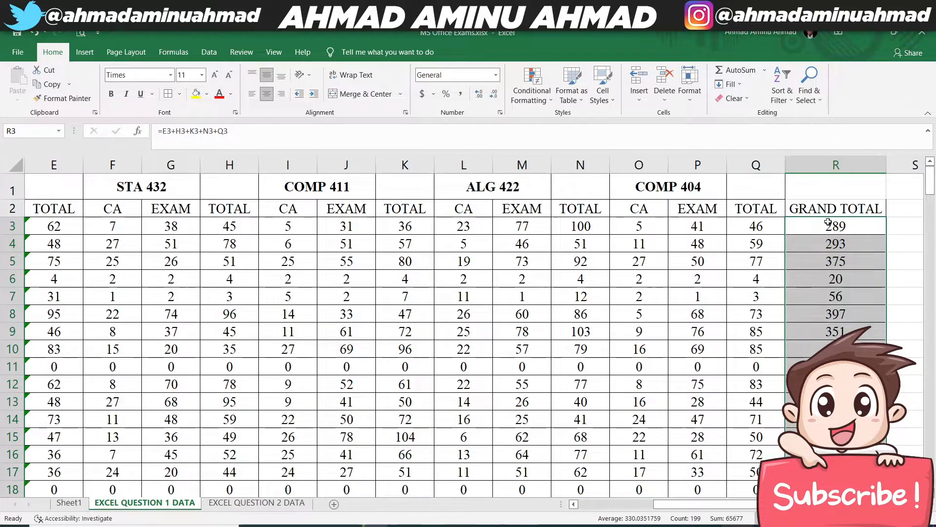
pyautogui.click(819, 207)
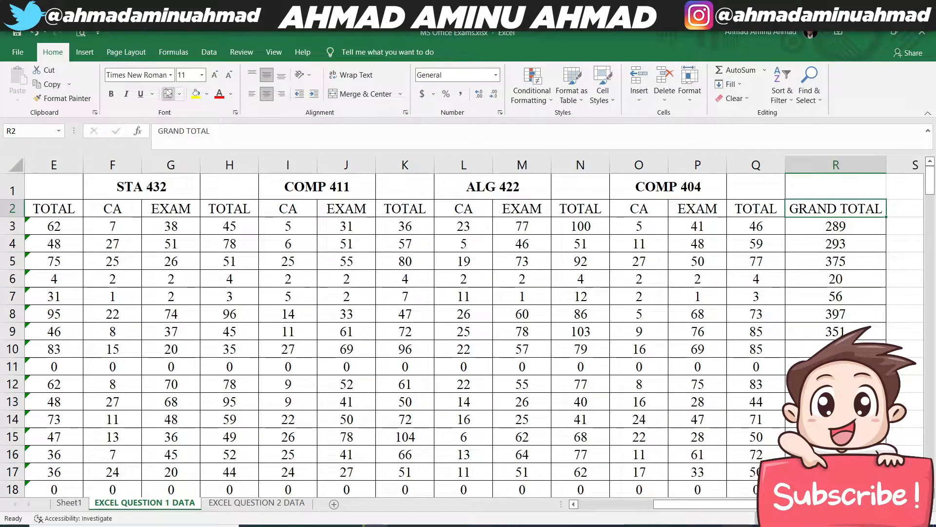
pyautogui.click(836, 263)
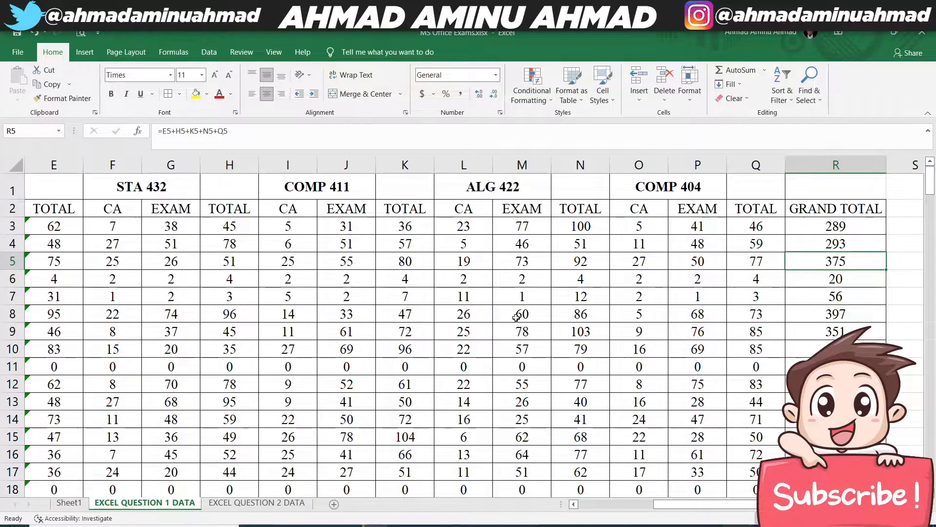
# - Consult question 3 on Sheet1 and add a POSITION header in S2 of EXCEL QUESTION 1 DATA
pyautogui.click(68, 502)
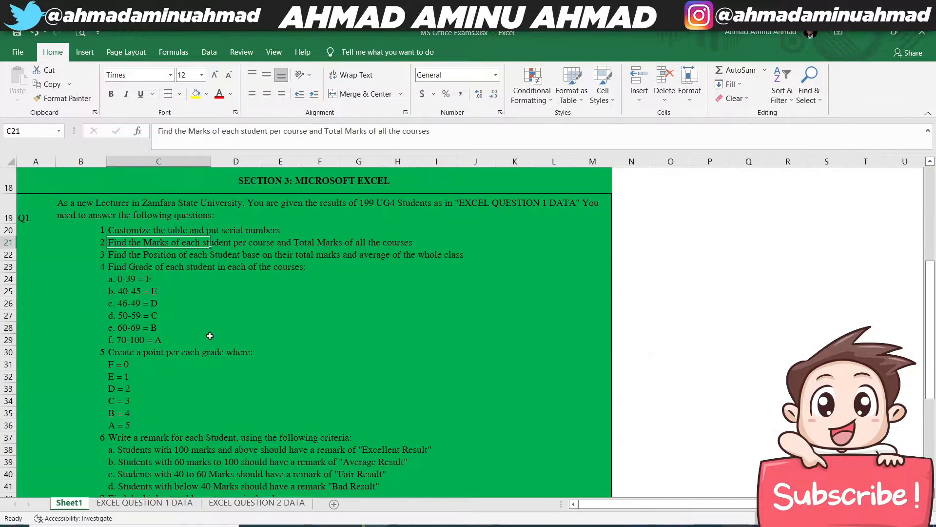
pyautogui.click(144, 255)
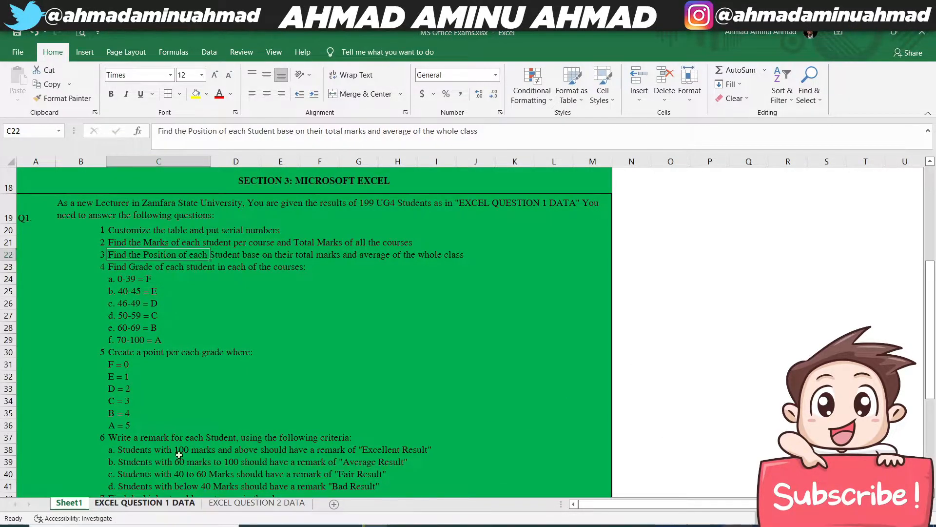
pyautogui.click(135, 503)
pyautogui.click(861, 201)
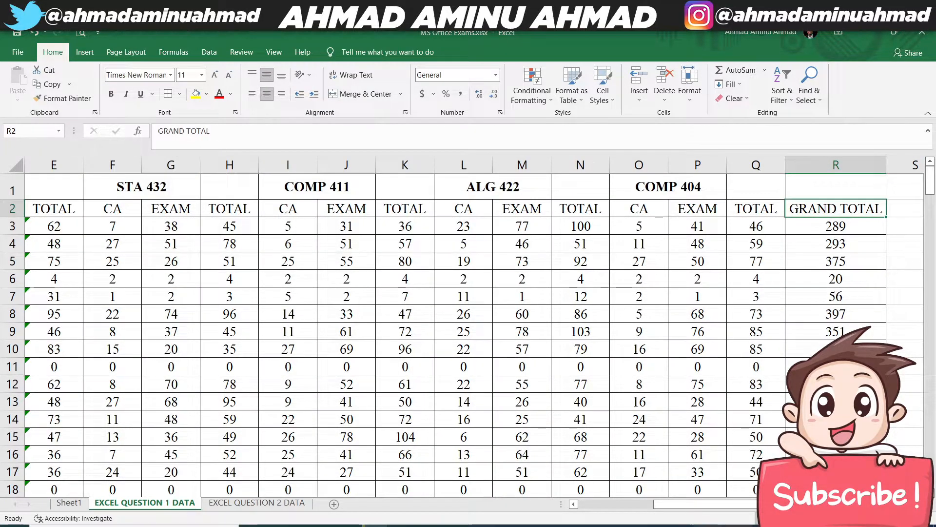
pyautogui.hscroll(1, 790, 206)
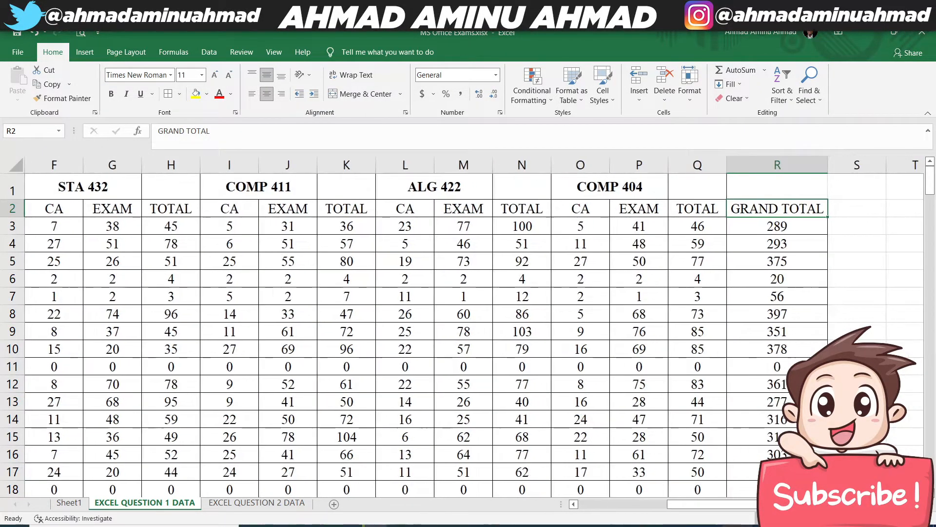
pyautogui.hscroll(1, 790, 205)
pyautogui.click(798, 212)
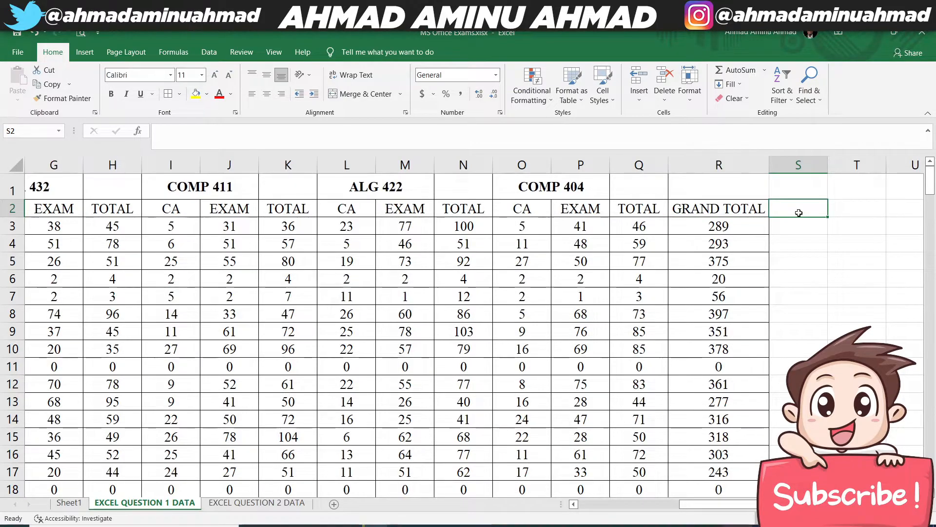
pyautogui.write('POSITION')
pyautogui.press('Return')
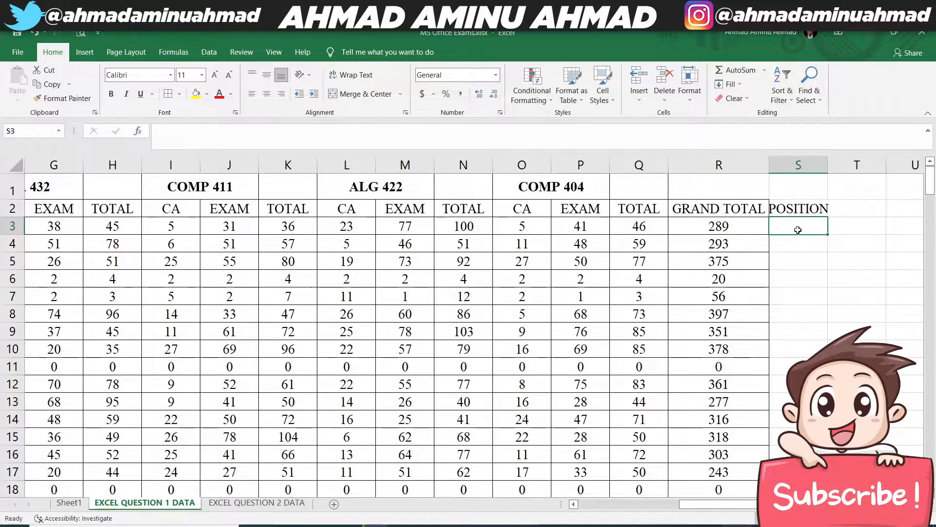
pyautogui.write('RANK')
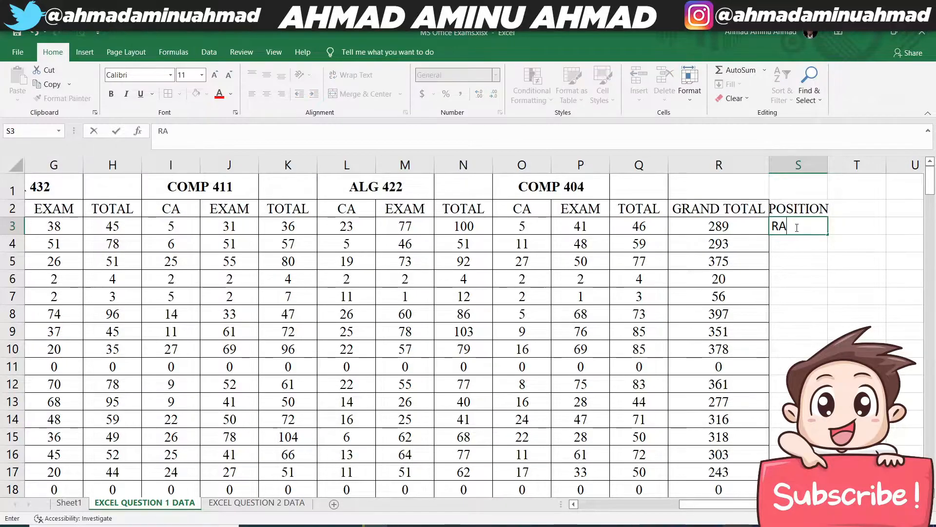
pyautogui.press('BackSpace')
pyautogui.press('BackSpace')
pyautogui.press('BackSpace')
pyautogui.press('BackSpace')
# - Enter the formula =RANK.EQ(R3,R3:R201,0) in S3 to rank the first student's grand total in descending order
pyautogui.write('=RANK')
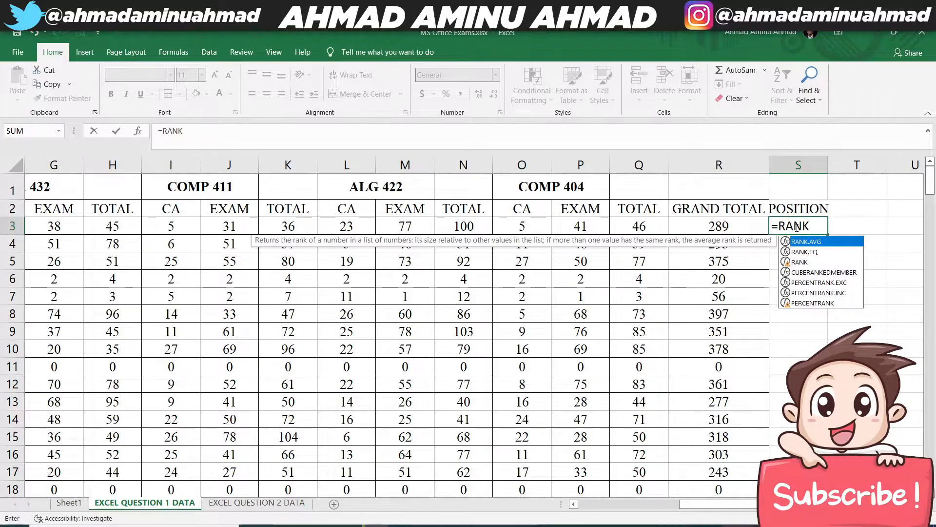
pyautogui.press('Down')
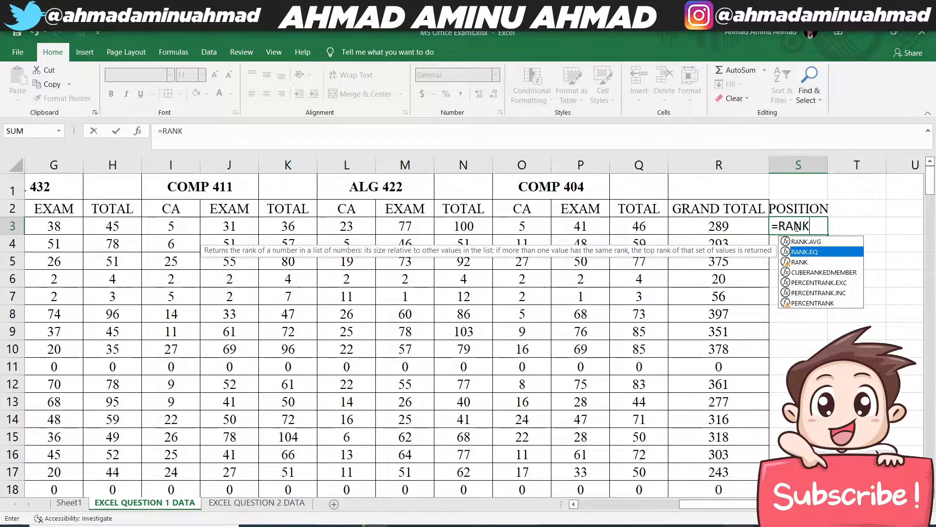
pyautogui.press('Tab')
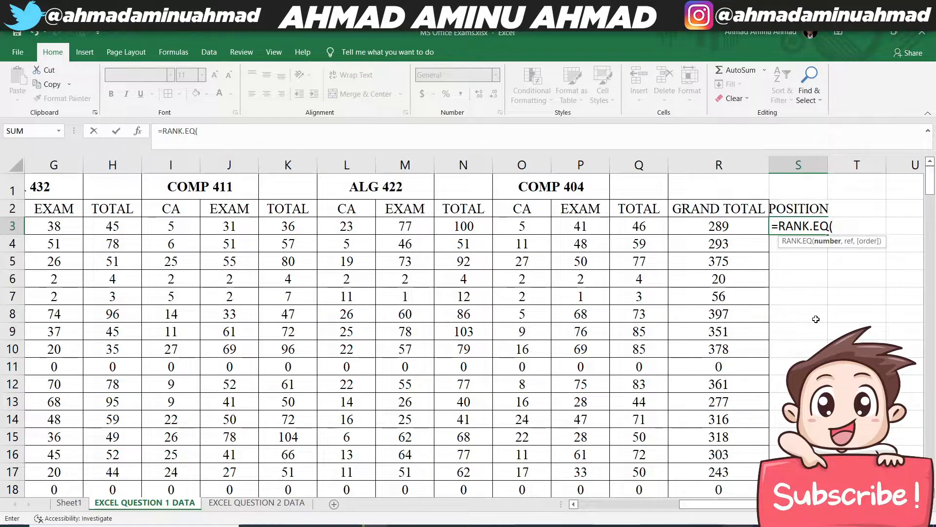
pyautogui.click(731, 229)
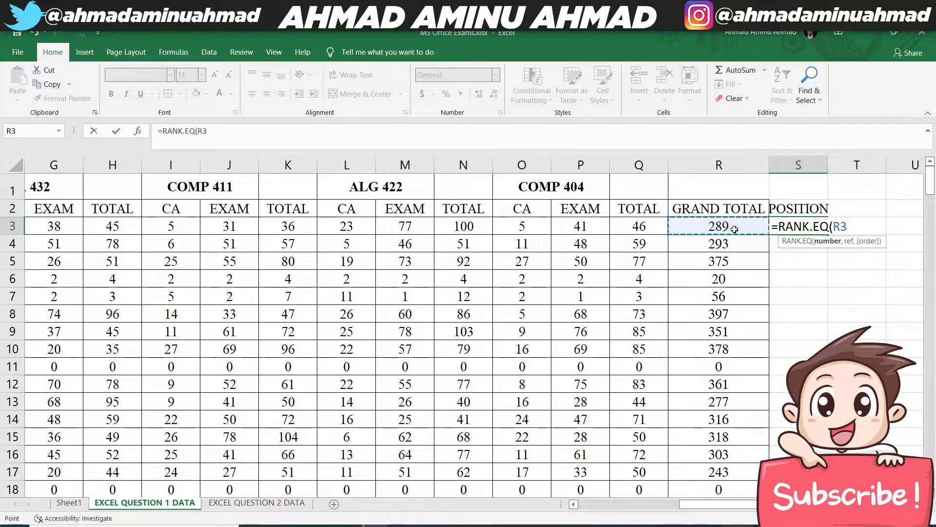
pyautogui.write(',')
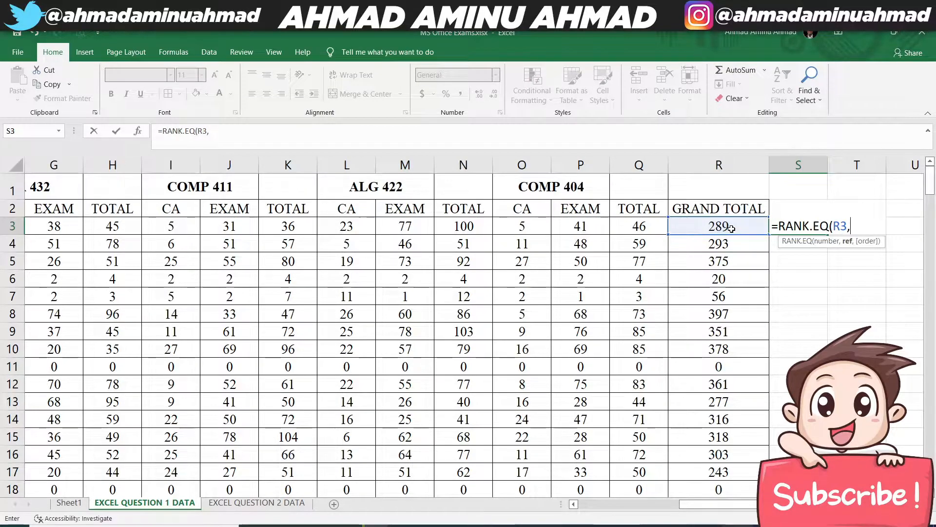
pyautogui.click(732, 228)
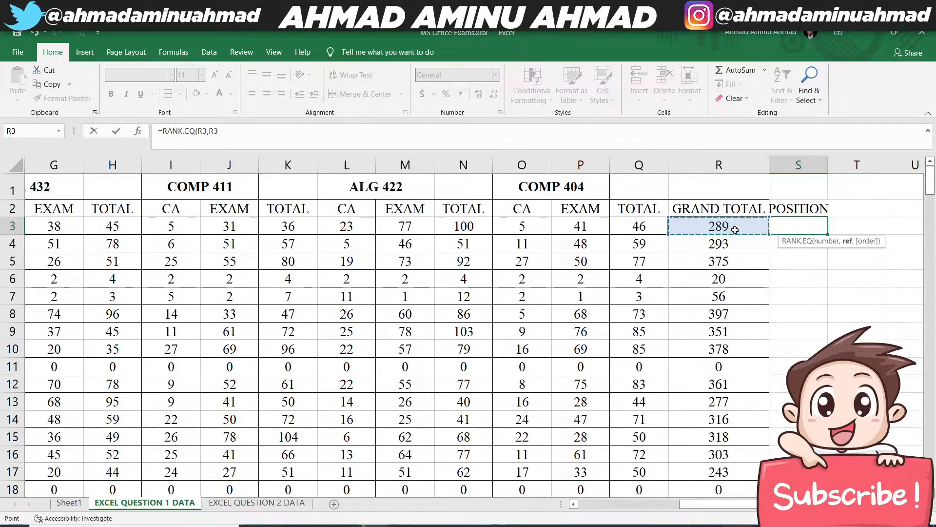
pyautogui.hotkey('ctrl', 'shift', 'Down')
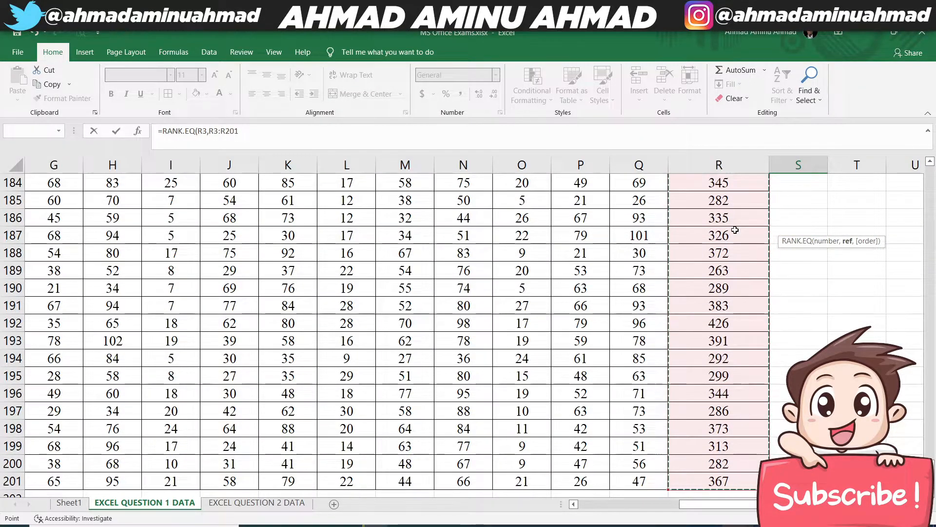
pyautogui.scroll(10, 732, 227)
pyautogui.scroll(20, 731, 227)
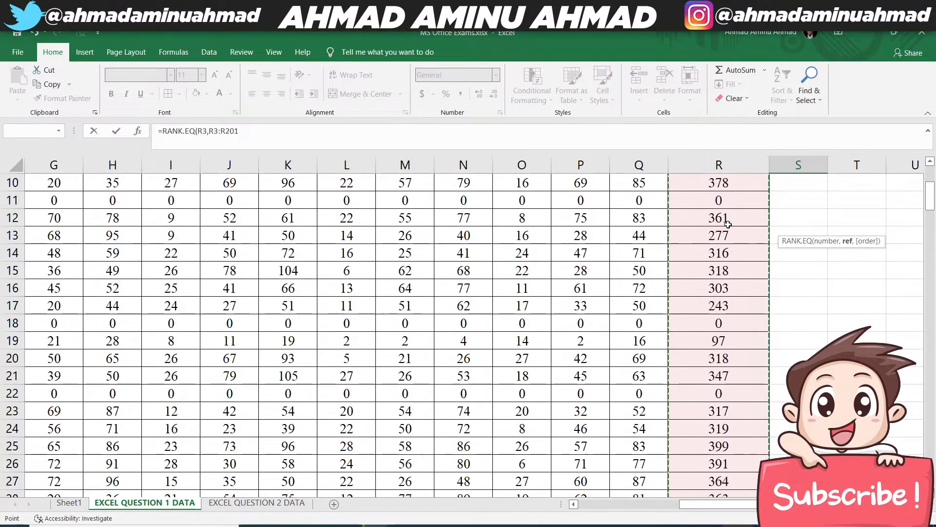
pyautogui.scroll(3, 728, 225)
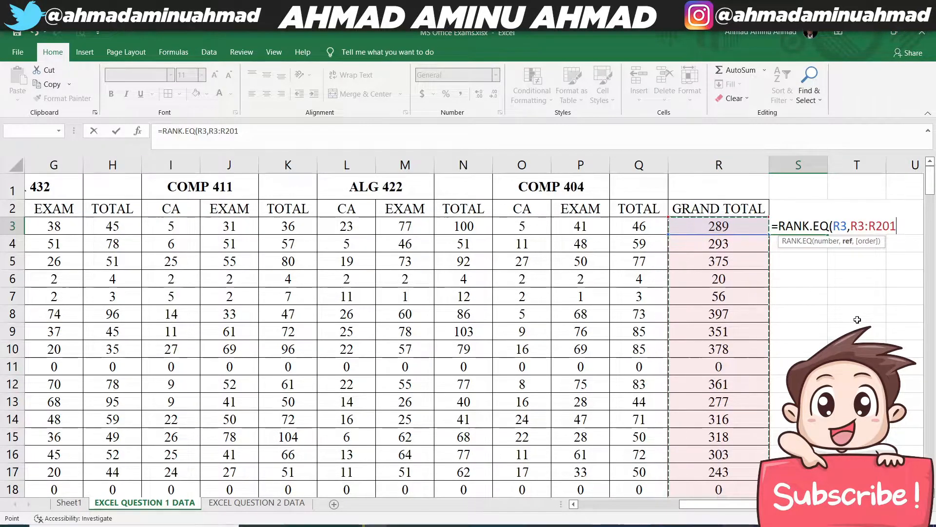
pyautogui.write(',')
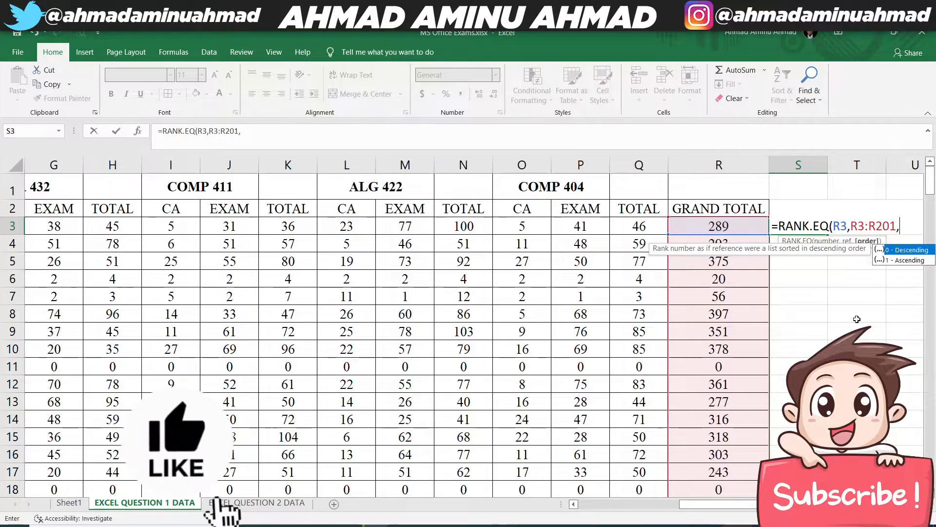
pyautogui.write('0')
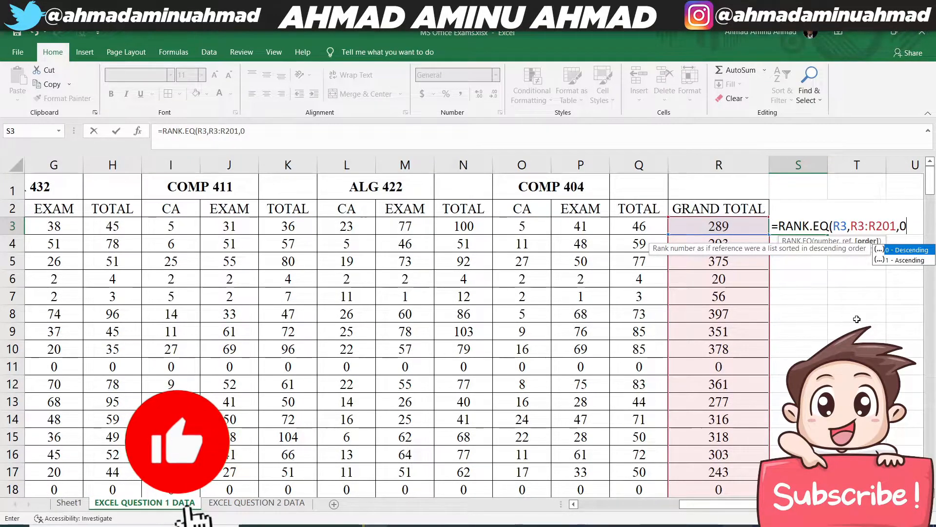
pyautogui.write(')')
pyautogui.press('Return')
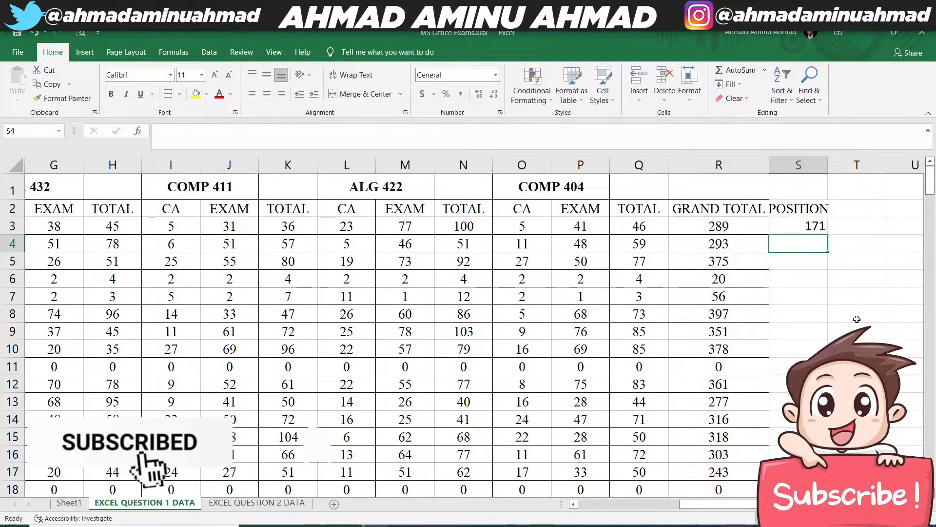
# - Review the R3:R201 ranking range inside the S3 formula
pyautogui.click(795, 226)
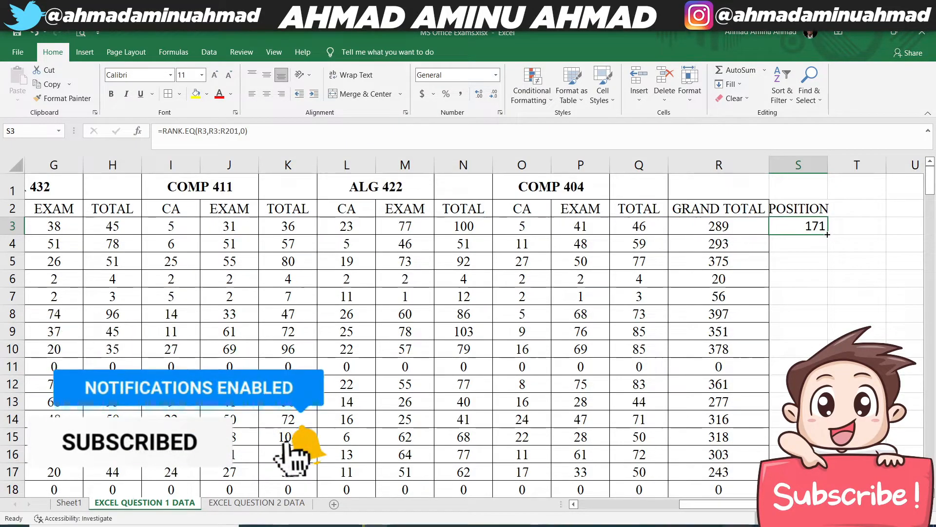
pyautogui.moveTo(827, 234)
pyautogui.mouseDown()
pyautogui.moveTo(825, 251)
pyautogui.moveTo(824, 238)
pyautogui.mouseUp()
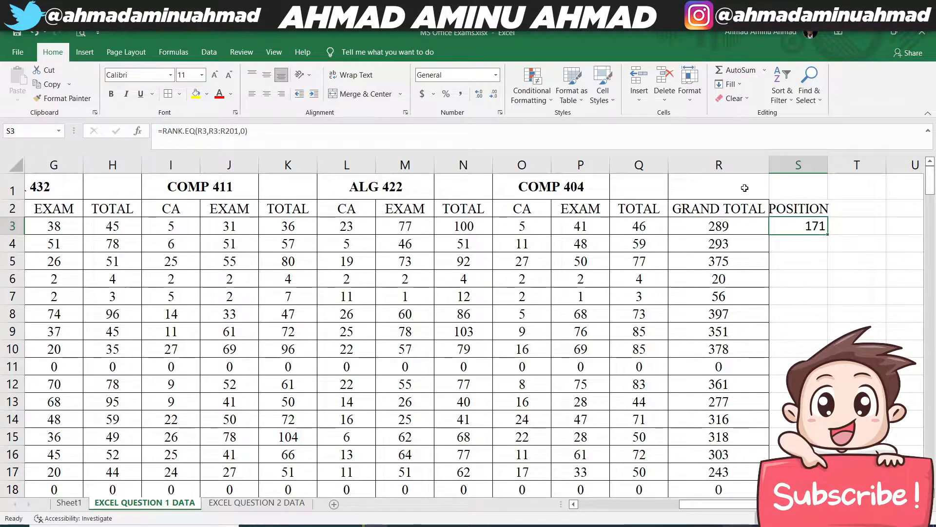
pyautogui.doubleClick(799, 226)
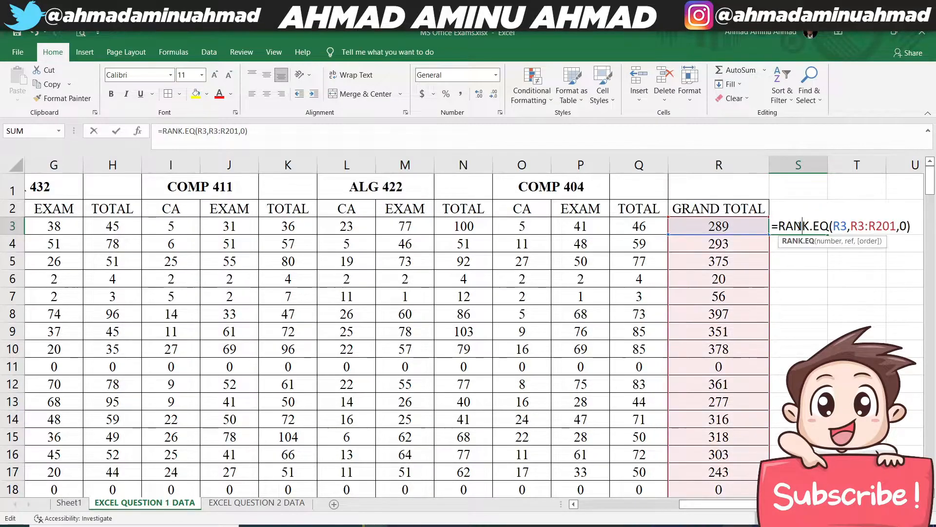
pyautogui.moveTo(853, 226); pyautogui.dragTo(897, 225)
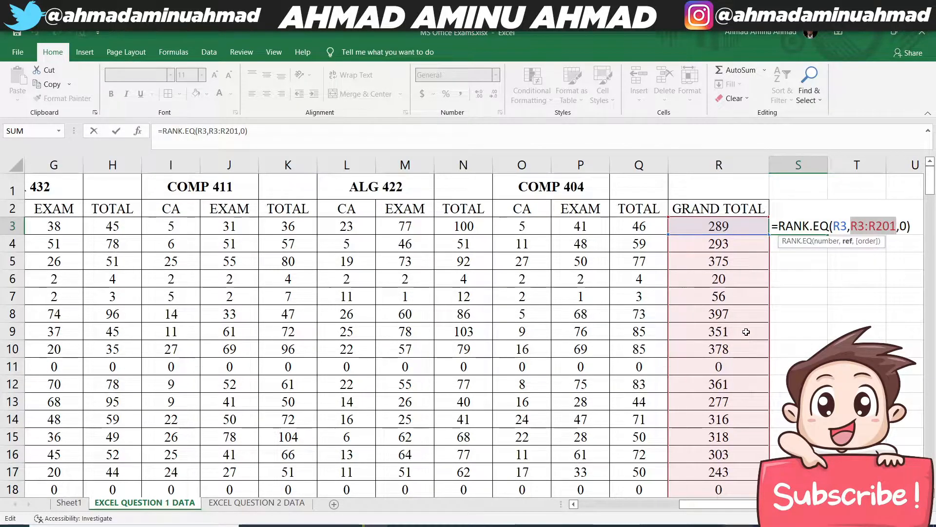
pyautogui.press('Return')
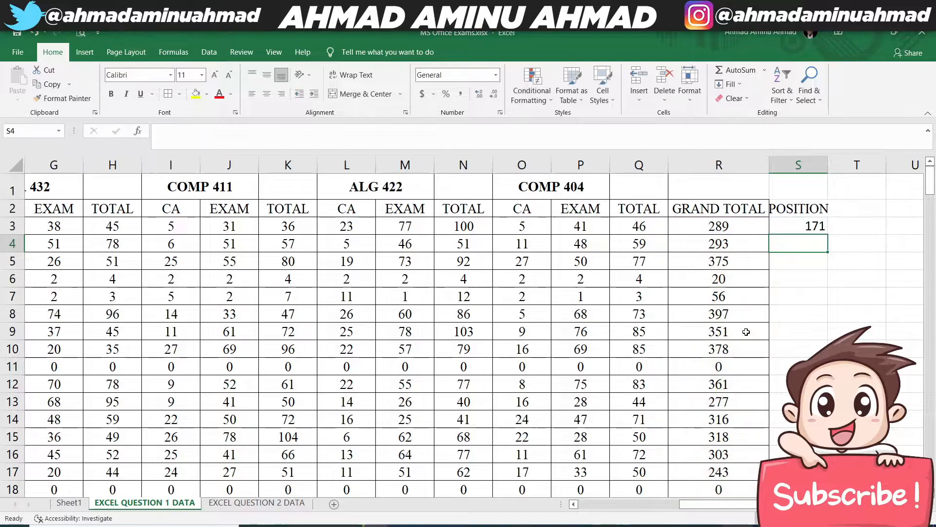
# - Copy the S3 rank formula down to S4 and compare the copied ranking range with the GRAND TOTAL cells
pyautogui.click(808, 228)
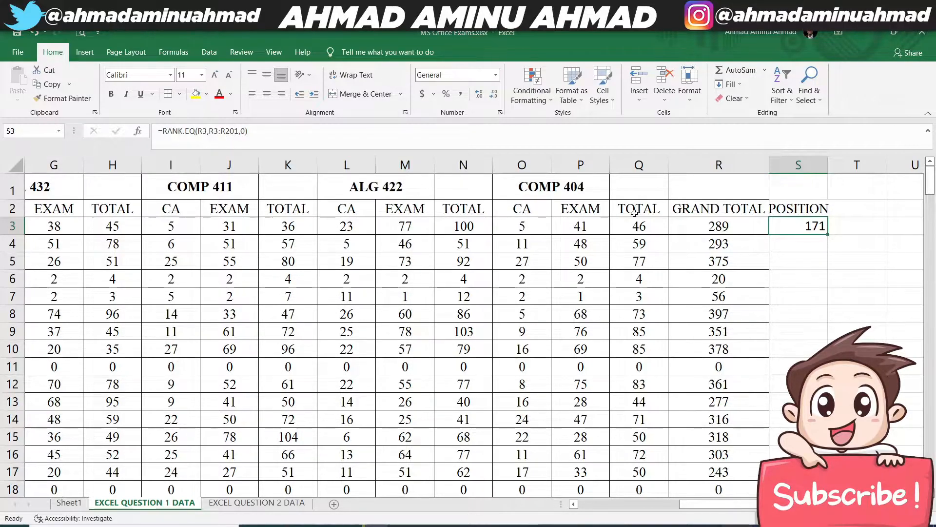
pyautogui.moveTo(827, 233); pyautogui.dragTo(826, 248)
pyautogui.click(800, 240)
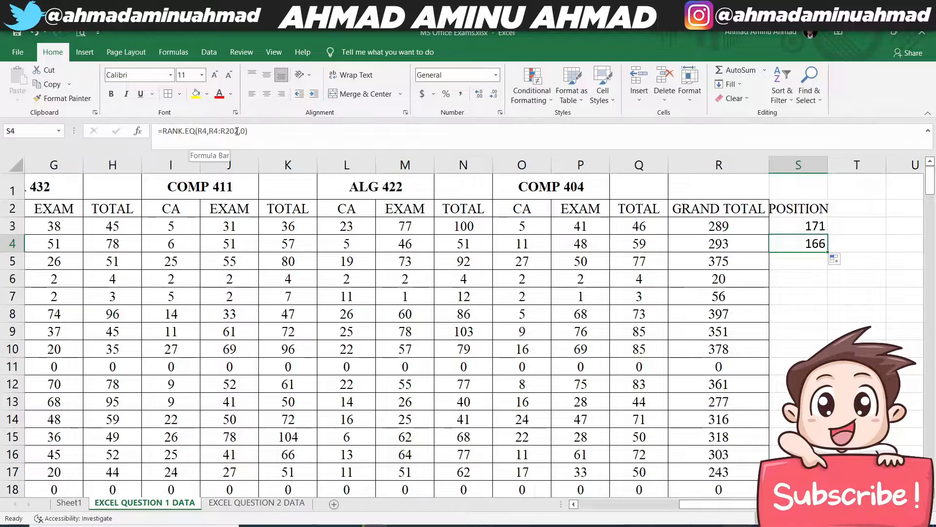
pyautogui.click(782, 221)
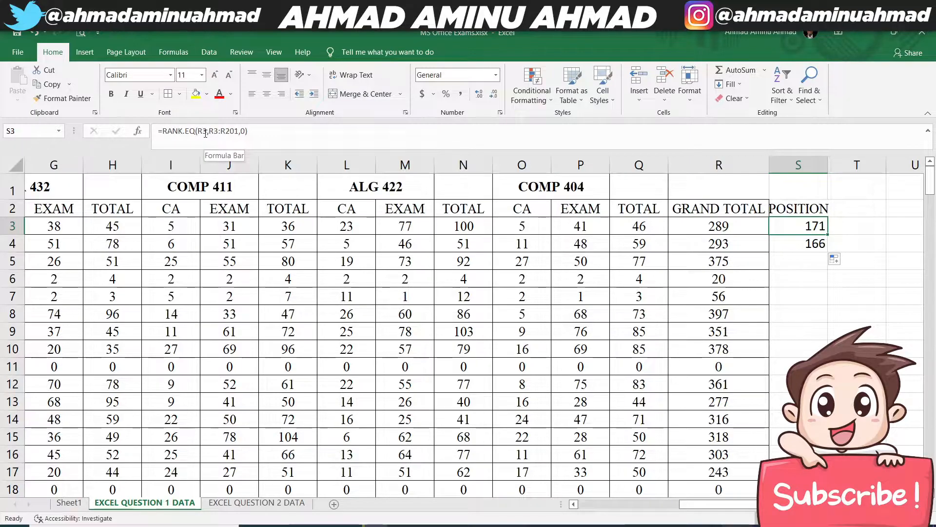
pyautogui.click(726, 227)
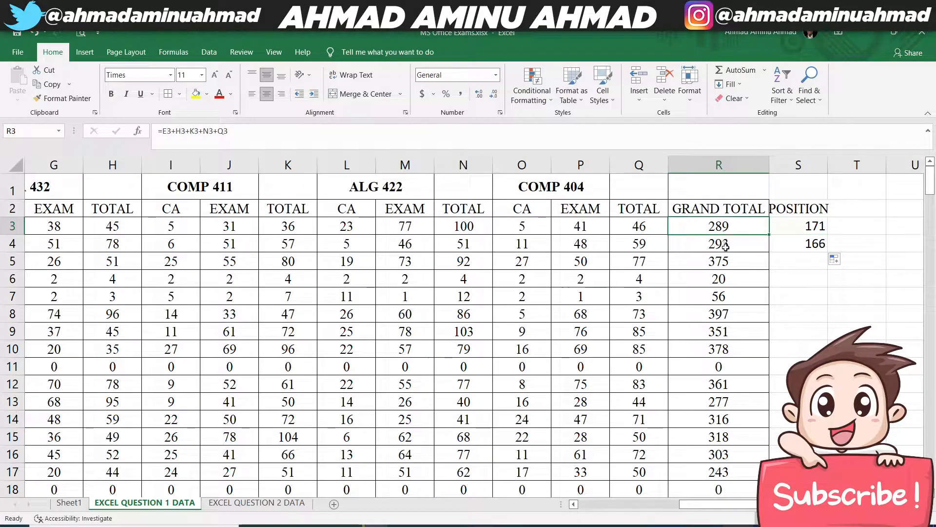
pyautogui.click(726, 244)
pyautogui.click(723, 265)
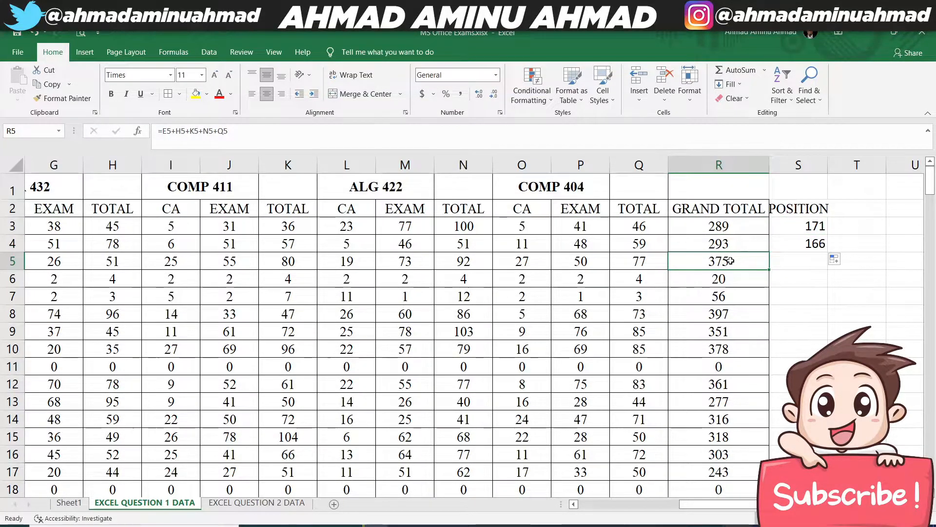
# - Make the ranking range in the S3 formula absolute as $R$3:$R$201
pyautogui.click(812, 227)
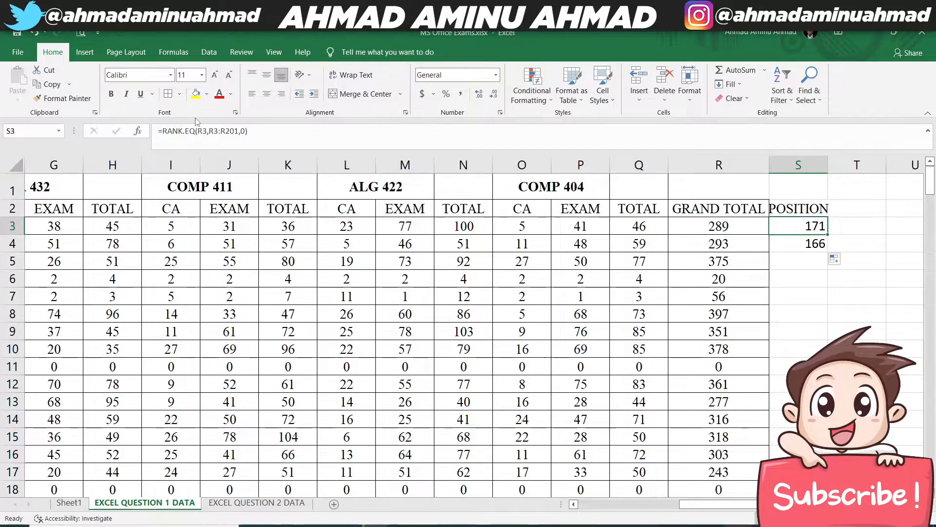
pyautogui.moveTo(209, 131); pyautogui.dragTo(239, 131)
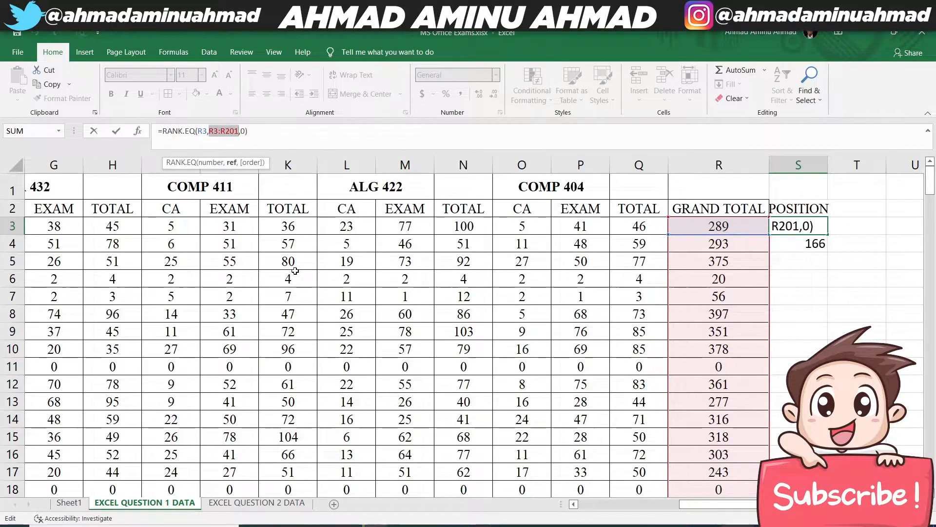
pyautogui.press('F4')
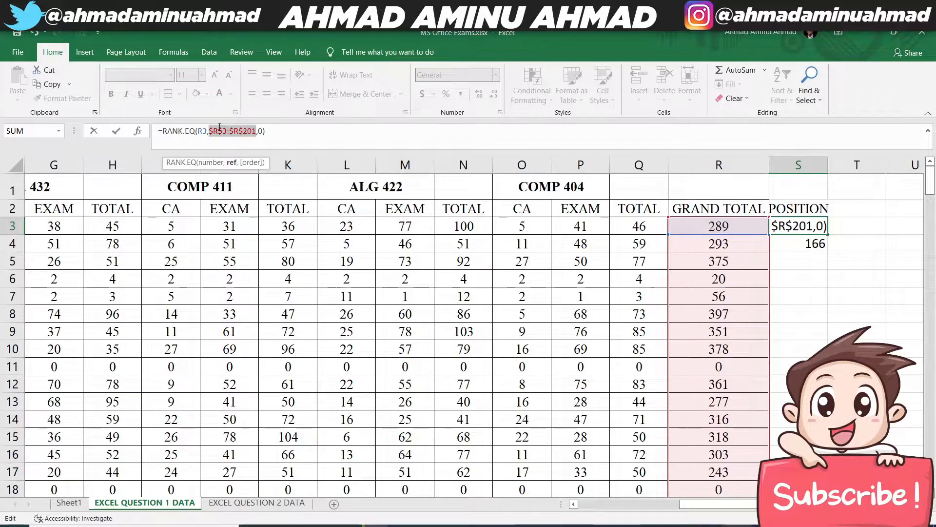
pyautogui.press('Return')
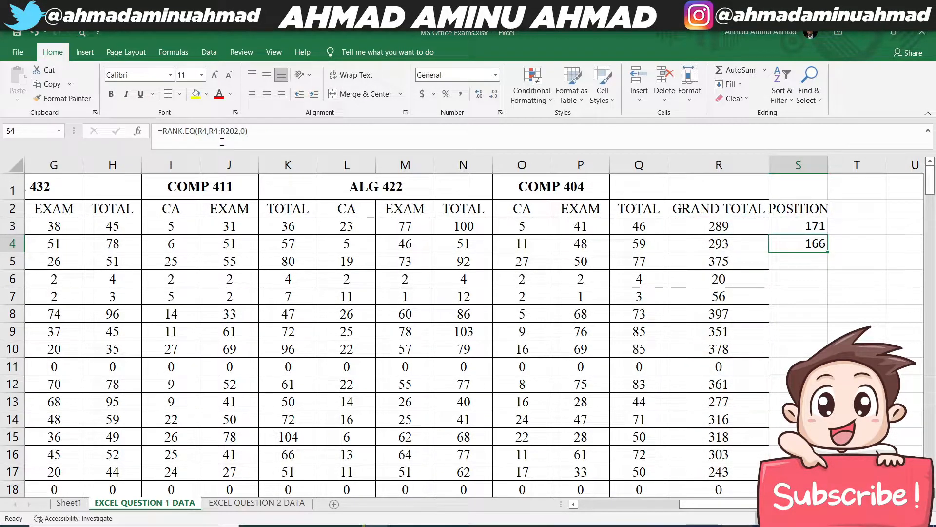
# - Clear the trial formula from S4 and fill the S3 rank formula down the POSITION column
pyautogui.click(795, 221)
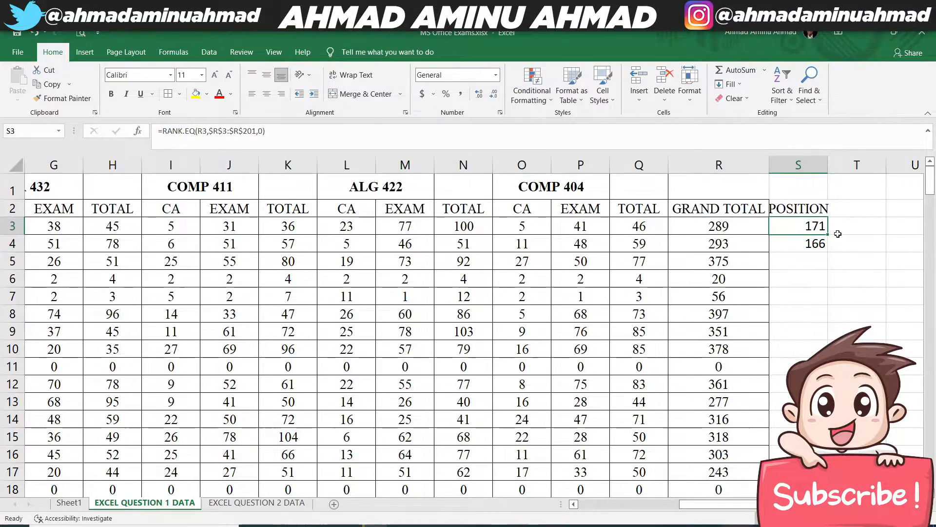
pyautogui.click(823, 244)
pyautogui.doubleClick(823, 243)
pyautogui.press('BackSpace')
pyautogui.press('Up')
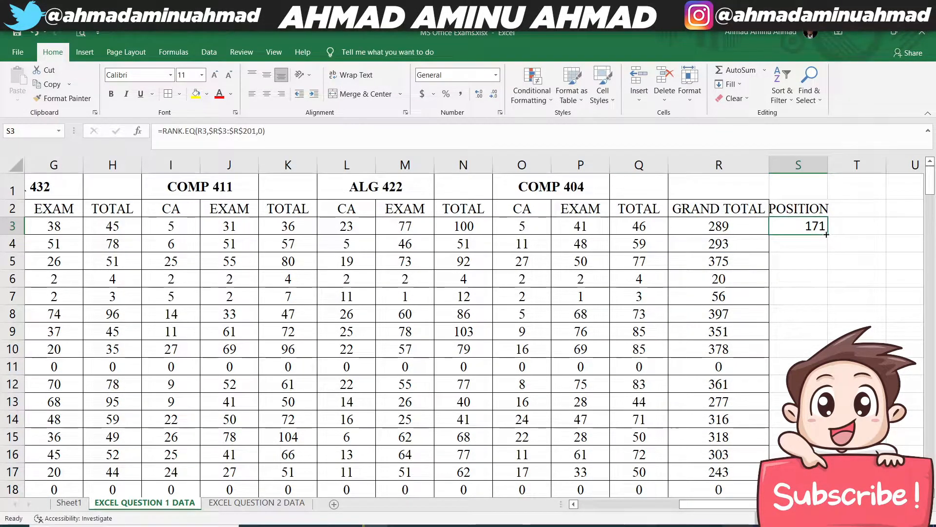
pyautogui.doubleClick(827, 235)
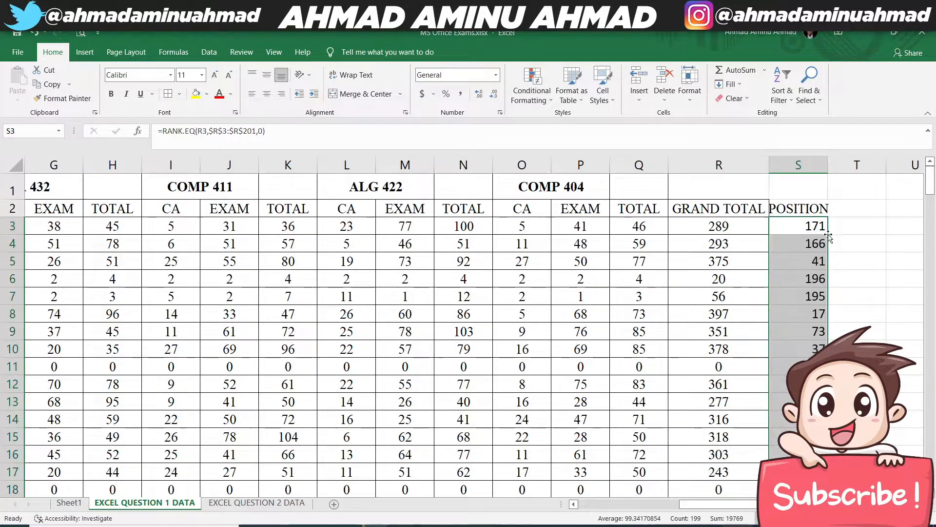
# - Centre the POSITION values horizontally and vertically with cell borders, and fit column S's width to its contents
pyautogui.click(253, 94)
pyautogui.click(267, 94)
pyautogui.click(267, 75)
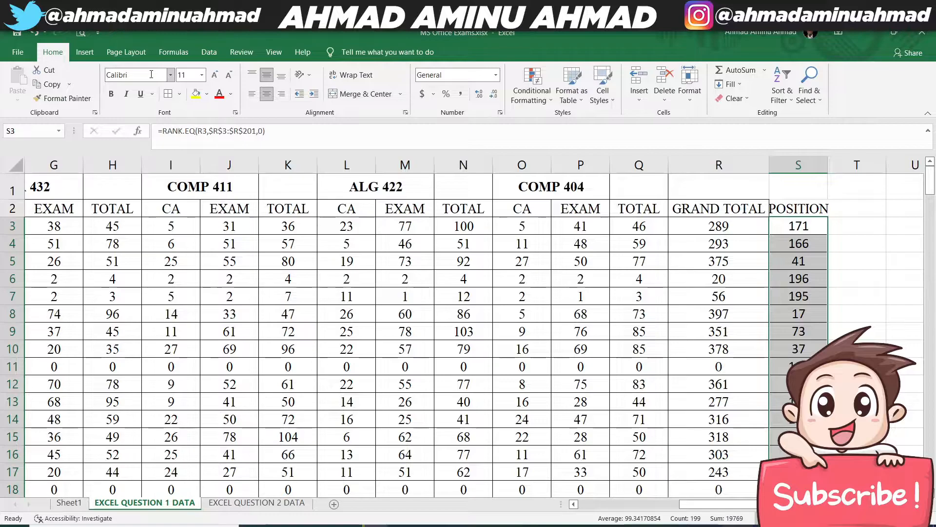
pyautogui.click(795, 208)
pyautogui.doubleClick(828, 165)
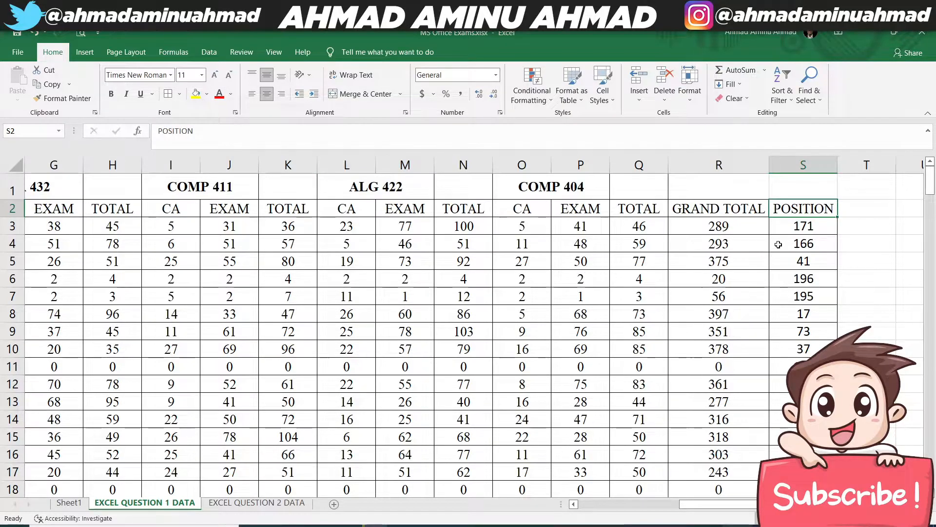
# - Check the POSITION ranks and their formula against the GRAND TOTAL values down the sheet
pyautogui.click(801, 224)
pyautogui.click(763, 226)
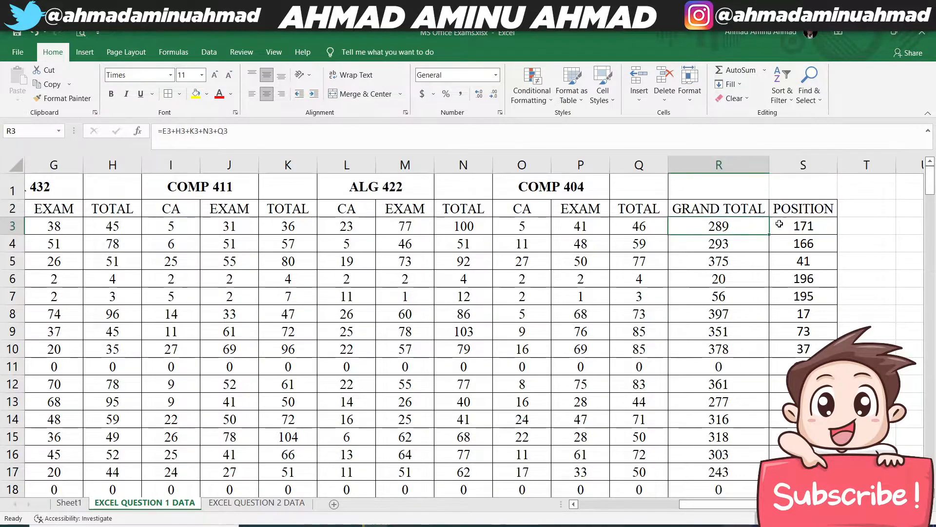
pyautogui.click(832, 226)
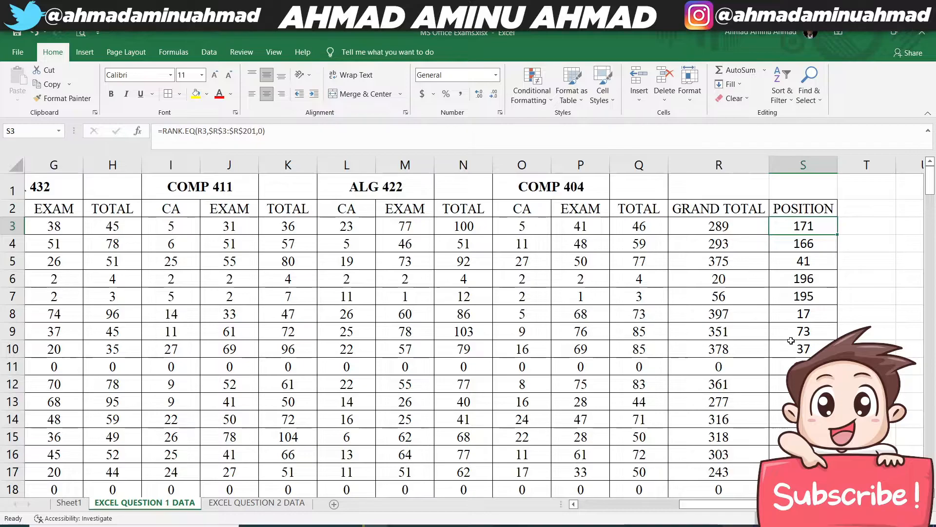
pyautogui.scroll(-20, 791, 341)
pyautogui.scroll(-15, 786, 381)
pyautogui.scroll(20, 786, 379)
pyautogui.scroll(20, 786, 378)
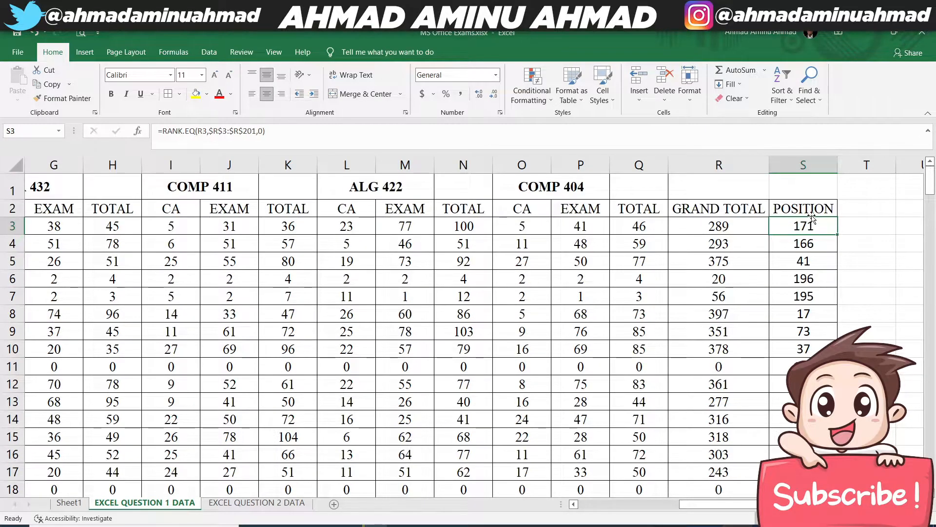
pyautogui.click(866, 206)
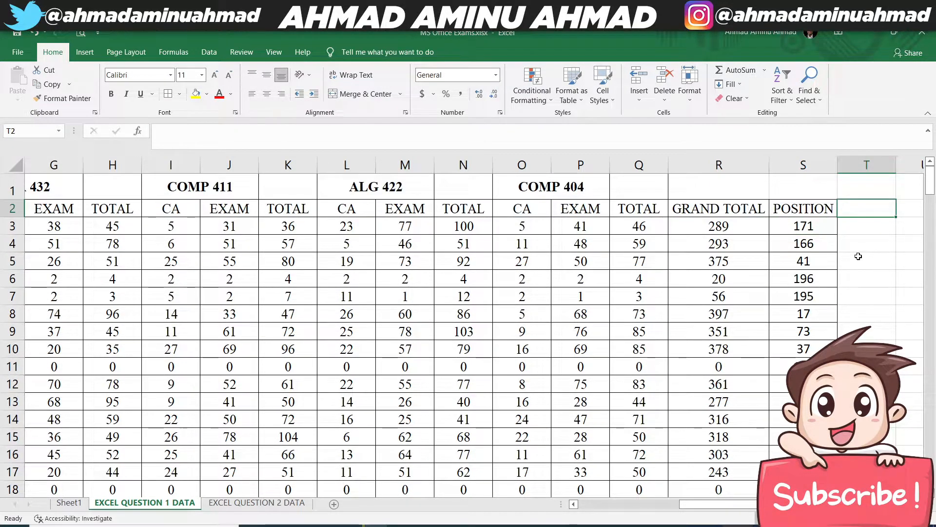
# - Enter the heading AVERAGE in T2, beside the POSITION heading
pyautogui.write('AVERAG')
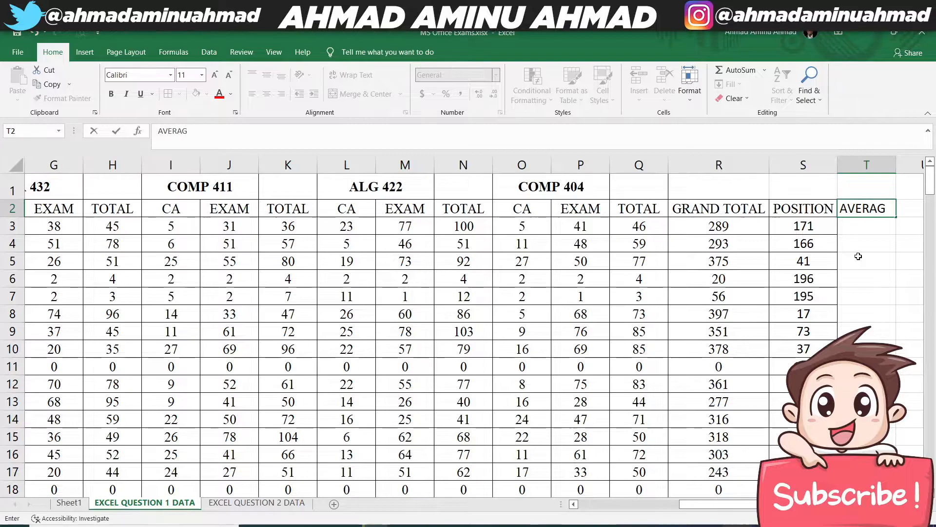
pyautogui.write('E')
pyautogui.press('Return')
# - Replace the heading in T2 with CLASS AVERAGE
pyautogui.click(881, 209)
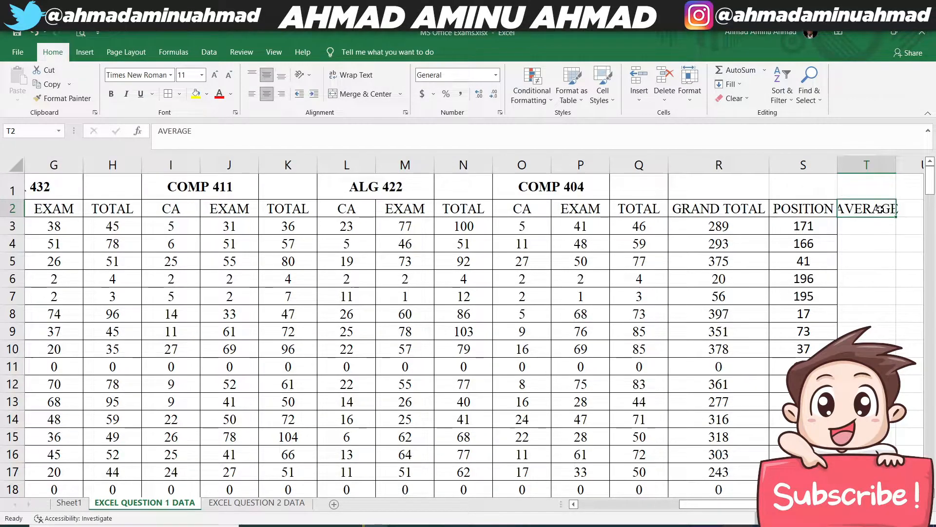
pyautogui.write('CLASS')
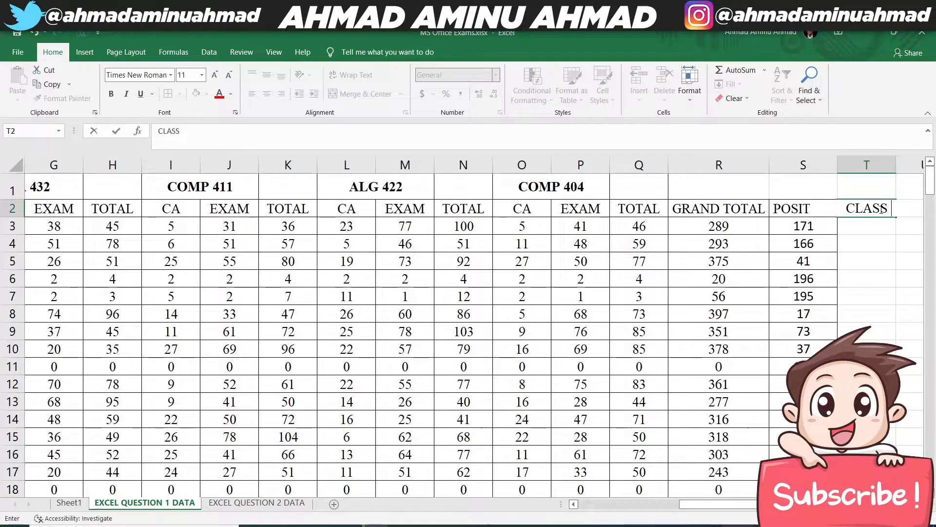
pyautogui.write(' AVERAGE')
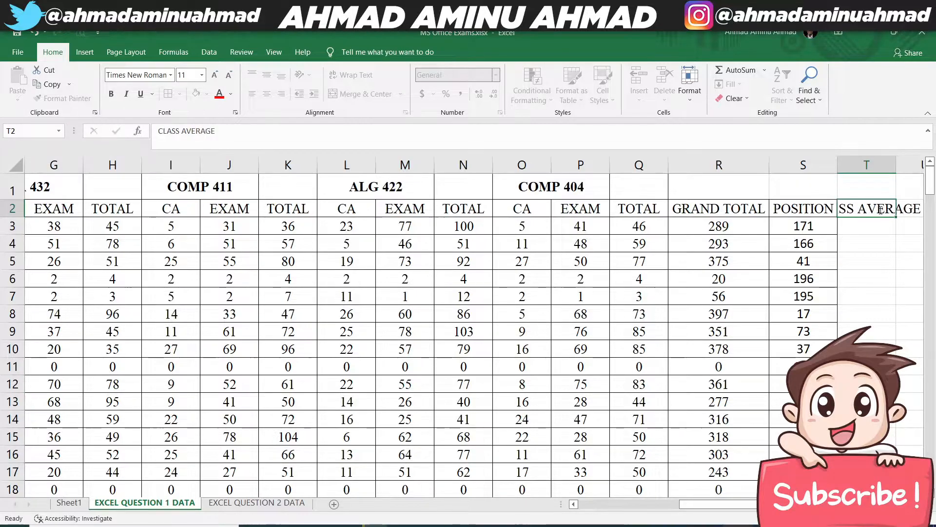
pyautogui.press('Return')
# - Widen column T slightly and wrap the CLASS AVERAGE heading within its cell
pyautogui.moveTo(899, 164); pyautogui.dragTo(911, 164)
pyautogui.click(874, 208)
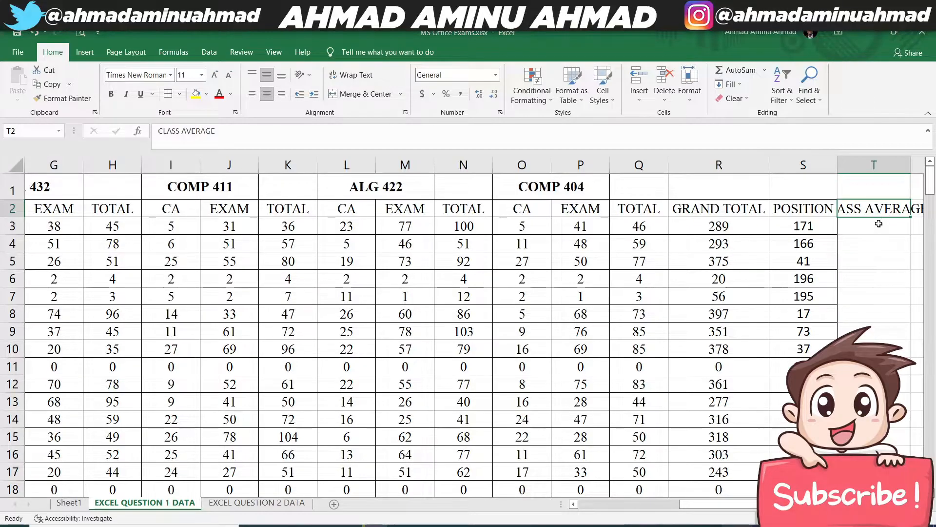
pyautogui.click(351, 74)
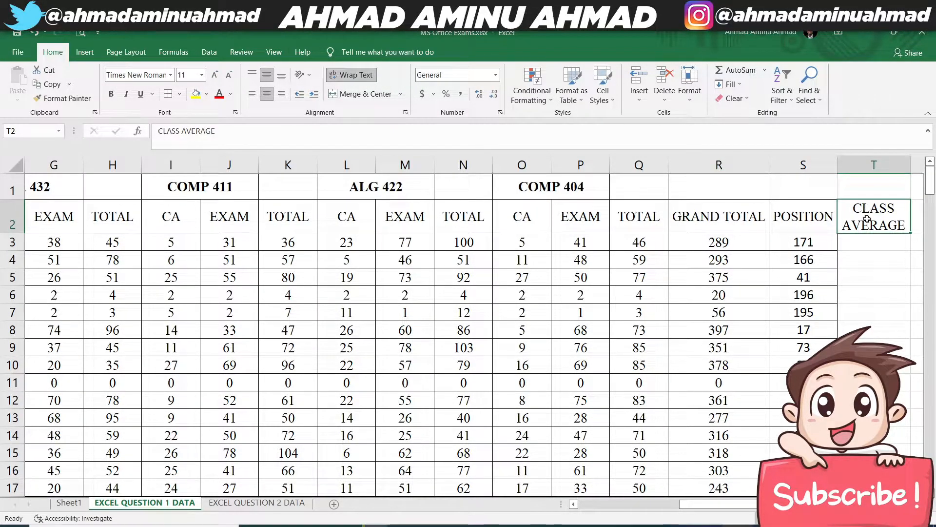
# - Enter a formula in T3 averaging the POSITION values, =AVERAGE(S3:S201)
pyautogui.click(869, 245)
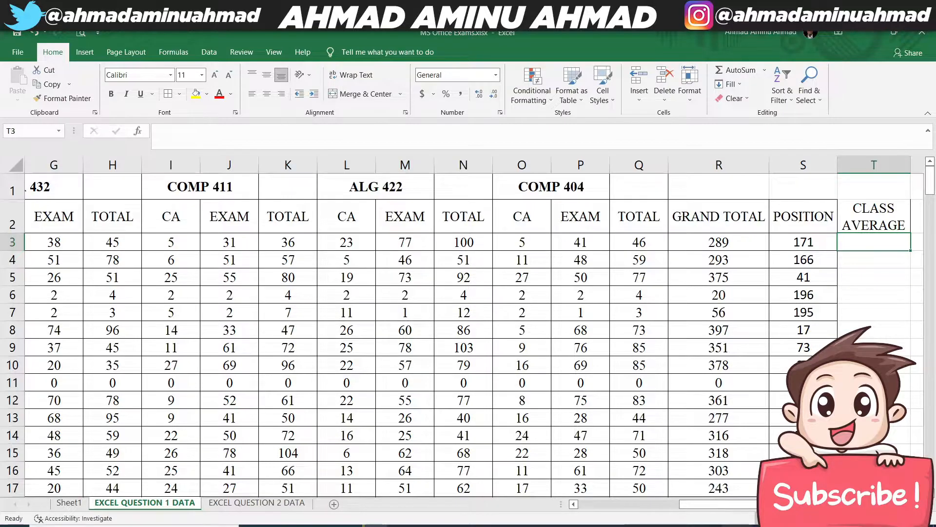
pyautogui.hscroll(3, 807, 311)
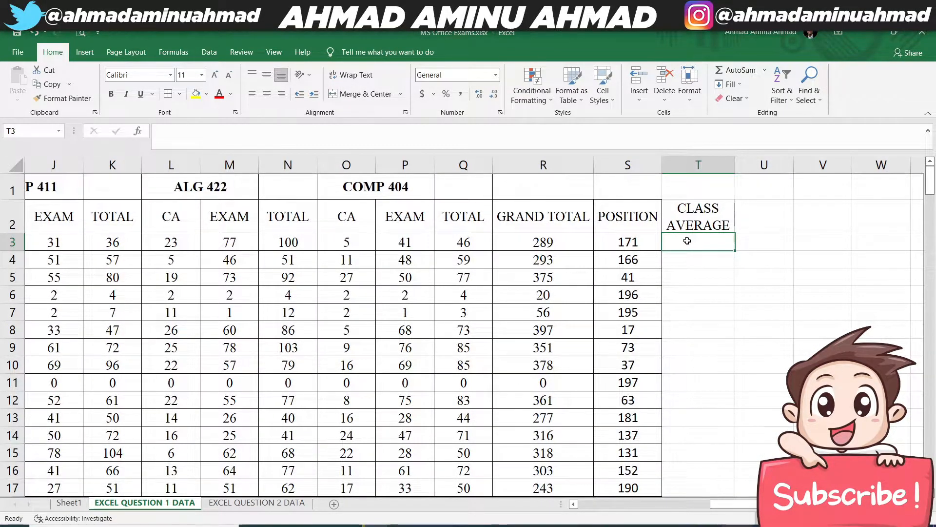
pyautogui.write('=AVERAGE(')
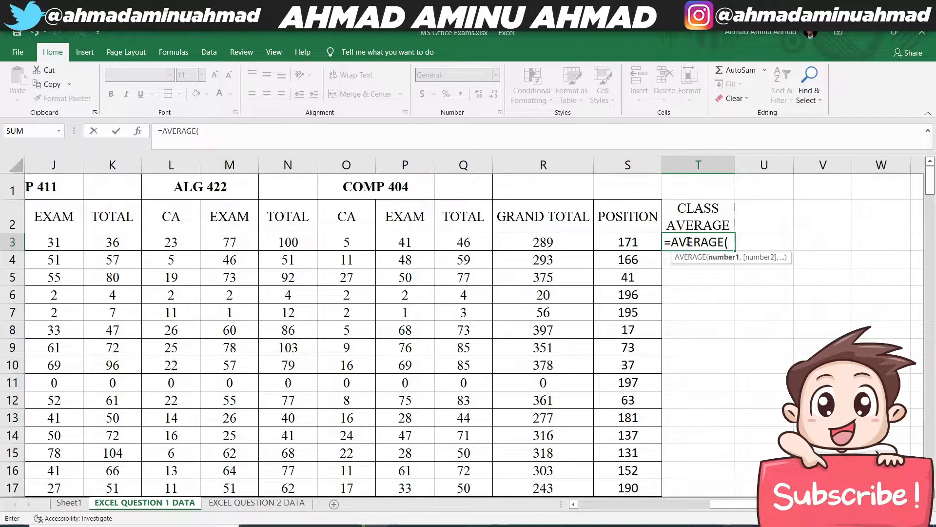
pyautogui.click(631, 244)
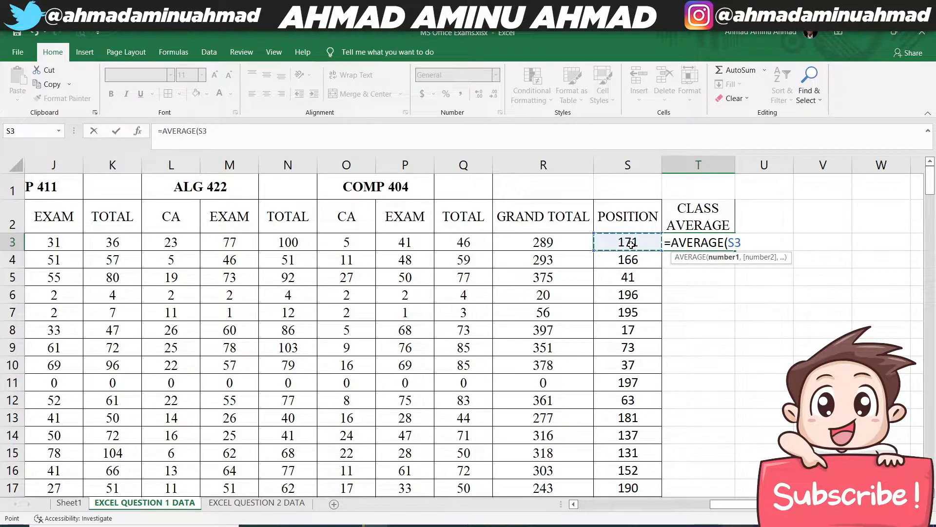
pyautogui.hotkey('ctrl', 'shift', 'Down')
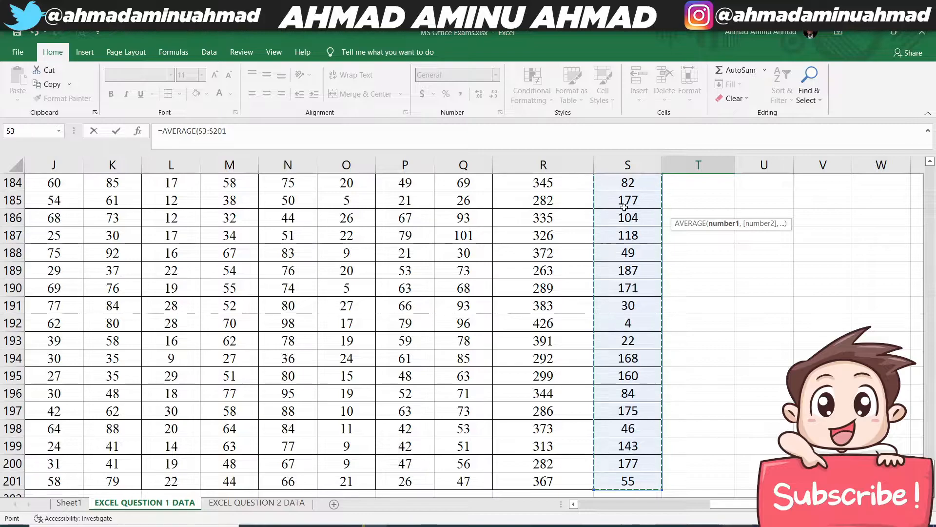
pyautogui.hotkey('ctrl', 'Return')
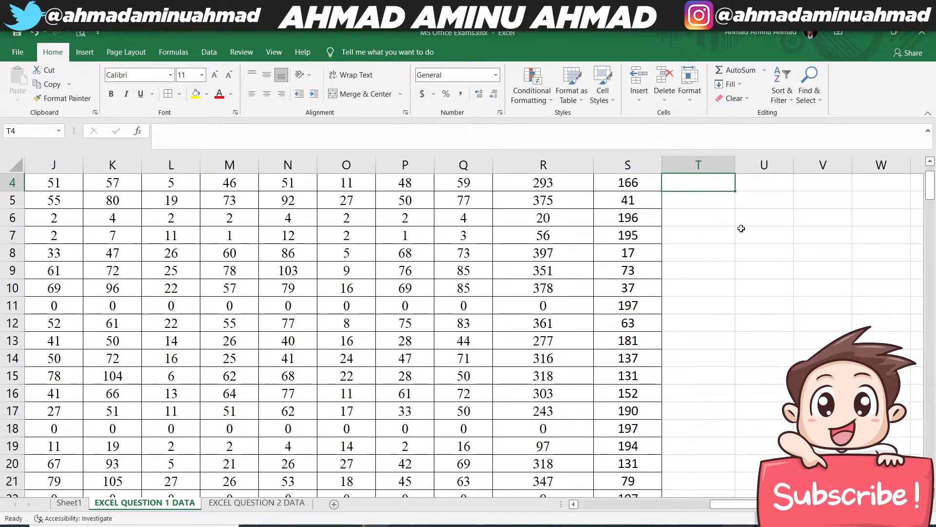
# - Format the class average in T3 to two decimal places and centre it horizontally
pyautogui.scroll(1, 744, 272)
pyautogui.click(690, 243)
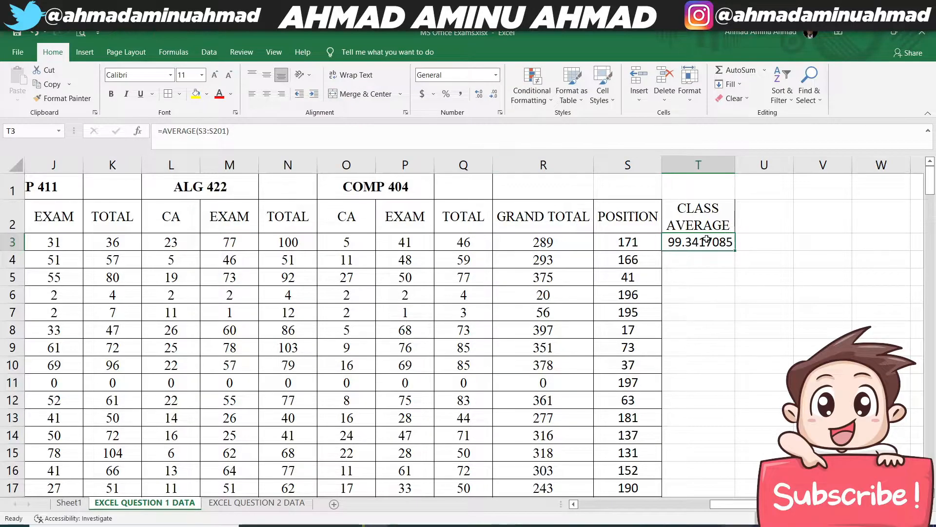
pyautogui.click(494, 95)
pyautogui.click(494, 95)
pyautogui.click(493, 95)
pyautogui.click(494, 95)
pyautogui.click(494, 95)
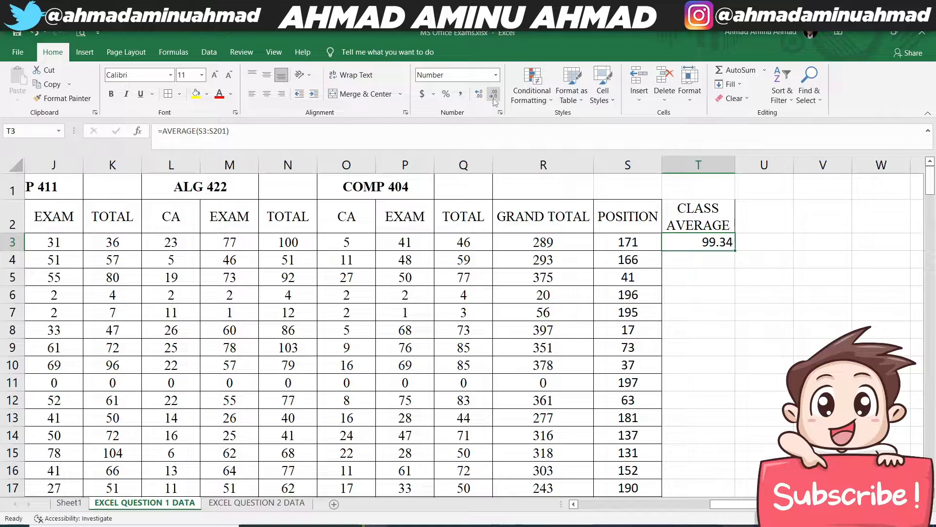
pyautogui.click(268, 95)
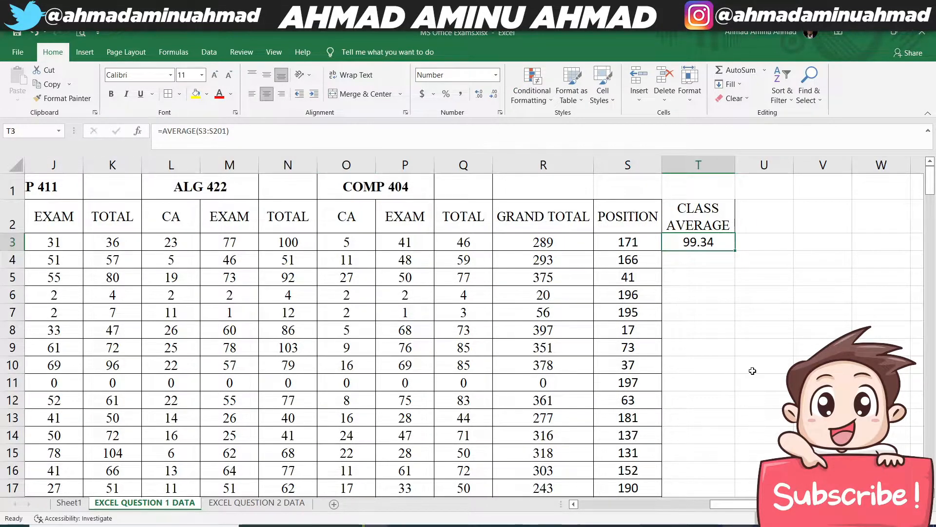
# - Replace the T3 formula with an average of the GRAND TOTAL values, =AVERAGE(R3:R201)
pyautogui.write('=AVER')
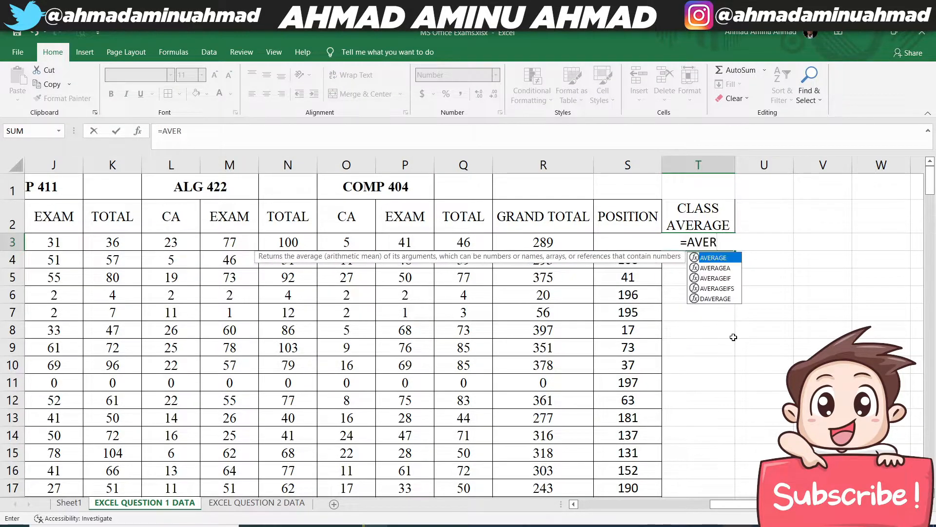
pyautogui.press('Tab')
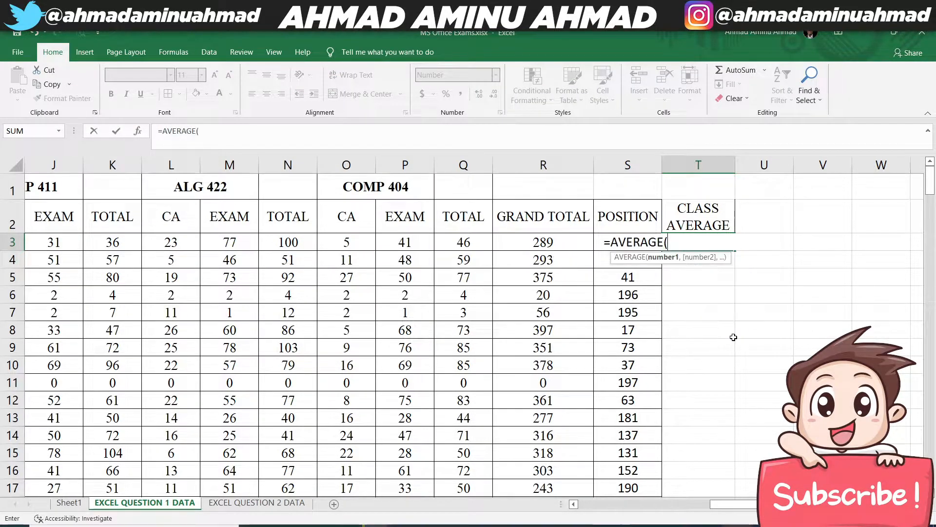
pyautogui.click(537, 242)
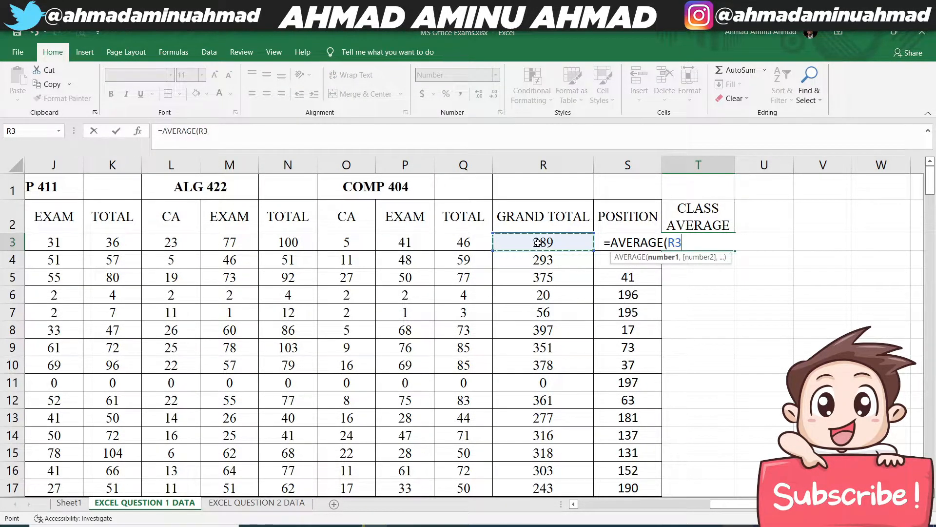
pyautogui.hotkey('ctrl', 'shift', 'Down')
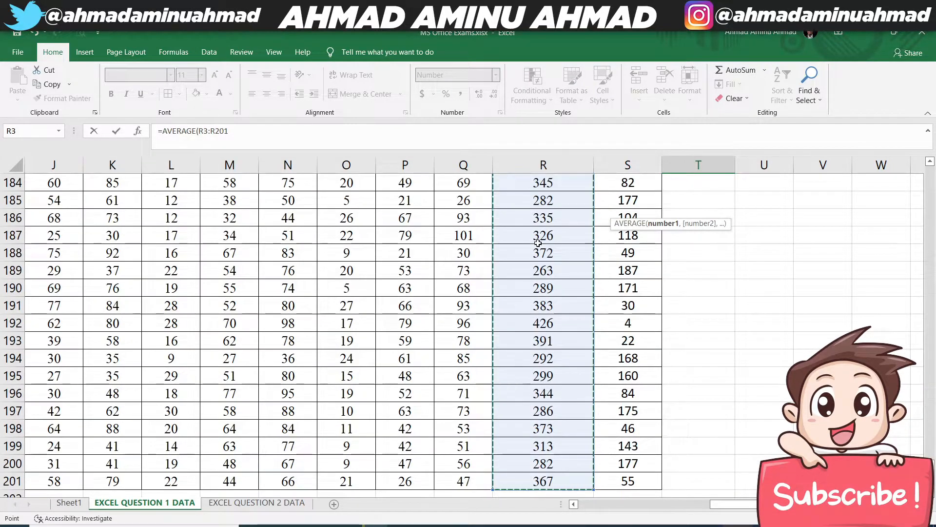
pyautogui.press('Return')
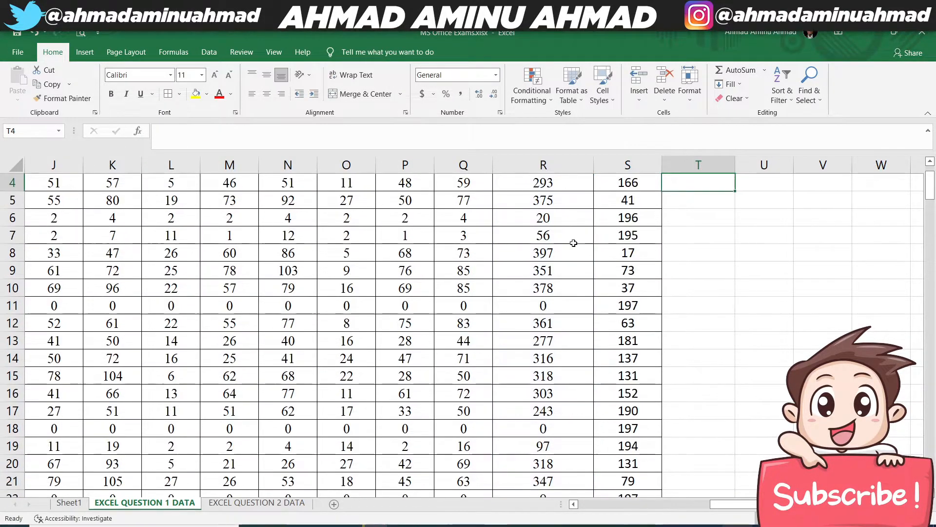
pyautogui.scroll(1, 787, 265)
pyautogui.click(705, 246)
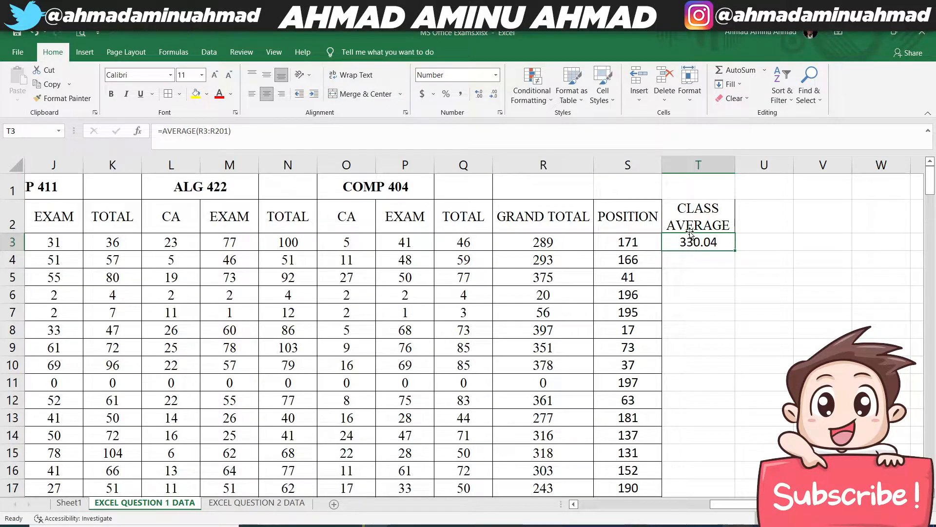
# - Check the CLASS AVERAGE cell and its formula against the GRAND TOTAL values in column R
pyautogui.moveTo(693, 219); pyautogui.dragTo(695, 242)
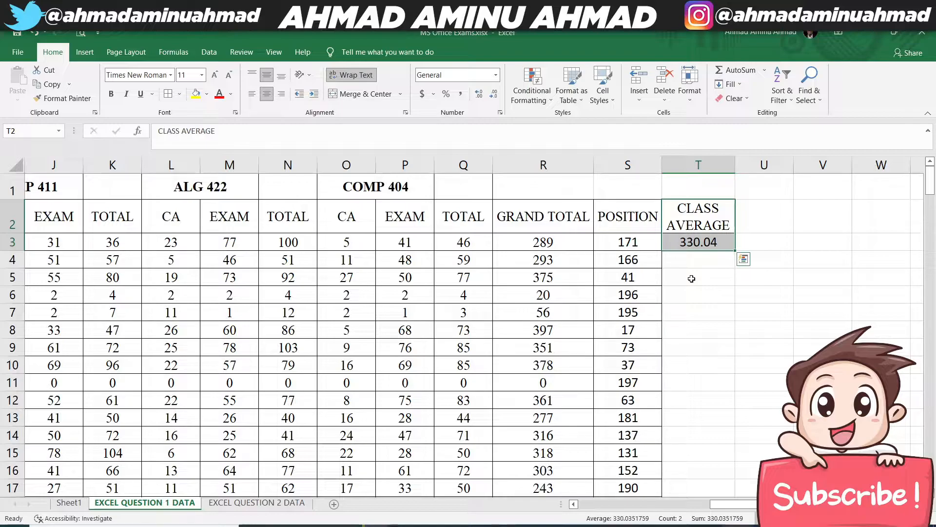
pyautogui.click(521, 236)
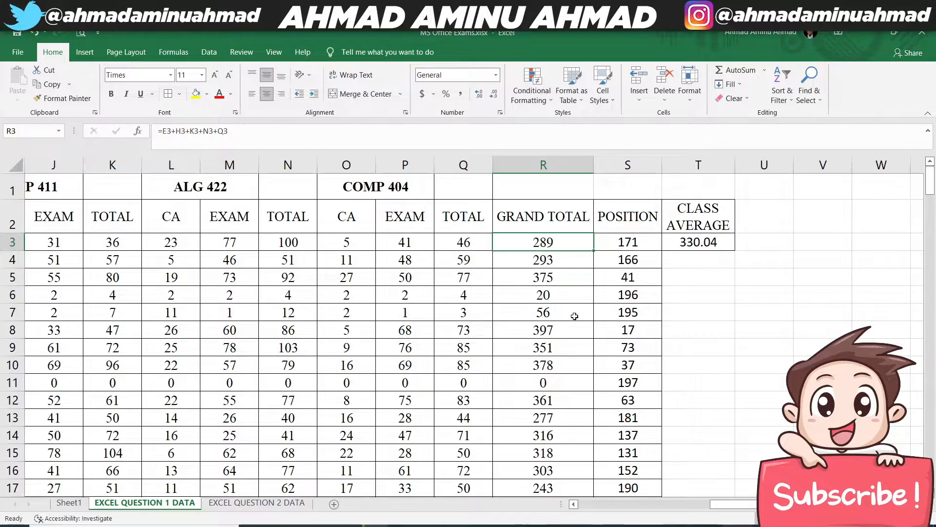
pyautogui.click(548, 393)
pyautogui.moveTo(554, 377); pyautogui.dragTo(555, 364)
pyautogui.click(559, 297)
pyautogui.click(577, 272)
pyautogui.click(705, 244)
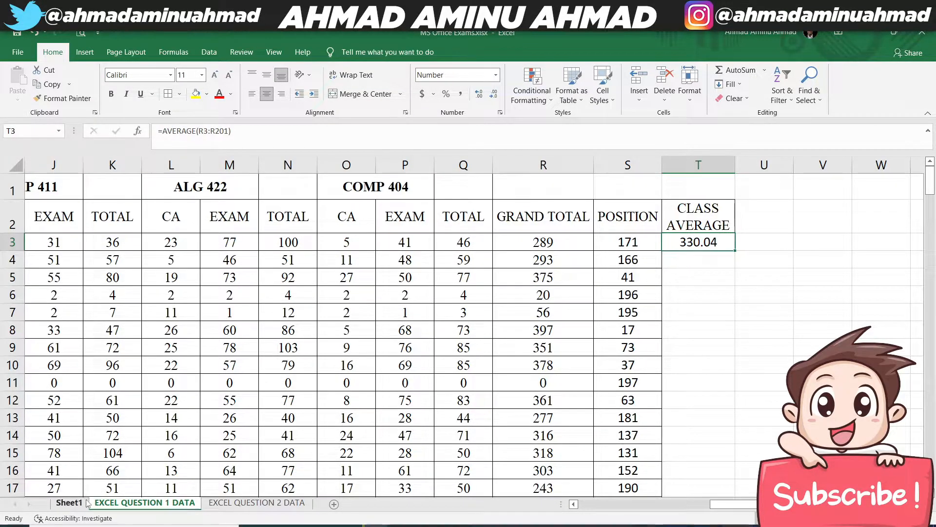
# - Read question 4 about course grades on Sheet1, and look over the course columns on EXCEL QUESTION 1 DATA
pyautogui.click(68, 502)
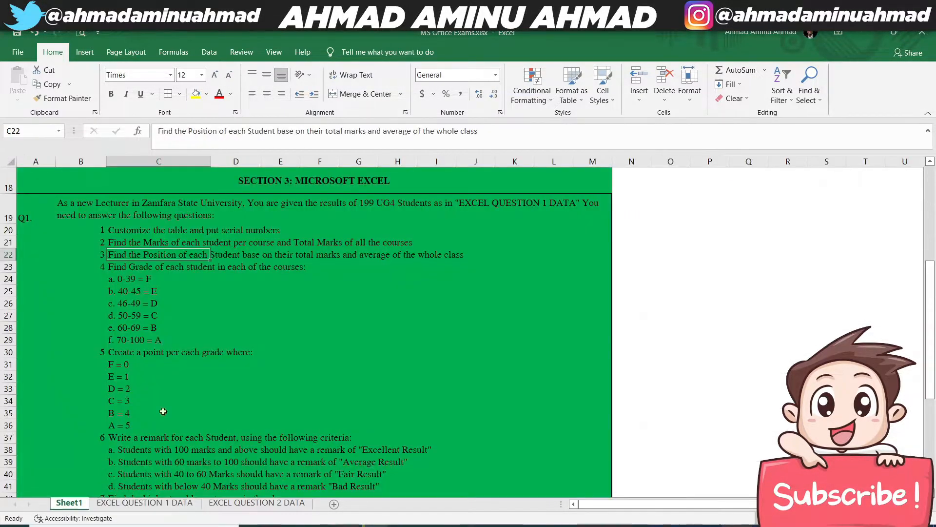
pyautogui.click(113, 265)
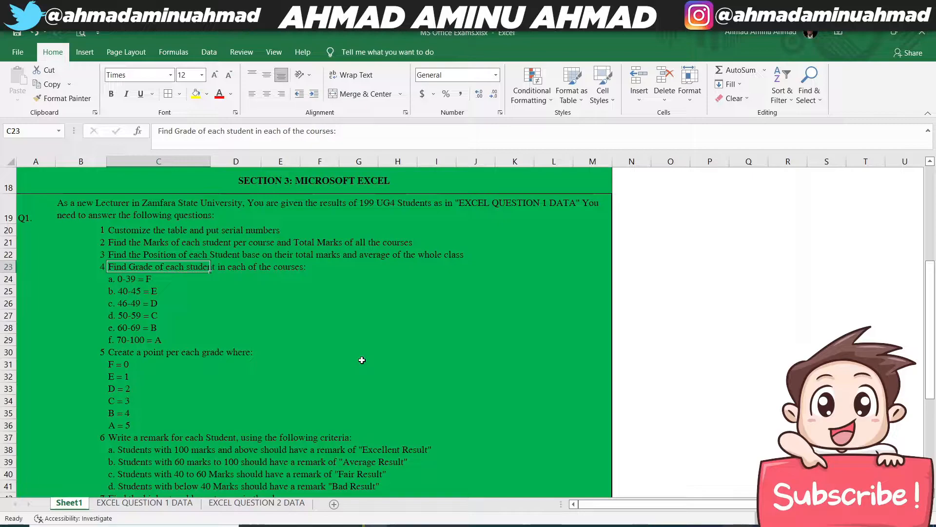
pyautogui.click(133, 503)
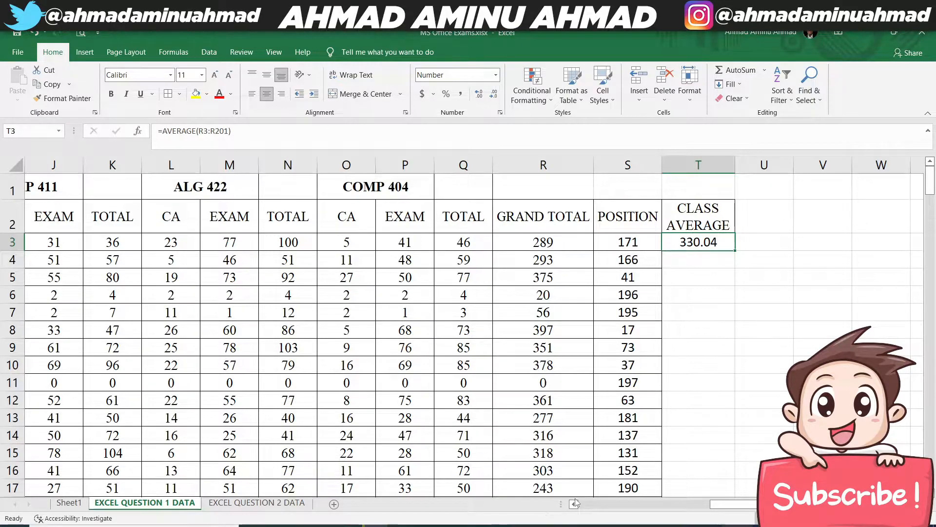
pyautogui.click(600, 505)
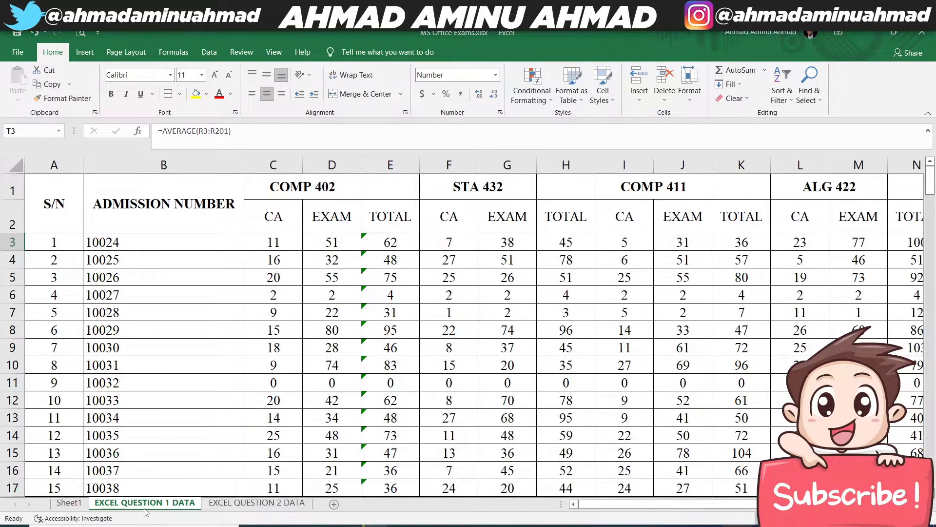
# - Correct the mark range for grade E in C25 of Sheet1 to 40-44
pyautogui.click(69, 502)
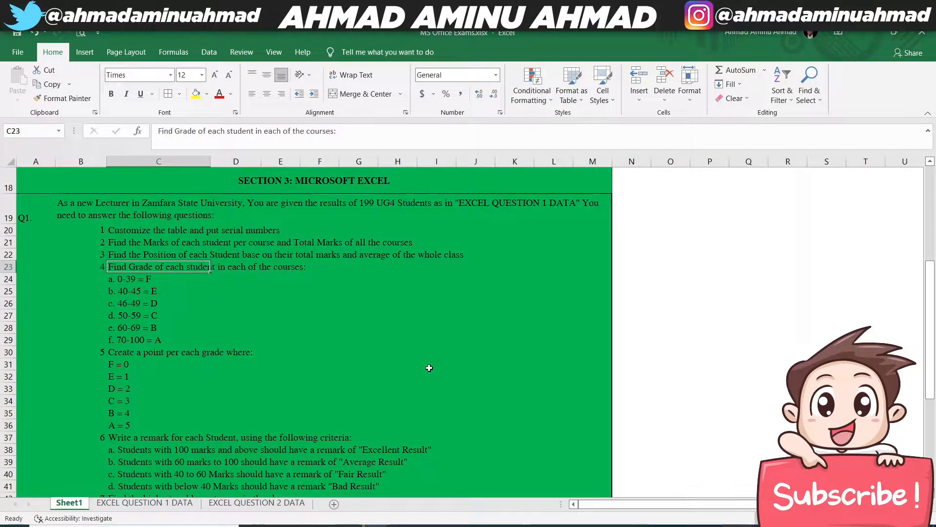
pyautogui.click(127, 291)
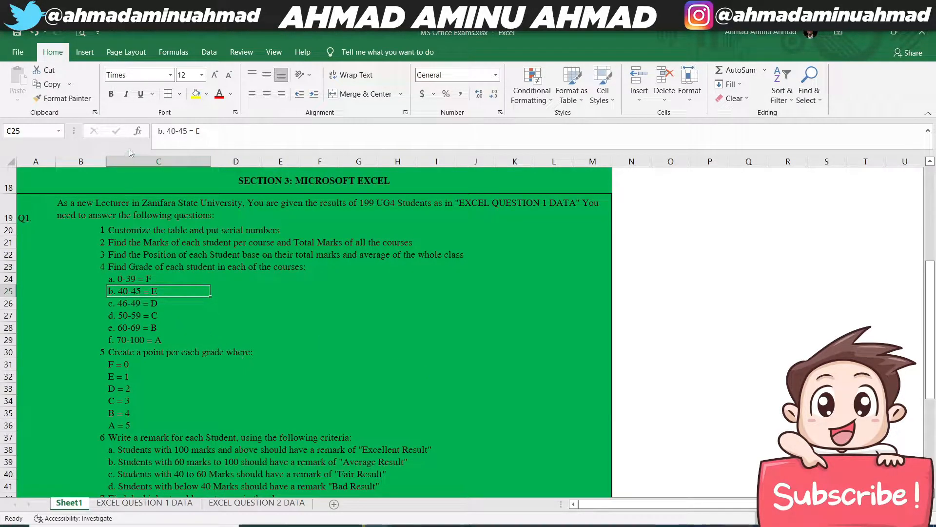
pyautogui.click(186, 132)
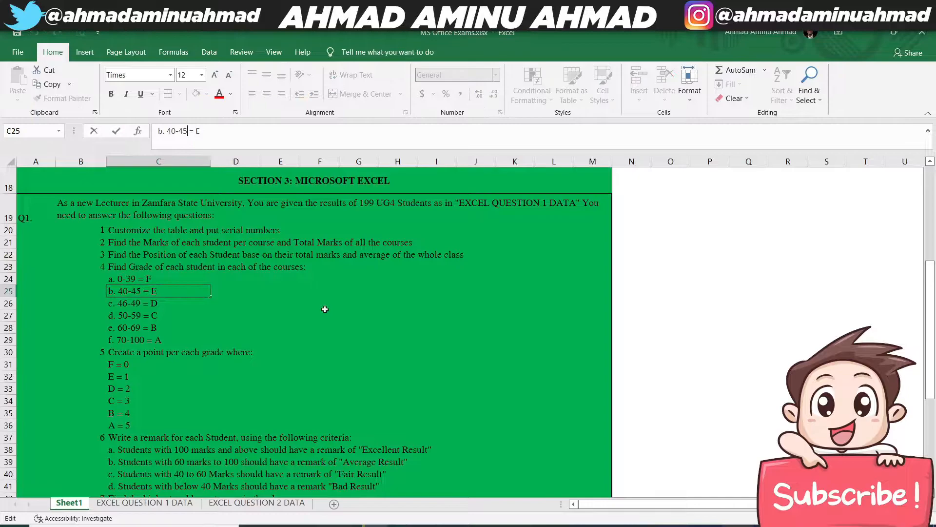
pyautogui.press('BackSpace')
pyautogui.write('4')
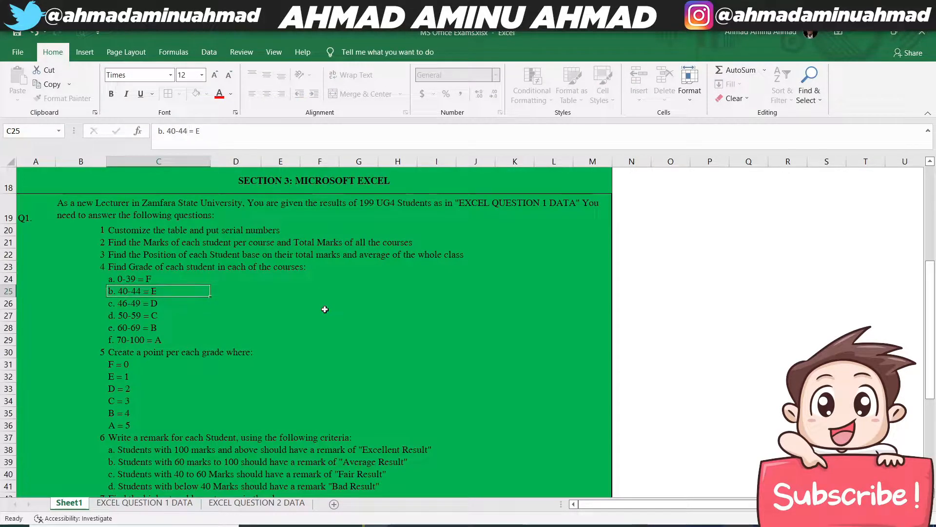
pyautogui.press('Return')
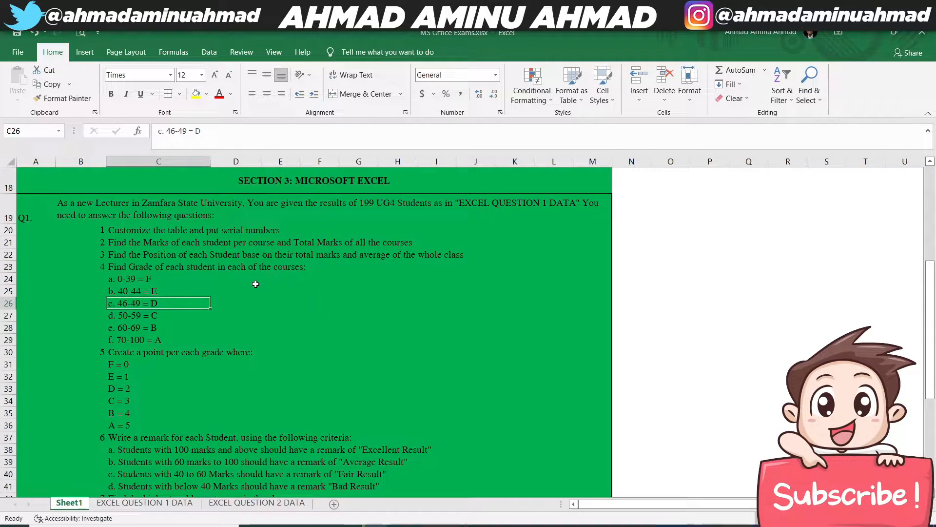
# - Correct the mark range for grade D in C26 of Sheet1 to 45-49
pyautogui.click(176, 132)
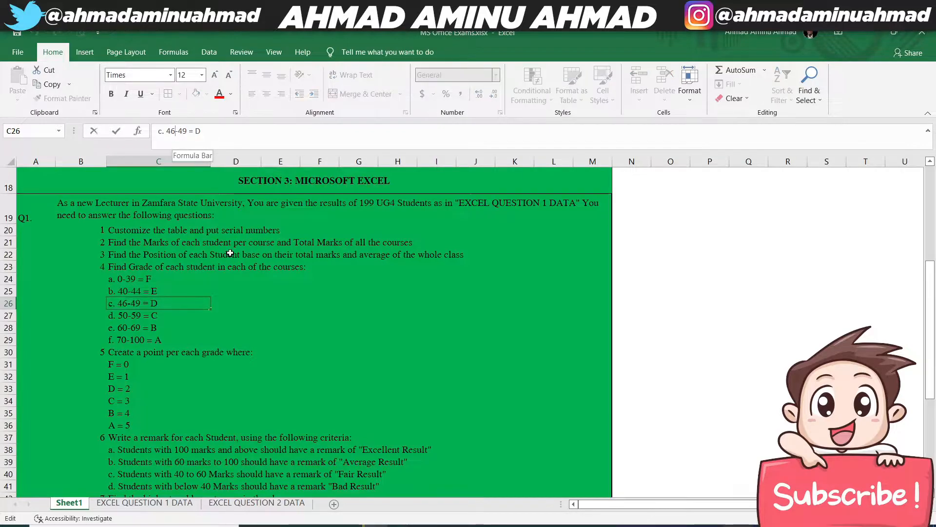
pyautogui.press('BackSpace')
pyautogui.write('5')
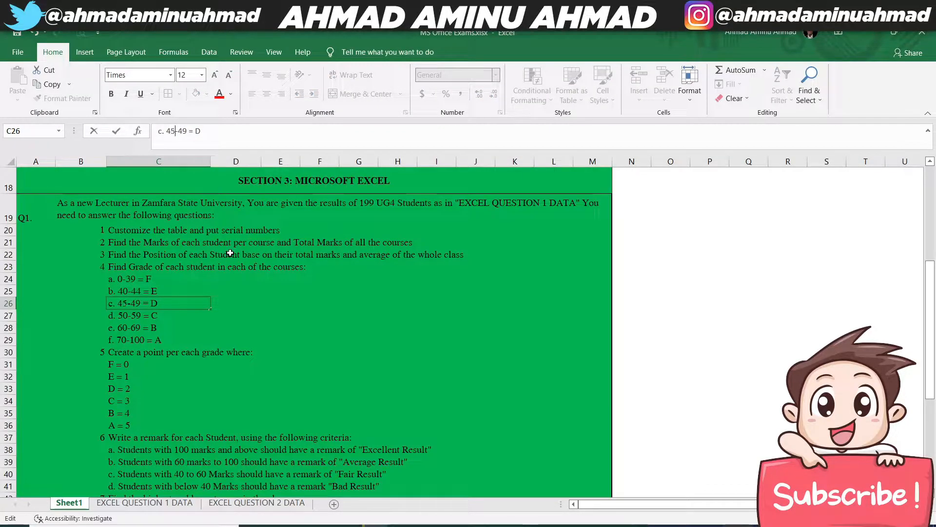
pyautogui.press('Return')
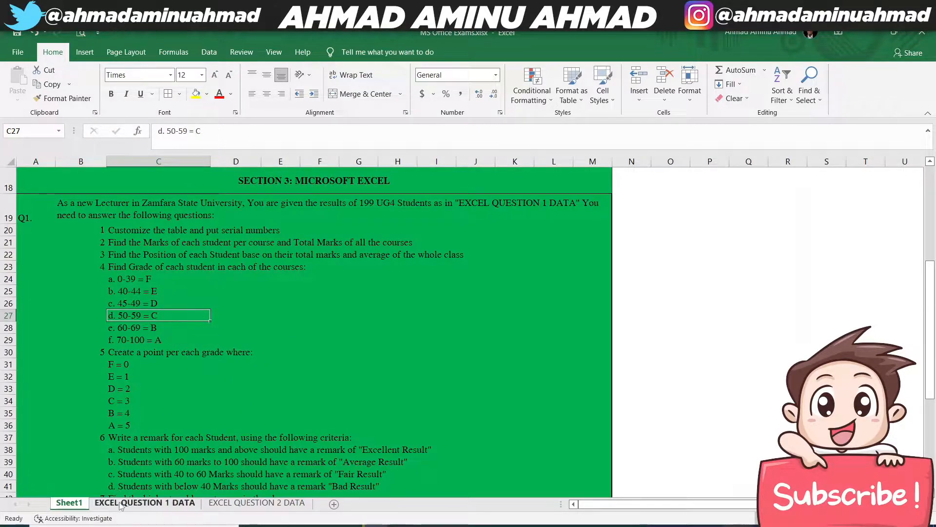
# - On EXCEL QUESTION 1 DATA, insert a column after the COMP 402 TOTAL and head it GRADE in F2
pyautogui.click(141, 503)
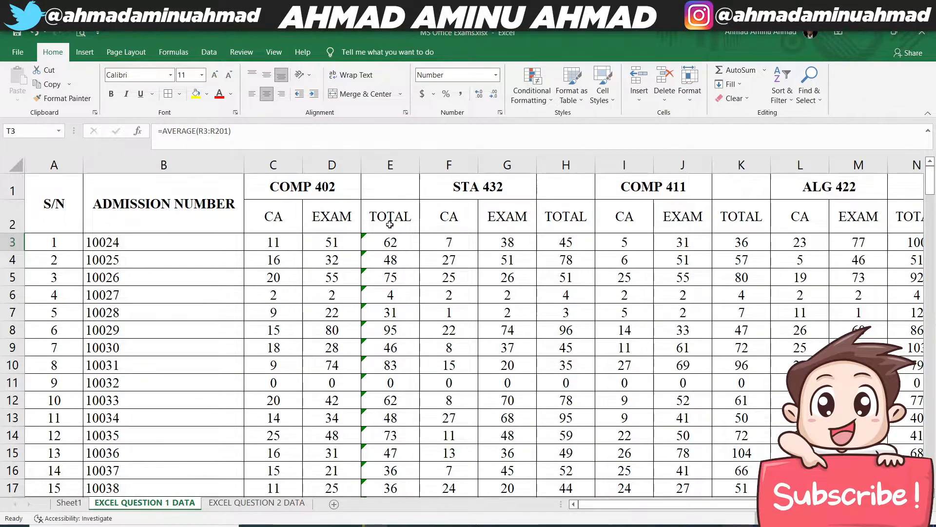
pyautogui.rightClick(446, 164)
pyautogui.click(480, 274)
pyautogui.click(438, 212)
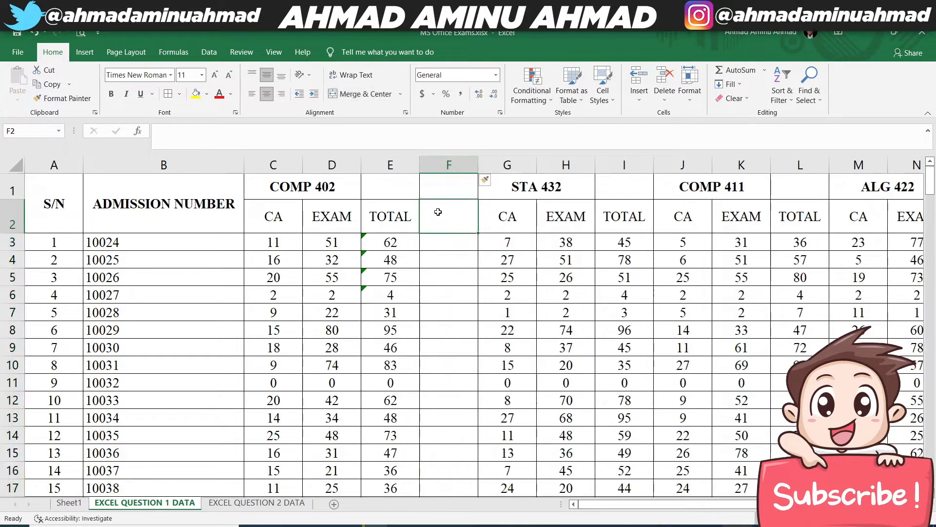
pyautogui.write('GRADE')
pyautogui.press('Return')
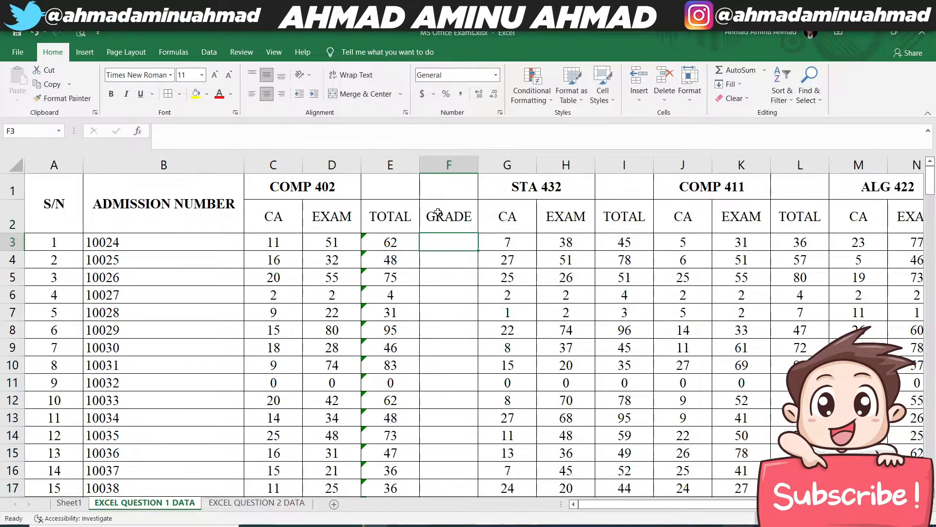
# - Insert a column after the STA 432 TOTAL and head it GRADE in J2
pyautogui.rightClick(624, 164)
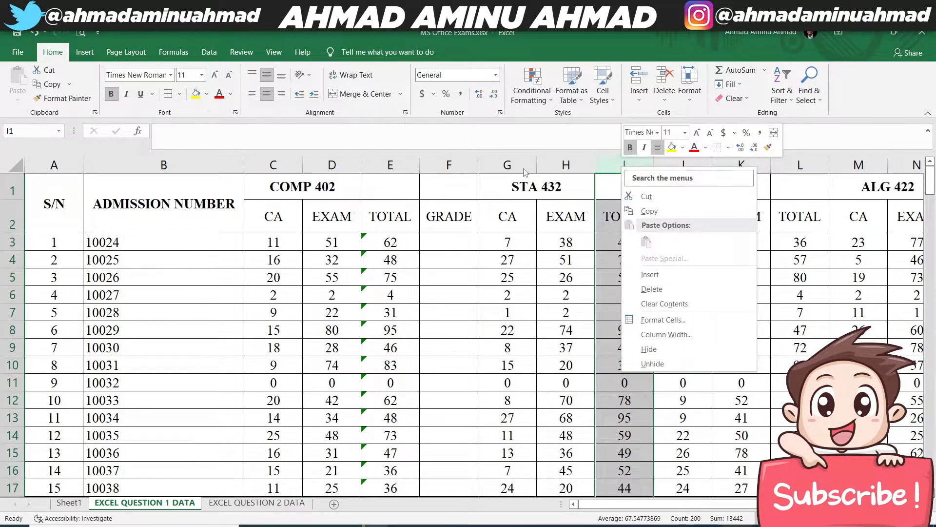
pyautogui.click(683, 165)
pyautogui.rightClick(694, 165)
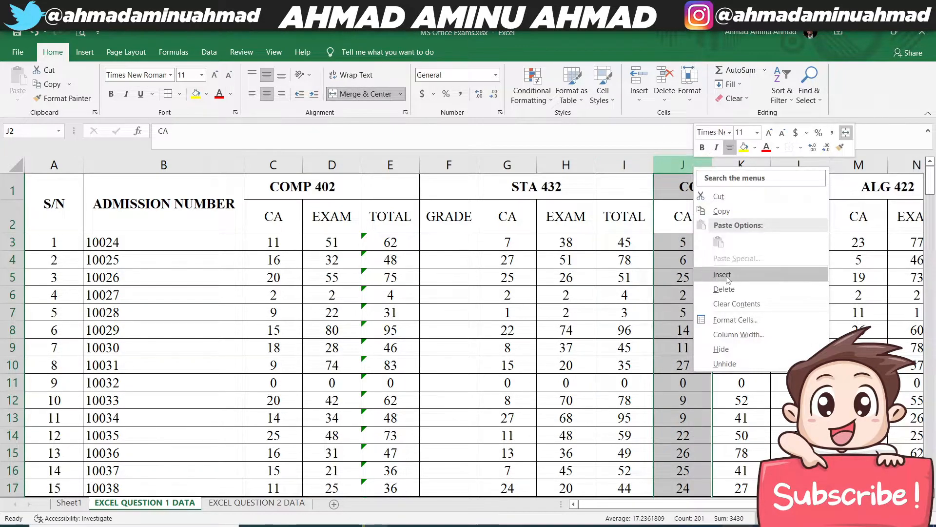
pyautogui.click(723, 275)
pyautogui.click(670, 217)
pyautogui.write('GRADE')
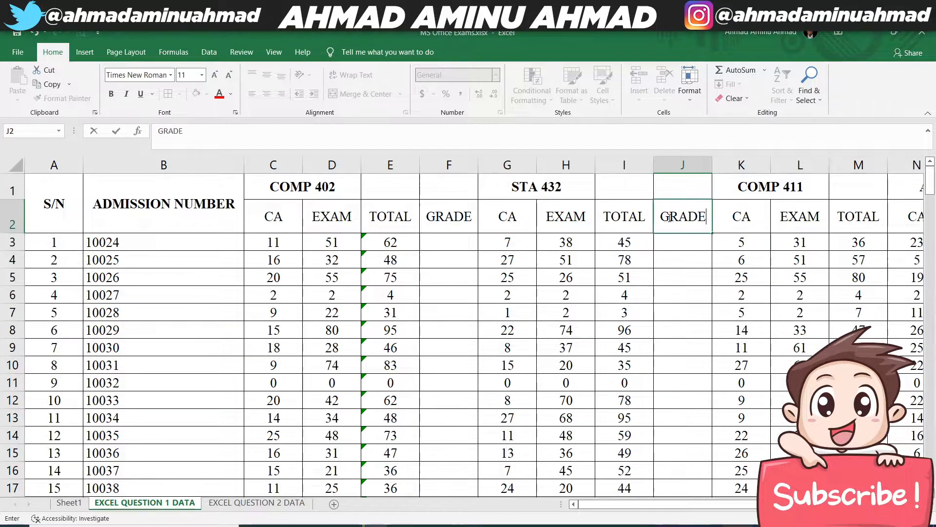
pyautogui.press('Return')
# - Insert a column after the COMP 411 TOTAL and head it GRADE in N2
pyautogui.rightClick(903, 165)
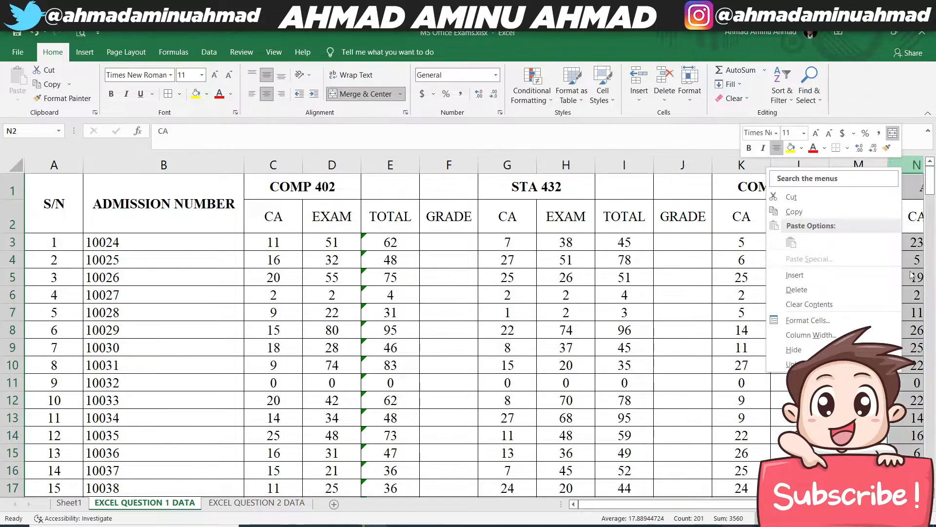
pyautogui.click(817, 275)
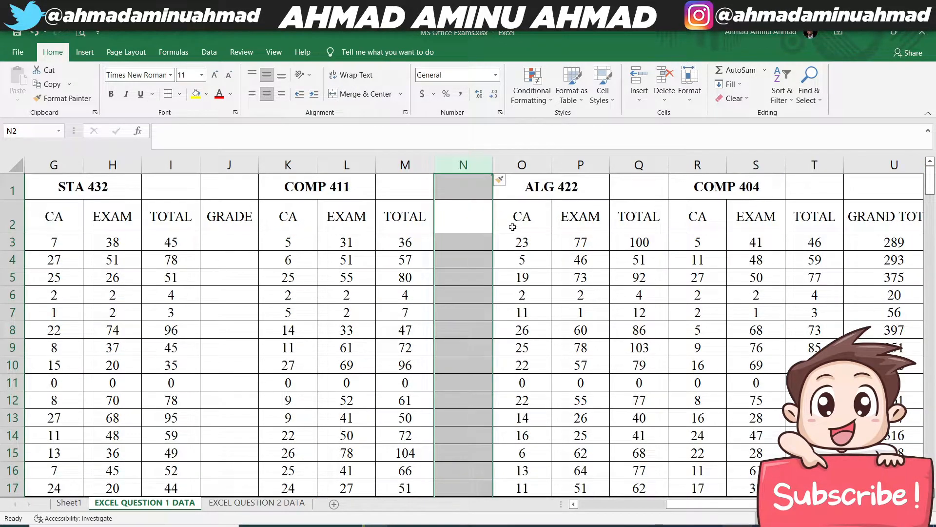
pyautogui.click(458, 206)
pyautogui.write('GRADE')
pyautogui.press('Return')
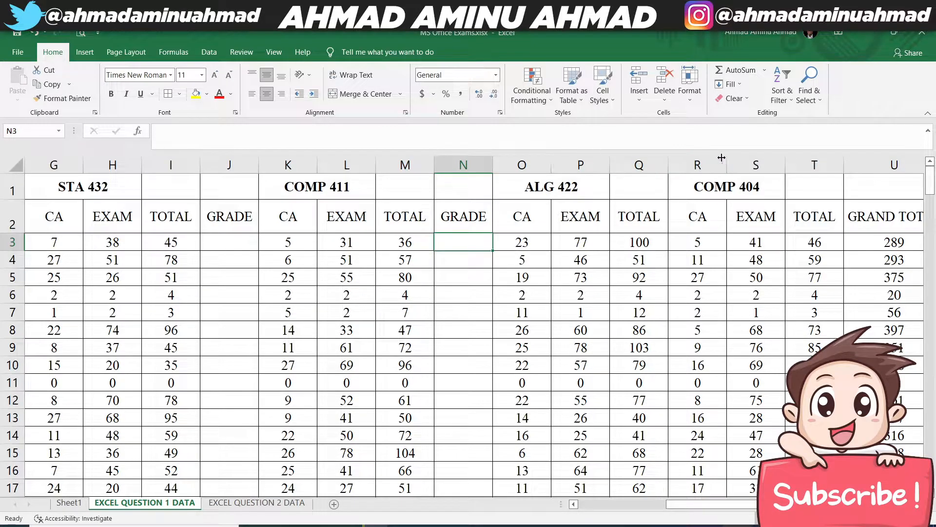
# - Insert a column after the ALG 422 TOTAL and head it GRADE in R2
pyautogui.rightClick(698, 165)
pyautogui.click(732, 266)
pyautogui.click(702, 214)
pyautogui.write('GRADE')
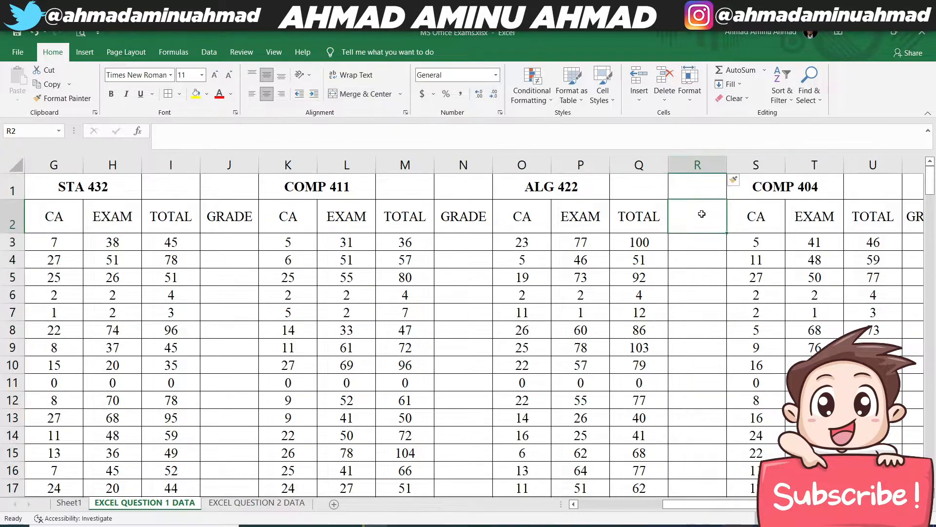
pyautogui.press('Return')
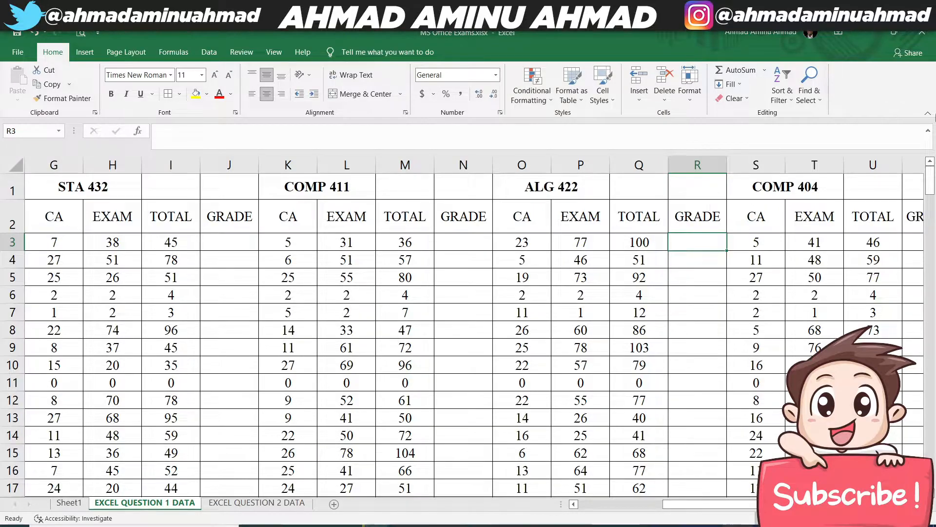
# - Insert a column between the COMP 404 TOTAL and GRAND TOTAL and head it GRADE in V2
pyautogui.rightClick(911, 165)
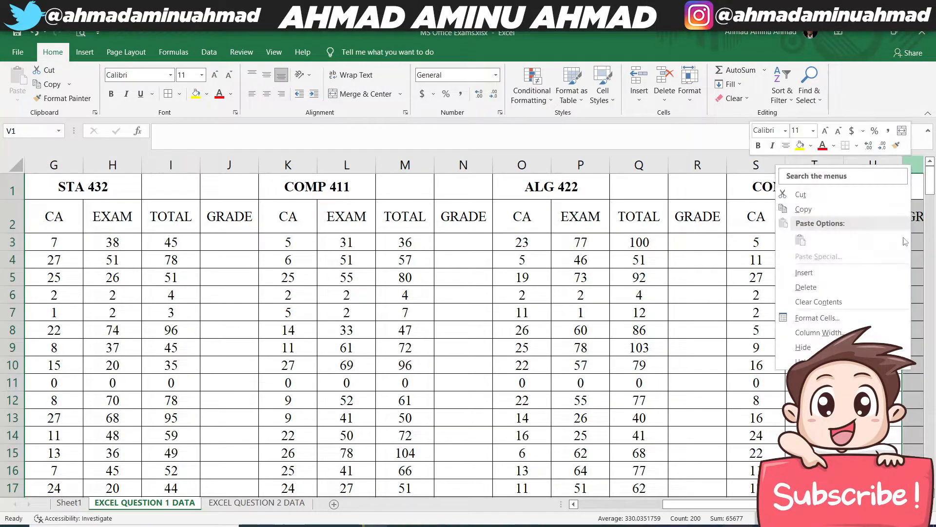
pyautogui.click(820, 269)
pyautogui.click(454, 215)
pyautogui.write('GRADE')
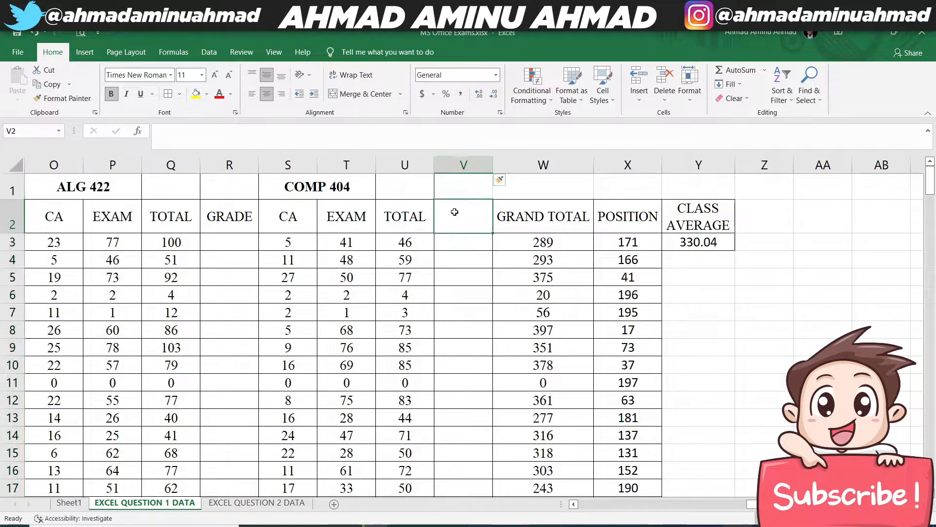
pyautogui.press('Return')
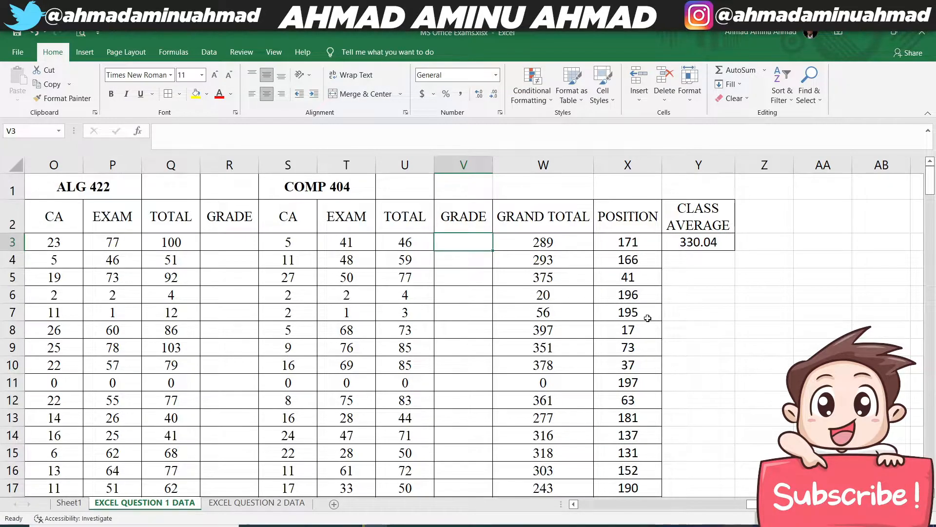
# - Begin the nested grade formula for COMP 402 in F3 with =IF(E3<=39,"F",IF(
pyautogui.click(594, 505)
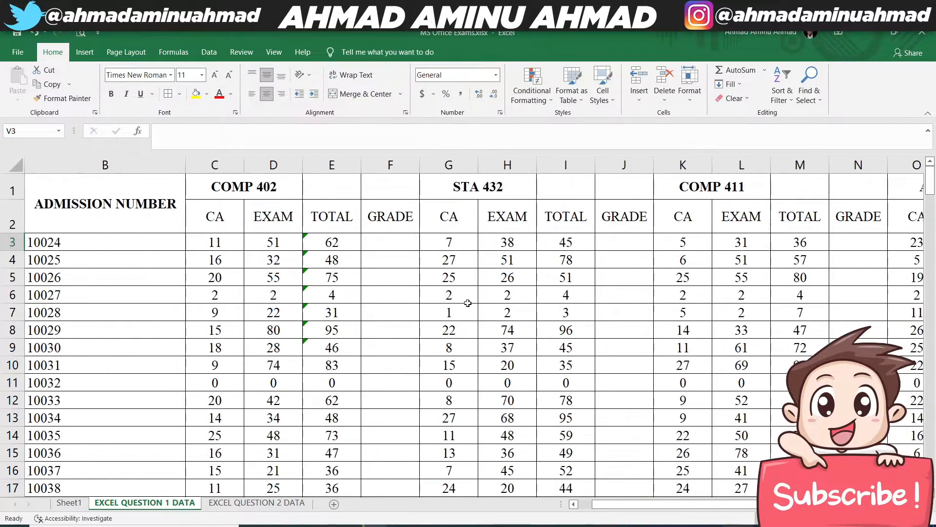
pyautogui.click(376, 236)
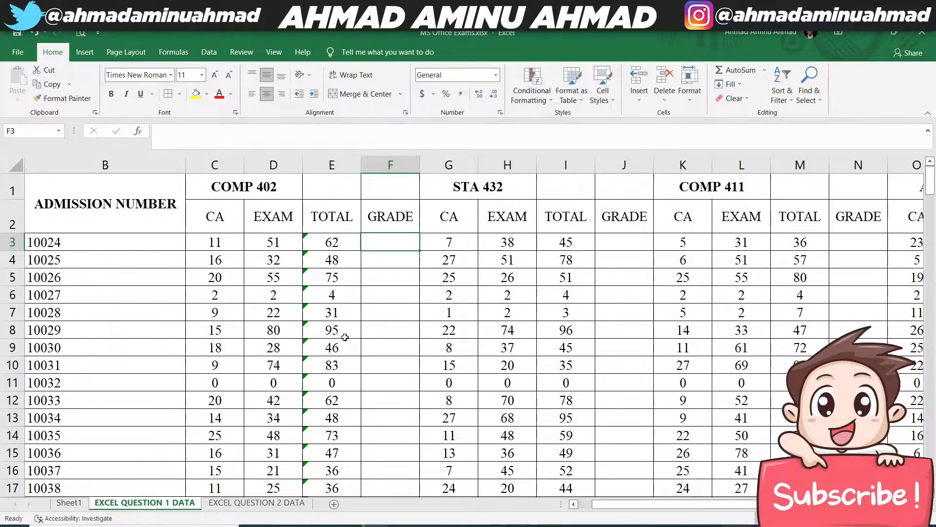
pyautogui.write('=if')
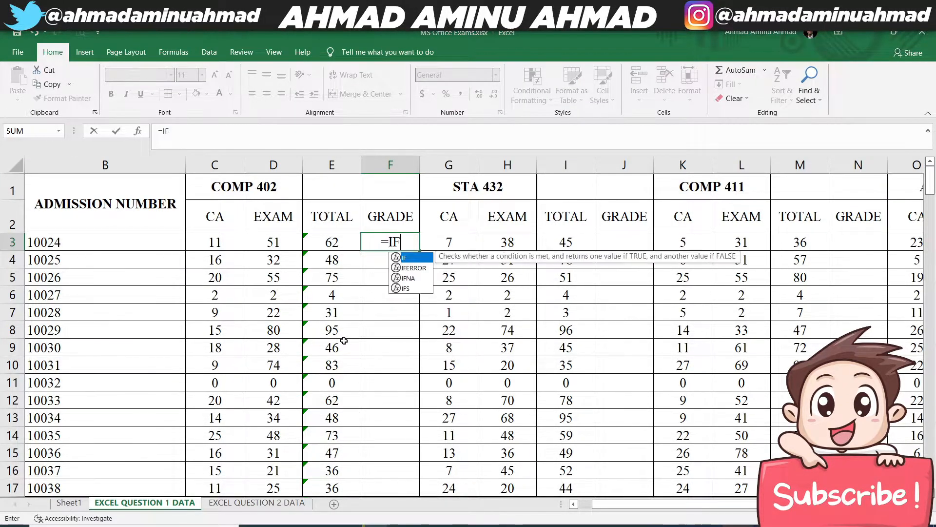
pyautogui.press('Tab')
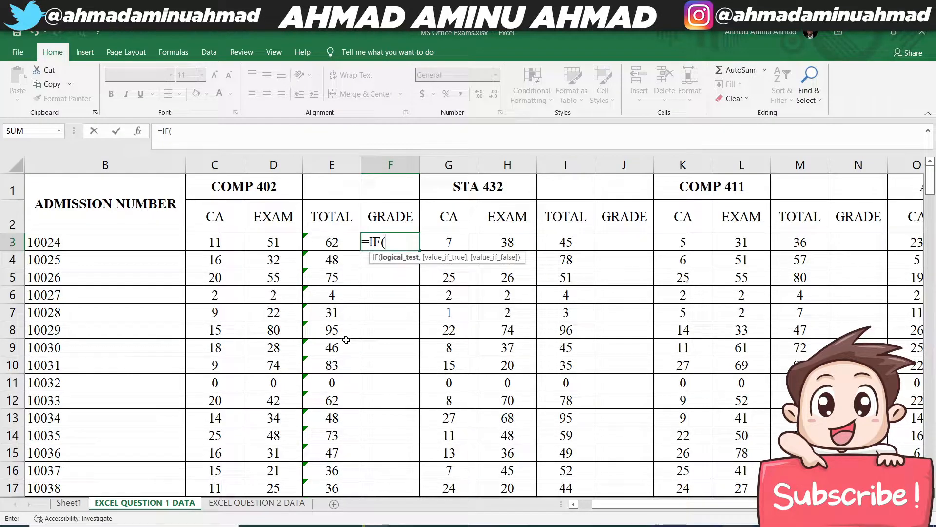
pyautogui.click(328, 244)
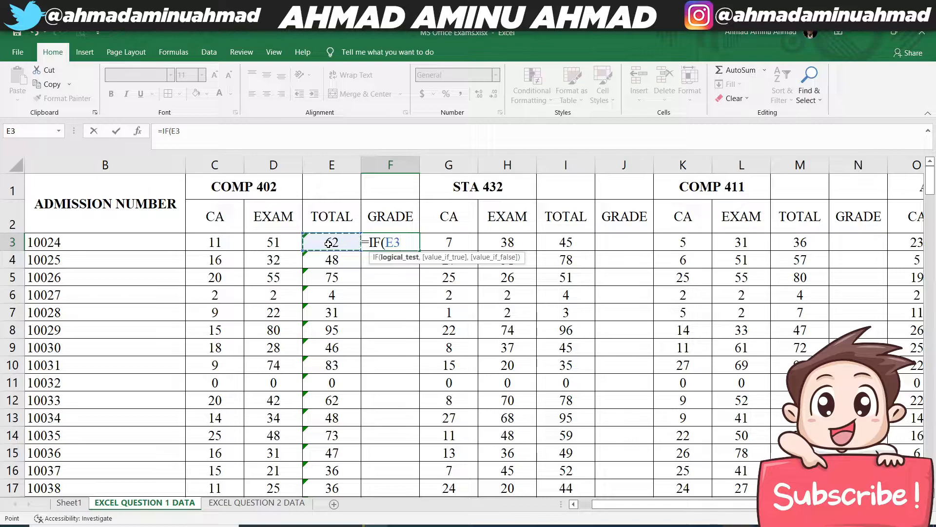
pyautogui.write('<=')
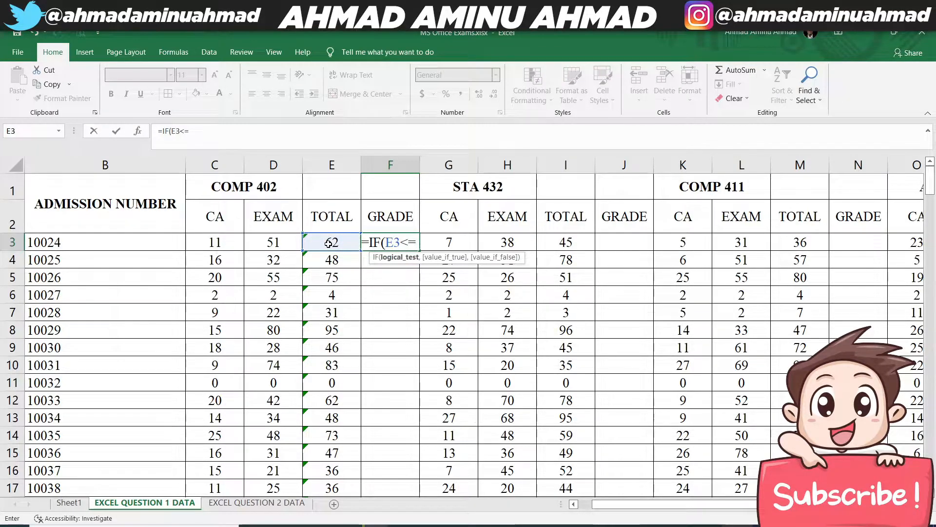
pyautogui.write('39,"F",IF')
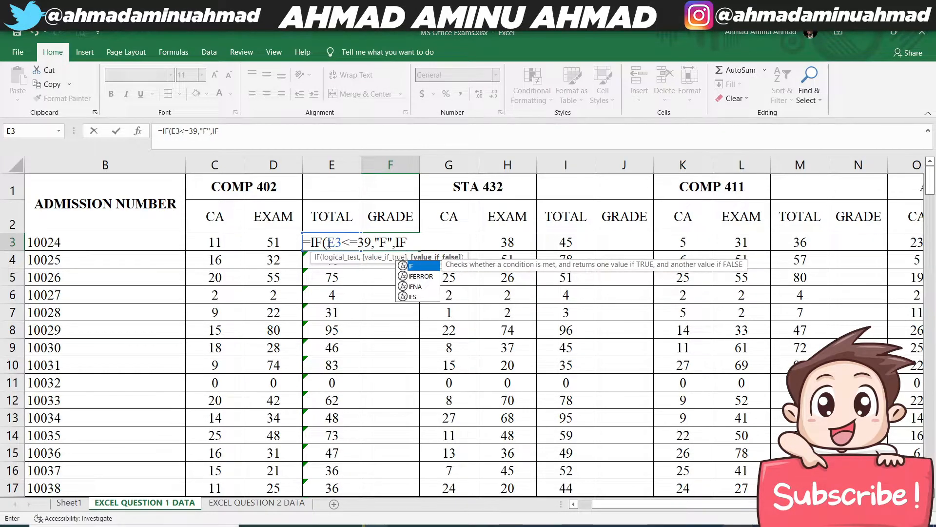
pyautogui.write('(')
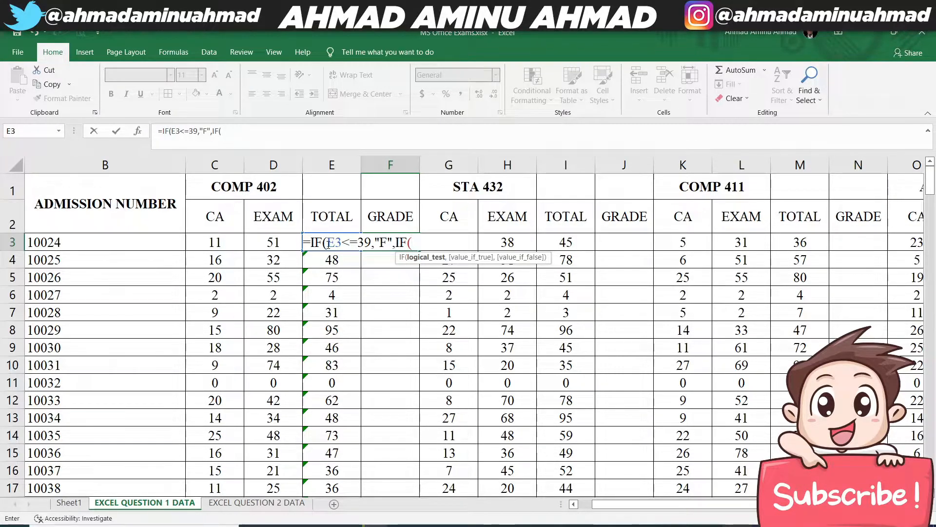
# - Continue the COMP 402 grade formula with the E and D conditions: F3<=44,"E",IF(F3<=49,"D",IF(
pyautogui.write('3<=44,"4')
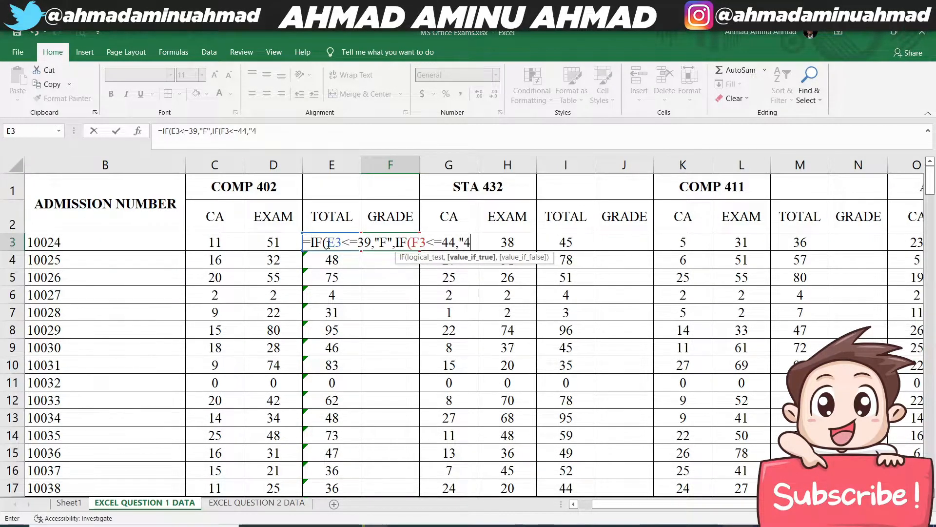
pyautogui.press('BackSpace')
pyautogui.press('BackSpace')
pyautogui.write('R')
pyautogui.write('E",')
pyautogui.write('IF(F')
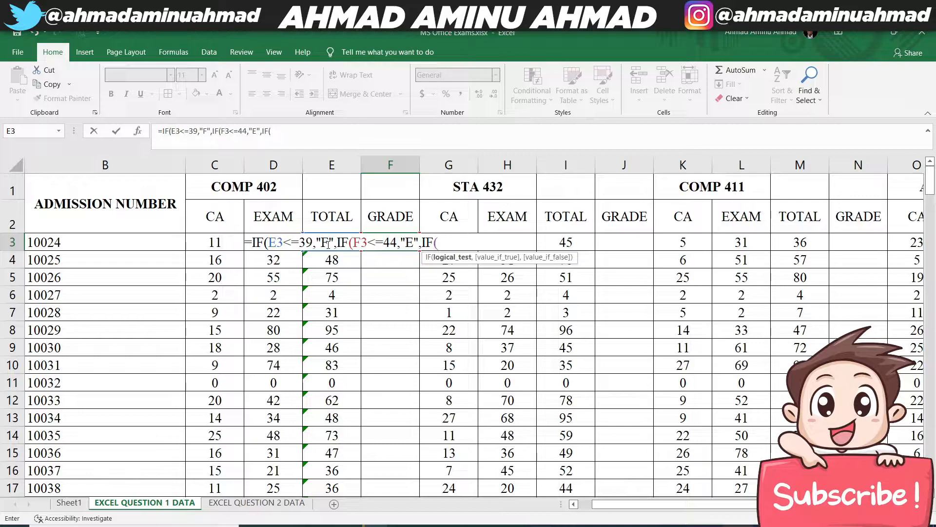
pyautogui.write('3<=40')
pyautogui.press('BackSpace')
pyautogui.write('9,"D",IF(')
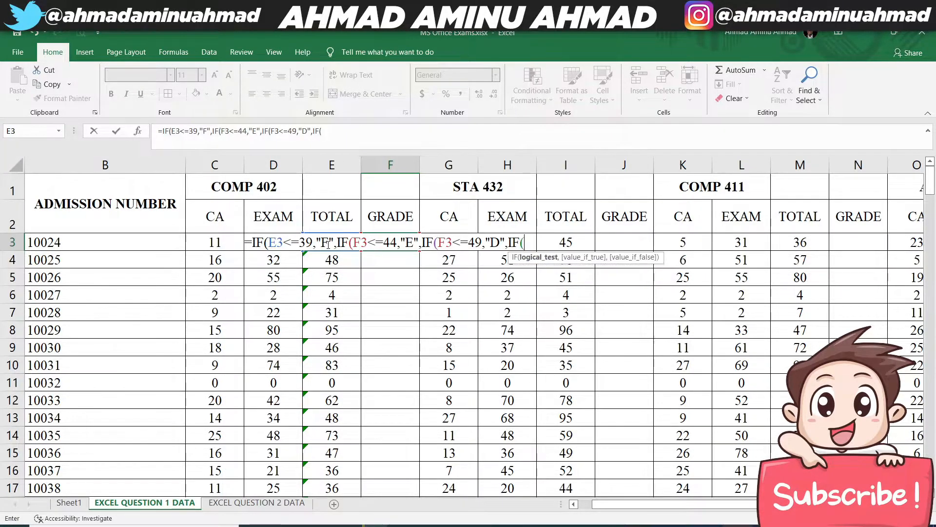
pyautogui.write('F3<')
pyautogui.write('=59')
pyautogui.write(',"C",I')
pyautogui.write('F(')
pyautogui.write('<')
pyautogui.write('F3')
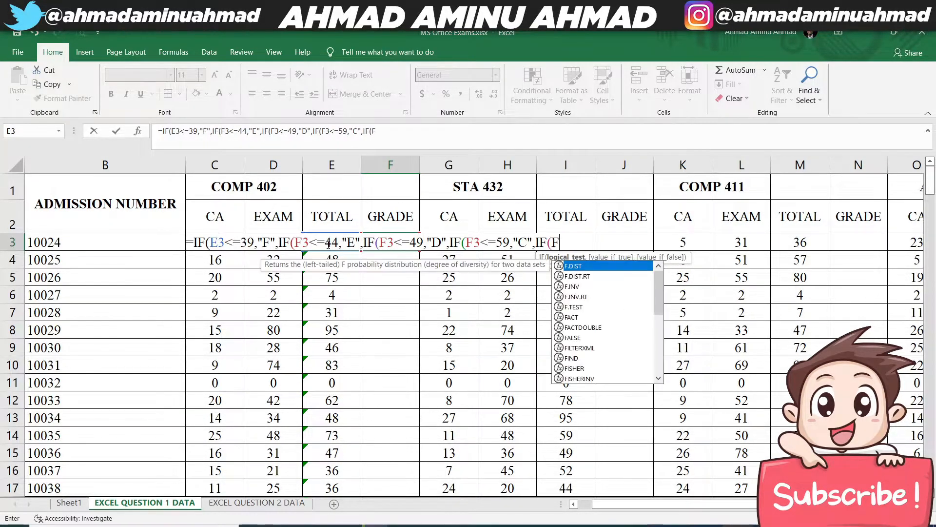
pyautogui.write('<')
pyautogui.write('=')
pyautogui.write('69')
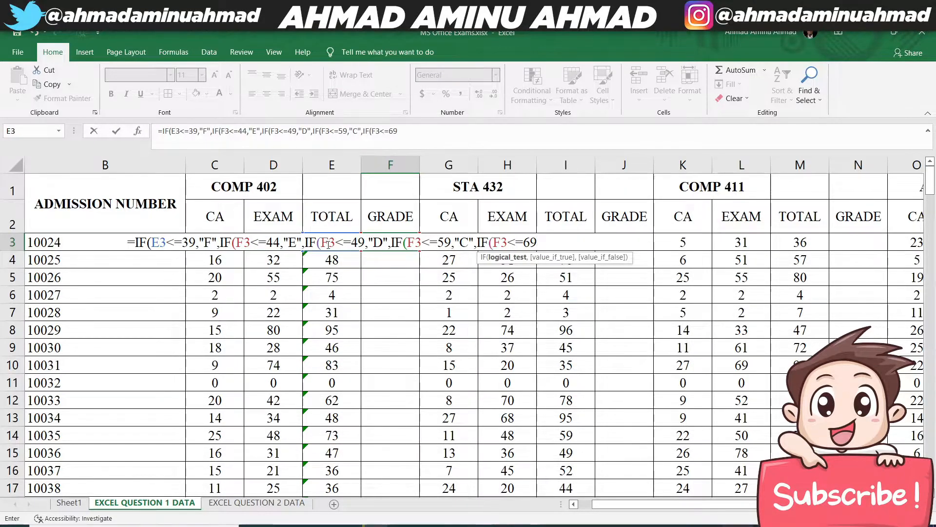
pyautogui.write(',"B')
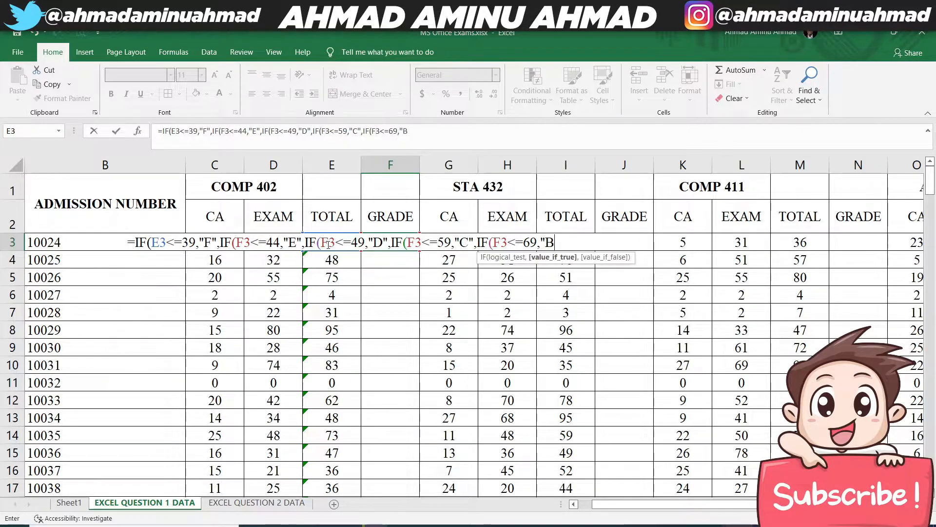
pyautogui.write('",IF(F')
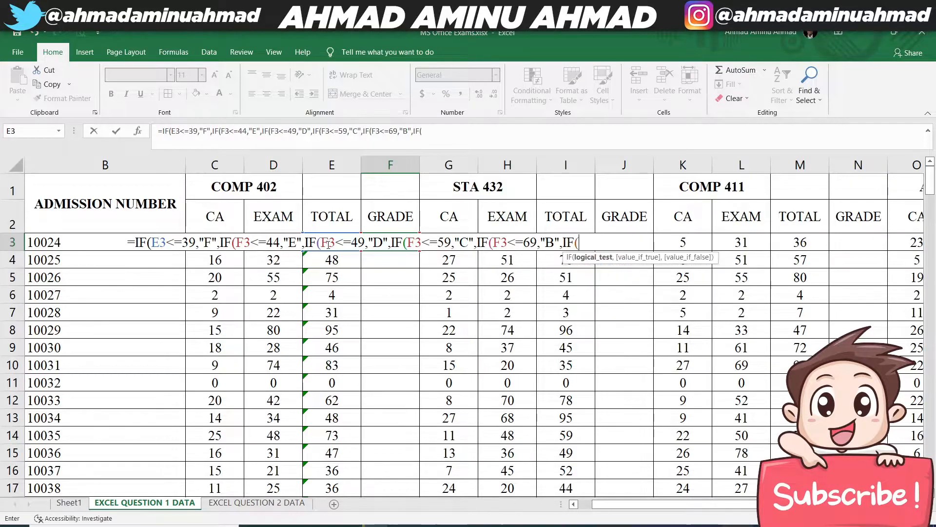
pyautogui.write('3<=')
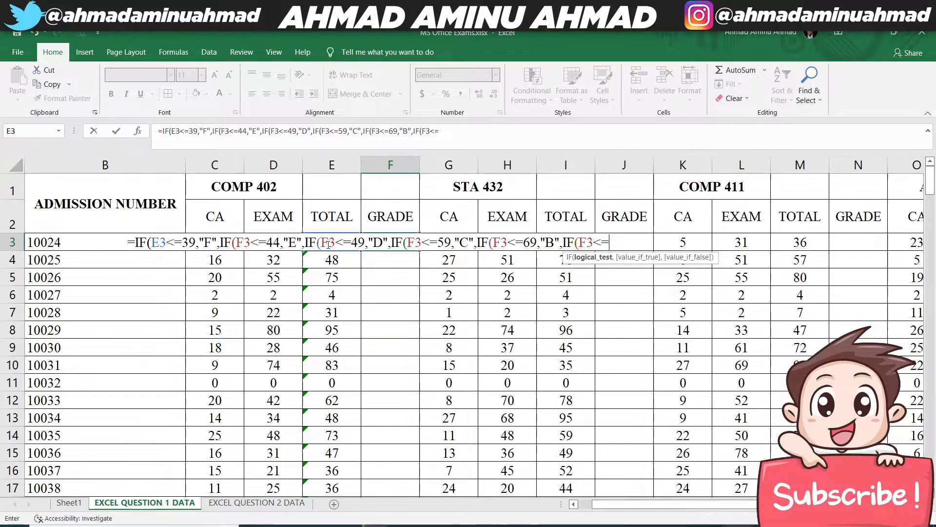
# - Finish the grade formula with F3>=70,"A" and six closing parentheses, enter it, and dismiss the circular reference warning
pyautogui.write('>')
pyautogui.write('=8-')
pyautogui.write('7')
pyautogui.write('0')
pyautogui.write(',')
pyautogui.write('"A')
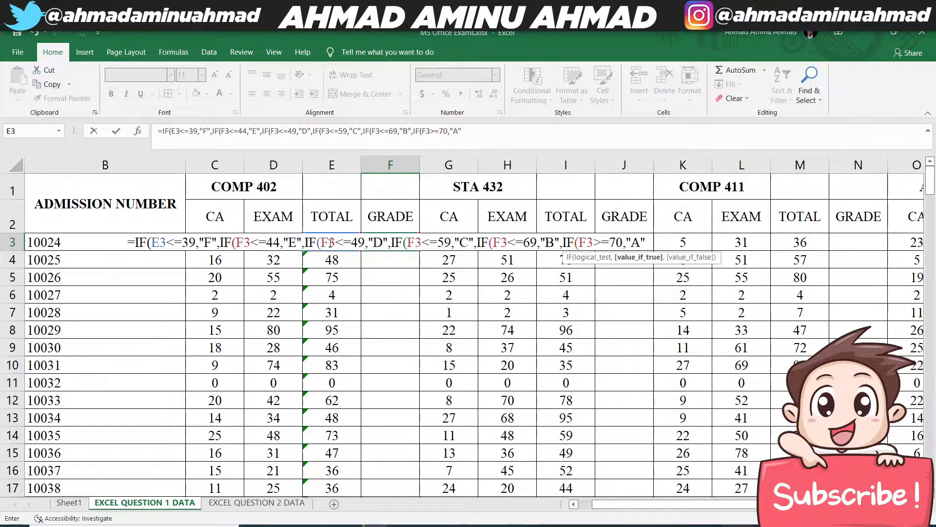
pyautogui.moveTo(677, 525)
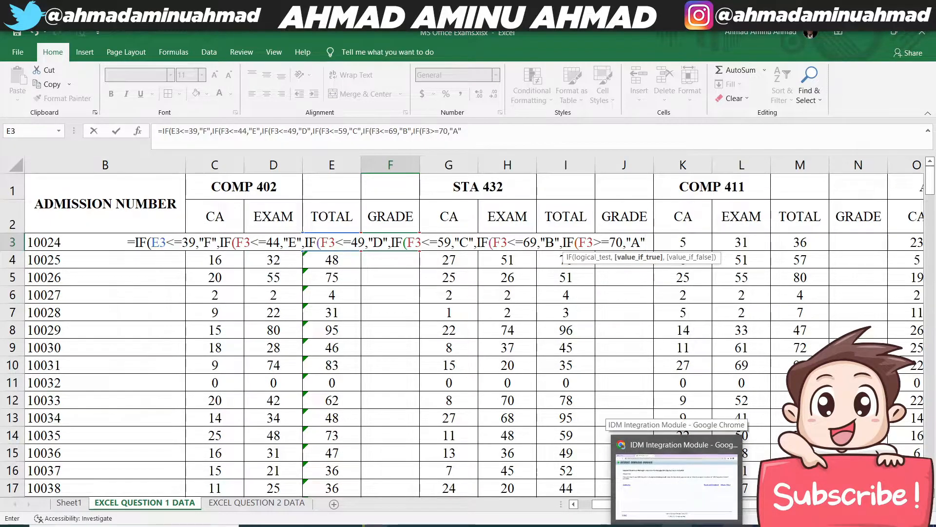
pyautogui.write('))))))')
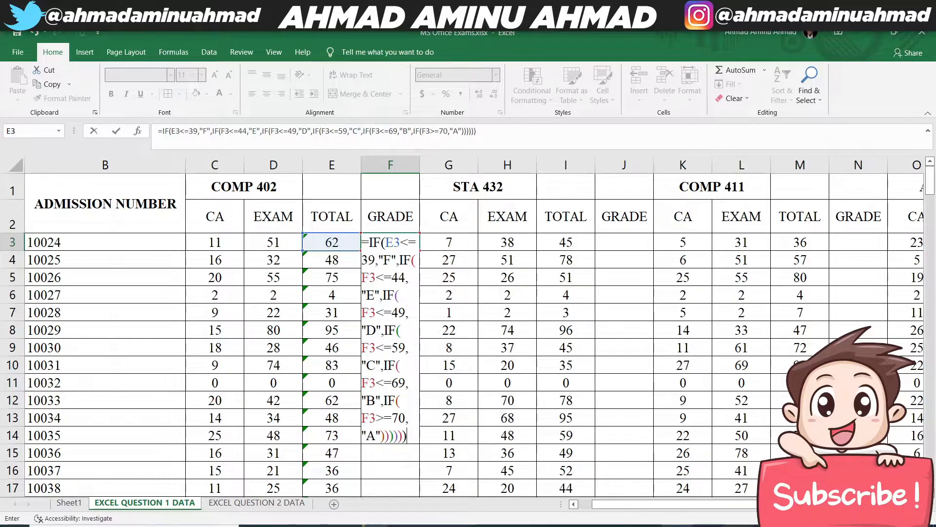
pyautogui.press('Return')
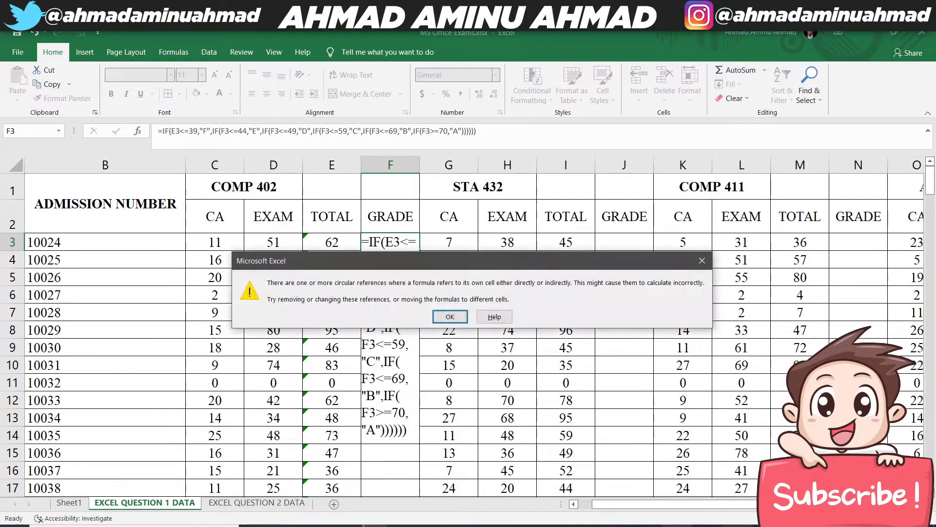
pyautogui.click(447, 315)
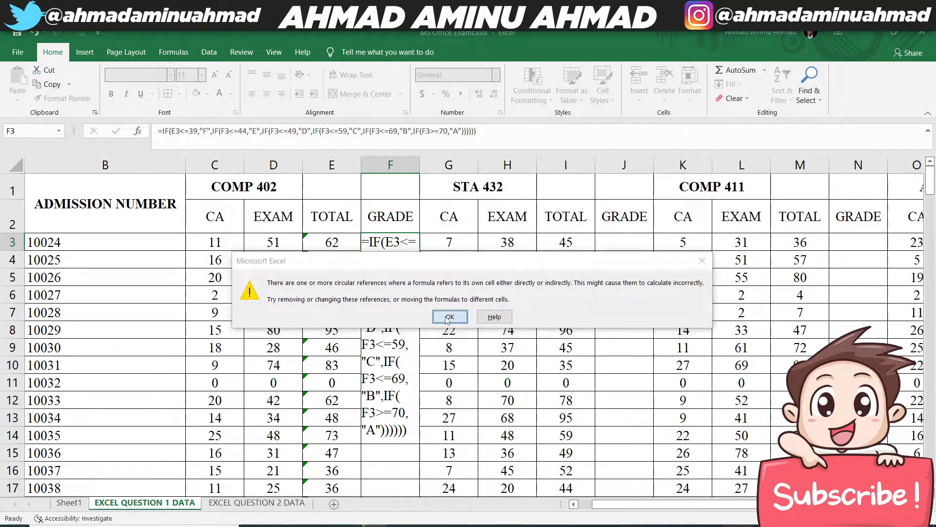
# - In the F3 formula, change the cell reference from F3 to E3 in the <=44, <=49 and <=59 conditions
pyautogui.click(383, 241)
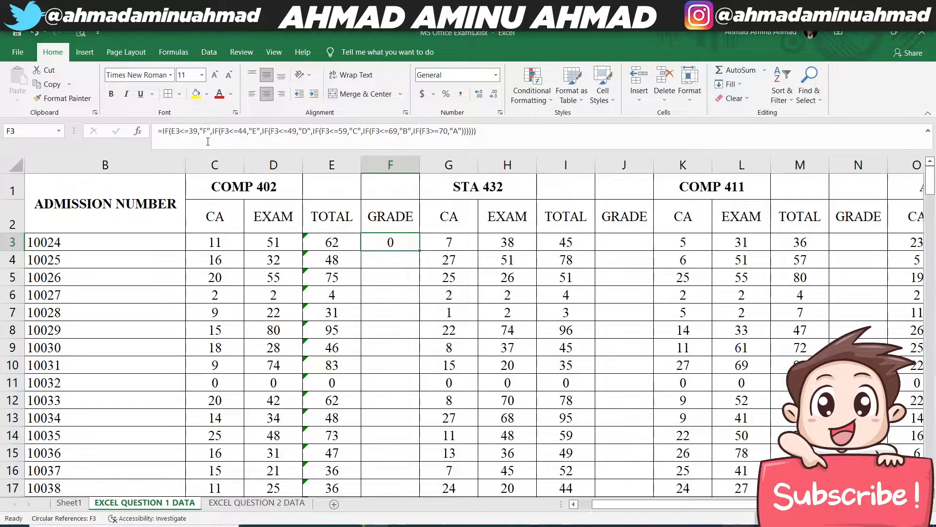
pyautogui.click(275, 130)
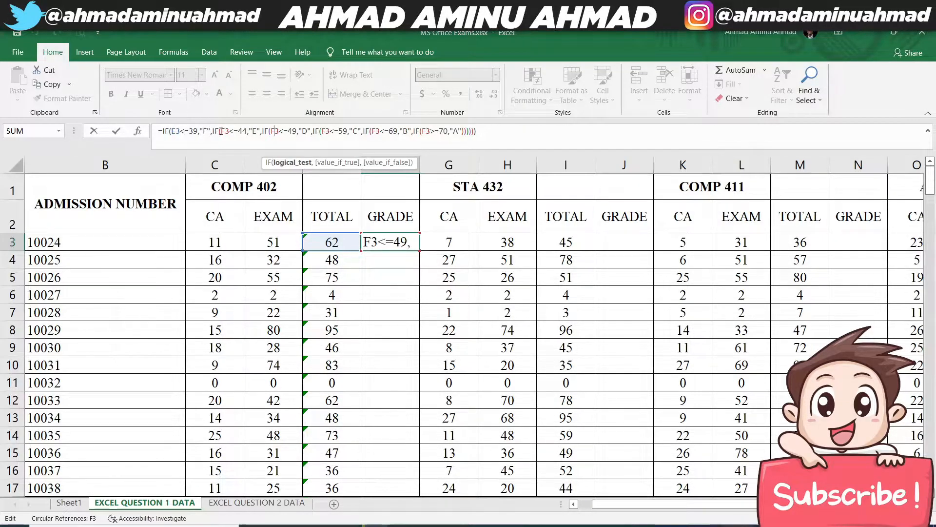
pyautogui.click(176, 131)
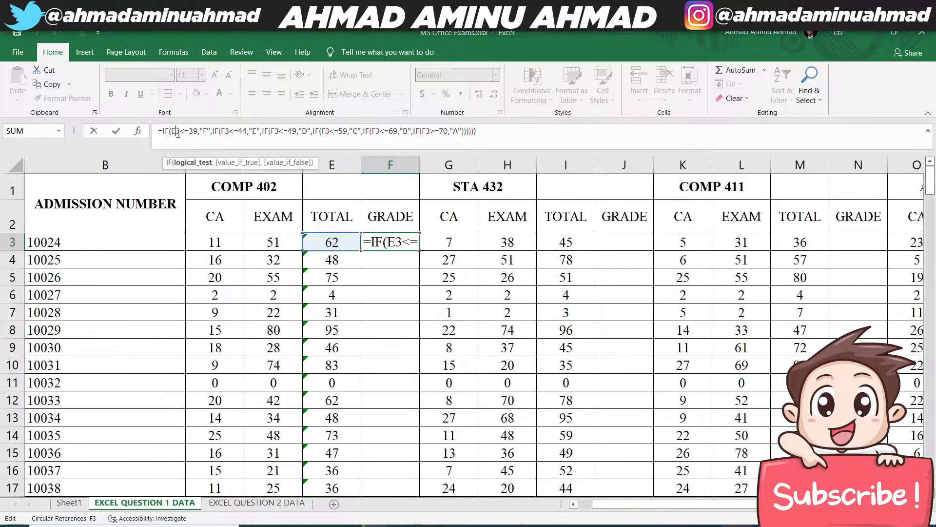
pyautogui.click(227, 131)
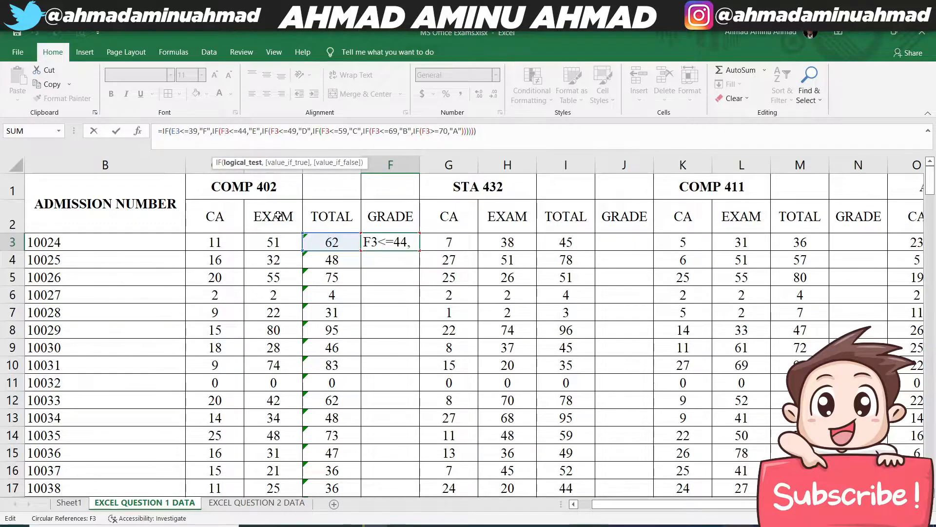
pyautogui.press('BackSpace')
pyautogui.write('E')
pyautogui.click(276, 132)
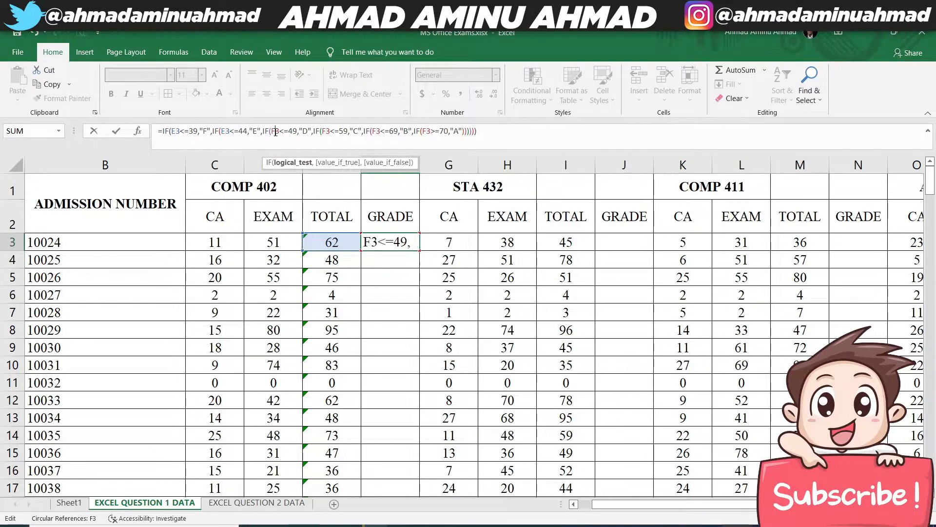
pyautogui.press('BackSpace')
pyautogui.write('E')
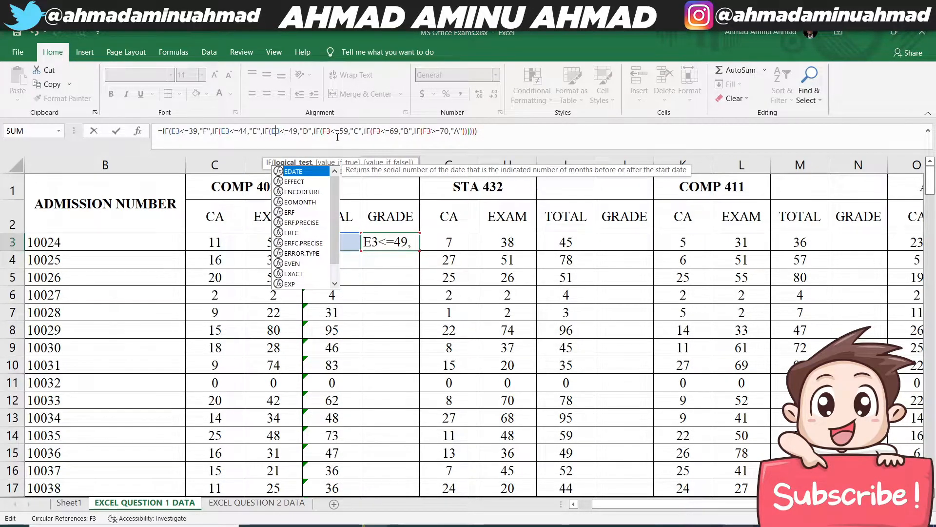
pyautogui.click(326, 130)
pyautogui.press('BackSpace')
pyautogui.write('E')
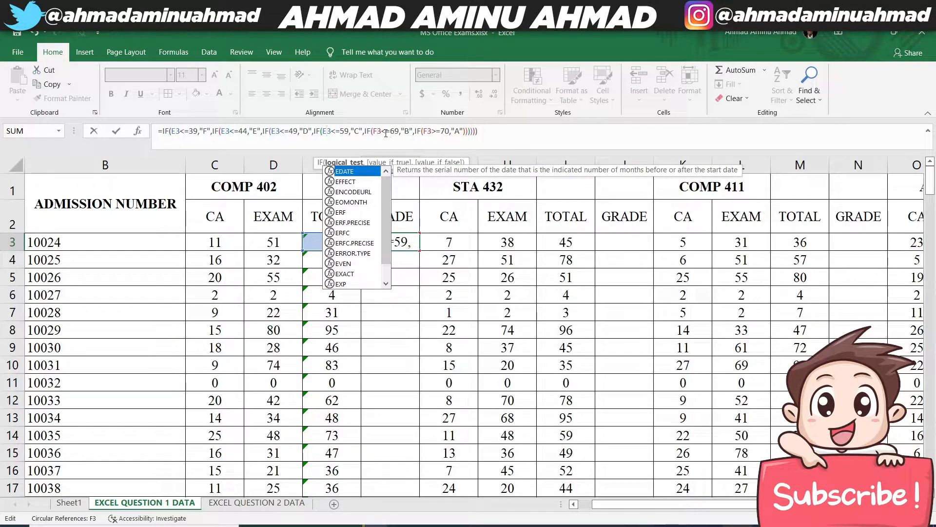
# - Change the reference to E3 in the <=69 and >=70 conditions as well, and enter the corrected grade formula
pyautogui.click(380, 131)
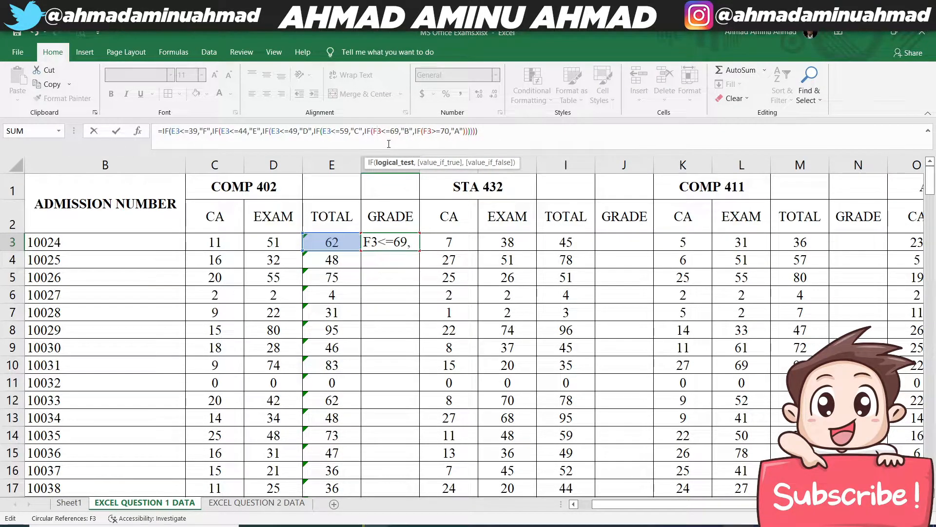
pyautogui.press('Delete')
pyautogui.write('E')
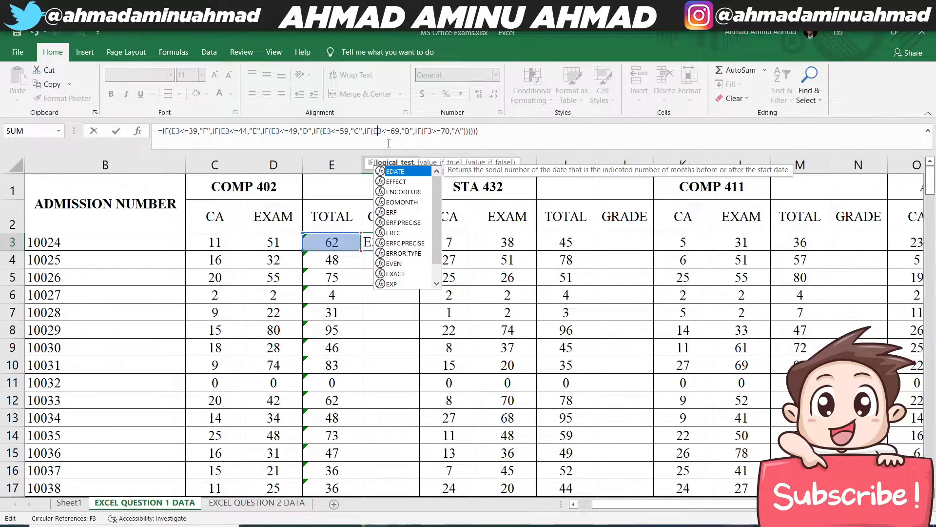
pyautogui.click(432, 132)
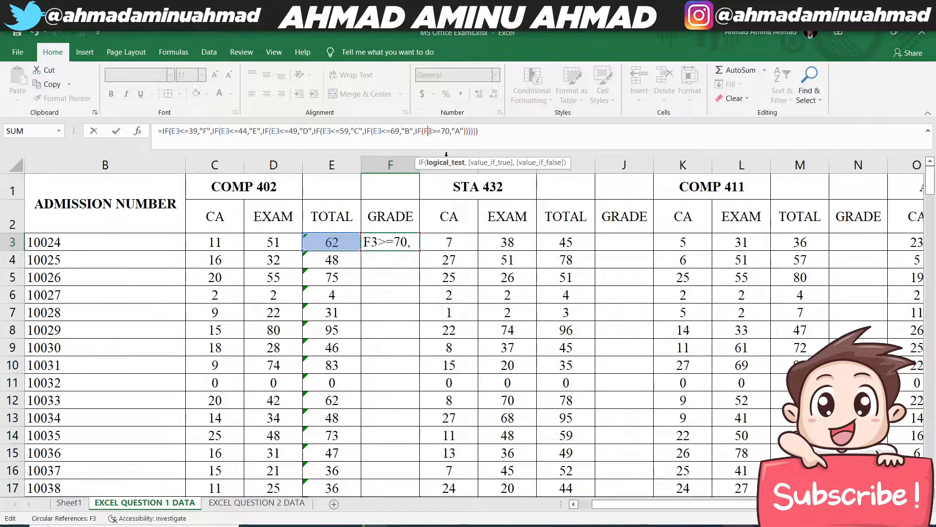
pyautogui.press('BackSpace')
pyautogui.write('E')
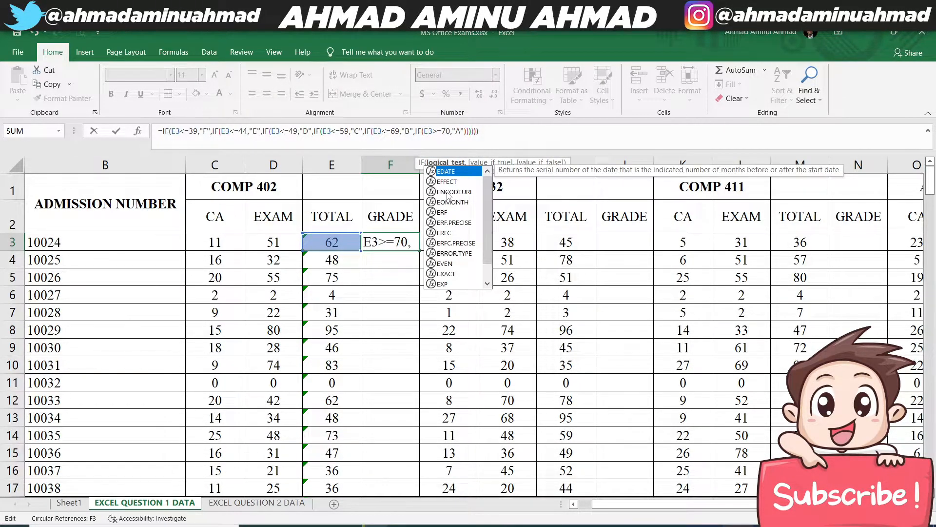
pyautogui.press('Return')
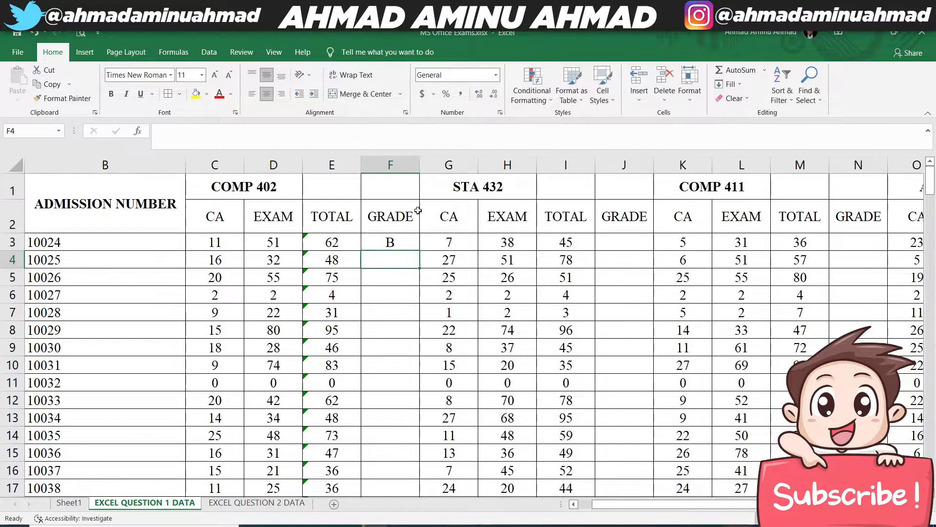
# - Fill the grade formula from F3 down the COMP 402 GRADE column and check a few grades against their totals
pyautogui.click(391, 238)
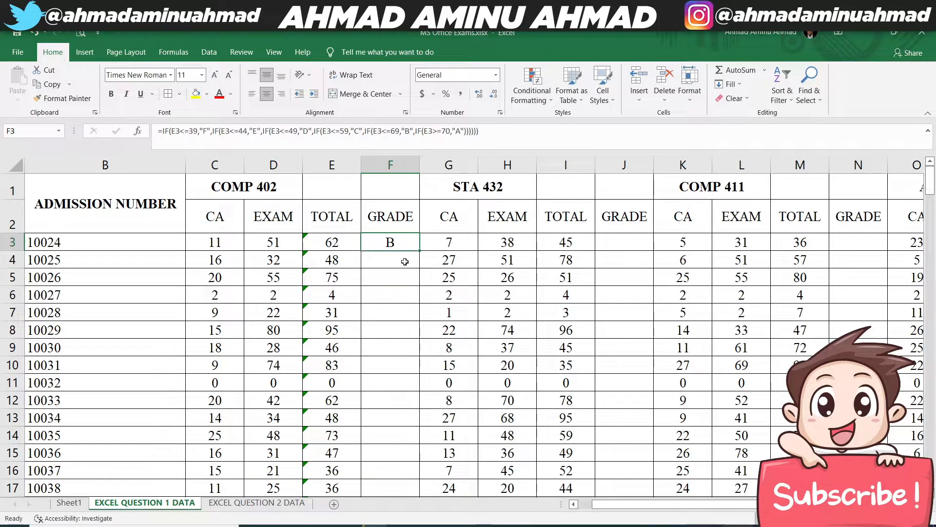
pyautogui.doubleClick(419, 250)
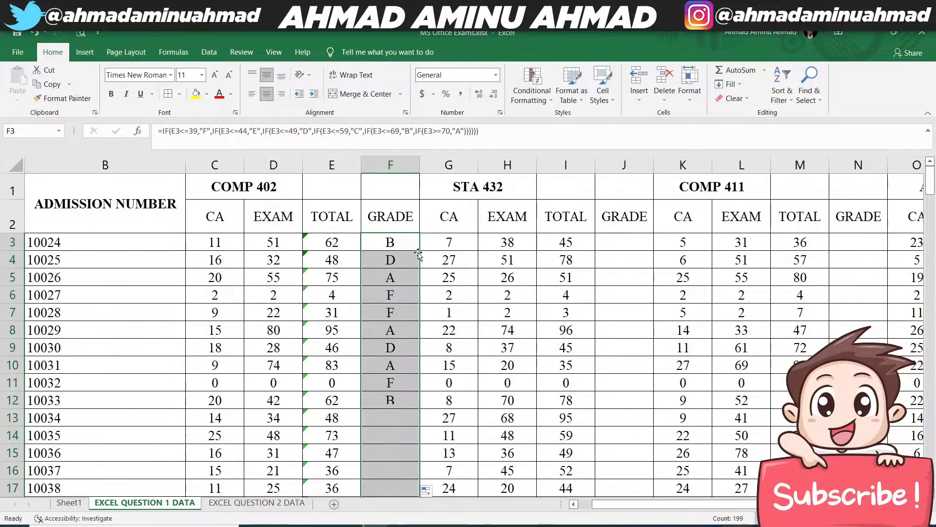
pyautogui.scroll(-12, 390, 375)
pyautogui.scroll(-6, 389, 382)
pyautogui.scroll(19, 389, 376)
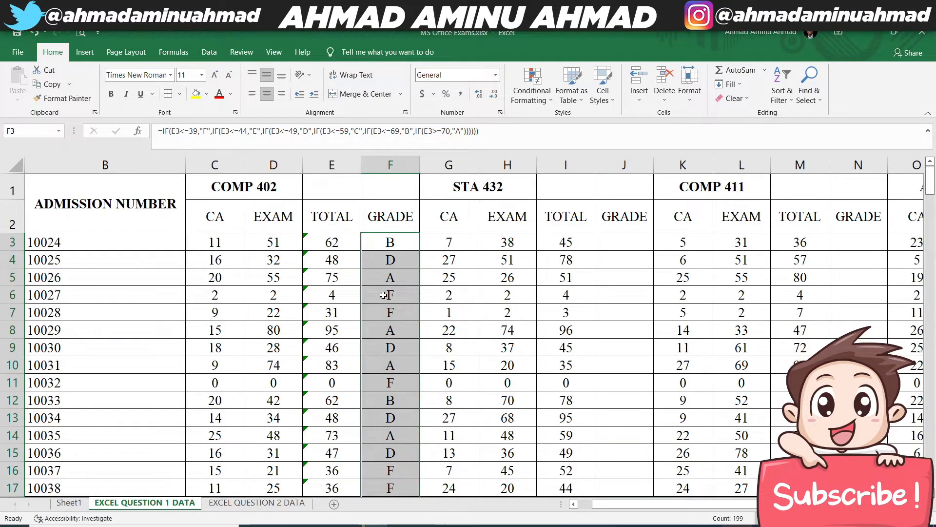
pyautogui.click(338, 295)
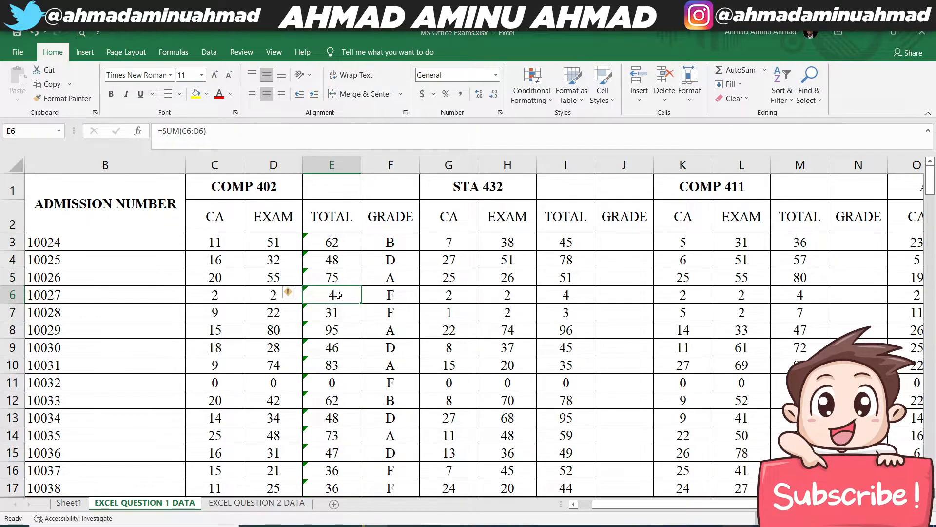
pyautogui.click(402, 296)
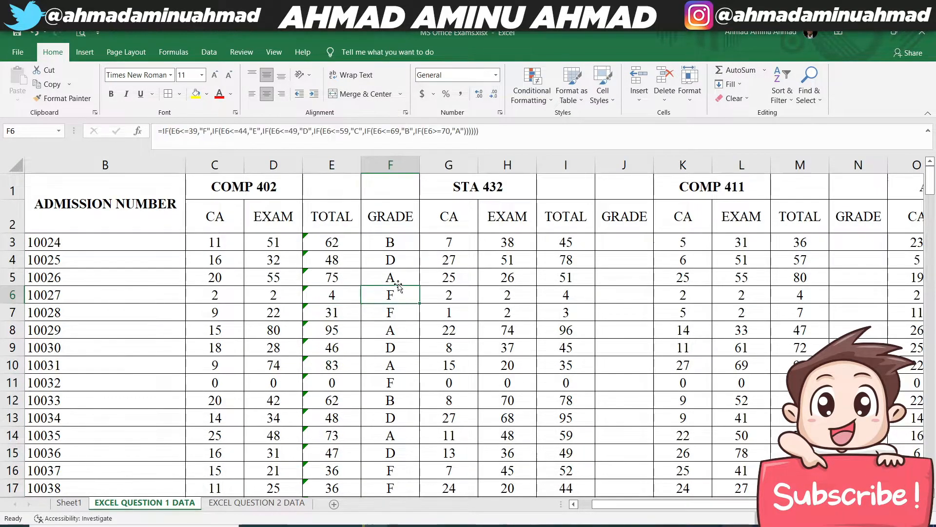
pyautogui.click(358, 275)
pyautogui.click(390, 272)
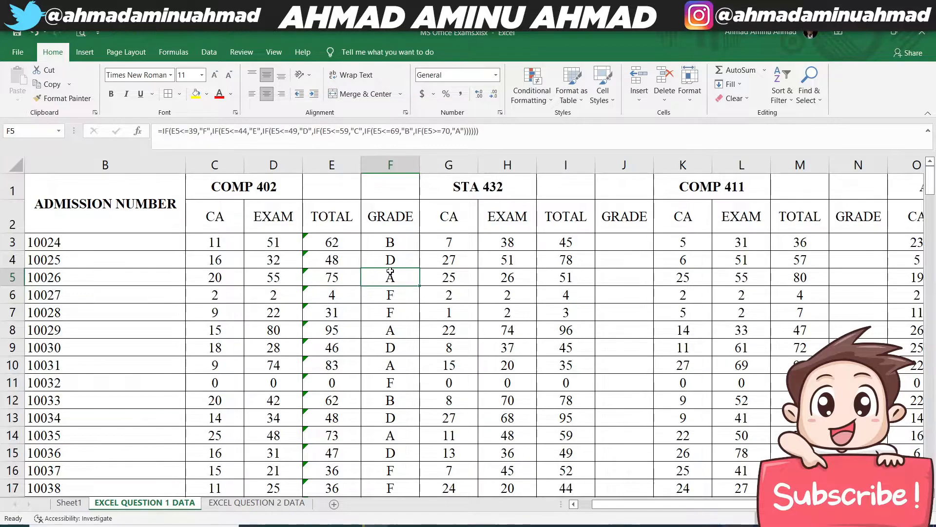
pyautogui.click(384, 260)
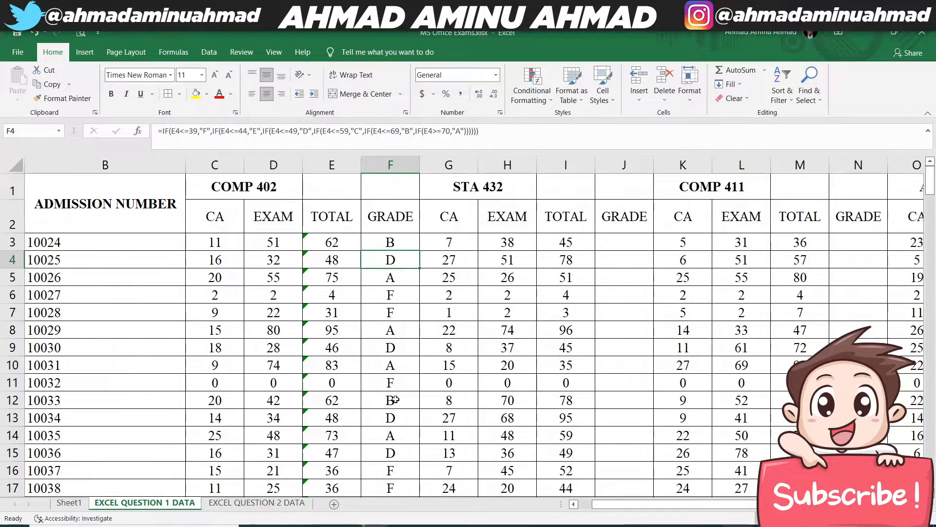
# - Copy the F3 grade formula to J3 and fill it down the STA 432 GRADE column
pyautogui.click(397, 244)
pyautogui.hotkey('ctrl', 'c')
pyautogui.click(621, 240)
pyautogui.hotkey('ctrl', 'v')
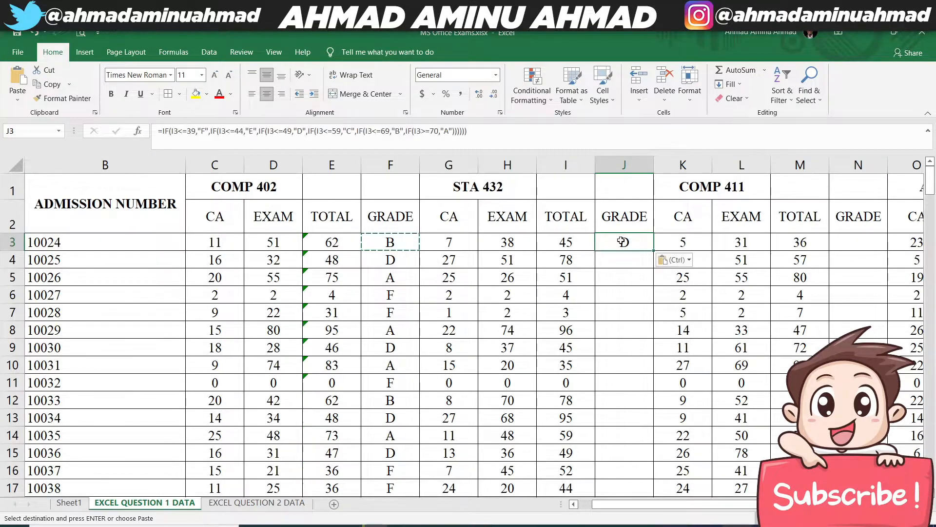
pyautogui.doubleClick(654, 251)
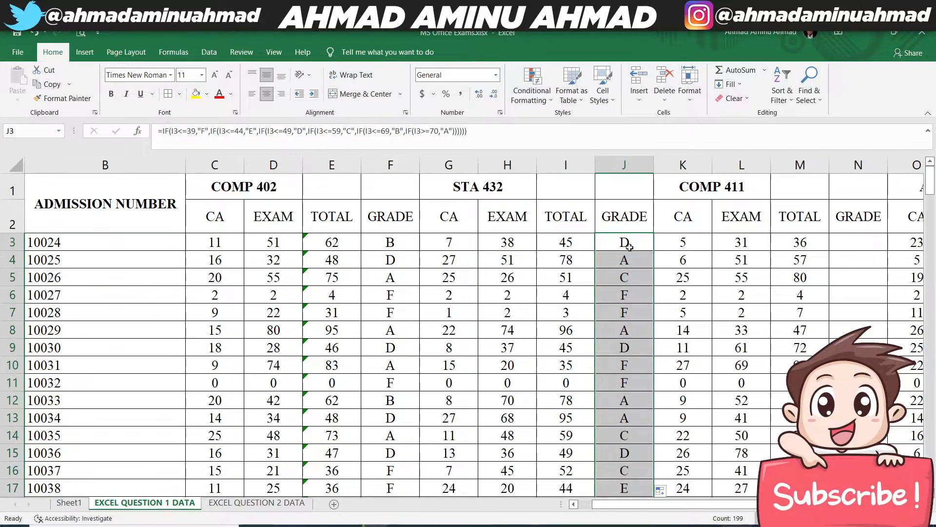
# - Copy the J3 grade formula to N3 and fill it down the COMP 411 GRADE column
pyautogui.click(613, 238)
pyautogui.hotkey('ctrl', 'c')
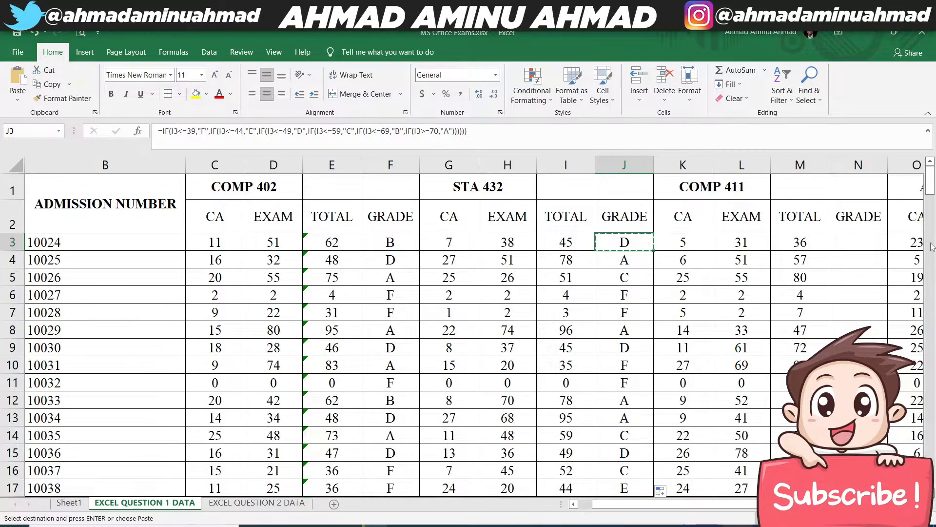
pyautogui.click(854, 242)
pyautogui.hotkey('ctrl', 'v')
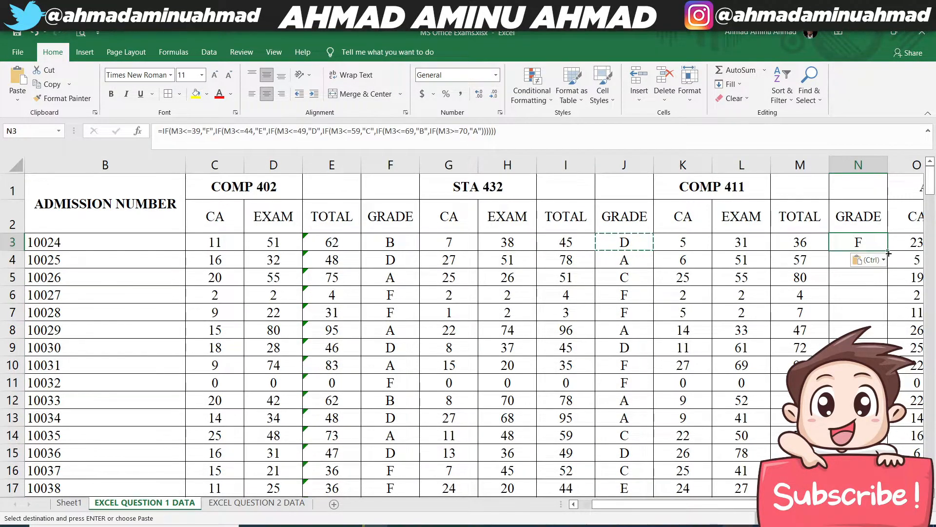
pyautogui.doubleClick(888, 250)
# - Copy the N3 grade formula to R3 and fill it down the ALG 422 GRADE column
pyautogui.moveTo(698, 504); pyautogui.dragTo(778, 504)
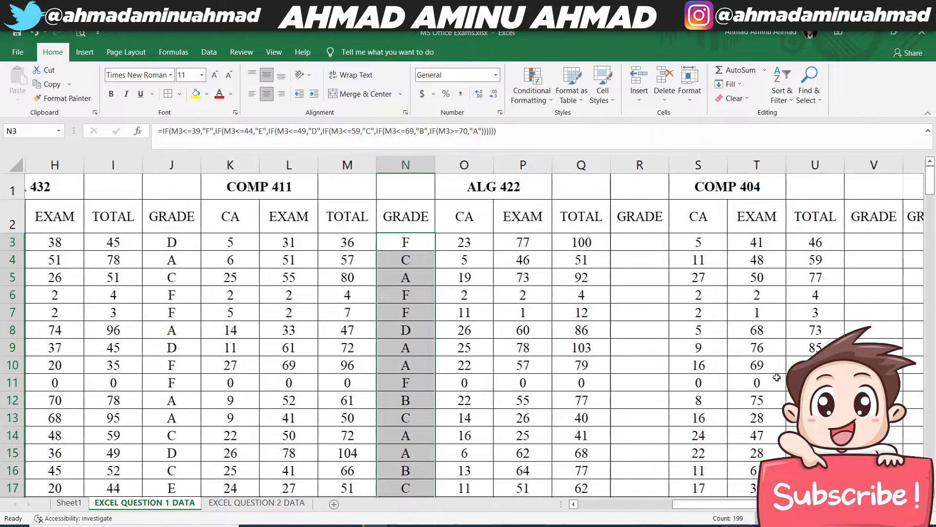
pyautogui.click(634, 248)
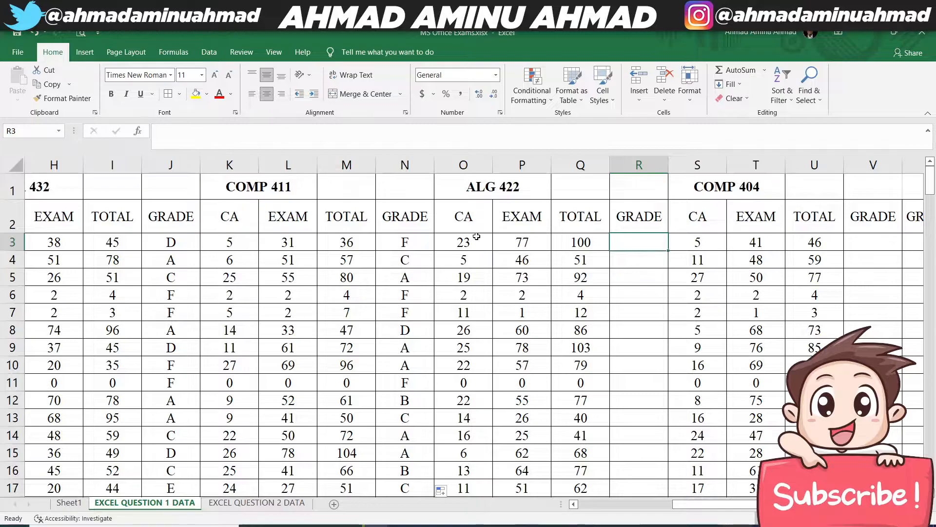
pyautogui.click(457, 242)
pyautogui.click(595, 242)
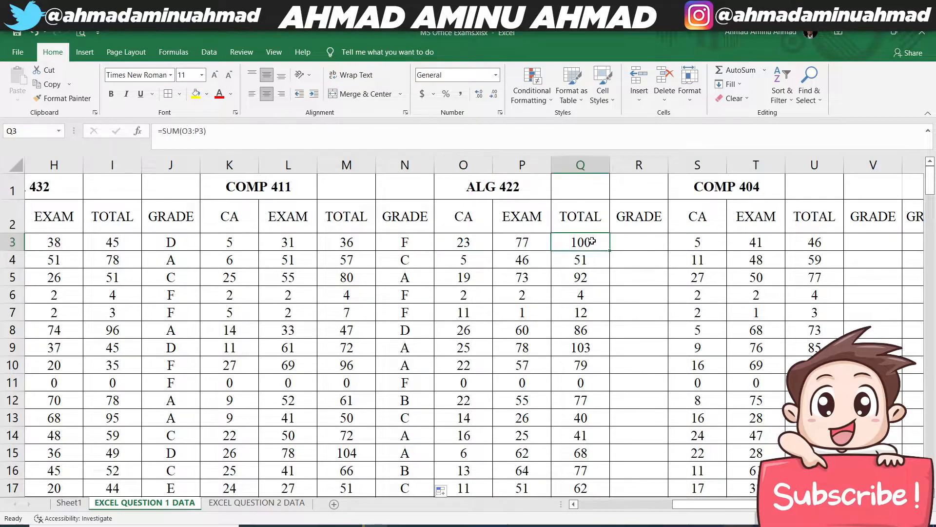
pyautogui.click(412, 244)
pyautogui.hotkey('ctrl', 'c')
pyautogui.click(642, 239)
pyautogui.hotkey('ctrl', 'v')
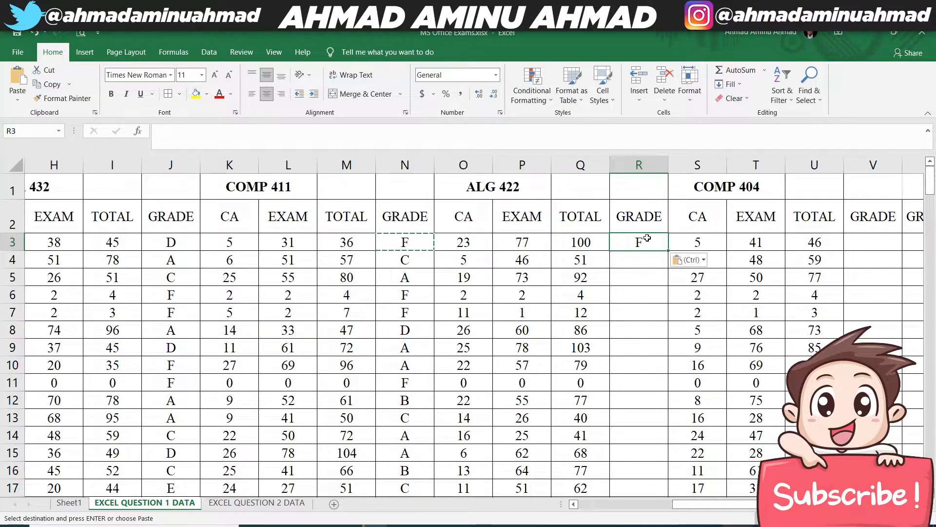
pyautogui.doubleClick(668, 250)
# - Copy the R3 grade formula to V3 and fill it down the COMP 404 GRADE column
pyautogui.click(619, 239)
pyautogui.hotkey('ctrl', 'c')
pyautogui.click(856, 243)
pyautogui.hotkey('ctrl', 'v')
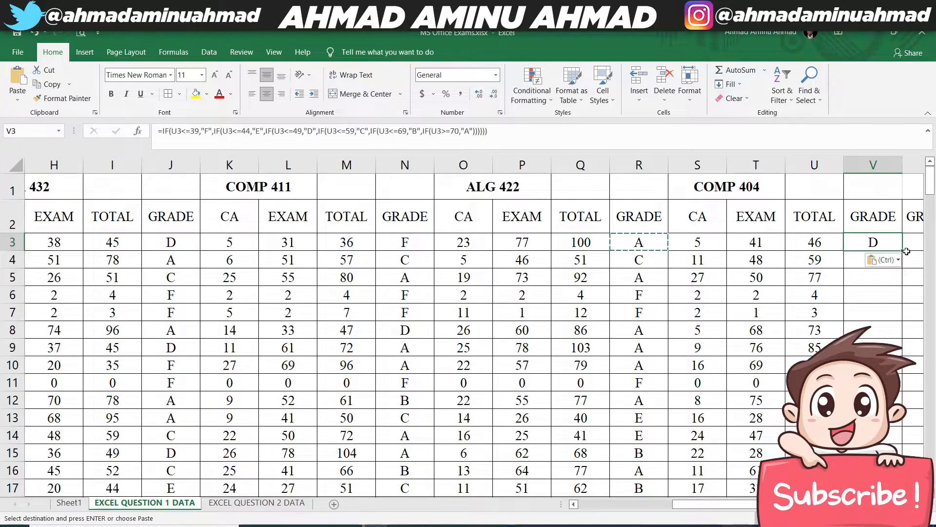
pyautogui.doubleClick(902, 251)
# - Read the Excel exam questions on Sheet1 from question 4 onward, including the point assigned to each grade, and return to EXCEL QUESTION 1 DATA
pyautogui.moveTo(780, 505); pyautogui.dragTo(585, 505)
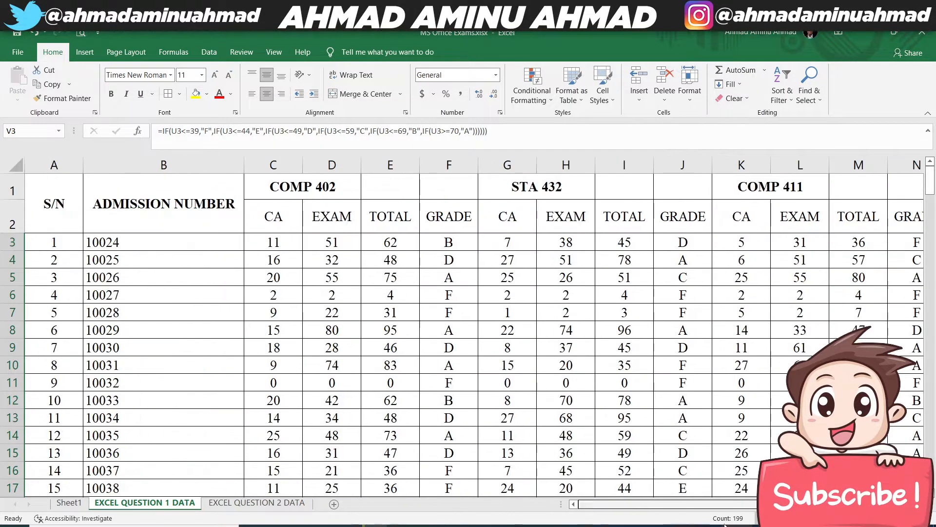
pyautogui.click(78, 502)
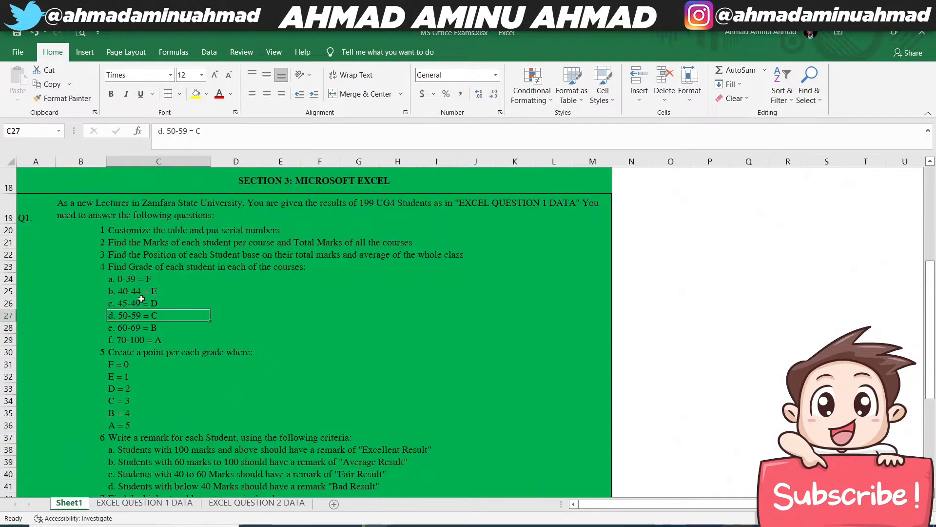
pyautogui.click(134, 270)
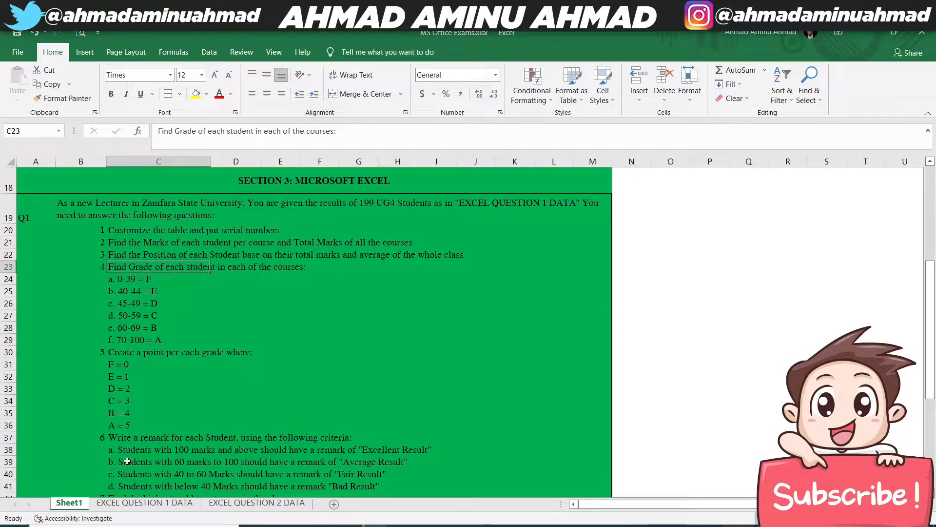
pyautogui.click(145, 503)
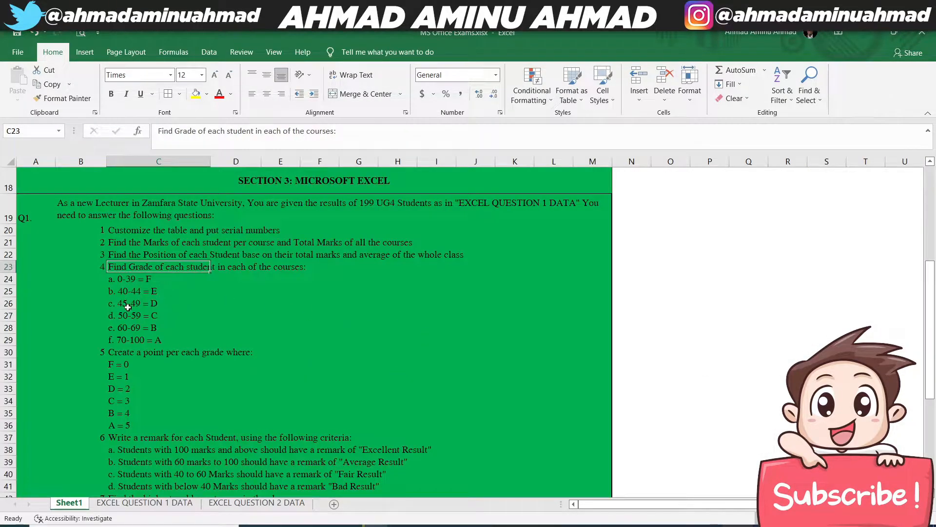
pyautogui.click(128, 353)
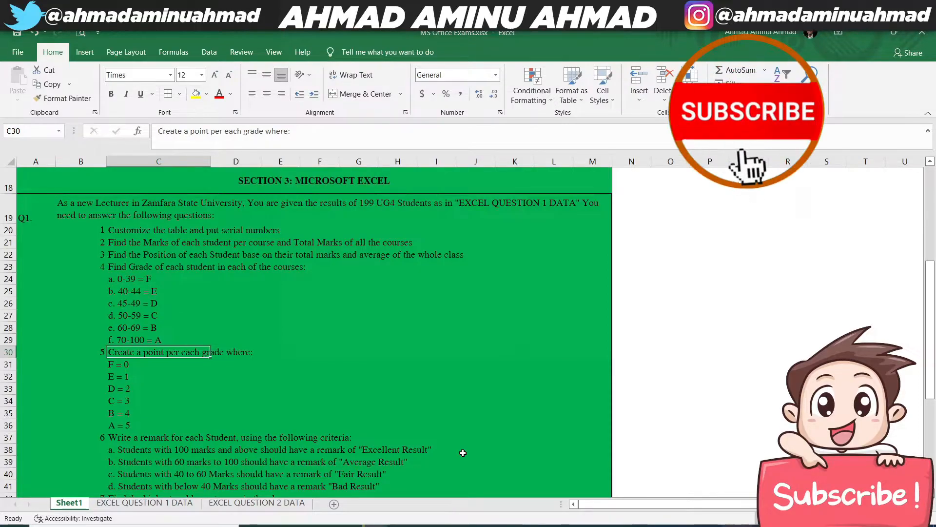
pyautogui.click(121, 503)
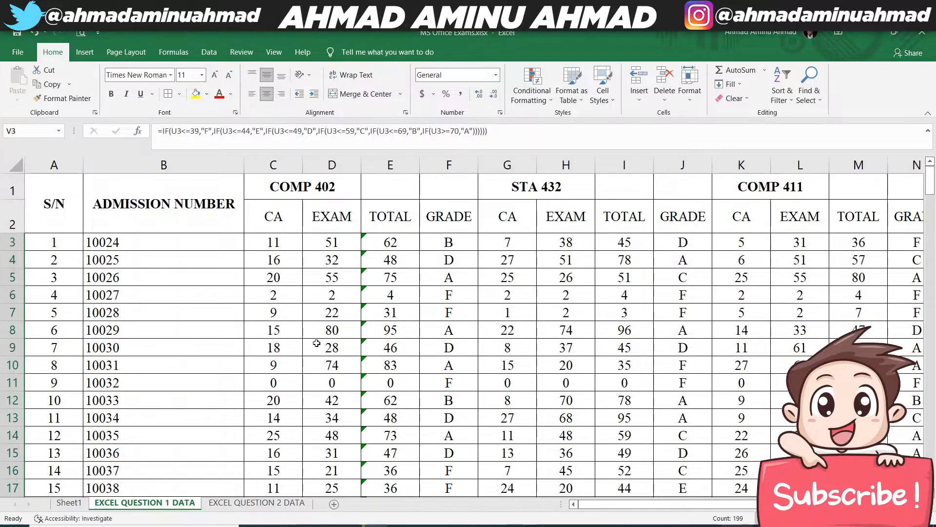
# - Insert a column after the COMP 402 GRADE column and give it the wrapped heading GRADE POINT in G2
pyautogui.click(473, 227)
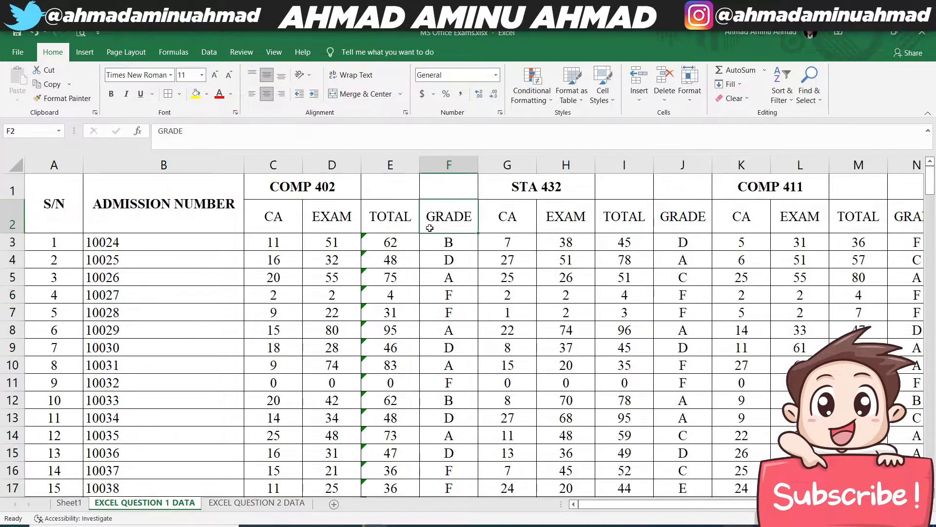
pyautogui.rightClick(503, 156)
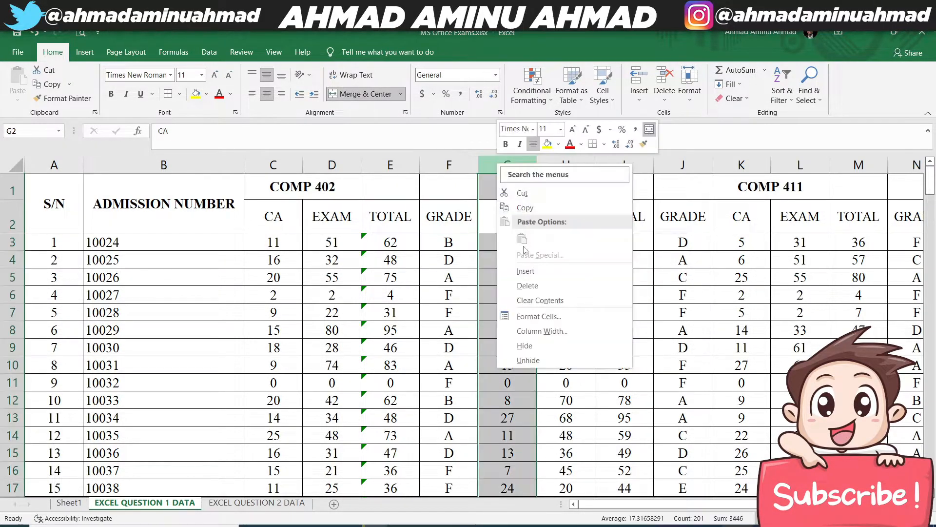
pyautogui.click(527, 272)
pyautogui.click(495, 215)
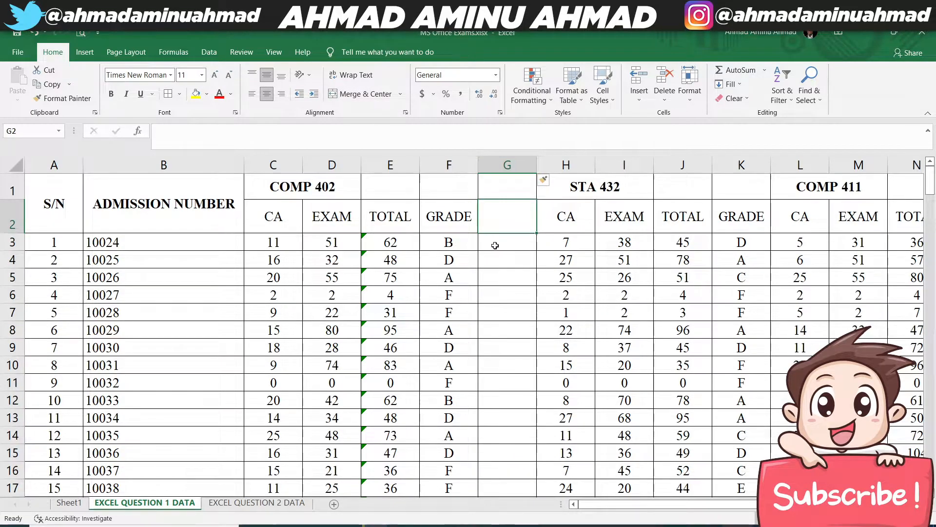
pyautogui.write('GRADE POINT')
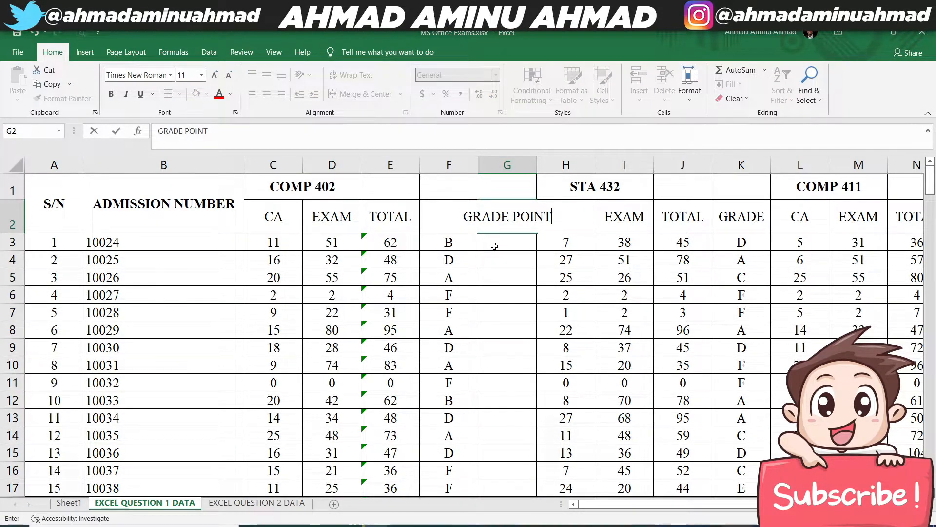
pyautogui.press('Return')
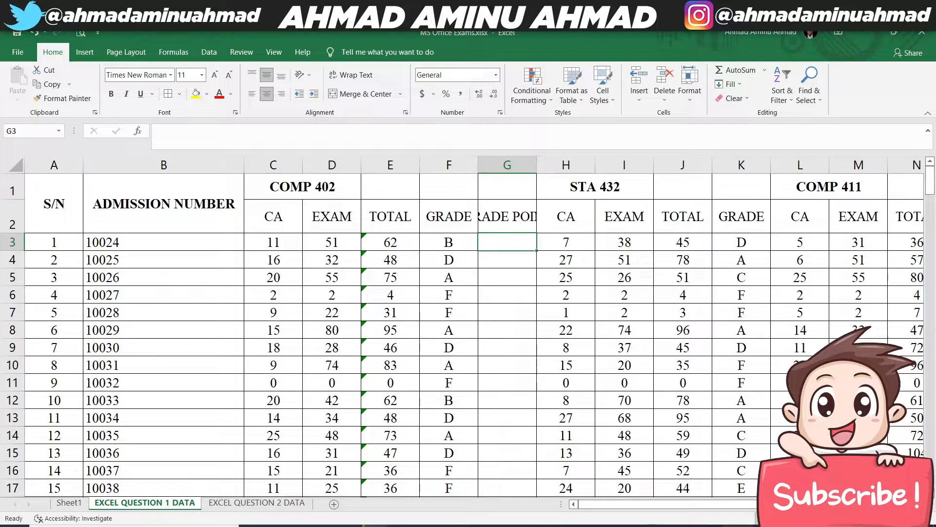
pyautogui.click(511, 218)
pyautogui.click(351, 74)
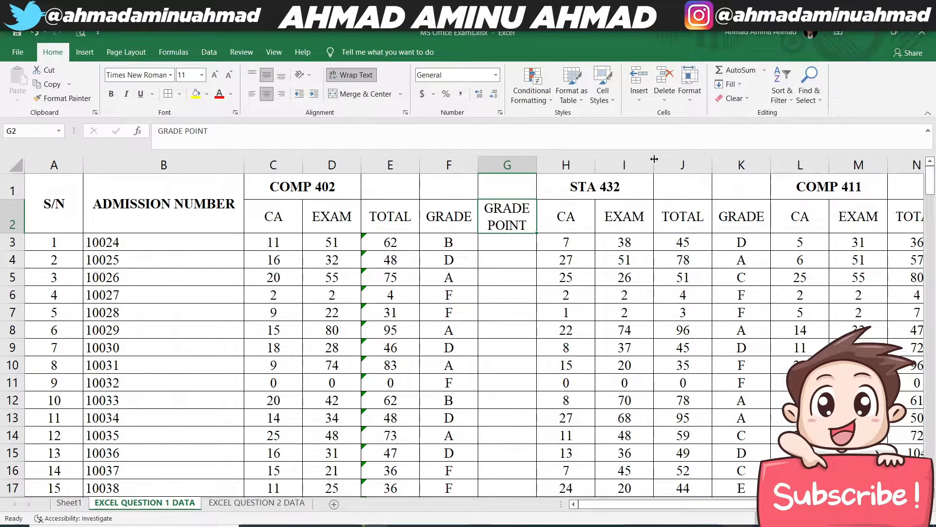
# - Insert a column after the STA 432 GRADE column with the wrapped heading GRADE POINT in L2
pyautogui.click(784, 166)
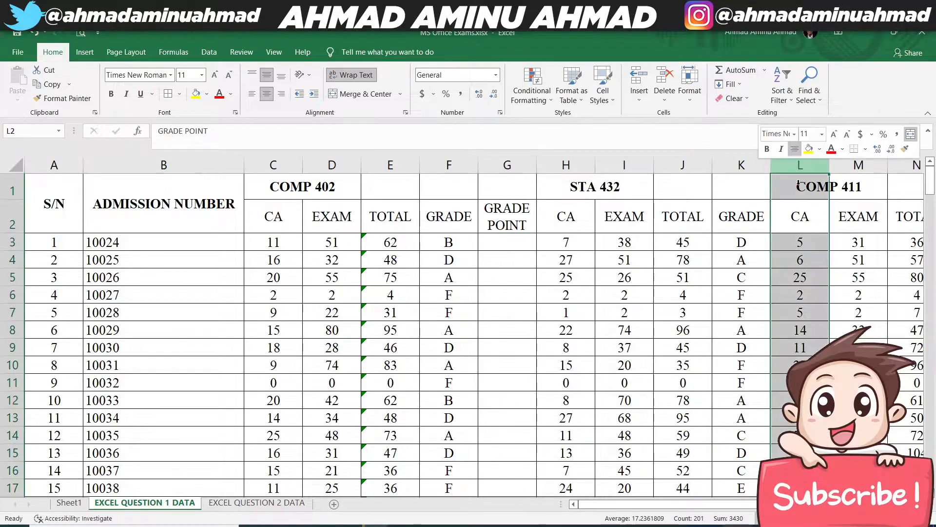
pyautogui.rightClick(800, 168)
pyautogui.click(829, 271)
pyautogui.click(787, 224)
pyautogui.write('G')
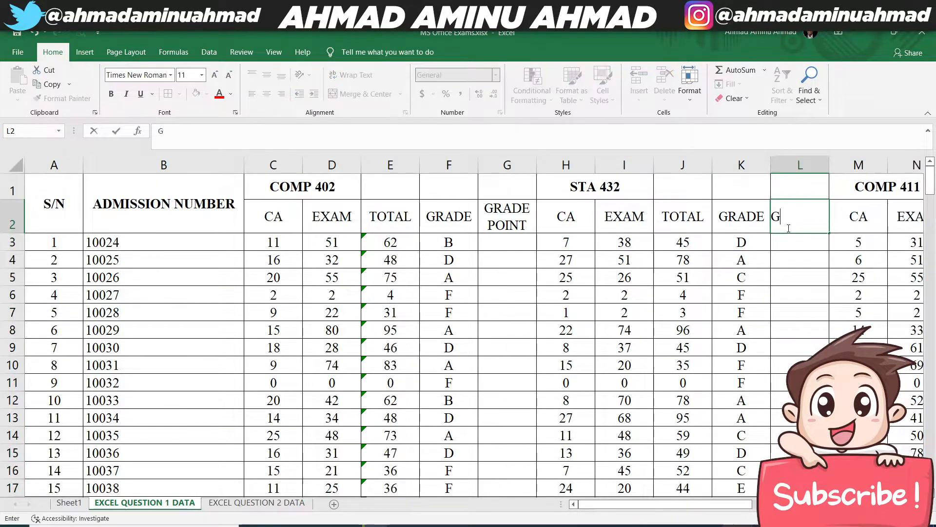
pyautogui.write('RADE POINT')
pyautogui.press('Return')
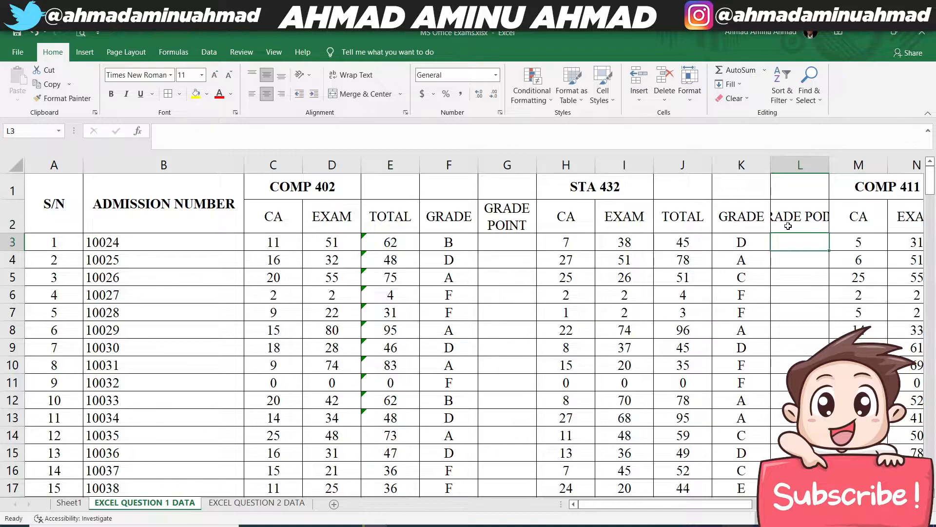
pyautogui.click(800, 214)
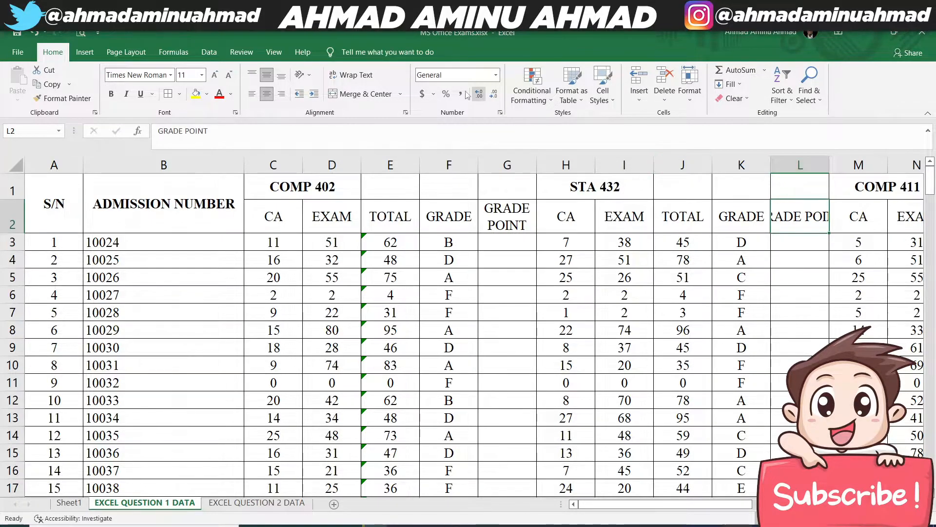
pyautogui.click(352, 75)
# - Insert a column after the COMP 411 GRADE column with the wrapped heading GRADE POINT in Q2
pyautogui.moveTo(612, 504); pyautogui.dragTo(713, 504)
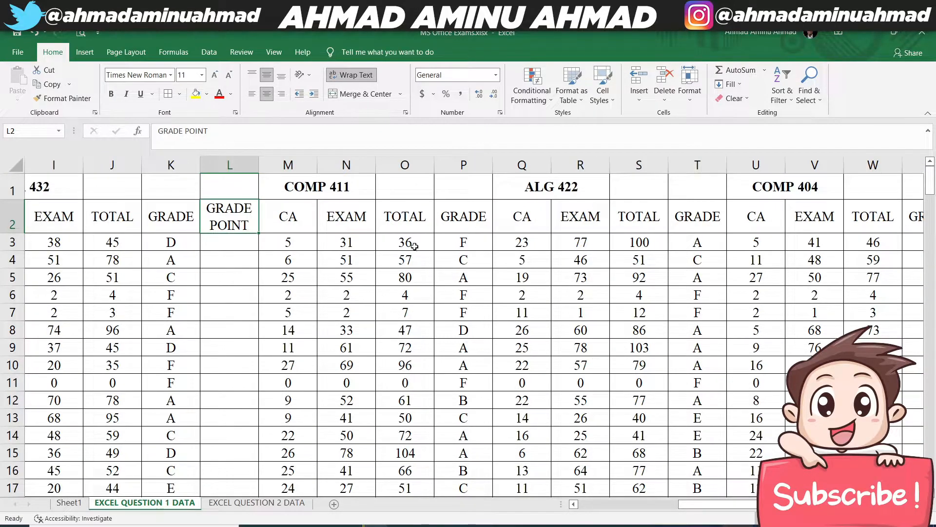
pyautogui.click(524, 165)
pyautogui.rightClick(532, 166)
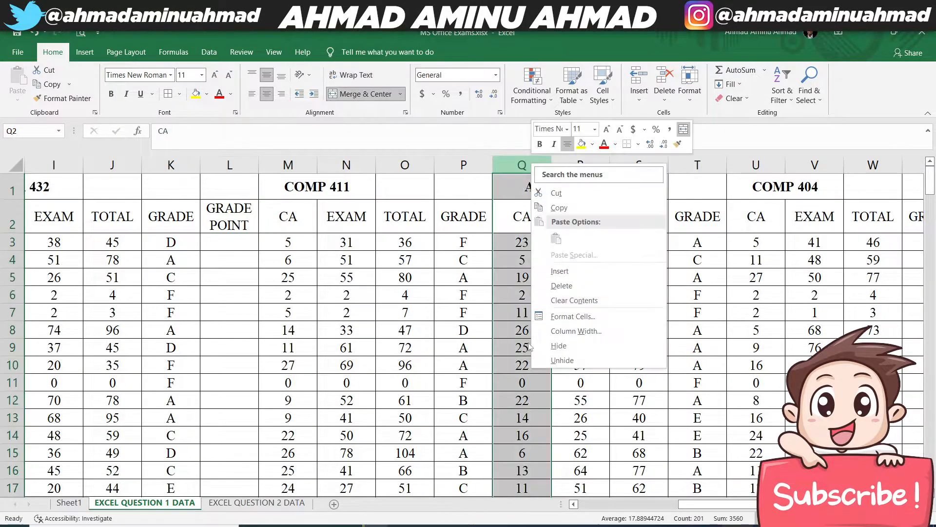
pyautogui.click(555, 271)
pyautogui.click(507, 219)
pyautogui.write('GRADE')
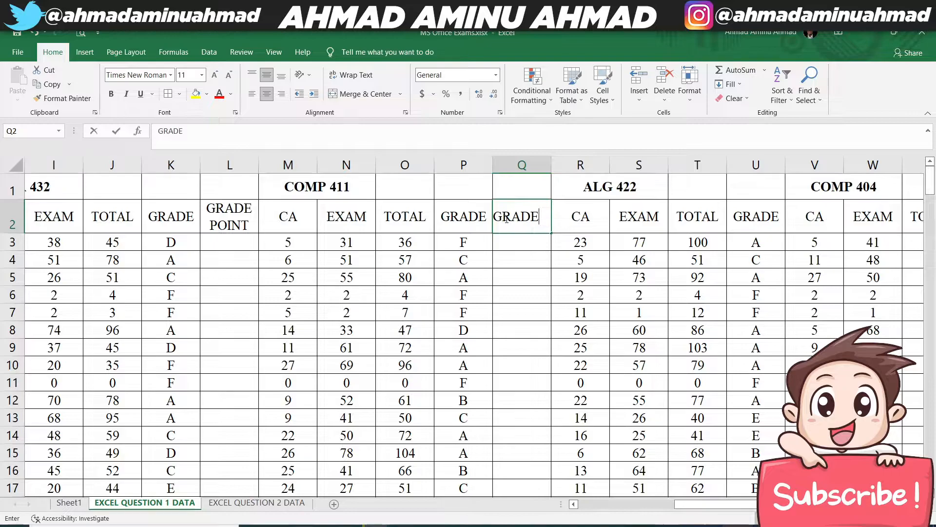
pyautogui.write(' POINT')
pyautogui.press('Return')
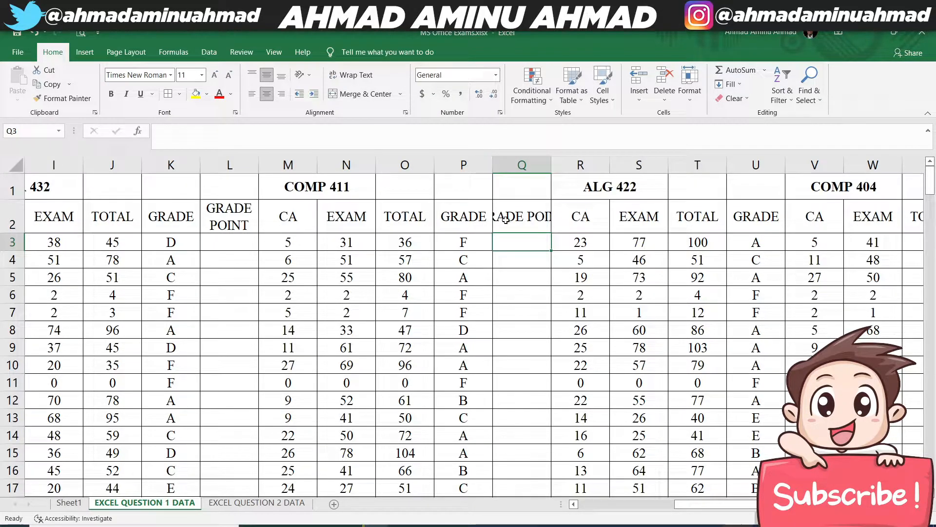
pyautogui.click(494, 209)
pyautogui.click(351, 75)
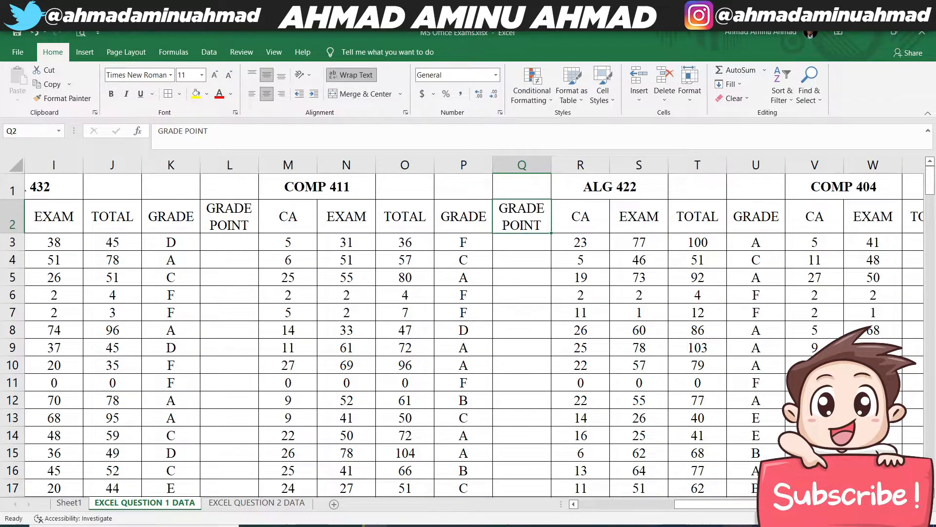
# - Insert a column after the ALG 422 GRADE column with the wrapped heading GRADE POINT in V2
pyautogui.rightClick(814, 166)
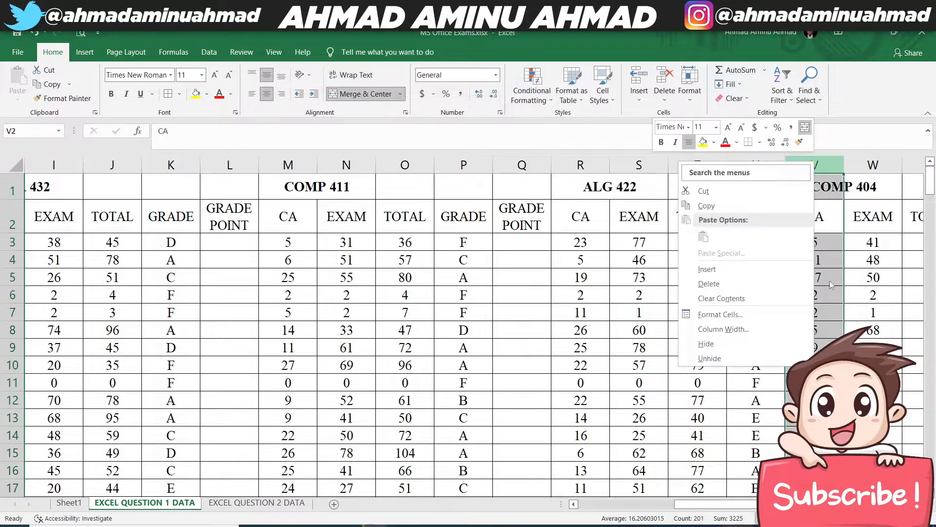
pyautogui.click(730, 277)
pyautogui.click(803, 225)
pyautogui.write('GRADE POINT')
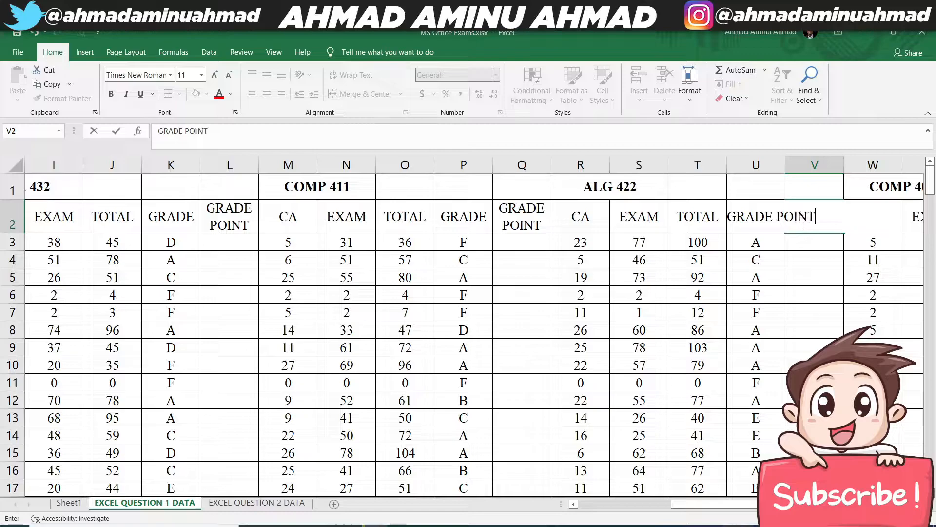
pyautogui.press('Return')
pyautogui.click(801, 224)
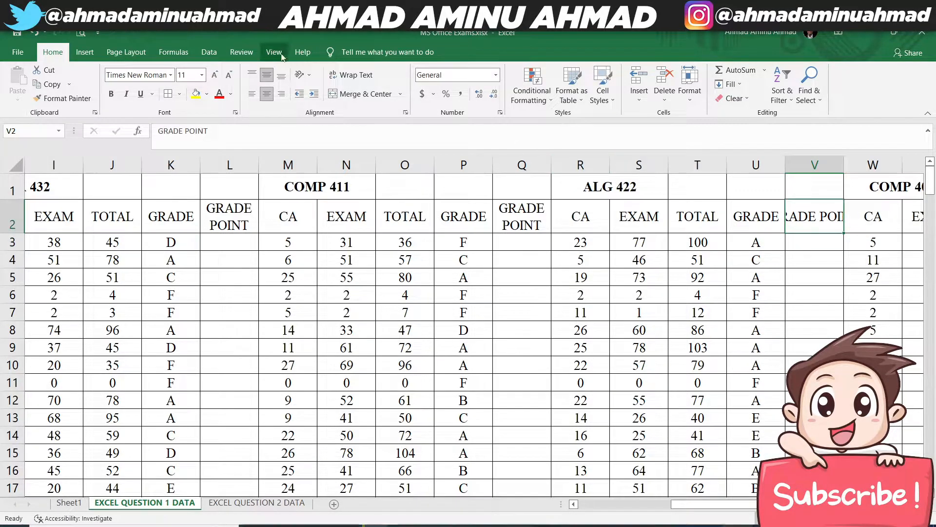
pyautogui.click(352, 75)
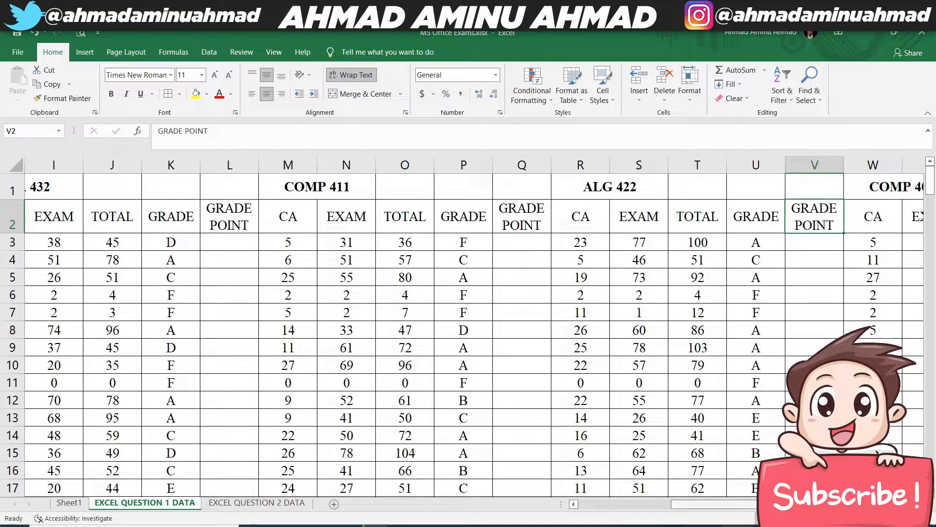
# - Insert a blank column between the COMP 404 GRADE column and the GRAND TOTAL column
pyautogui.hscroll(5, 800, 215)
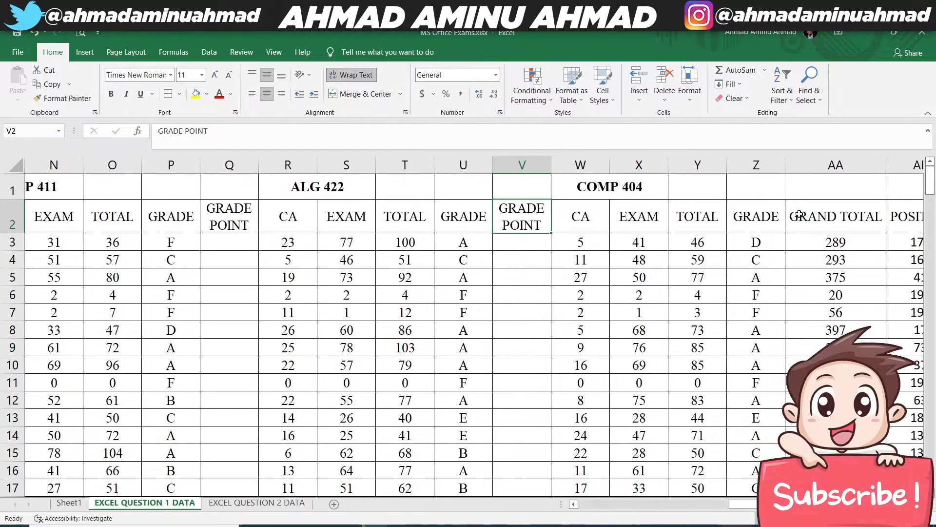
pyautogui.click(811, 165)
pyautogui.rightClick(808, 165)
pyautogui.click(701, 269)
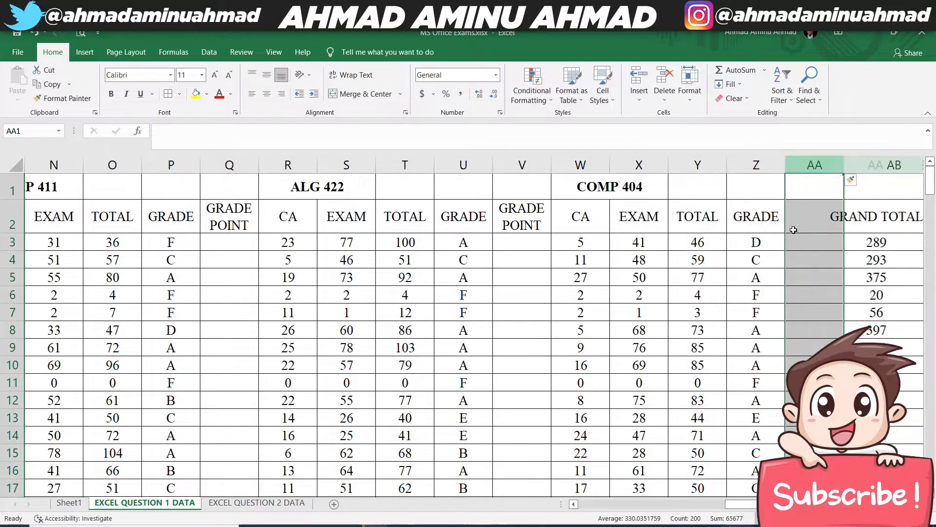
# - Enter the heading GRADE POINT in AA2 for COMP 404 and wrap its text
pyautogui.click(796, 219)
pyautogui.write('GARD')
pyautogui.write('E')
pyautogui.press('BackSpace')
pyautogui.press('BackSpace')
pyautogui.press('BackSpace')
pyautogui.press('BackSpace')
pyautogui.write('RADE POIN')
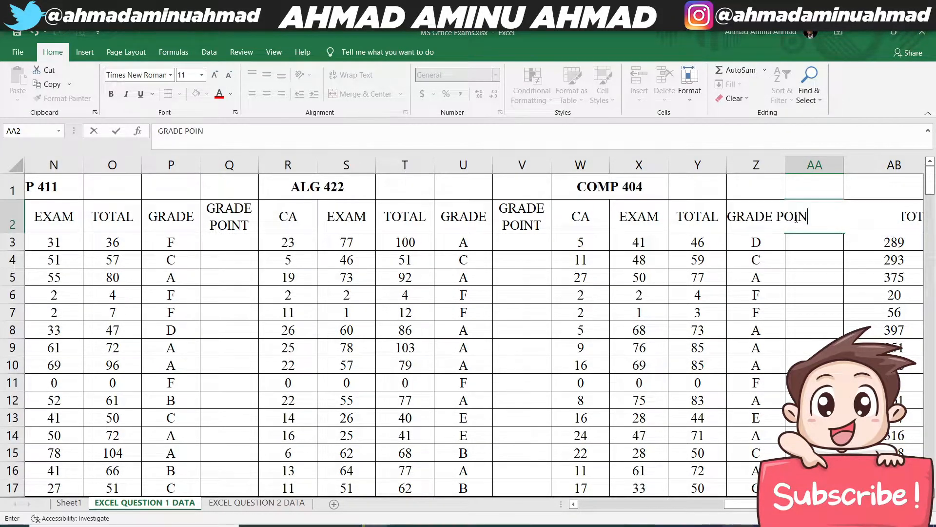
pyautogui.write('T')
pyautogui.press('Return')
pyautogui.click(794, 216)
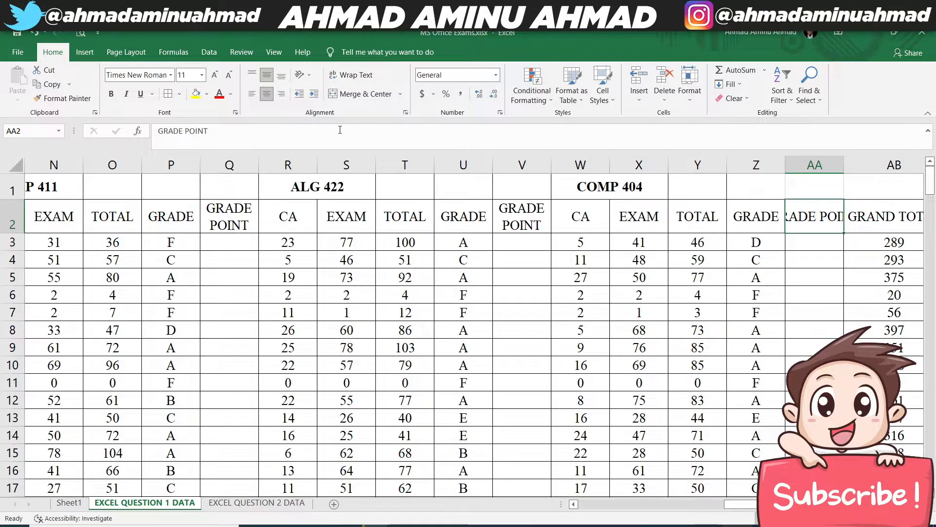
pyautogui.click(352, 75)
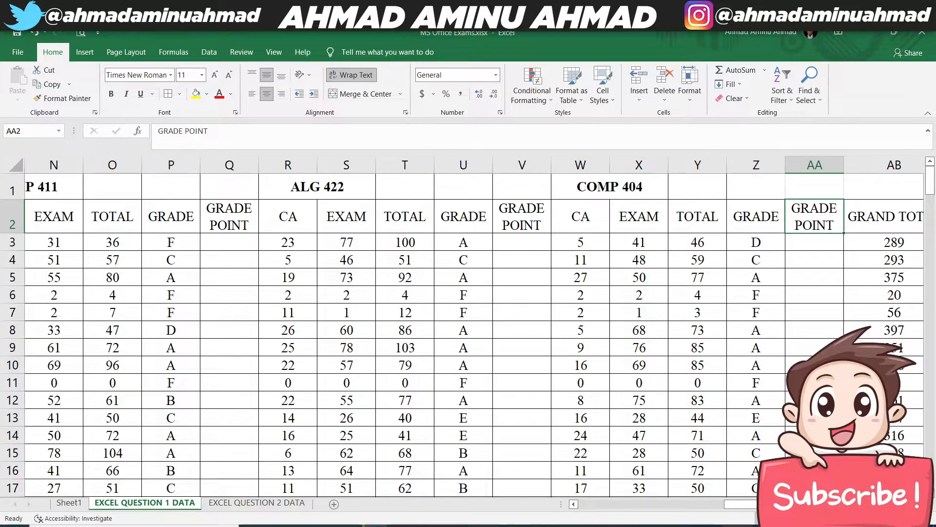
# - Start a nested IF formula in G3 for COMP 402 that returns 5 when grade F3 equals "A"
pyautogui.click(641, 506)
pyautogui.click(518, 241)
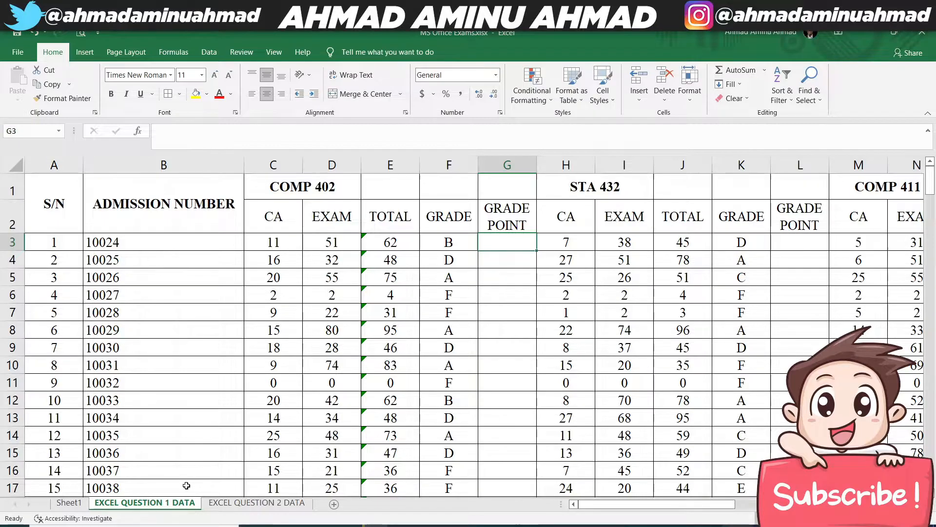
pyautogui.write('=IF')
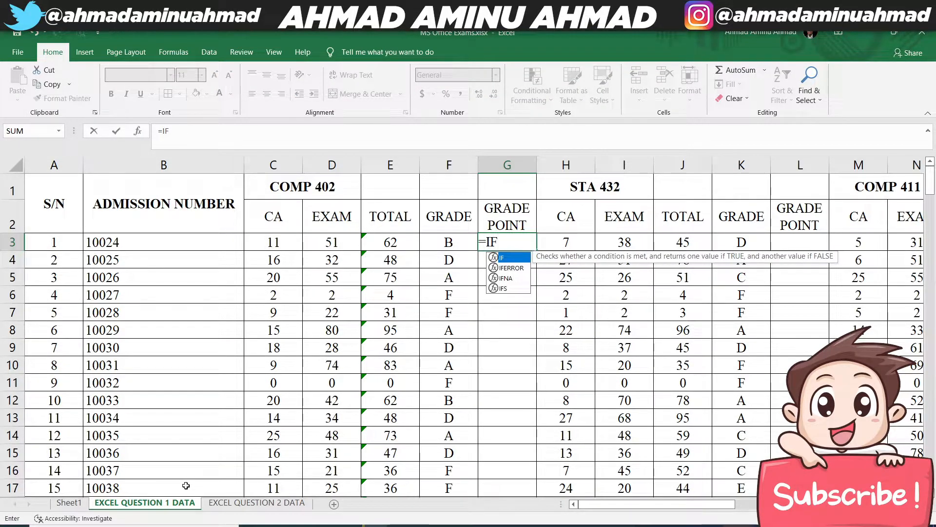
pyautogui.write('(F')
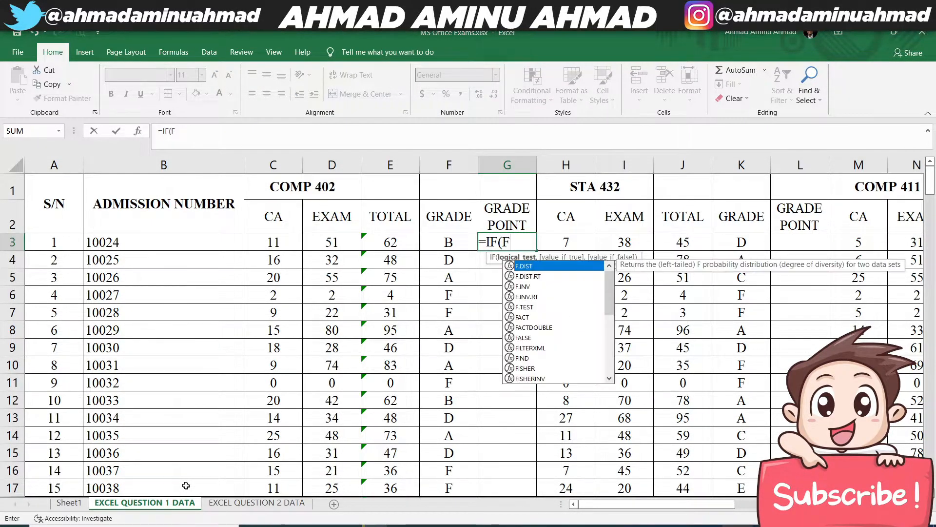
pyautogui.press('BackSpace')
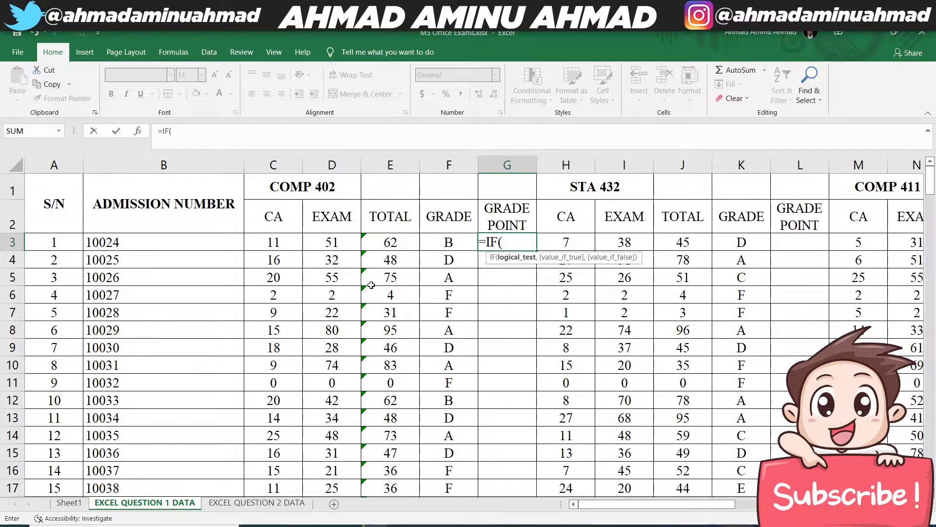
pyautogui.click(445, 240)
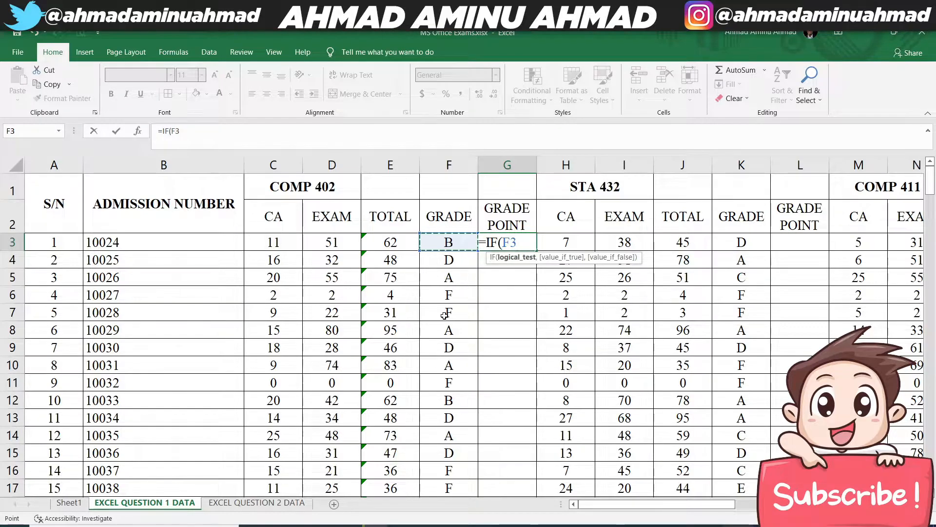
pyautogui.write('="')
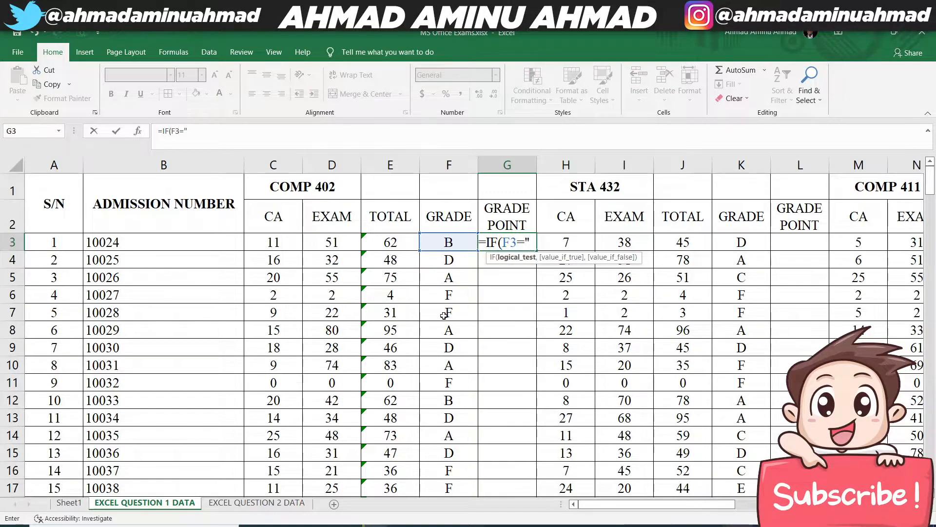
pyautogui.write('A",5')
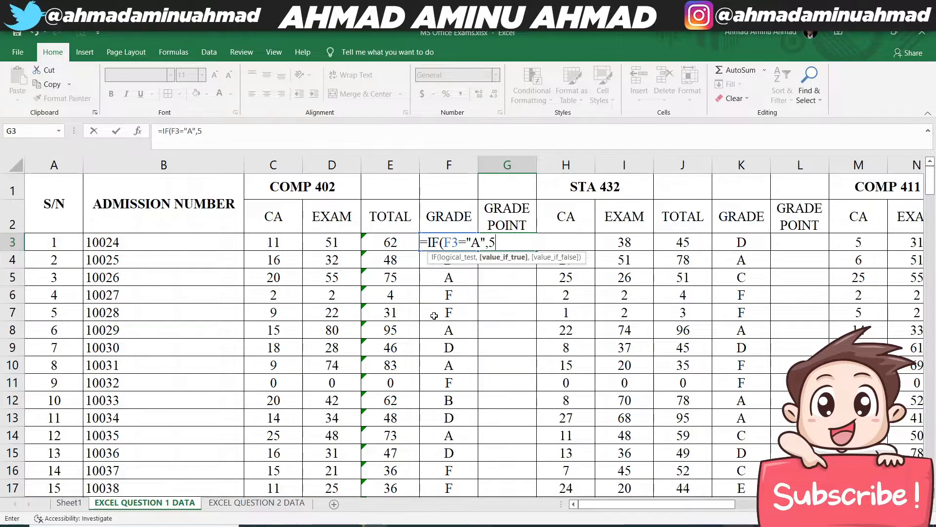
# - Extend the G3 formula with nested IFs returning 4 when F3 is "B" and 3 when it is "C"
pyautogui.write(',')
pyautogui.write('IF(F')
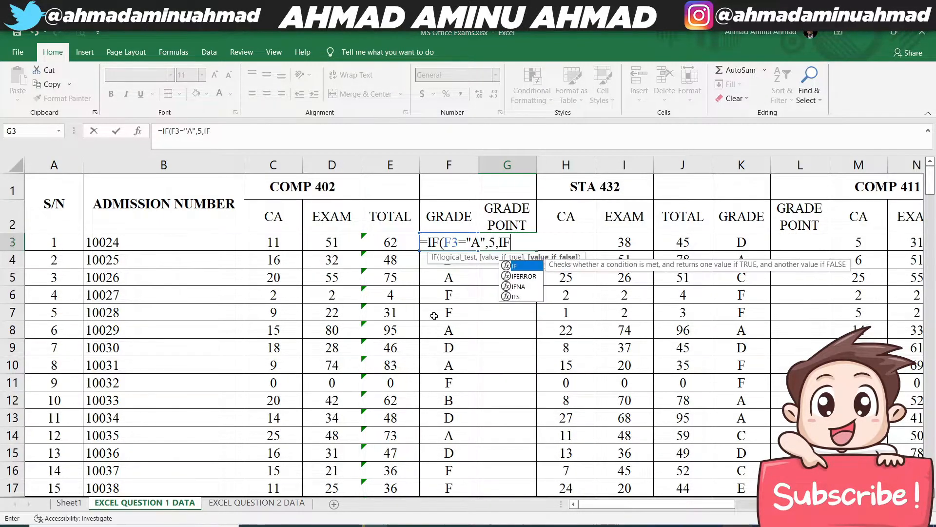
pyautogui.write('3')
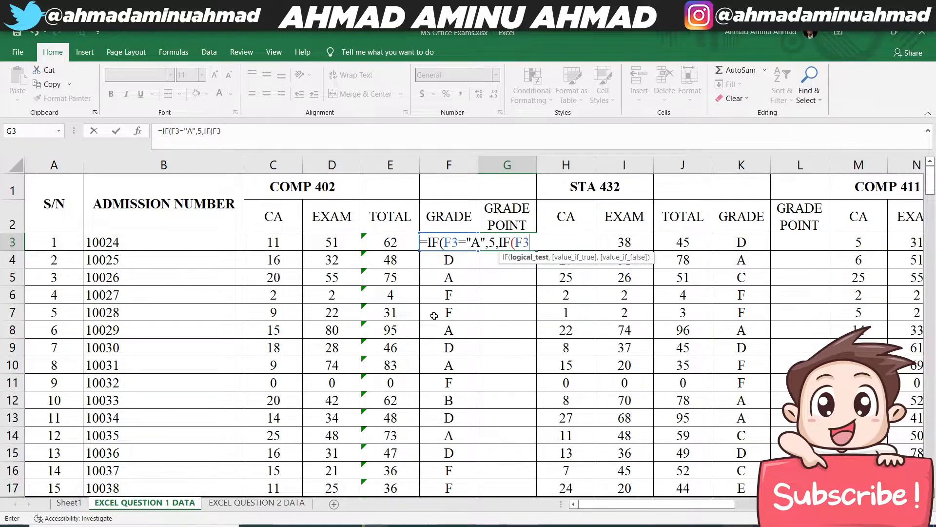
pyautogui.press('BackSpace')
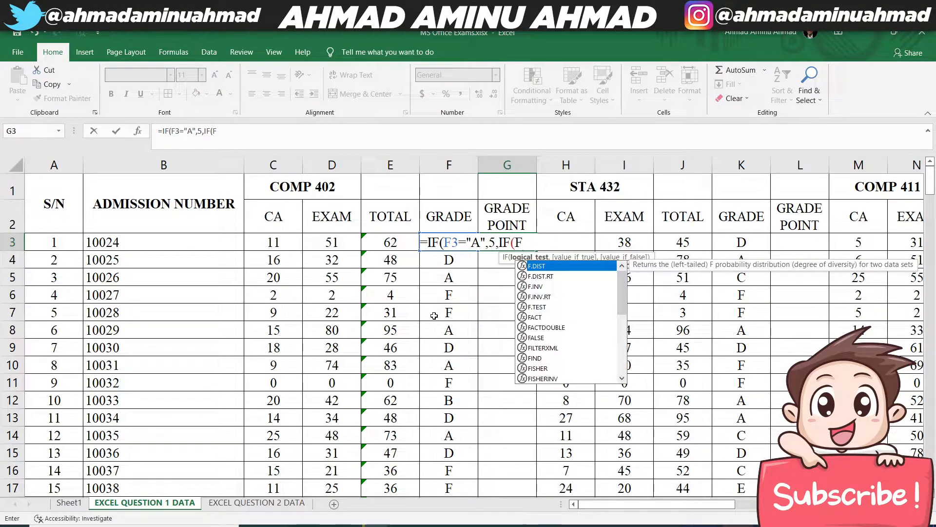
pyautogui.write('3=')
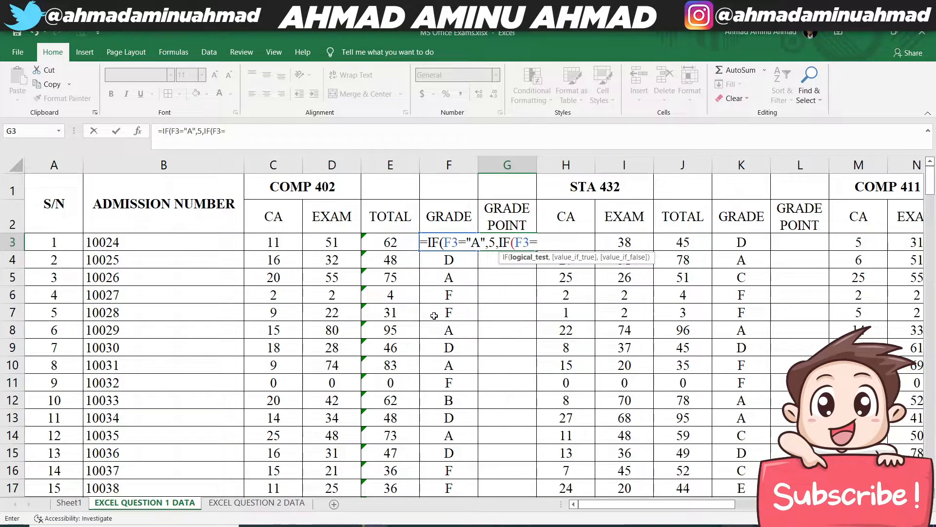
pyautogui.write('"B",4,IF')
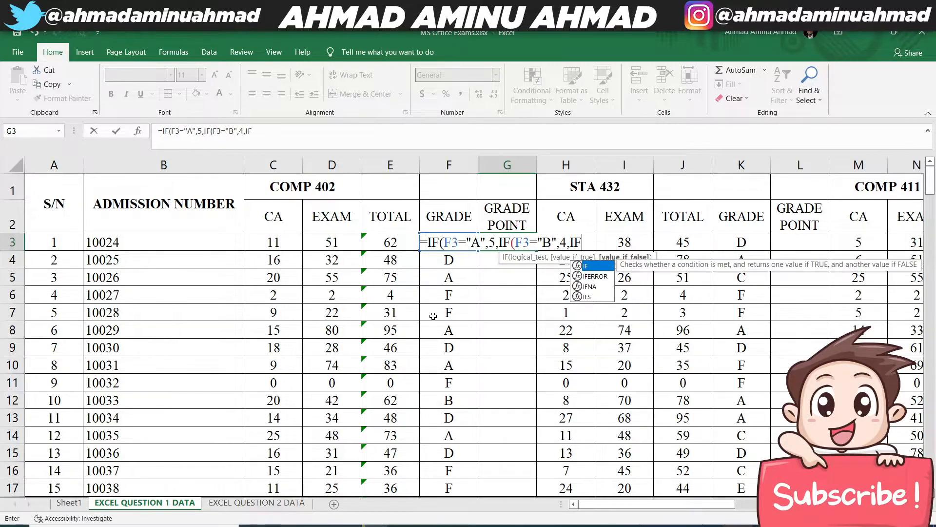
pyautogui.write('(F3')
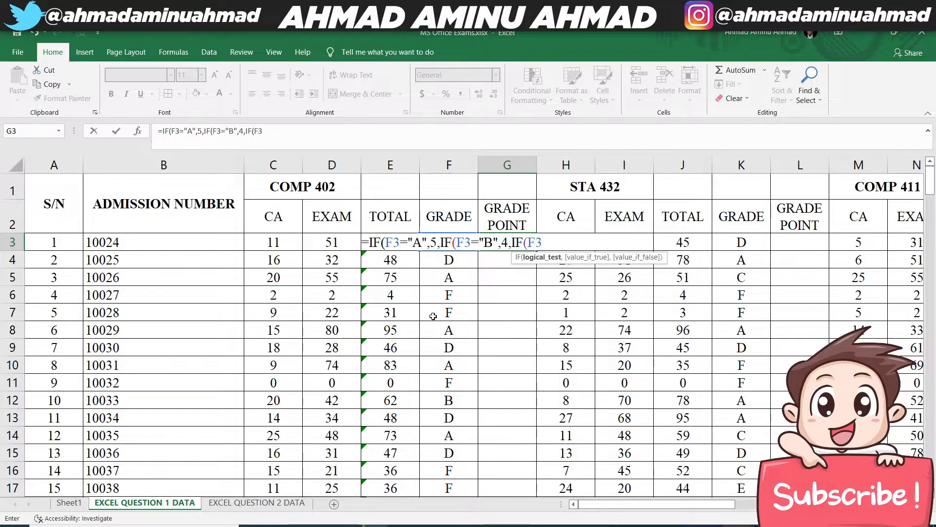
pyautogui.write('="')
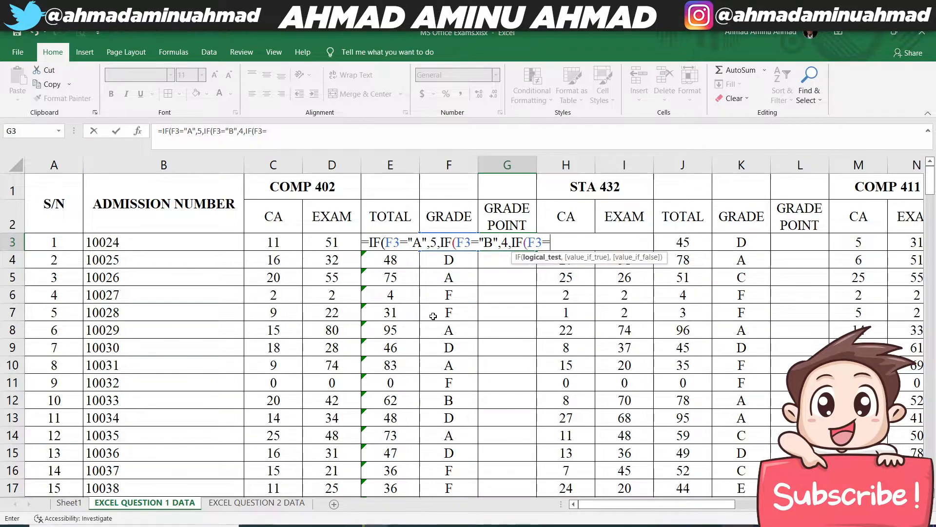
pyautogui.write('C",')
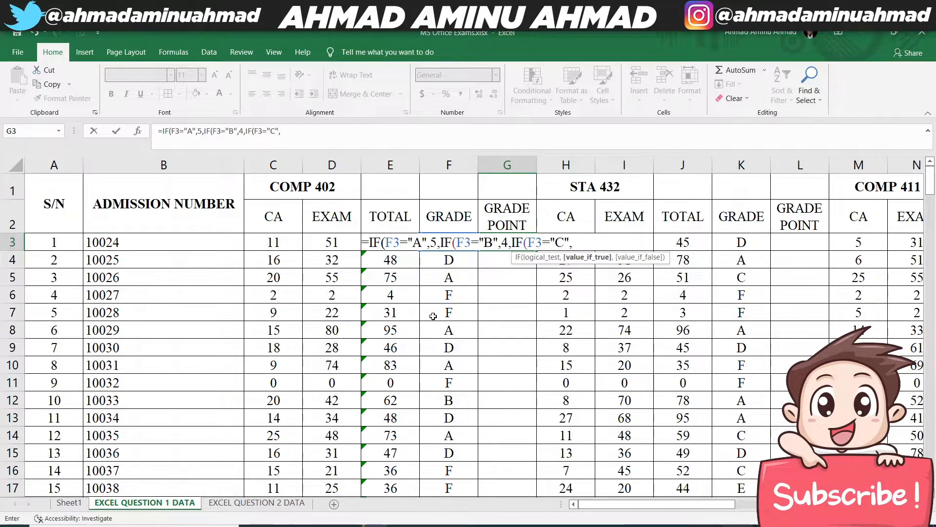
pyautogui.write('3,IF')
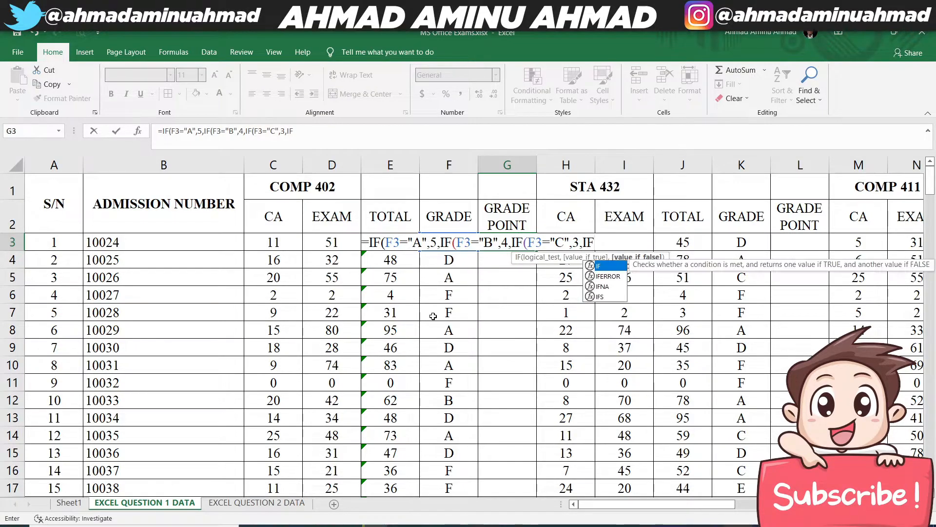
pyautogui.write('(F3')
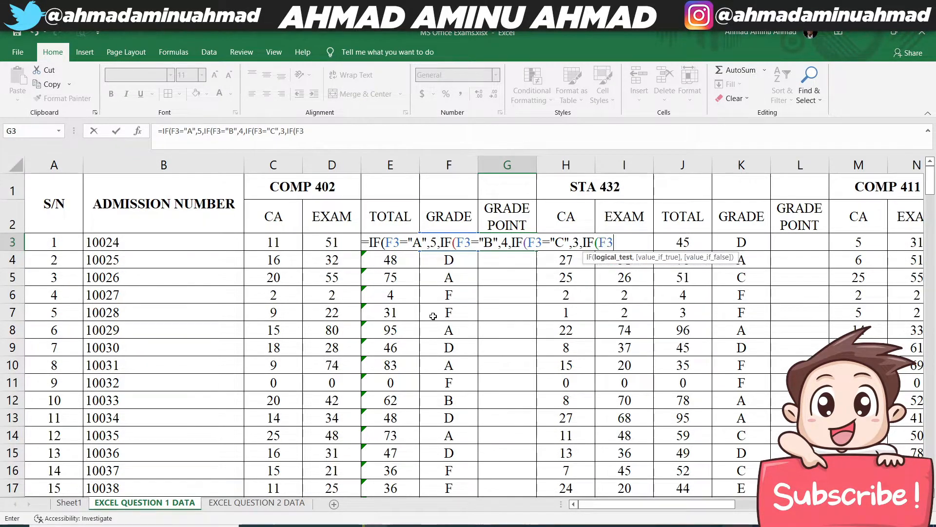
pyautogui.write('="D",')
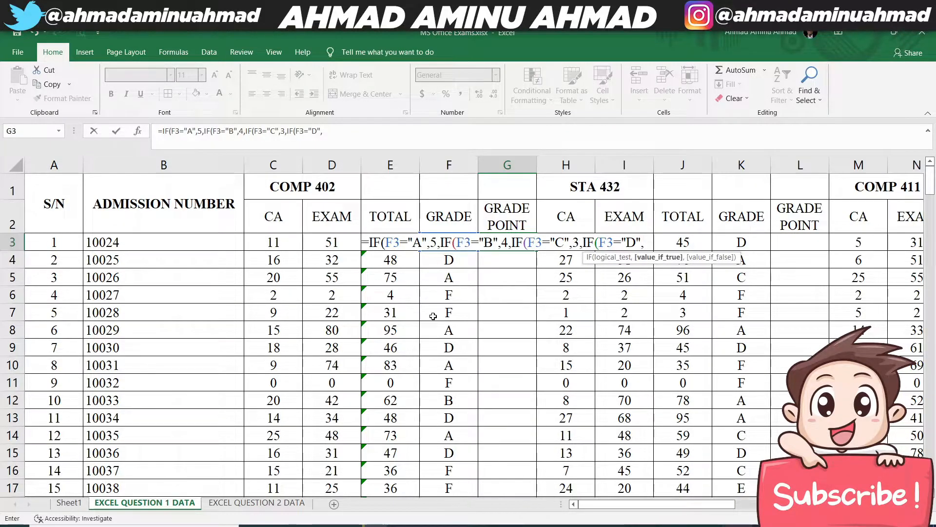
pyautogui.write('2,IF')
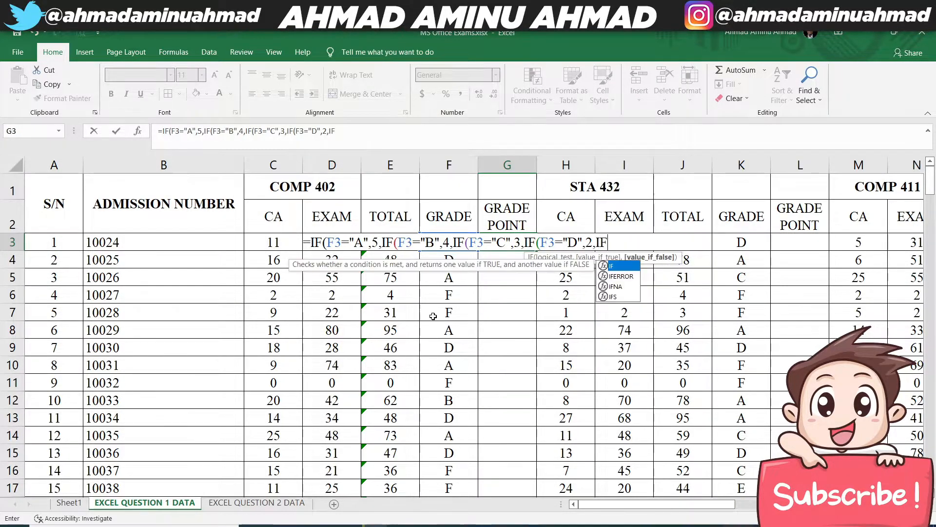
pyautogui.write('(F3=')
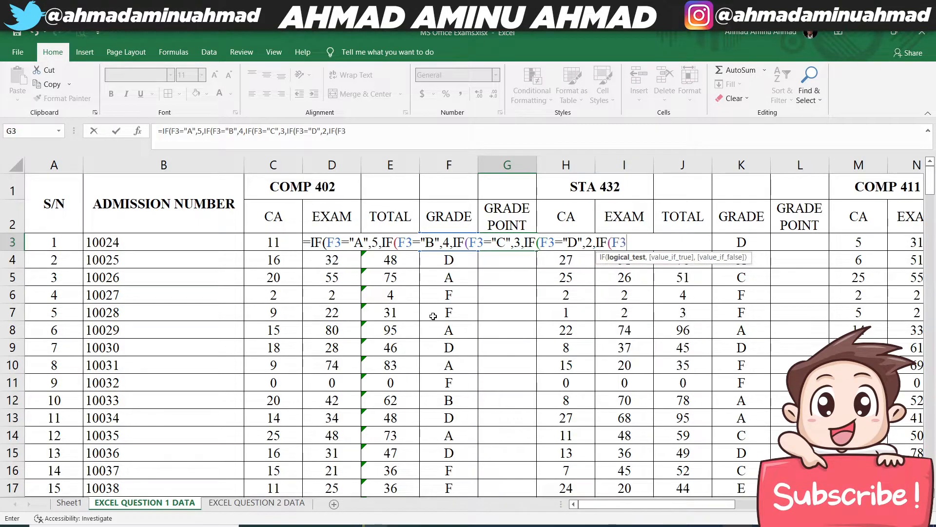
pyautogui.write('"')
pyautogui.write('E",')
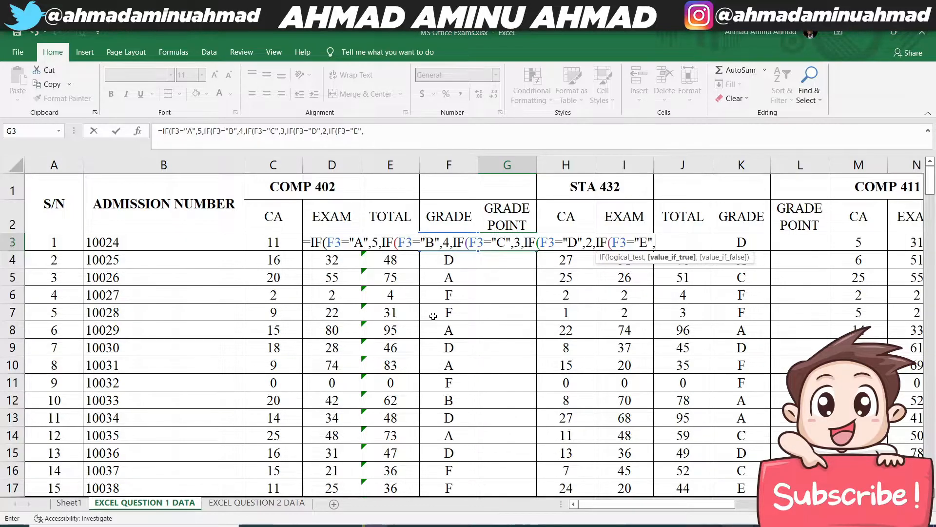
pyautogui.write('1,IF(')
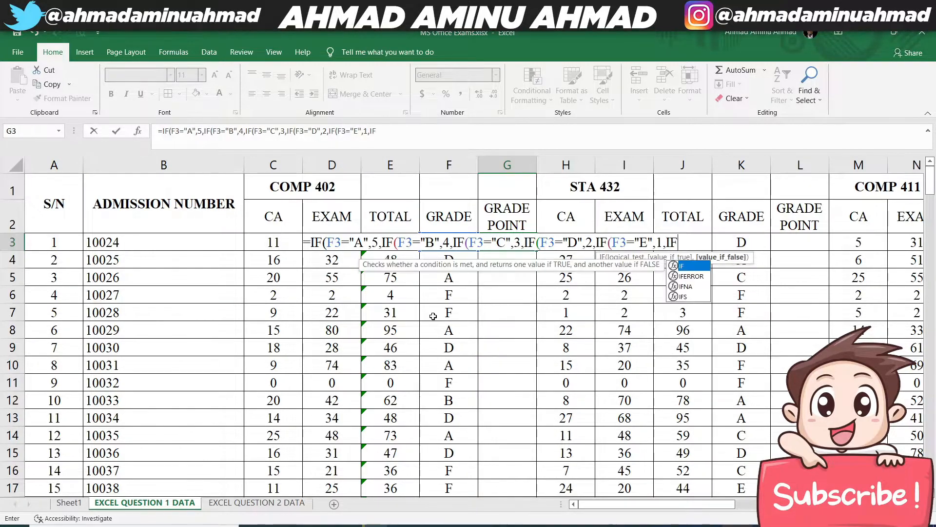
# - Finish the G3 formula with an IF returning 0 when F3 is "F", close all six brackets and enter it
pyautogui.write('F3=')
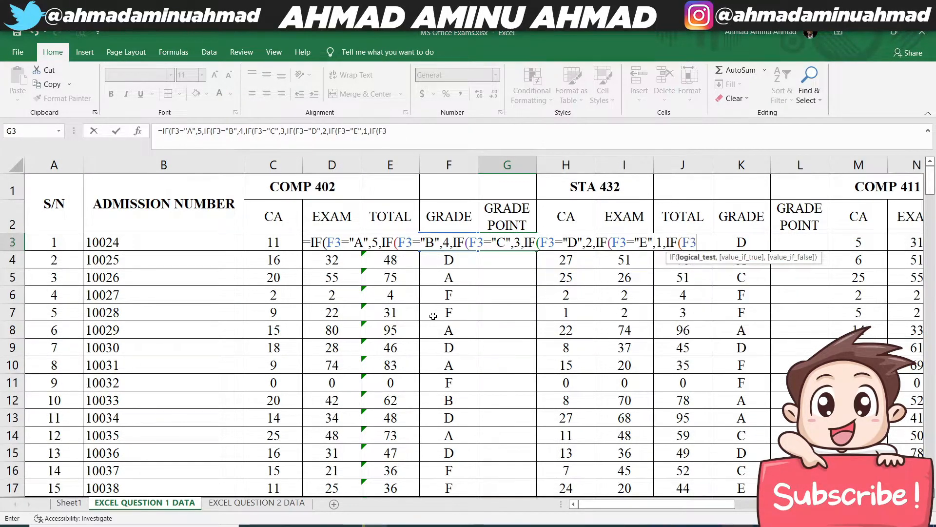
pyautogui.write('"F",0')
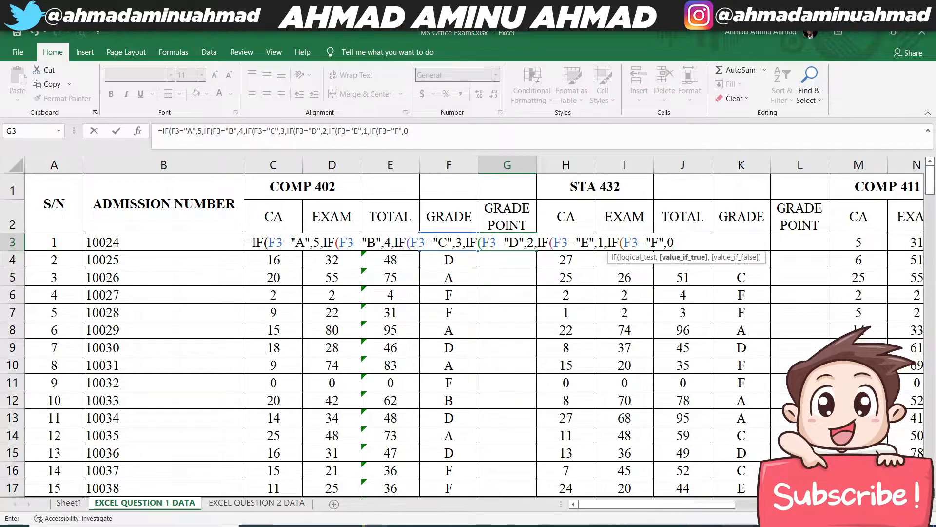
pyautogui.write('))))))')
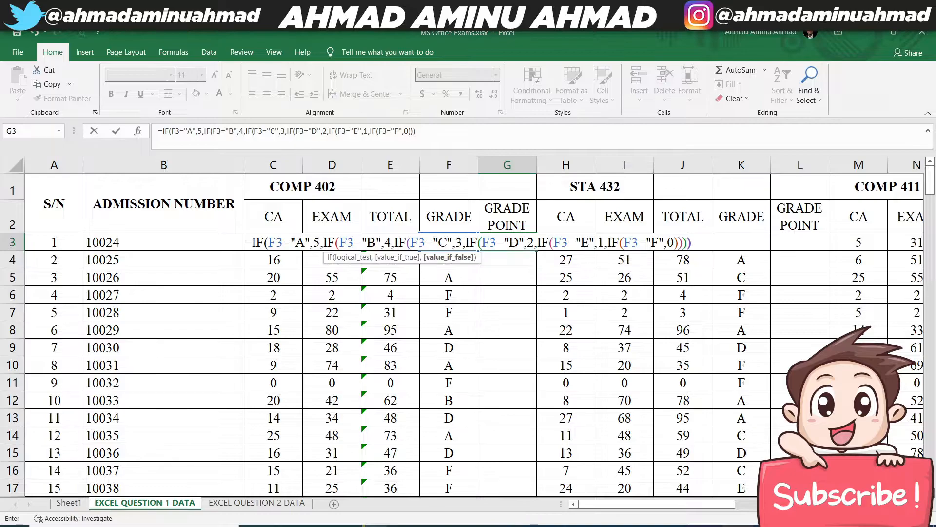
pyautogui.press('Return')
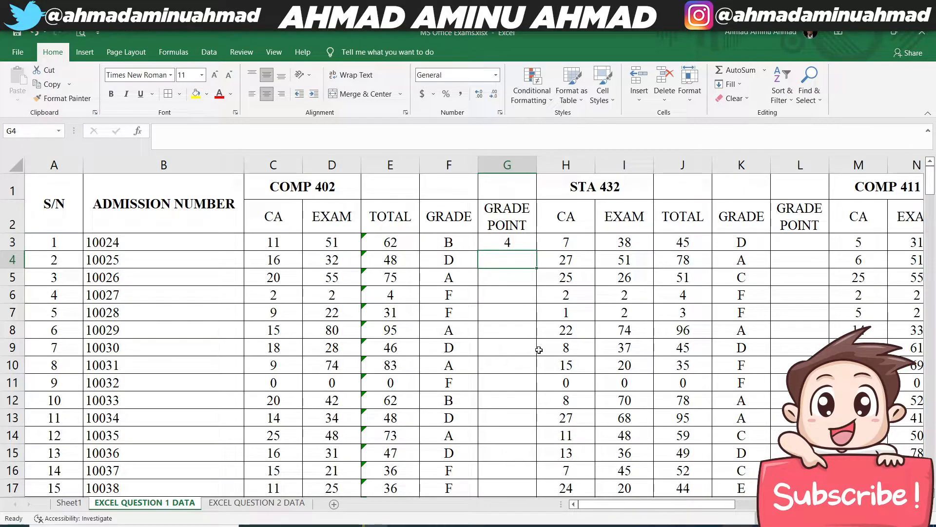
# - Fill the G3 formula down the COMP 402 GRADE POINT column and check several rows against their grades
pyautogui.click(517, 239)
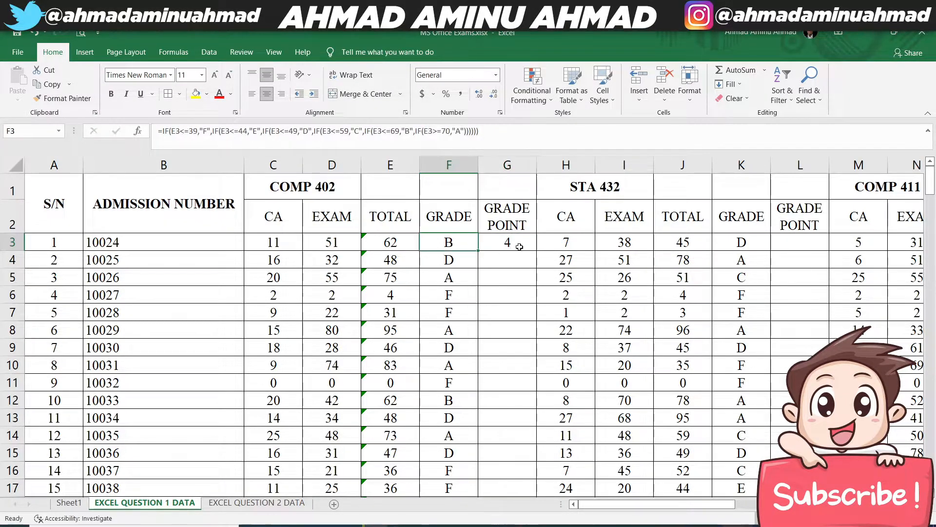
pyautogui.doubleClick(537, 252)
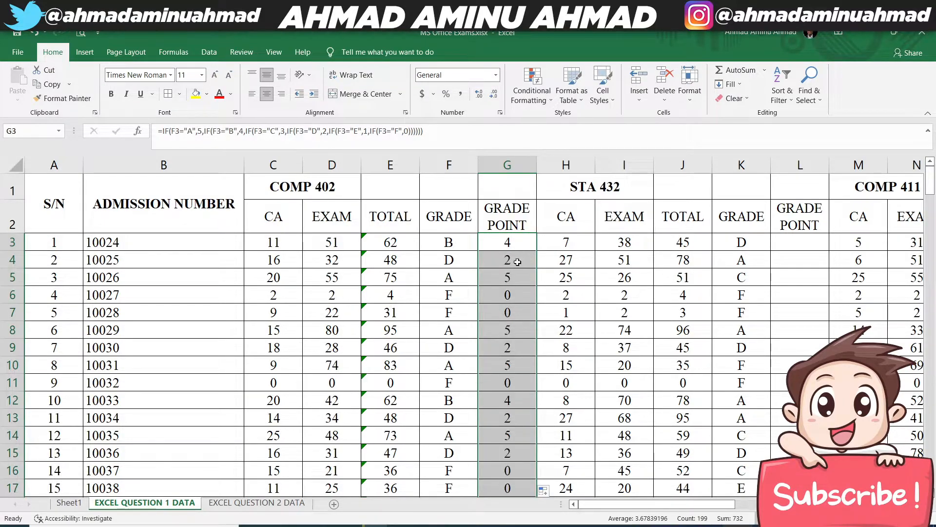
pyautogui.click(528, 263)
pyautogui.click(505, 278)
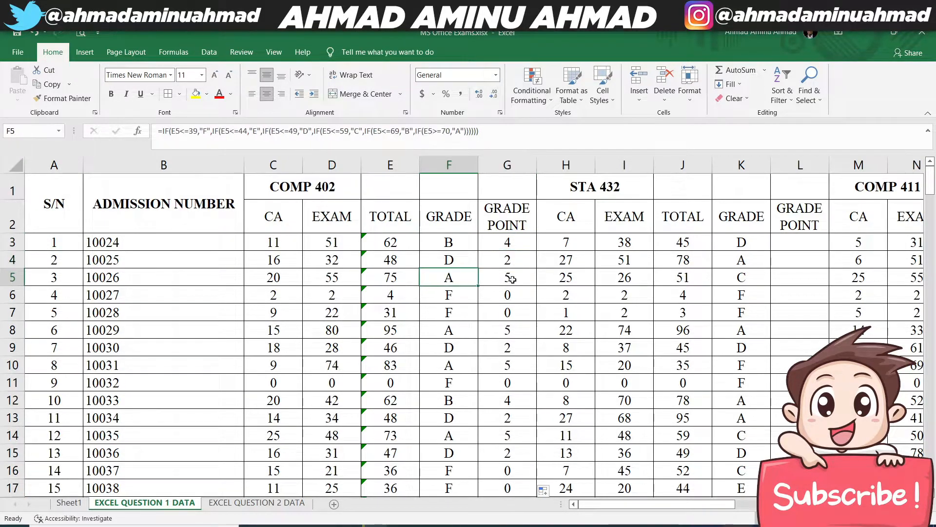
pyautogui.click(512, 294)
pyautogui.click(509, 326)
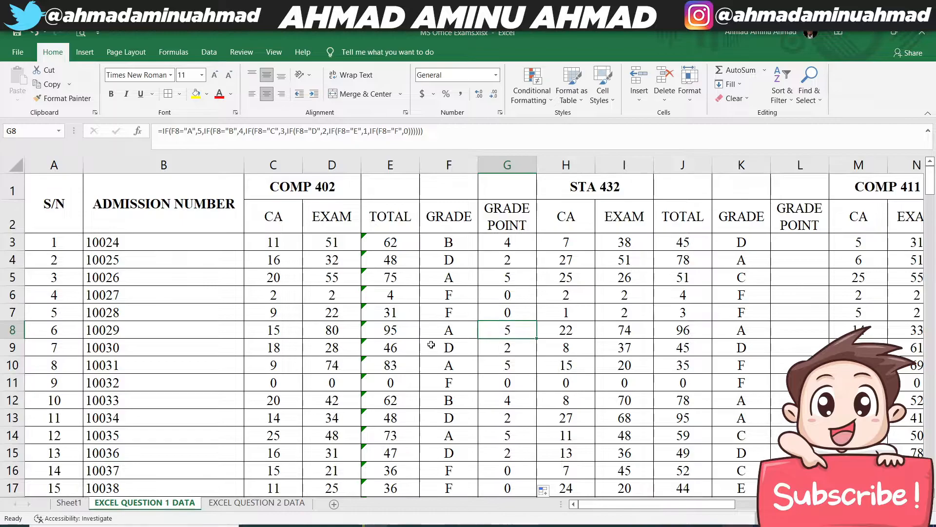
# - Copy the G3 grade point formula to L3 and fill it down the STA 432 GRADE POINT column
pyautogui.click(509, 241)
pyautogui.hotkey('ctrl', 'c')
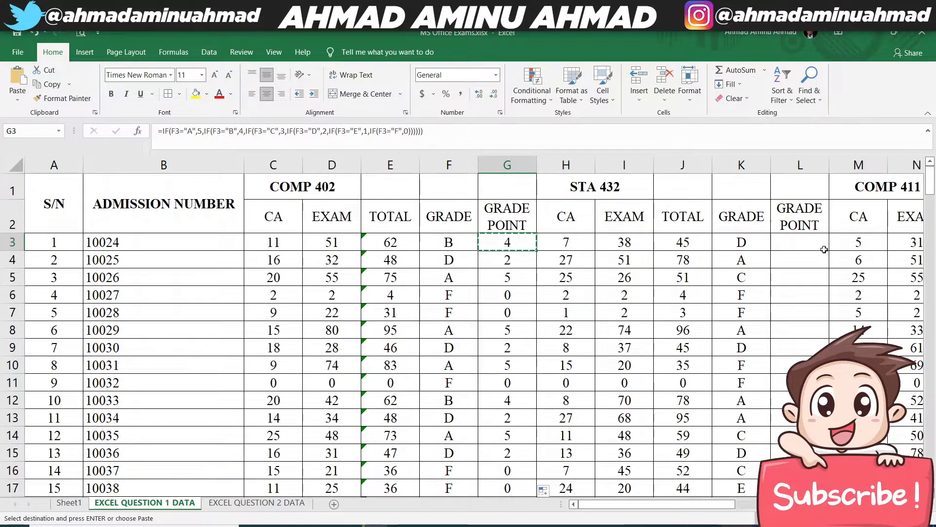
pyautogui.click(804, 243)
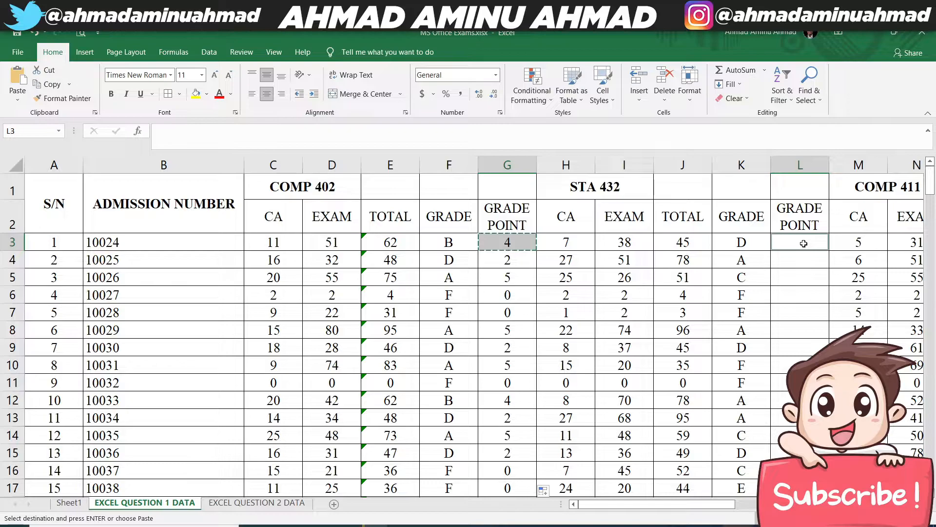
pyautogui.click(507, 241)
pyautogui.click(787, 241)
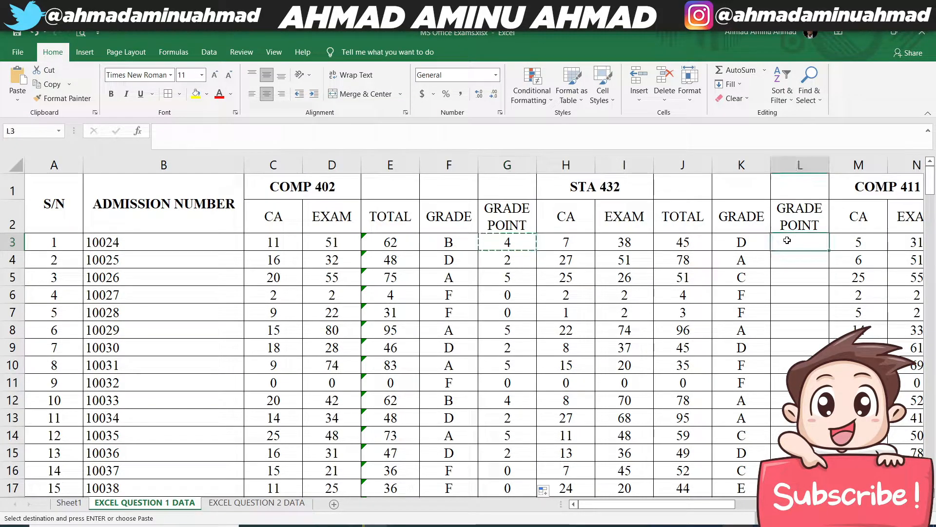
pyautogui.hotkey('ctrl', 'v')
pyautogui.doubleClick(828, 250)
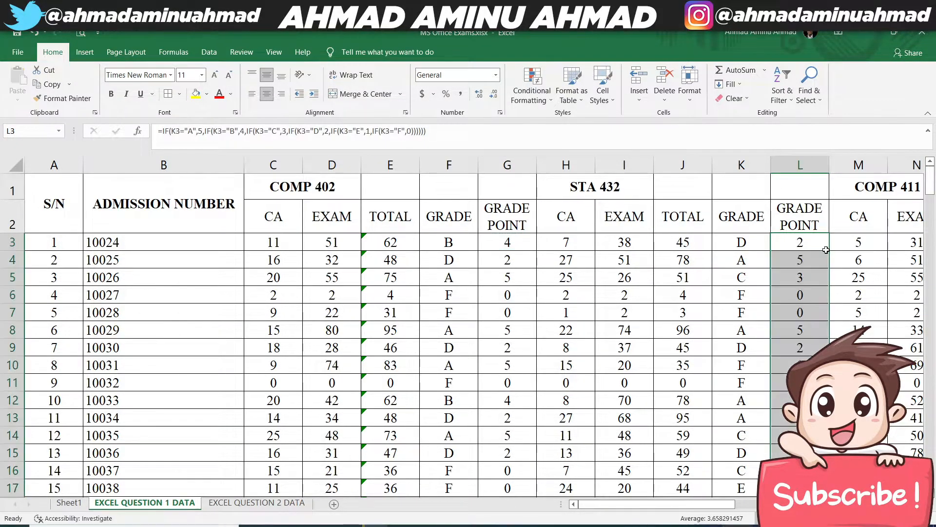
# - Copy the L3 formula to Q3 and fill it down the COMP 411 GRADE POINT column
pyautogui.moveTo(713, 510); pyautogui.dragTo(713, 508)
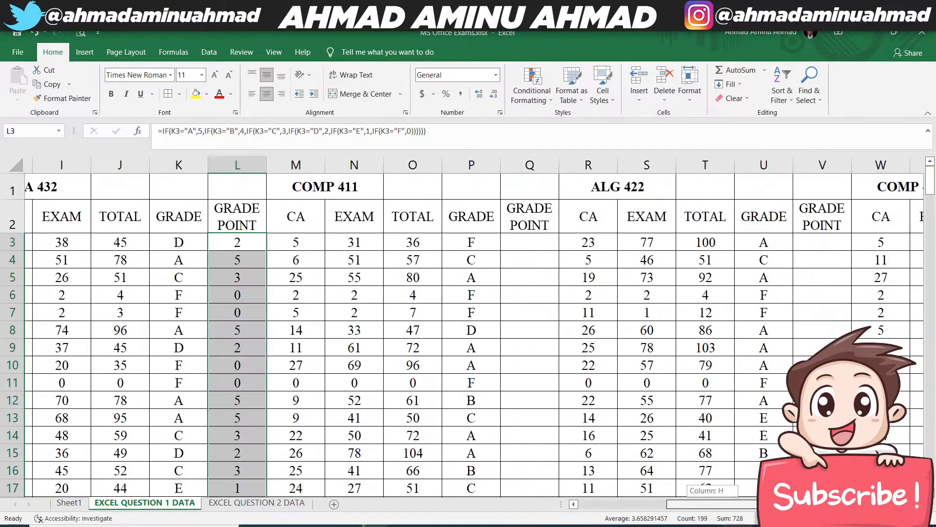
pyautogui.click(231, 240)
pyautogui.hotkey('ctrl', 'c')
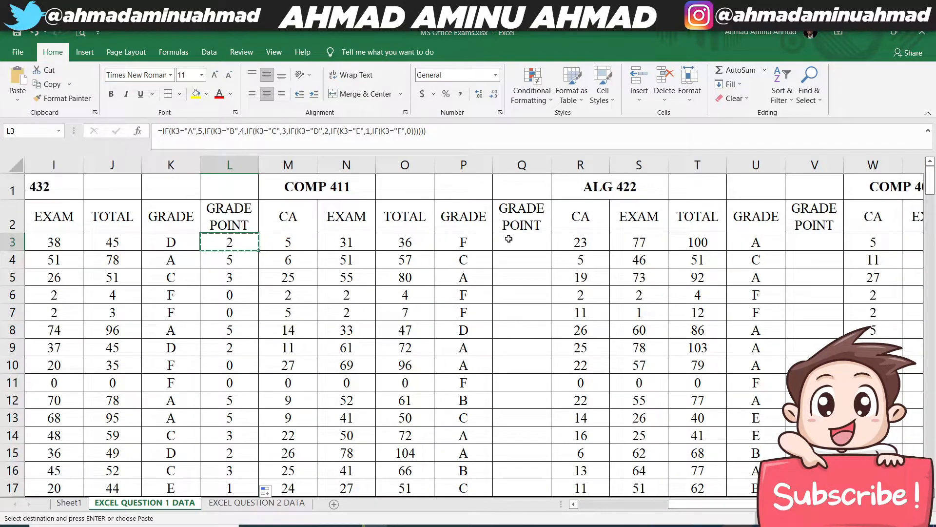
pyautogui.click(517, 243)
pyautogui.hotkey('ctrl', 'v')
pyautogui.doubleClick(549, 253)
# - Copy the Q3 formula to V3 and fill it down the ALG 422 GRADE POINT column
pyautogui.click(522, 242)
pyautogui.hotkey('ctrl', 'c')
pyautogui.click(808, 243)
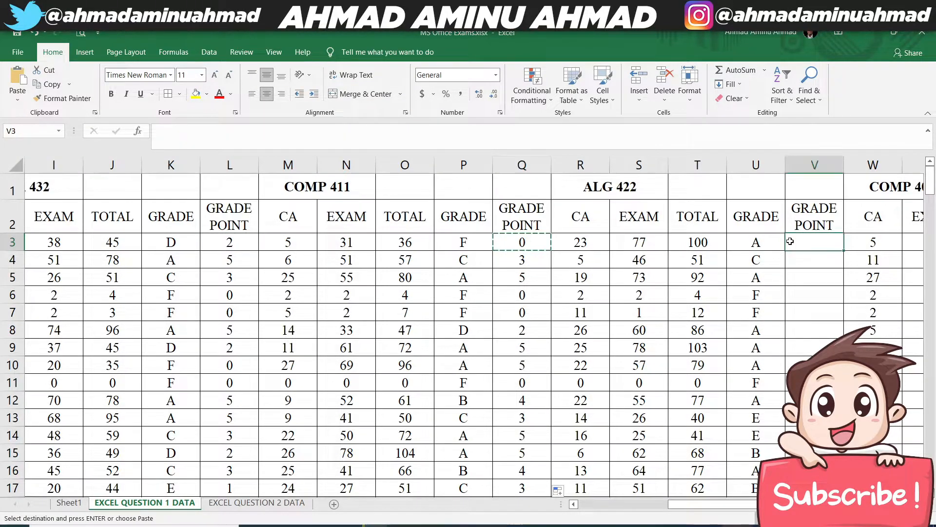
pyautogui.hotkey('ctrl', 'v')
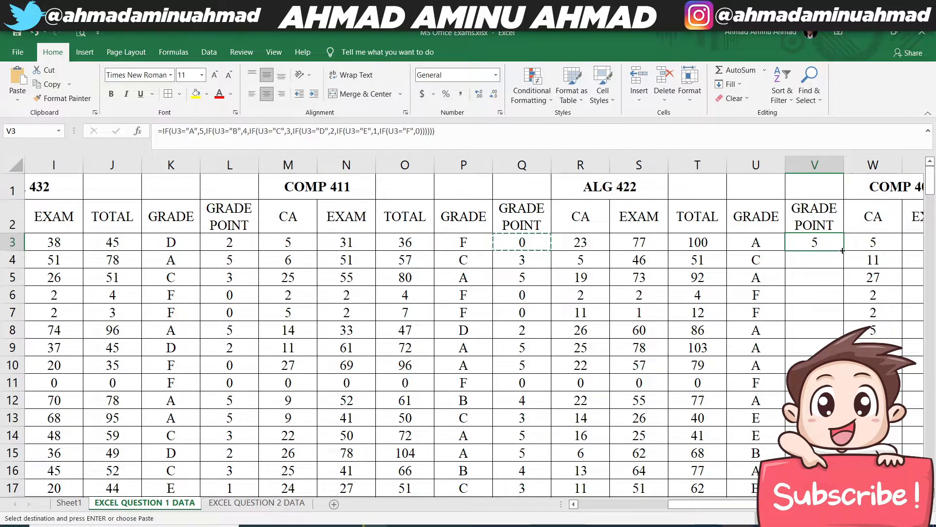
pyautogui.doubleClick(842, 250)
# - Copy the V3 formula to AA3 and fill it down the COMP 404 GRADE POINT column
pyautogui.hscroll(1, 842, 251)
pyautogui.hscroll(3, 473, 342)
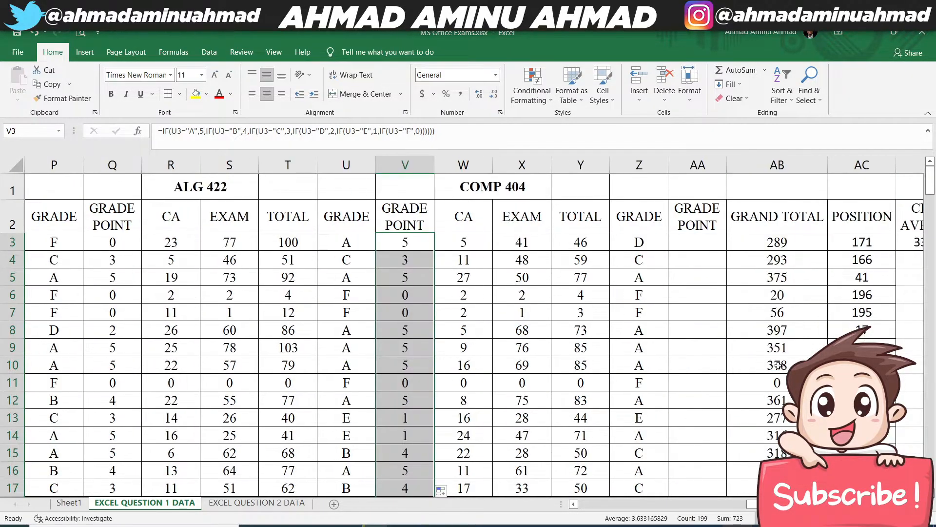
pyautogui.click(404, 238)
pyautogui.hotkey('ctrl', 'c')
pyautogui.click(683, 243)
pyautogui.hotkey('ctrl', 'v')
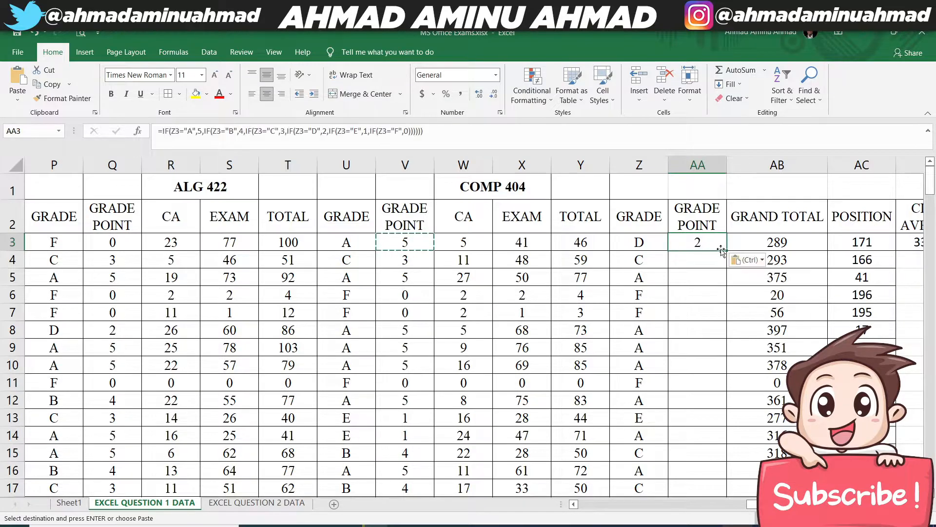
pyautogui.doubleClick(727, 250)
pyautogui.click(709, 244)
pyautogui.hotkey('ctrl', 'c')
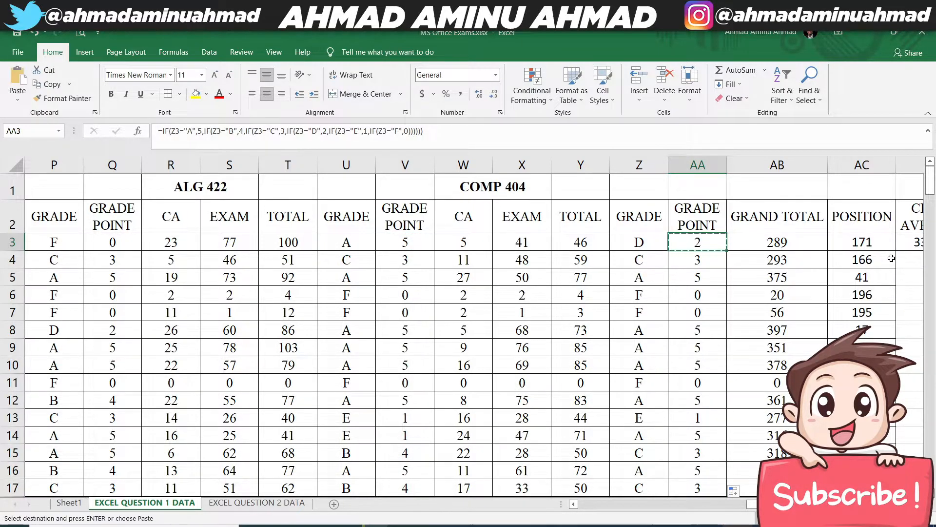
pyautogui.click(592, 272)
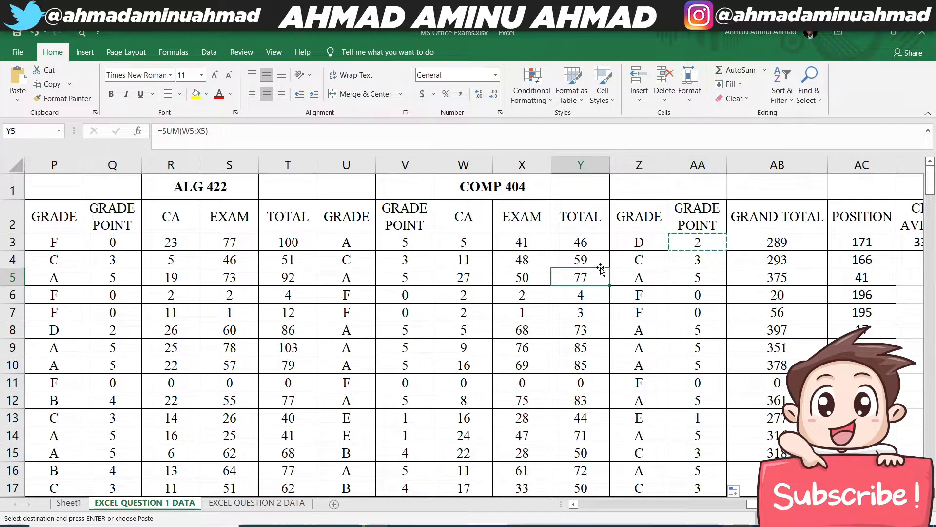
# - Read question 6 on Sheet1 and copy its four remark criteria in C38:C41
pyautogui.click(69, 502)
pyautogui.click(145, 345)
pyautogui.click(127, 437)
pyautogui.scroll(-1, 235, 378)
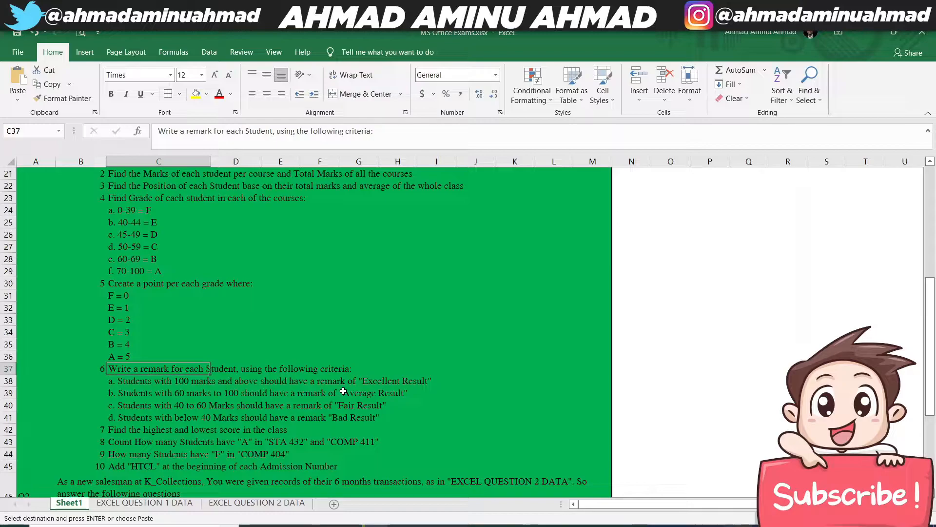
pyautogui.moveTo(137, 381); pyautogui.dragTo(136, 417)
pyautogui.rightClick(134, 415)
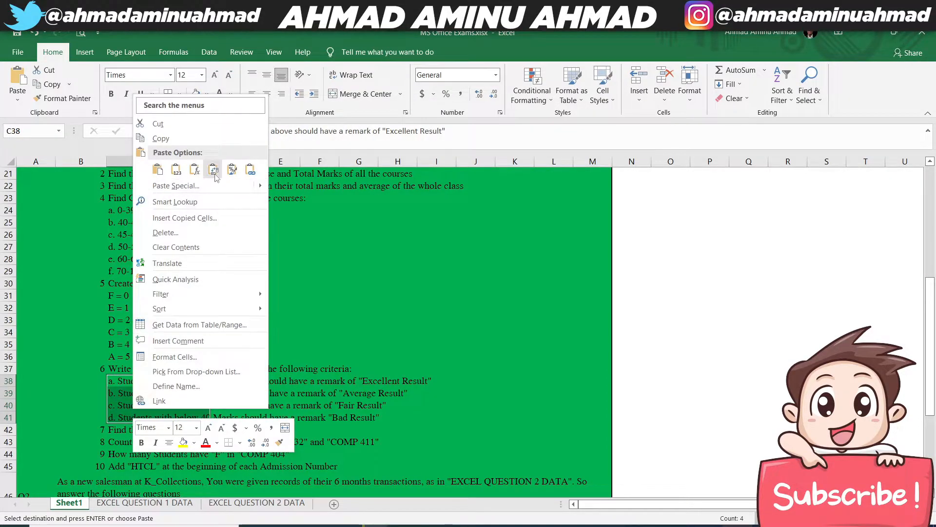
pyautogui.click(157, 139)
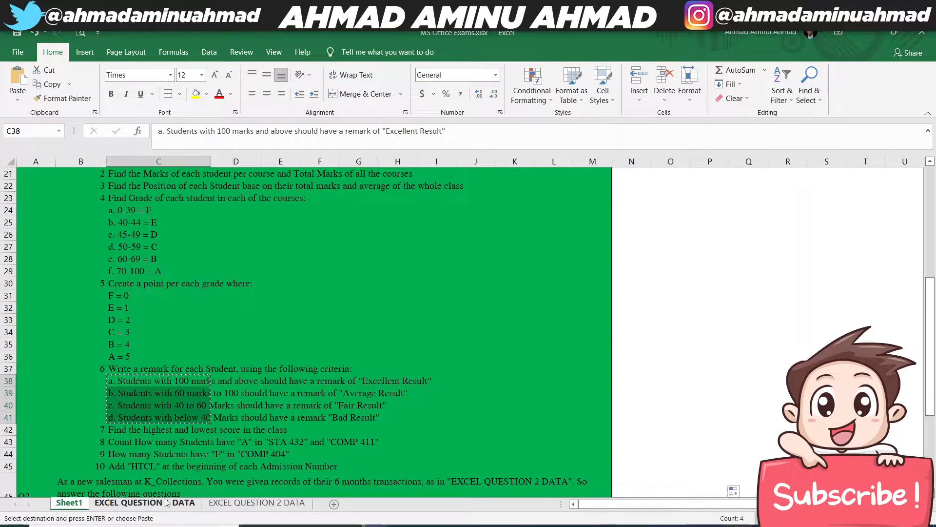
# - Paste the four remark criteria without their source formatting at AG3 on the EXCEL QUESTION 1 DATA sheet
pyautogui.click(144, 502)
pyautogui.hscroll(1, 468, 332)
pyautogui.hscroll(1, 469, 331)
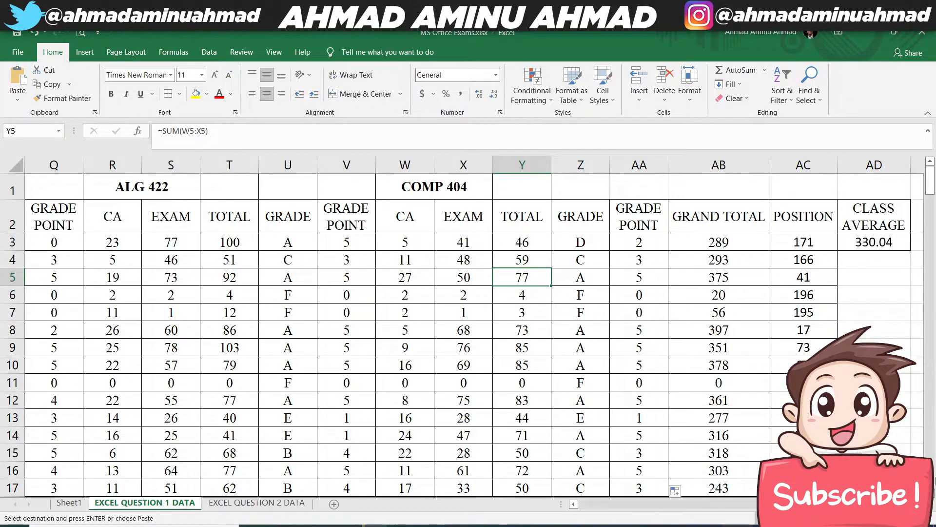
pyautogui.hscroll(6, 757, 259)
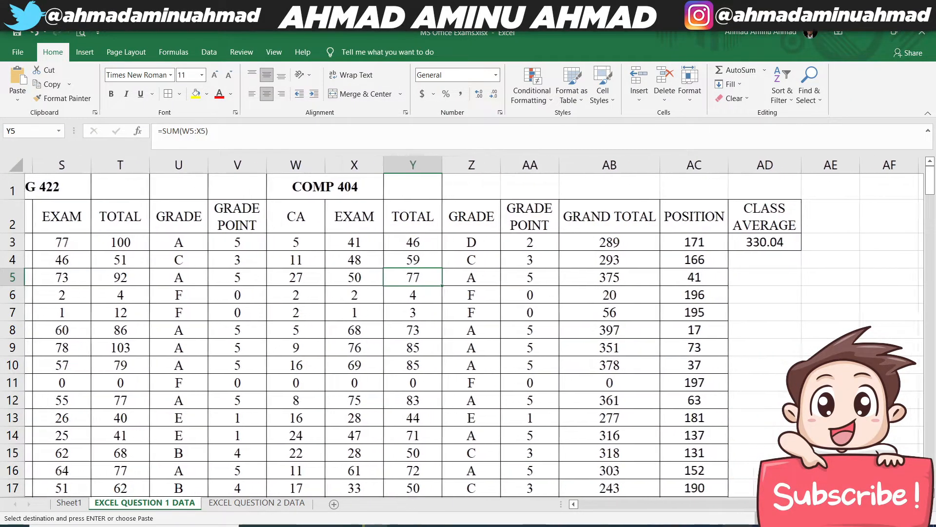
pyautogui.click(706, 237)
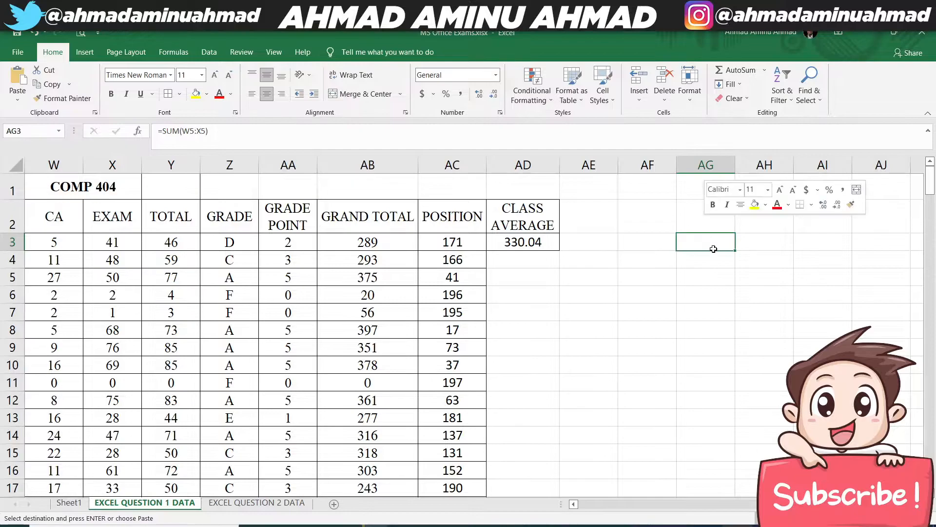
pyautogui.rightClick(705, 236)
pyautogui.click(751, 302)
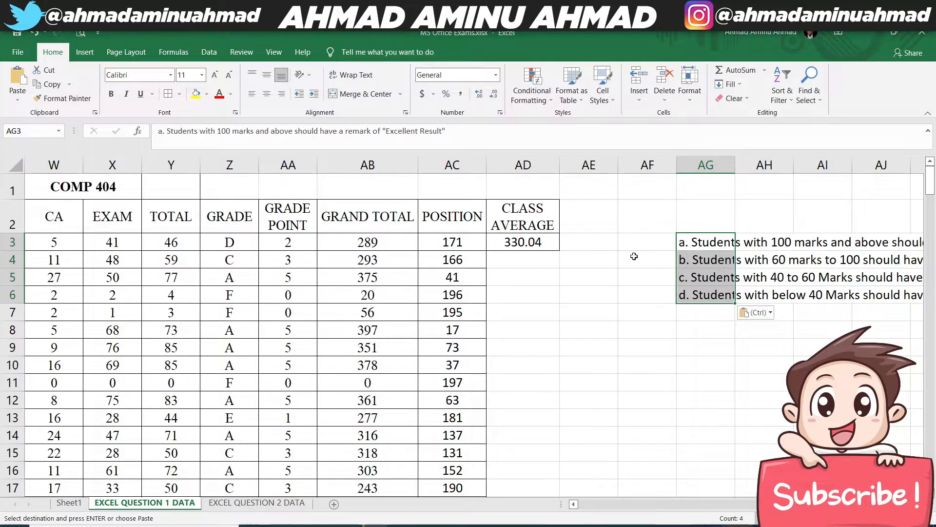
pyautogui.hscroll(2, 454, 239)
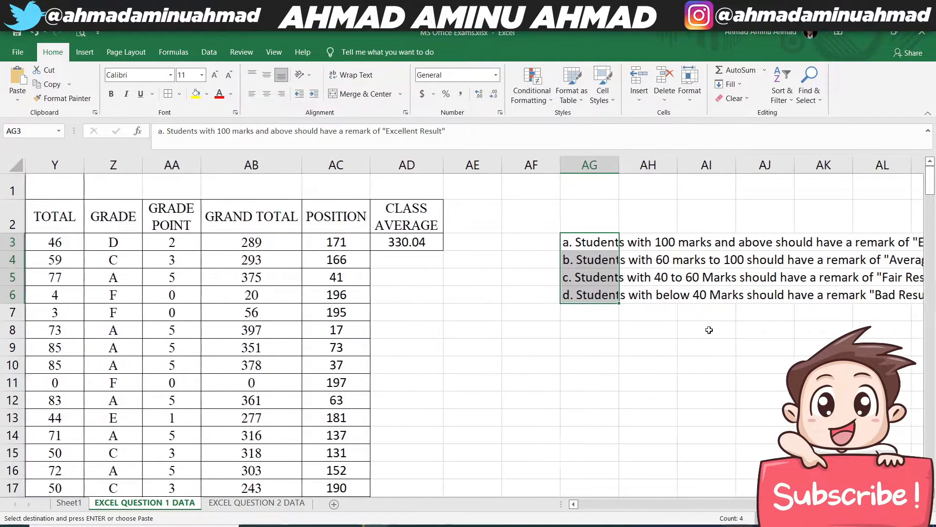
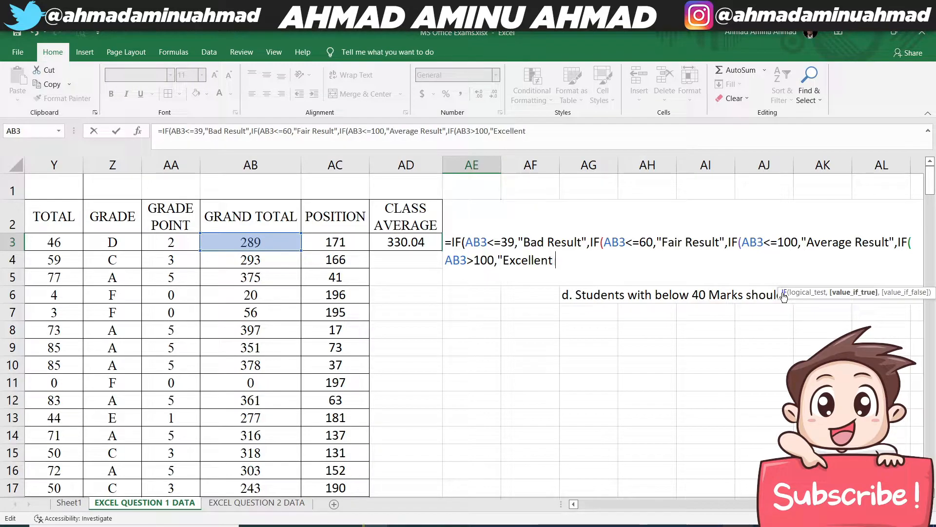
# - Complete the AE3 formula as =IF(AB3<=39,"Bad Result",IF(AB3<=60,"Fair Result",IF(AB3<=100,"Average Result",IF(AB3>100,"Excellent Result"))))
pyautogui.write('Result"')
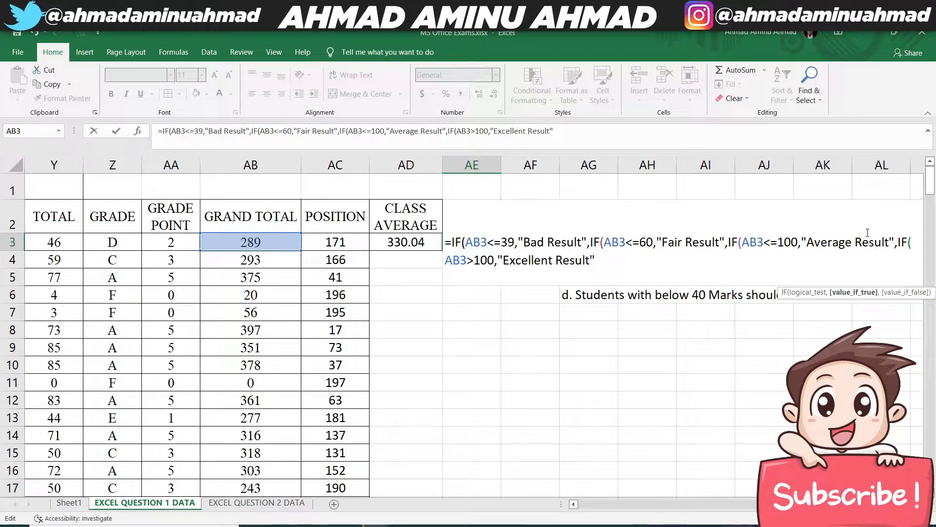
pyautogui.write('))))')
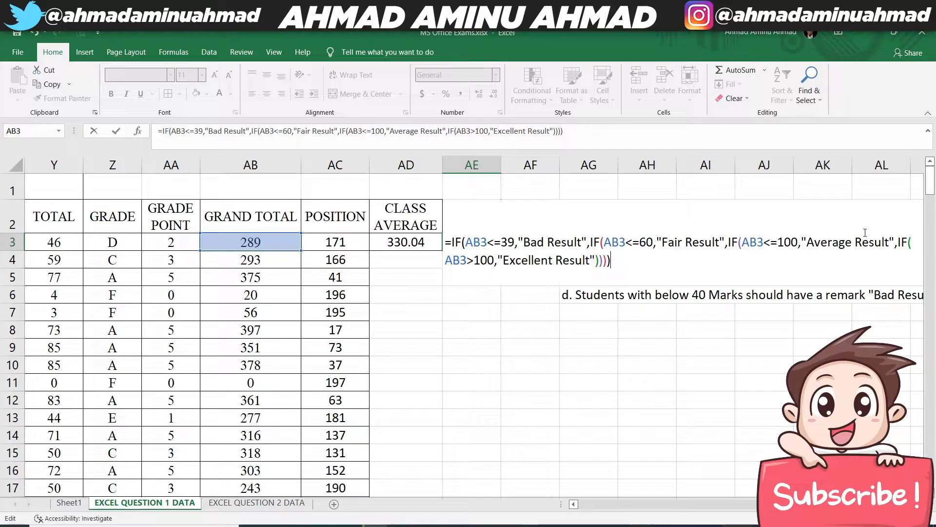
pyautogui.press('Return')
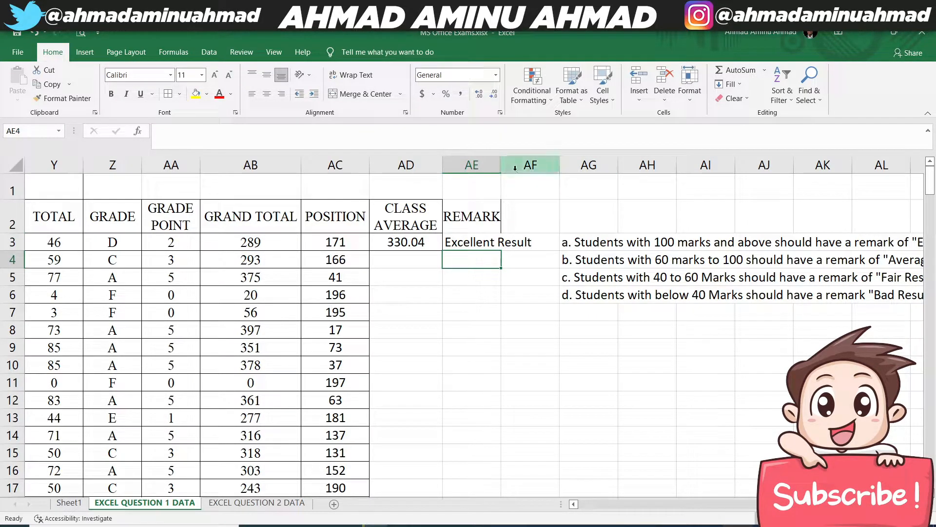
# - Widen column AE to fit its remarks and fill the AE3 formula down the REMARK column
pyautogui.moveTo(502, 164); pyautogui.dragTo(545, 162)
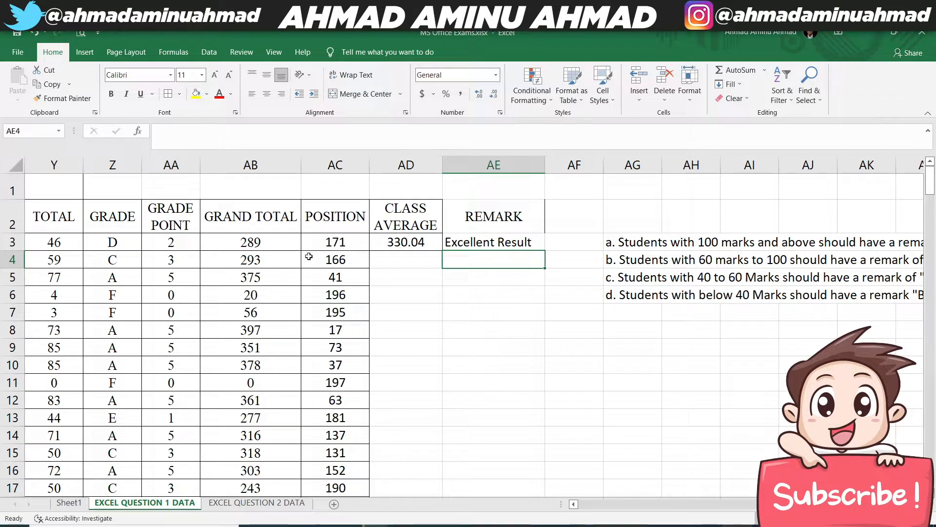
pyautogui.click(472, 242)
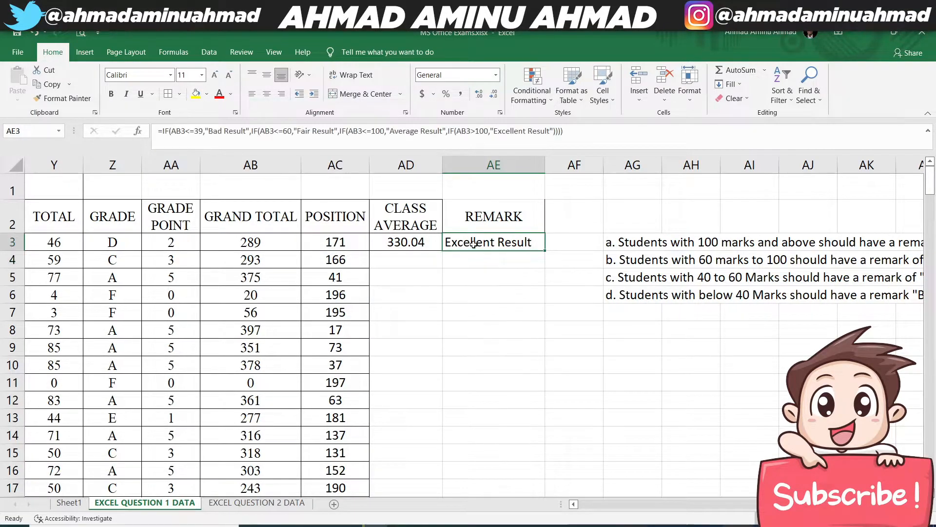
pyautogui.doubleClick(545, 250)
# - Check the remarks in column AE against the grand totals and the pasted criteria, down to the last student row
pyautogui.click(236, 316)
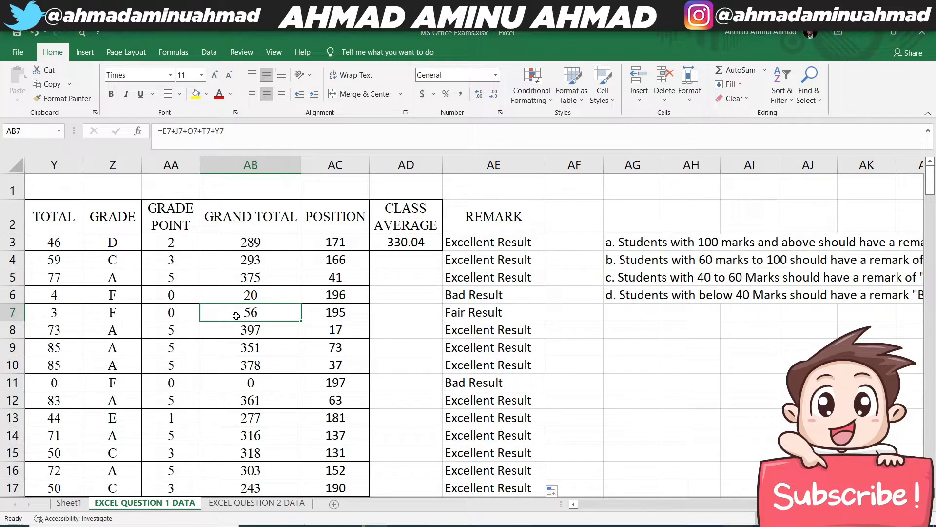
pyautogui.click(251, 295)
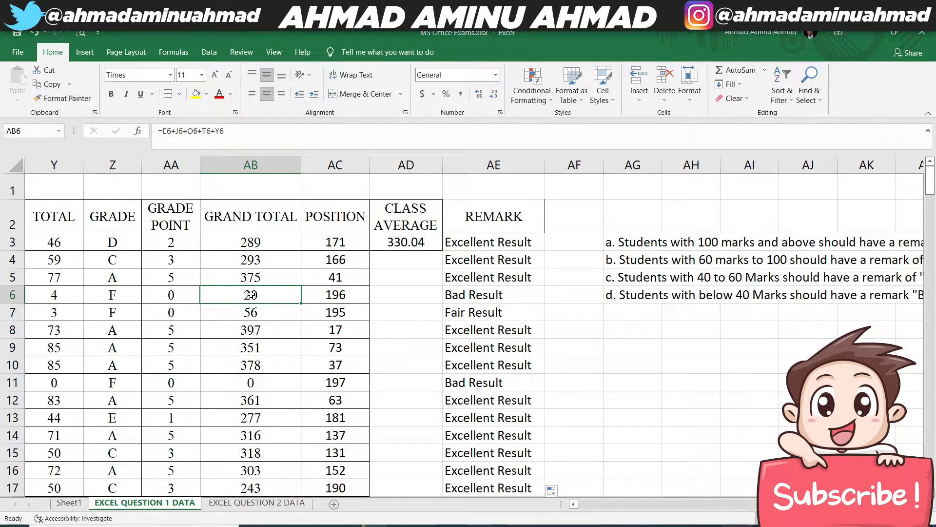
pyautogui.click(476, 294)
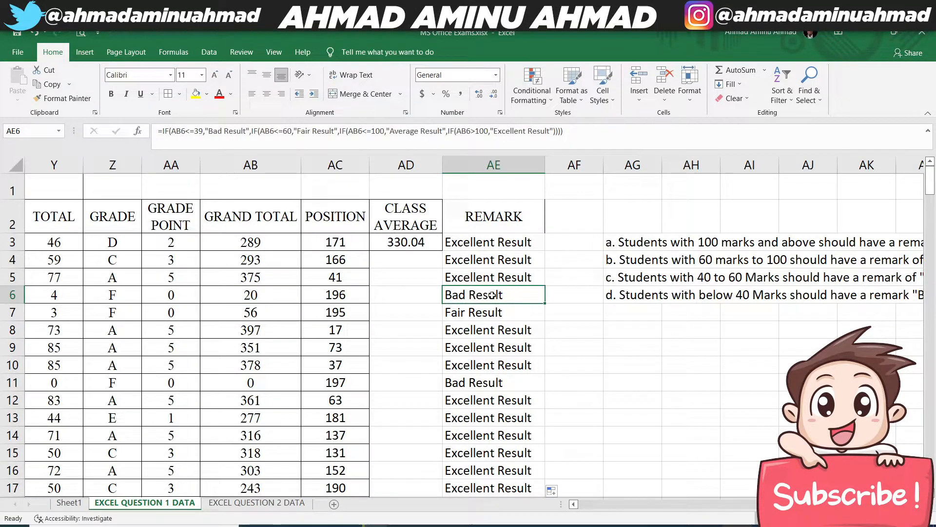
pyautogui.click(270, 314)
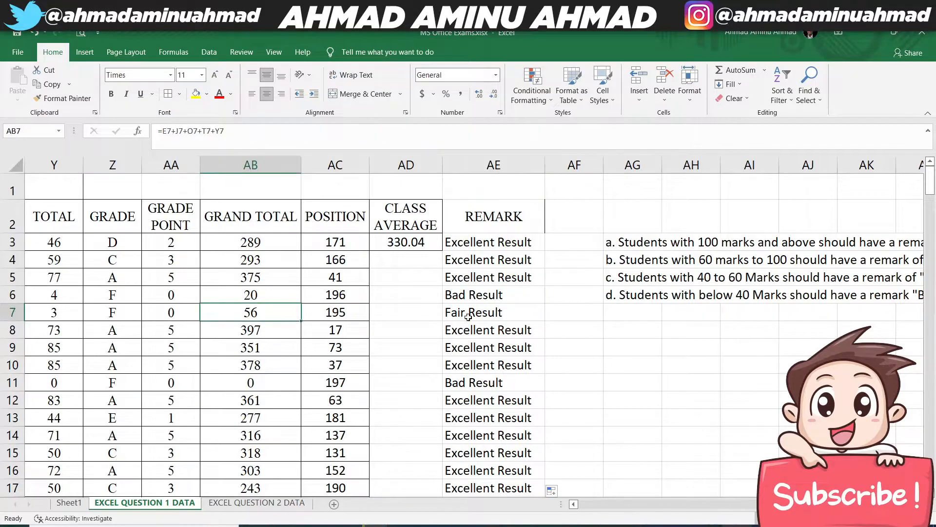
pyautogui.click(495, 314)
pyautogui.click(692, 277)
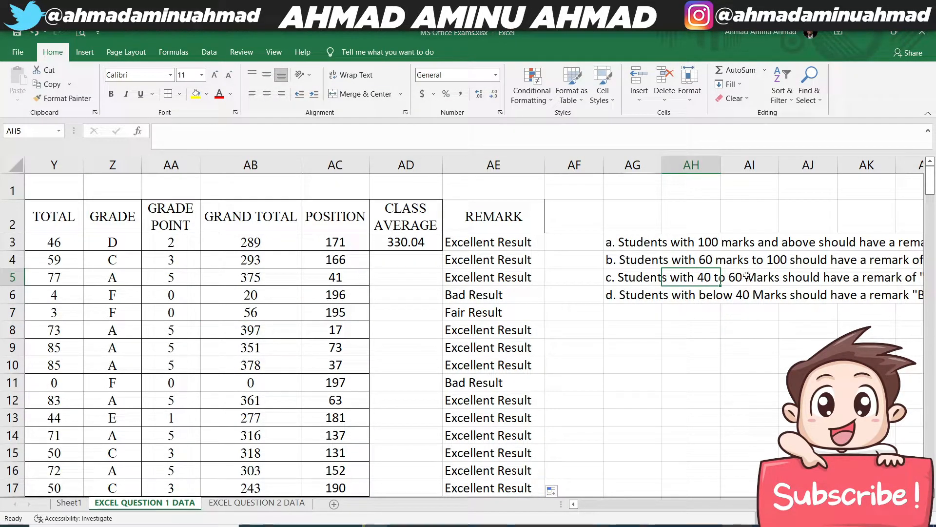
pyautogui.click(748, 275)
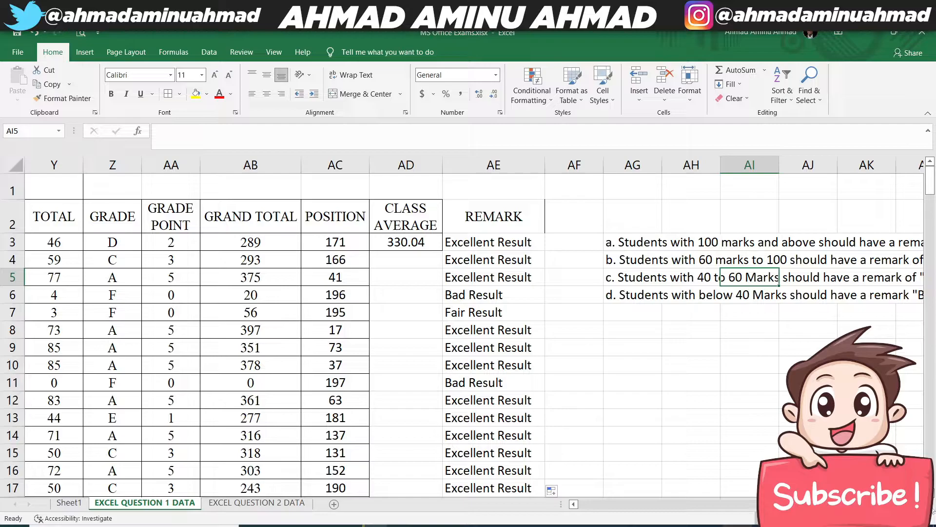
pyautogui.hscroll(3, 775, 309)
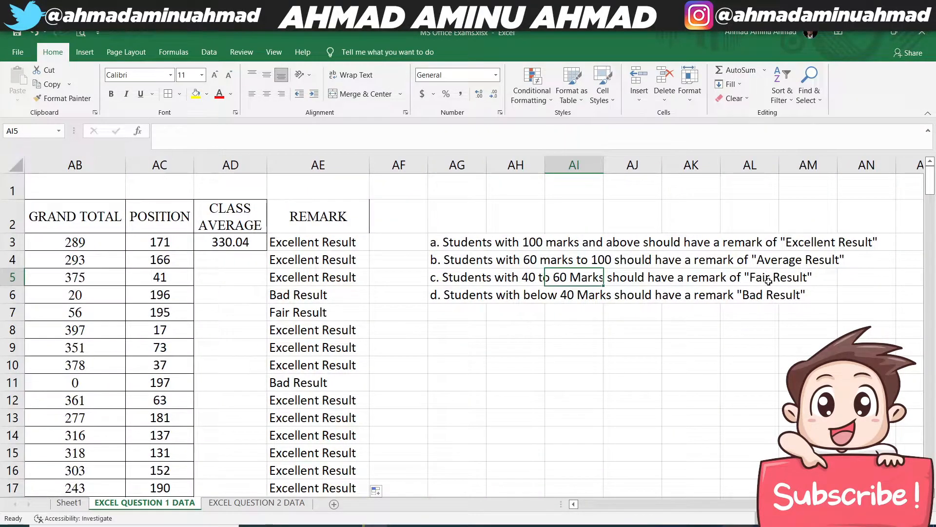
pyautogui.click(768, 279)
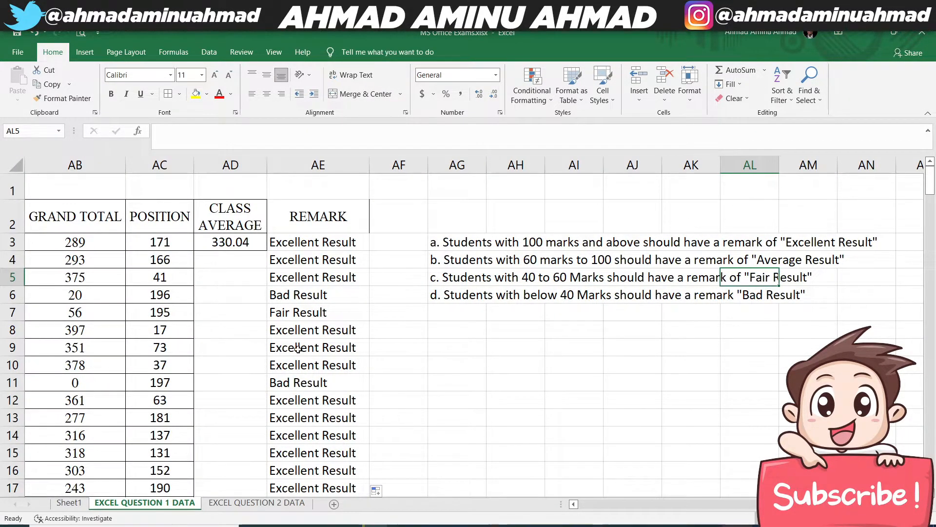
pyautogui.scroll(-3, 298, 349)
pyautogui.scroll(-15, 298, 349)
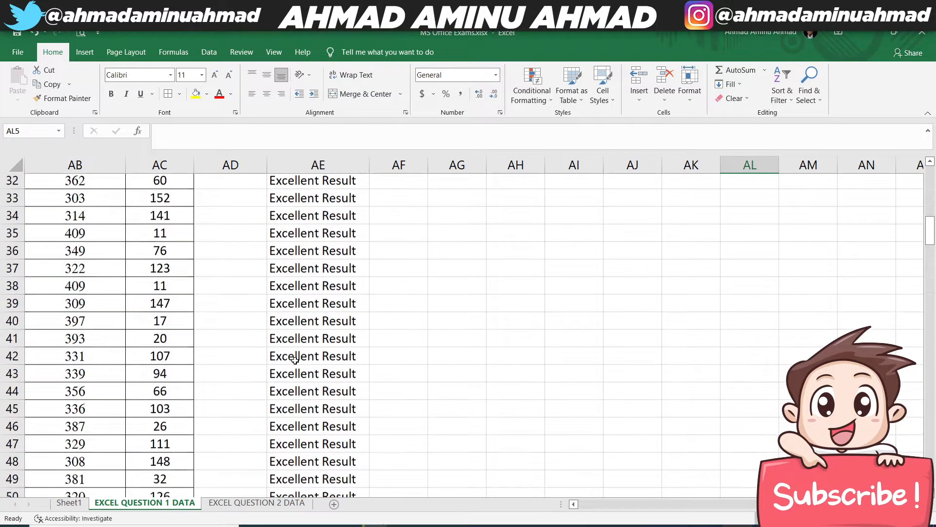
pyautogui.scroll(-20, 292, 362)
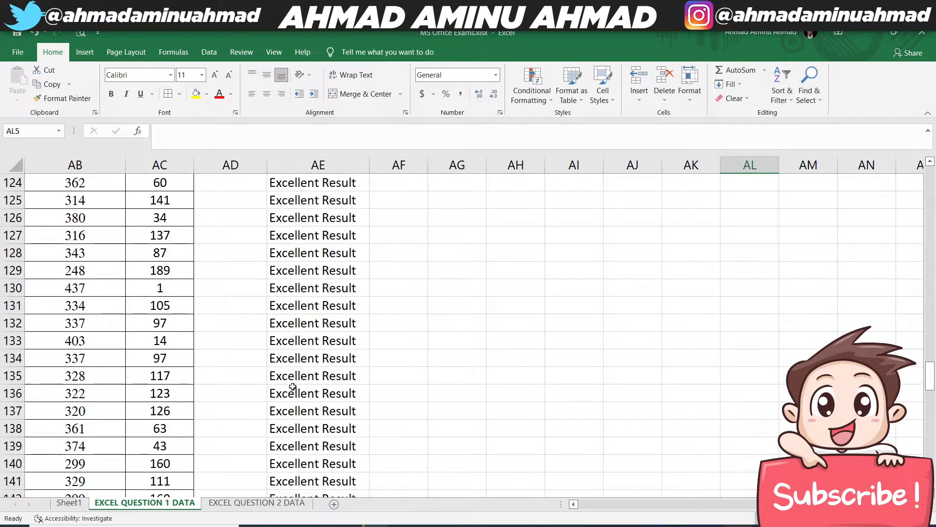
pyautogui.scroll(-20, 292, 390)
pyautogui.scroll(20, 291, 391)
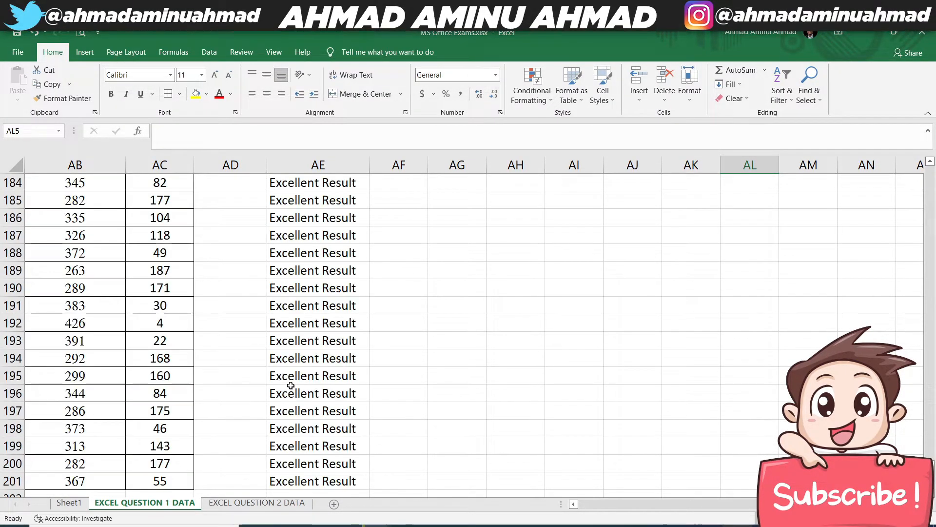
pyautogui.scroll(20, 275, 387)
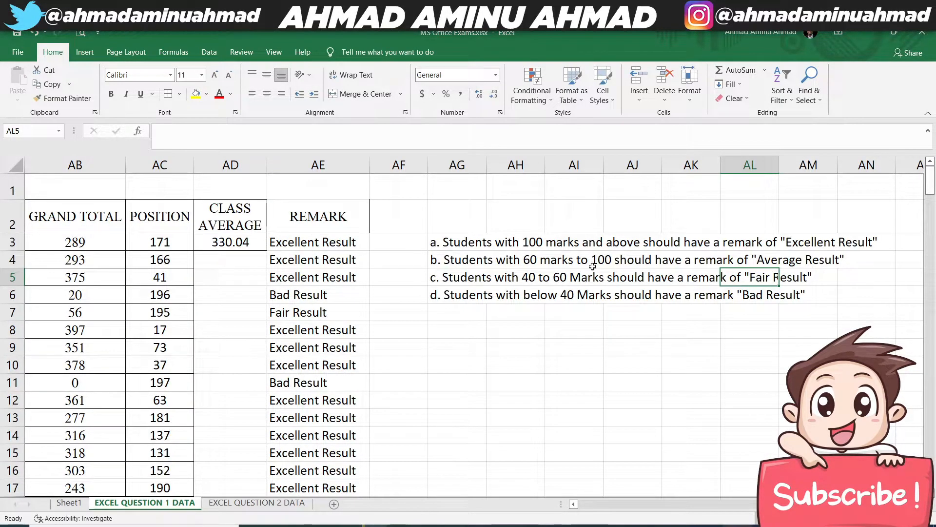
# - Clear the four pasted remark criteria by deleting the contents of column AG
pyautogui.moveTo(450, 243); pyautogui.dragTo(448, 293)
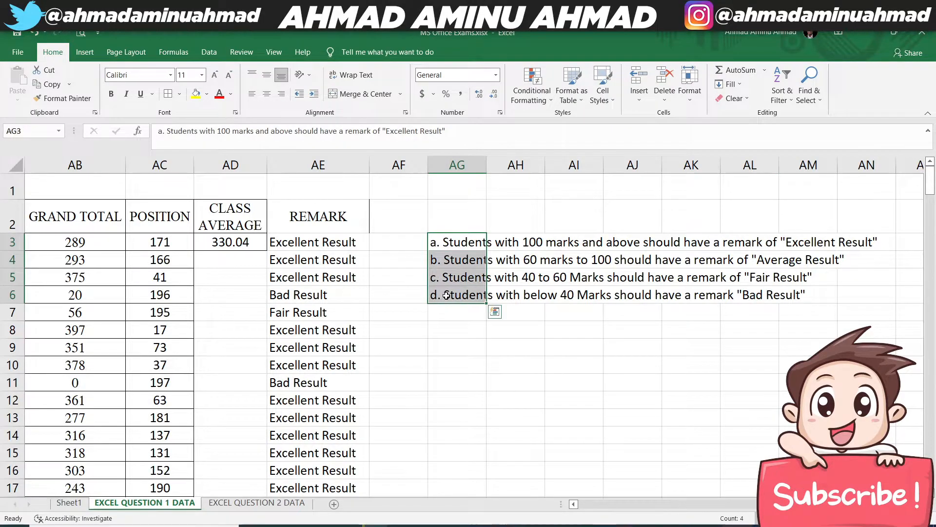
pyautogui.press('Home')
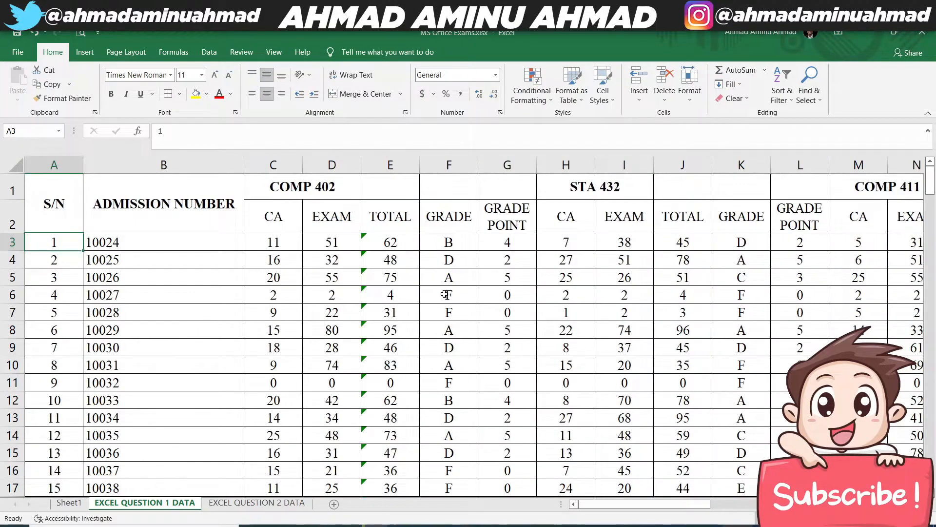
pyautogui.hscroll(7, 862, 169)
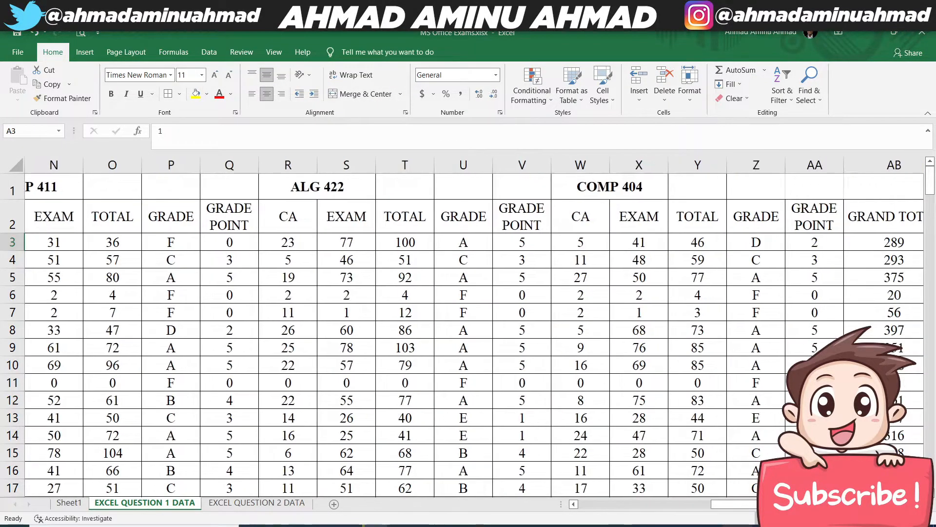
pyautogui.click(862, 165)
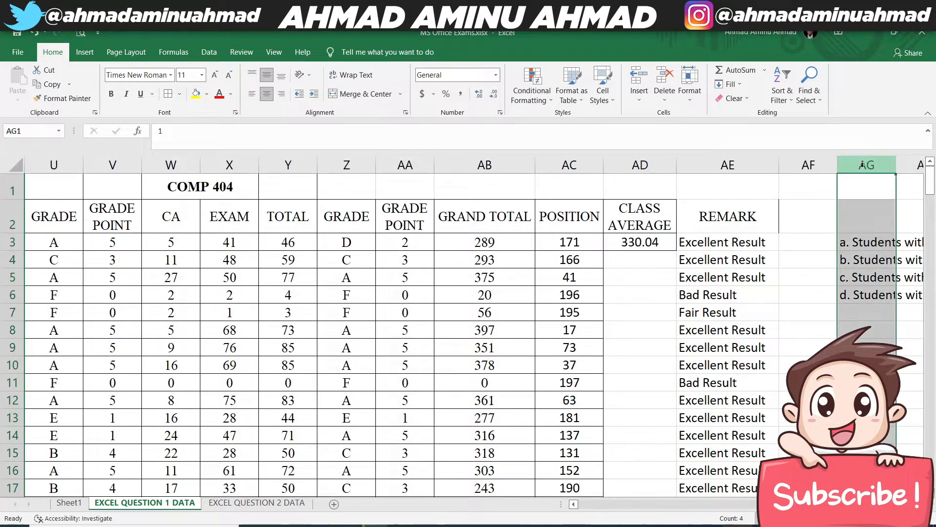
pyautogui.rightClick(862, 165)
pyautogui.press('Escape')
pyautogui.press('Delete')
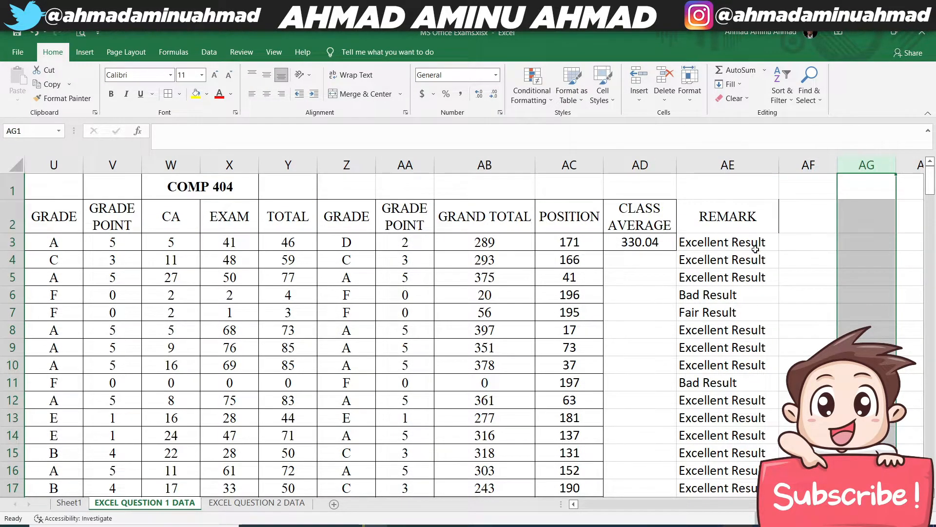
# - Apply cell borders to the REMARK column from its header in AE2 down to AE201
pyautogui.click(807, 258)
pyautogui.click(705, 213)
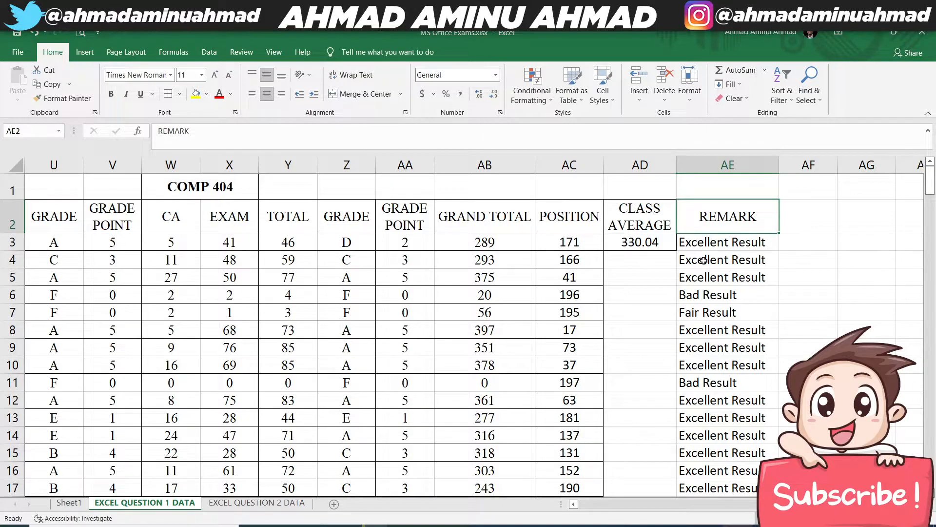
pyautogui.hotkey('ctrl', 'shift', 'Down')
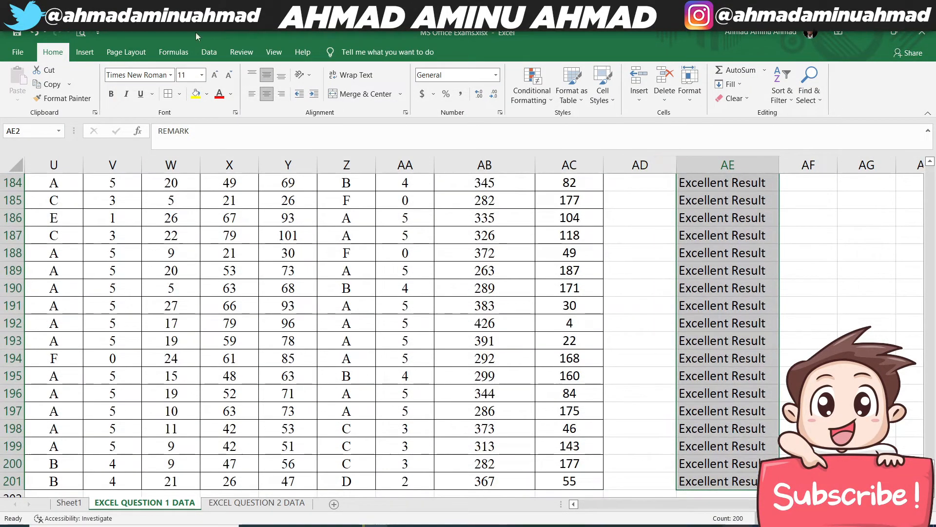
pyautogui.hotkey('ctrl', 'BackSpace')
pyautogui.click(528, 237)
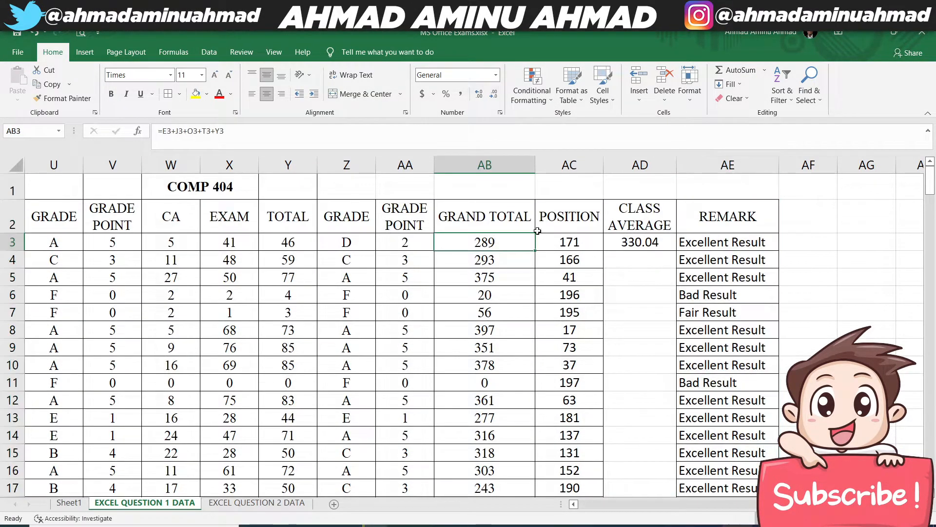
# - Change the AE2 header to REMARKS
pyautogui.click(769, 220)
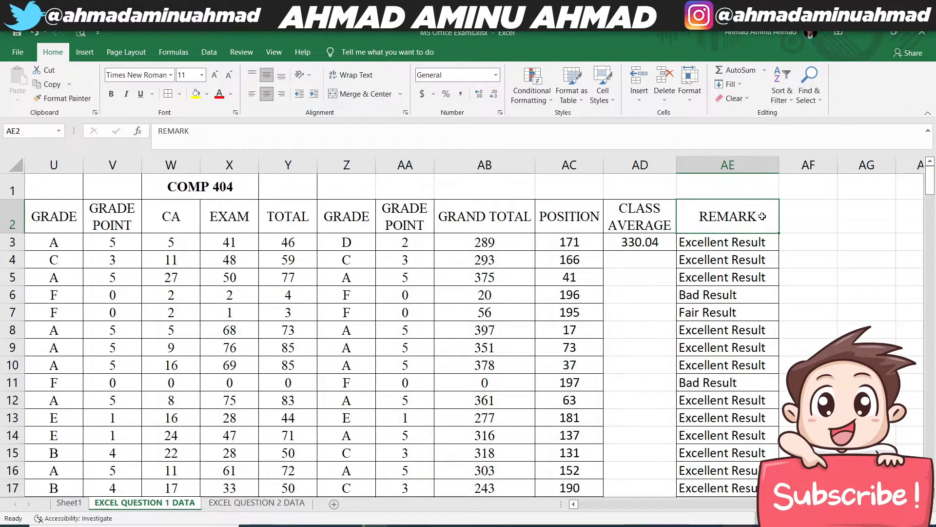
pyautogui.doubleClick(765, 218)
pyautogui.write('d')
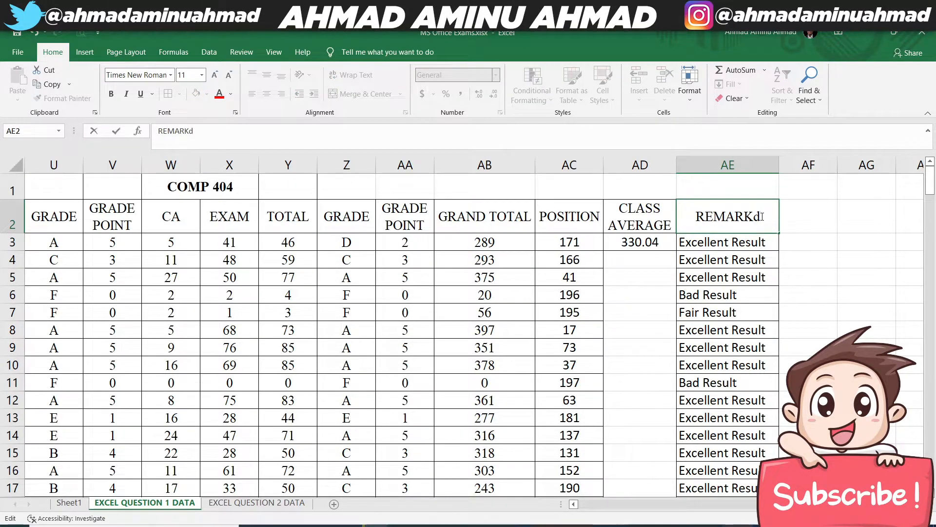
pyautogui.press('BackSpace')
pyautogui.write('S')
pyautogui.press('Return')
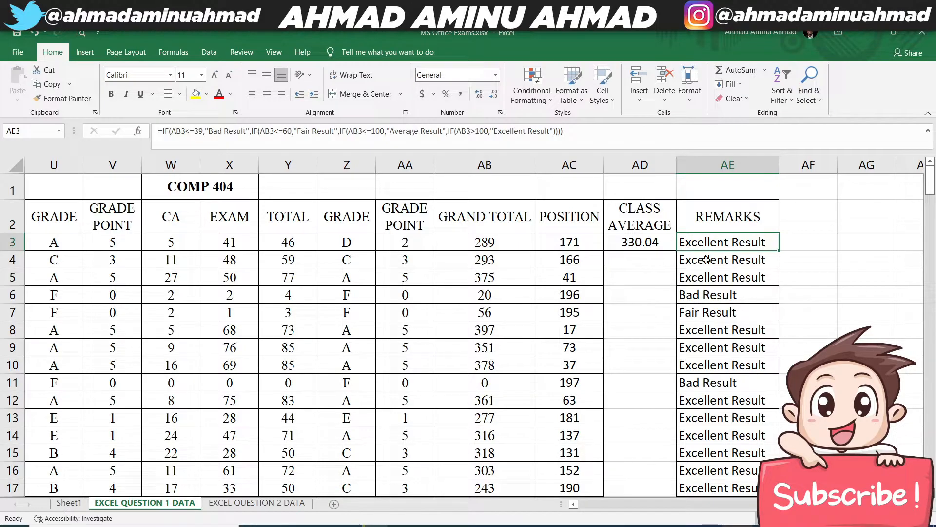
# - Consult question 7 on Sheet1 and enter the headers HIGHEST SCORE in AF2 and LOWEST SCORE in AG2 of EXCEL QUESTION 1 DATA
pyautogui.click(69, 503)
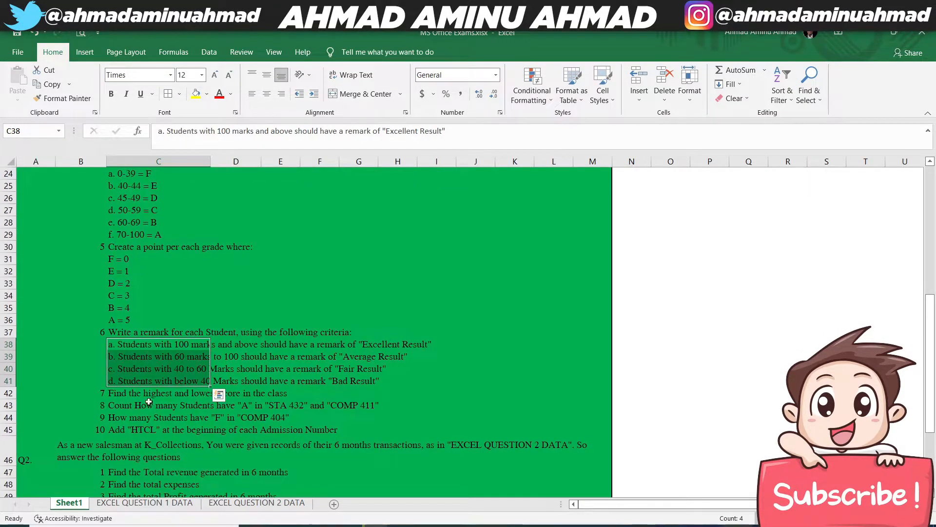
pyautogui.click(143, 394)
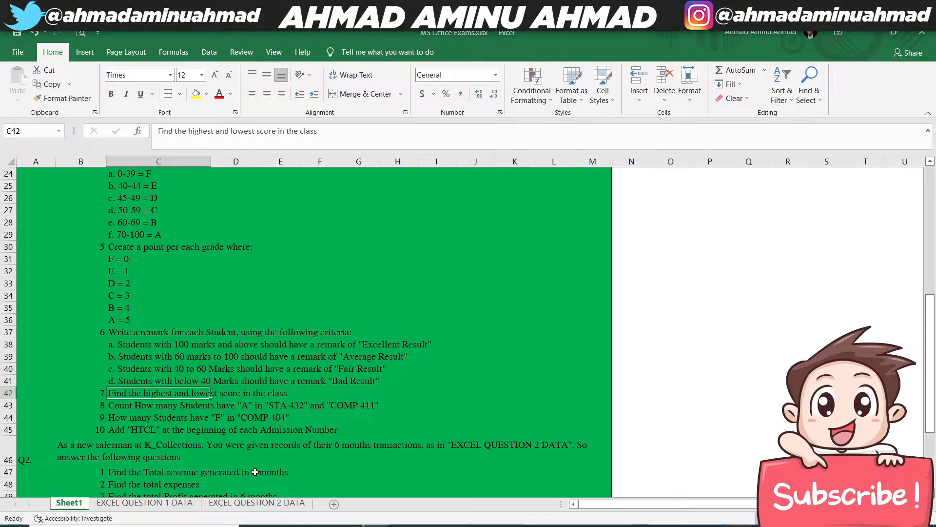
pyautogui.click(176, 500)
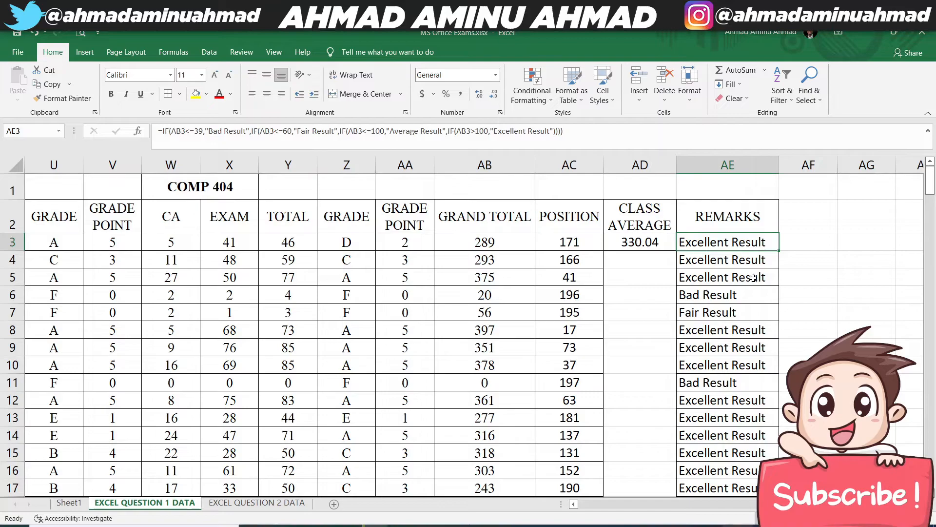
pyautogui.click(804, 216)
pyautogui.write('HIS')
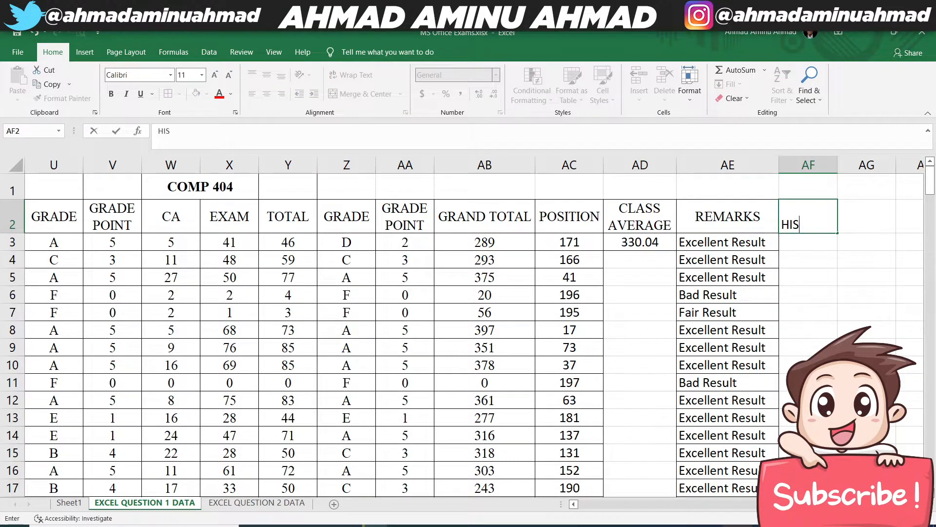
pyautogui.press('BackSpace')
pyautogui.write('GES')
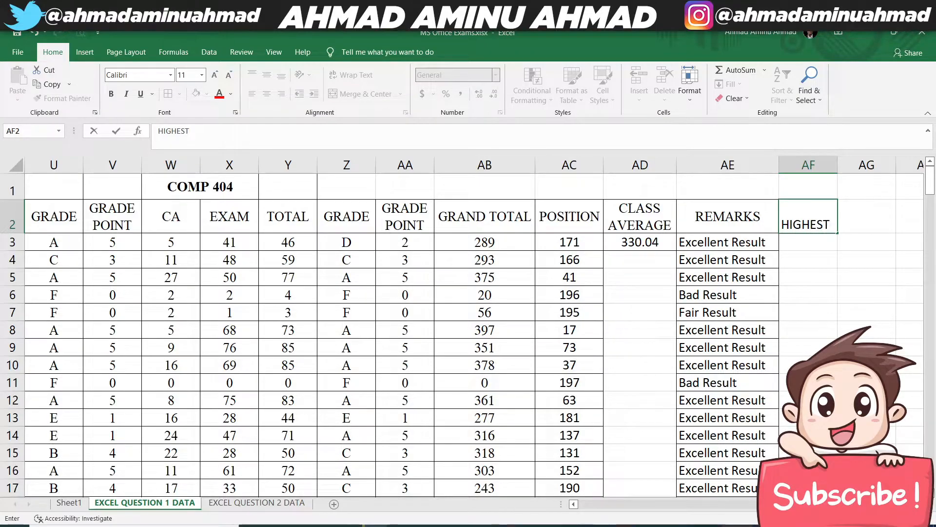
pyautogui.write('T SCORE')
pyautogui.press('Tab')
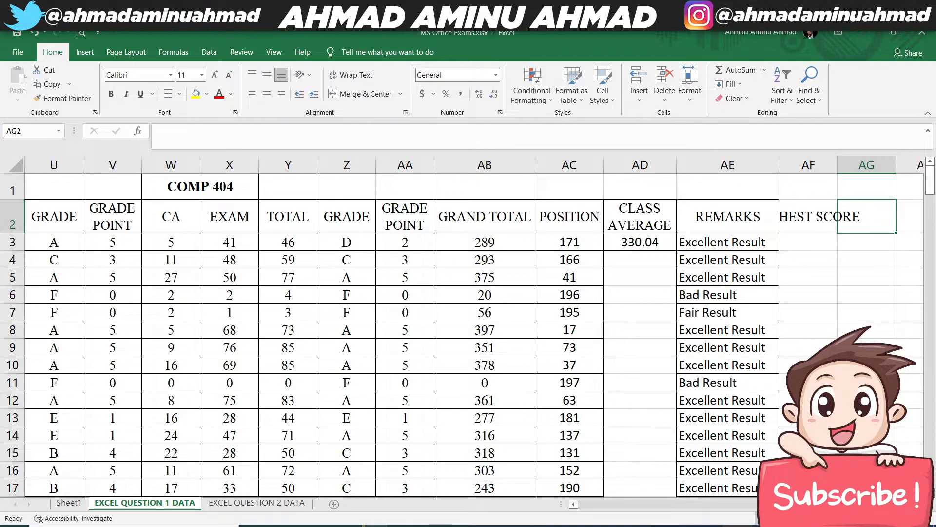
pyautogui.write('LOWEST')
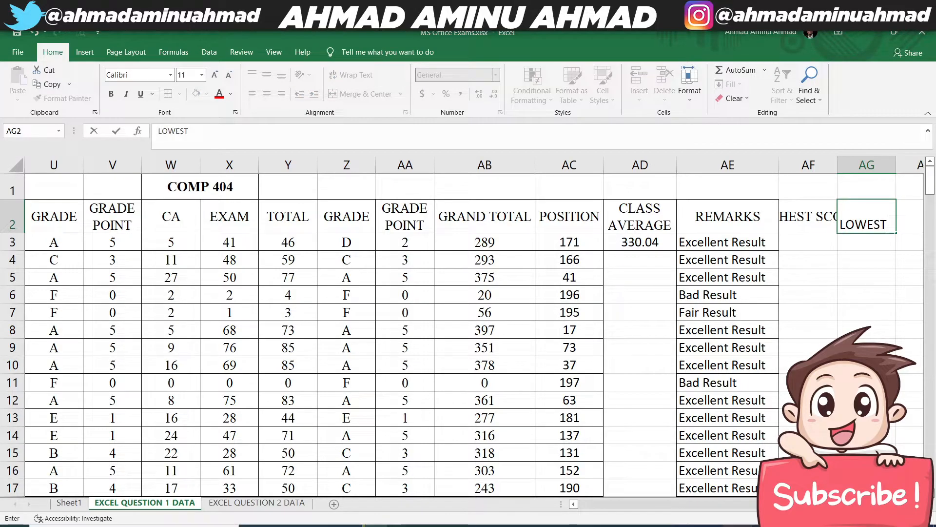
pyautogui.write(' SCORE')
pyautogui.press('Return')
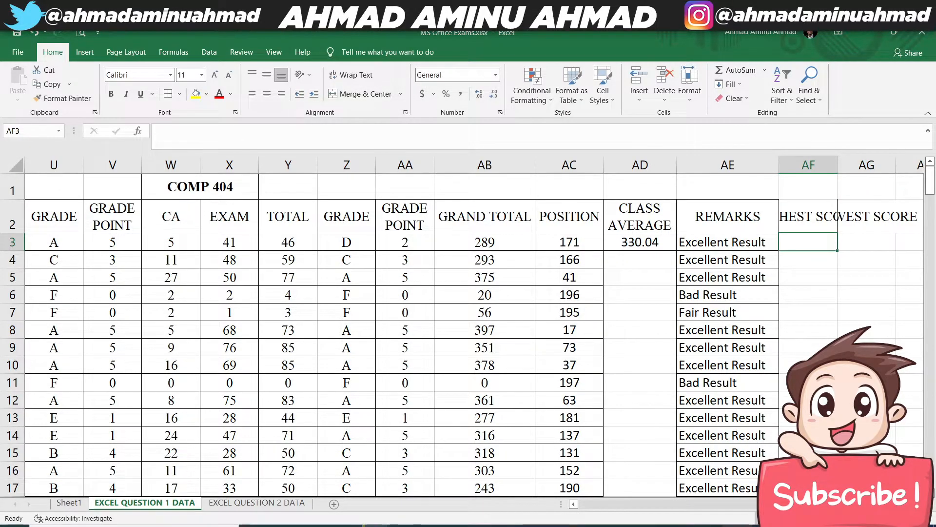
# - Wrap the text of headers AF2:AG2 and widen column AF so HIGHEST fits on one line
pyautogui.click(809, 217)
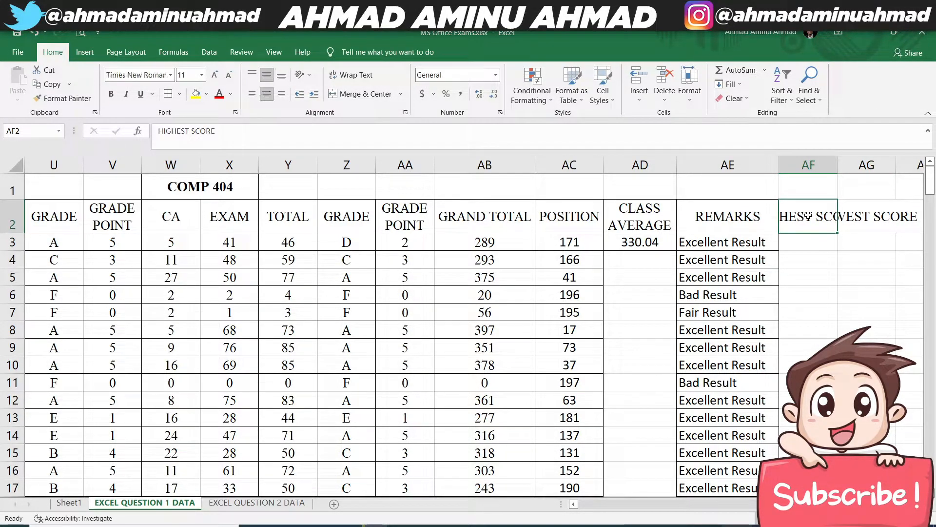
pyautogui.moveTo(810, 217); pyautogui.dragTo(867, 217)
pyautogui.click(843, 242)
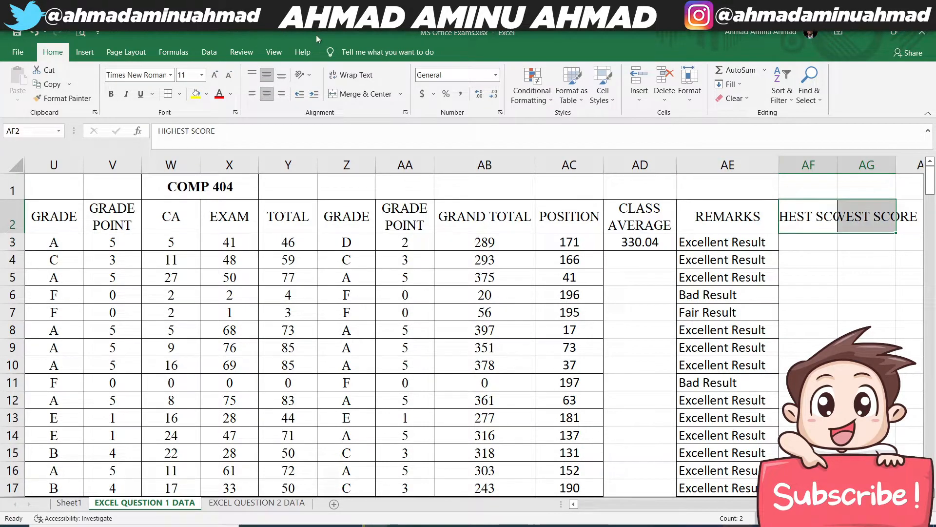
pyautogui.click(351, 75)
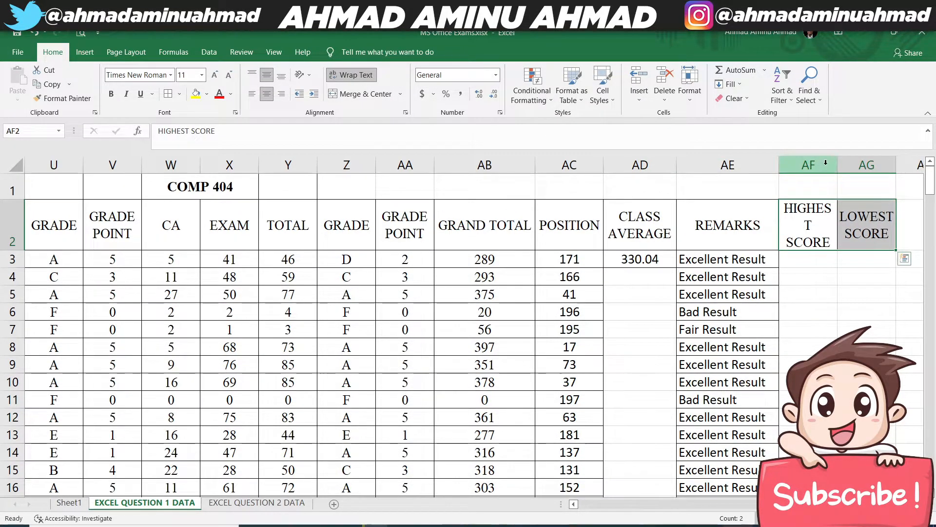
pyautogui.moveTo(838, 164); pyautogui.dragTo(852, 165)
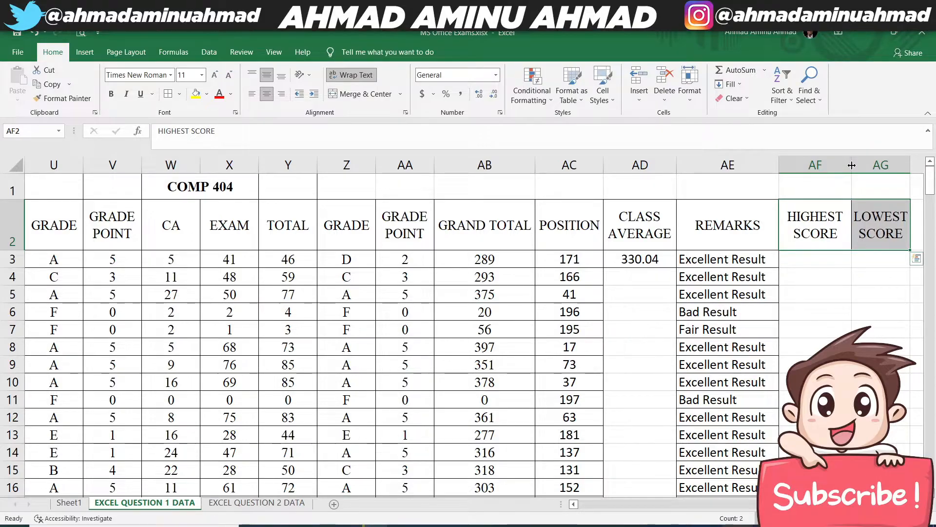
# - Begin a MAX formula in AF3 under HIGHEST SCORE
pyautogui.click(813, 259)
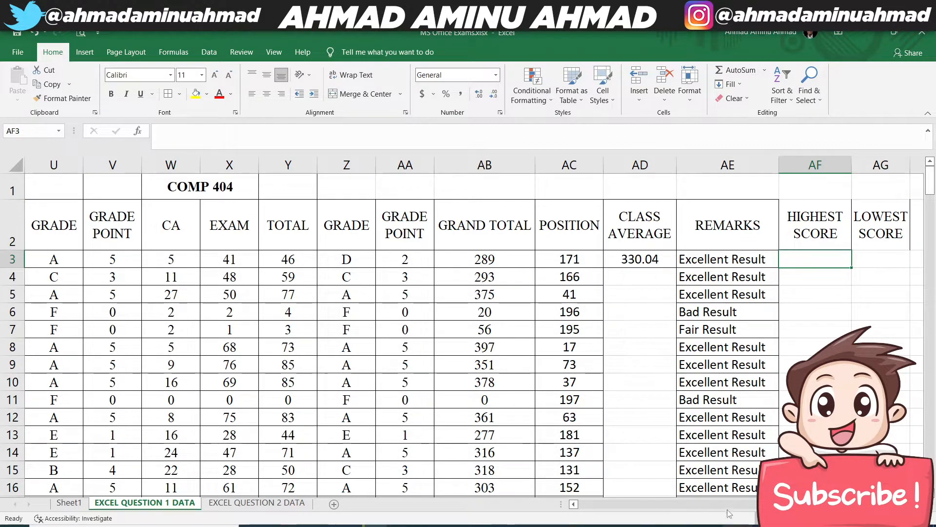
pyautogui.hscroll(2, 468, 327)
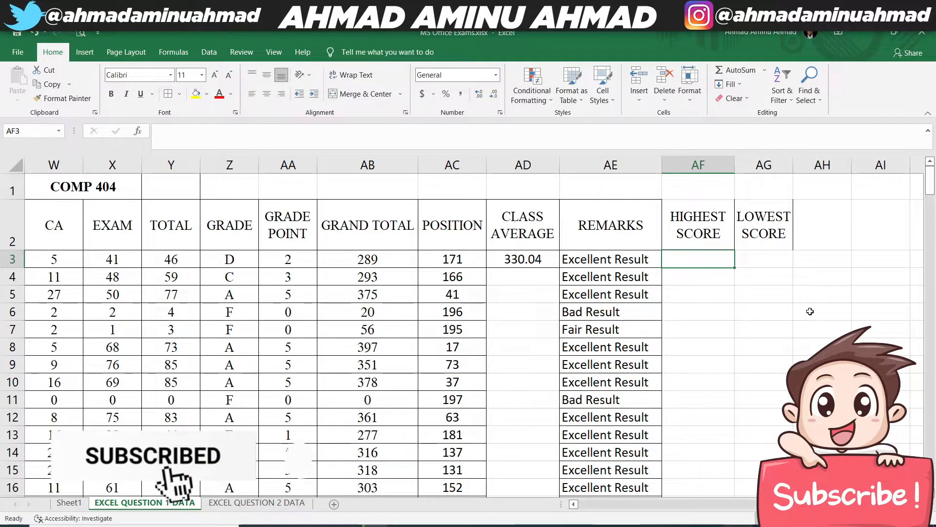
pyautogui.write('=MAX(')
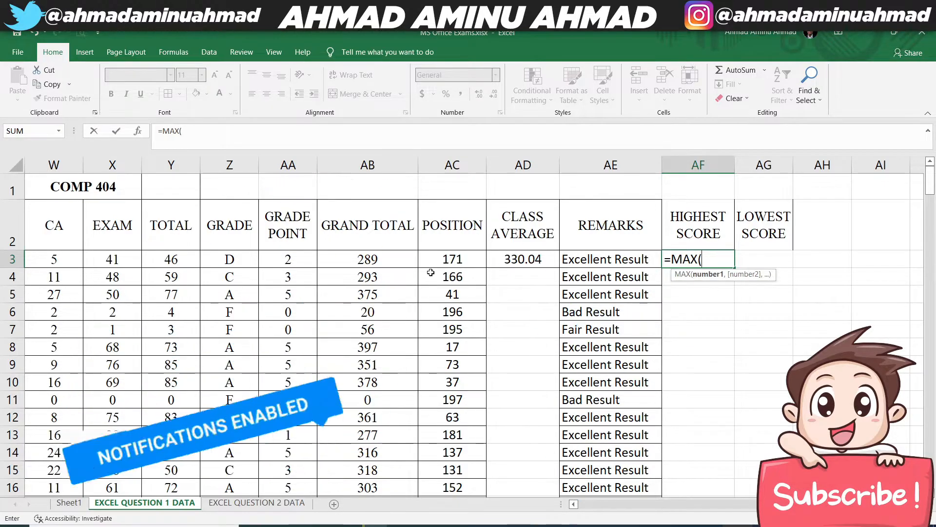
pyautogui.click(402, 258)
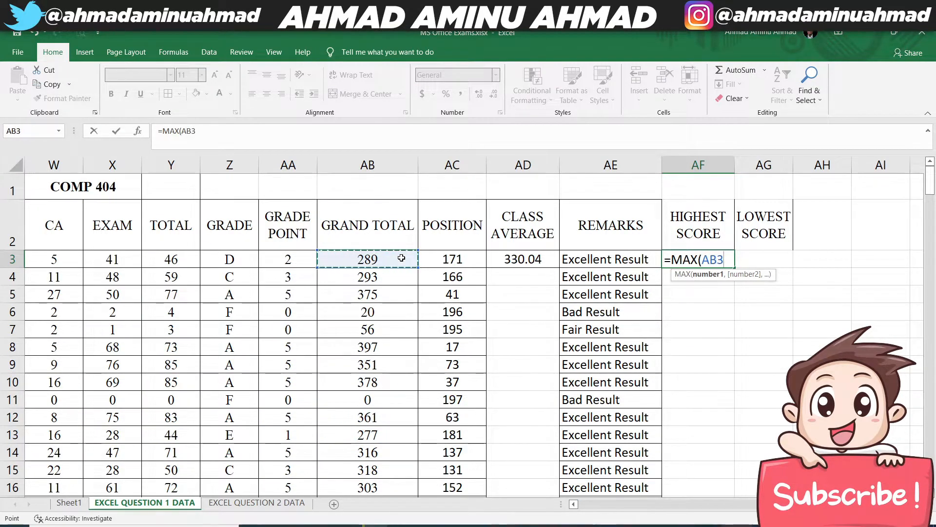
pyautogui.hotkey('shift', 'Right')
pyautogui.hotkey('shift', 'Right')
pyautogui.hotkey('shift', 'Right')
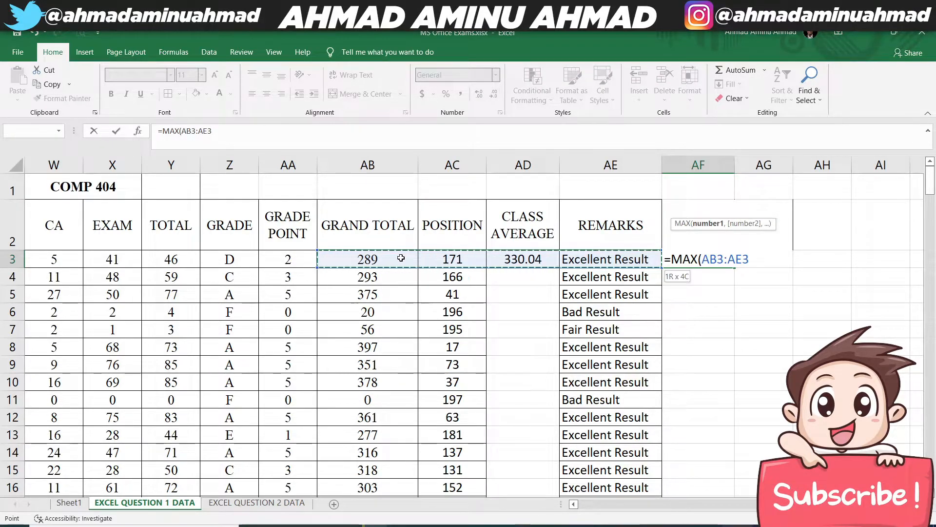
pyautogui.hotkey('ctrl', 'shift', 'Left')
pyautogui.hotkey('ctrl', 'shift', 'Right')
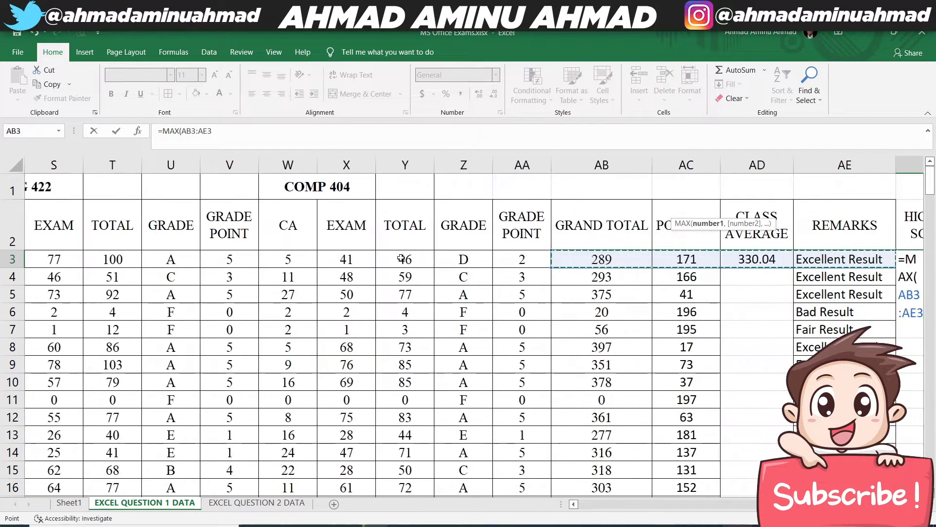
pyautogui.press('BackSpace')
pyautogui.press('BackSpace')
pyautogui.press('BackSpace')
pyautogui.press('BackSpace')
pyautogui.press('BackSpace')
pyautogui.press('BackSpace')
pyautogui.press('BackSpace')
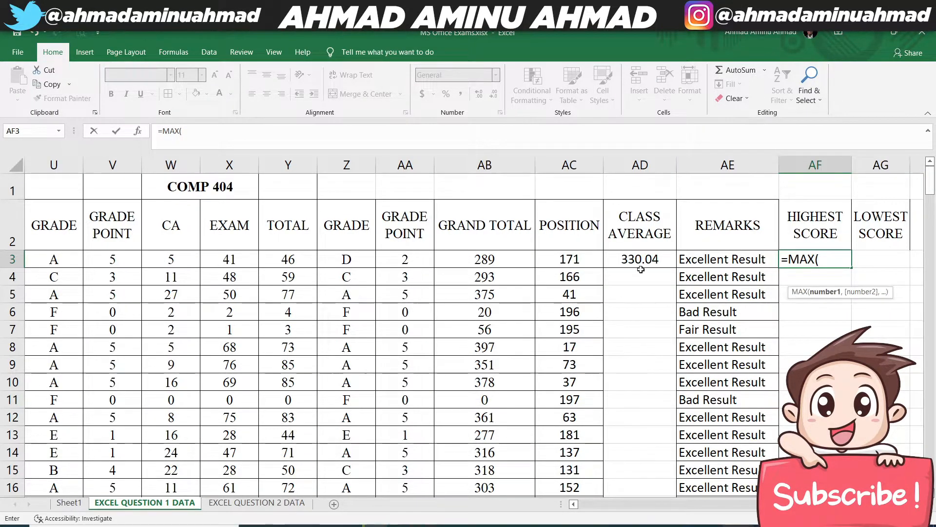
# - Complete the MAX formula with the grand totals AB3:AB201 and center the result in AF3
pyautogui.click(513, 260)
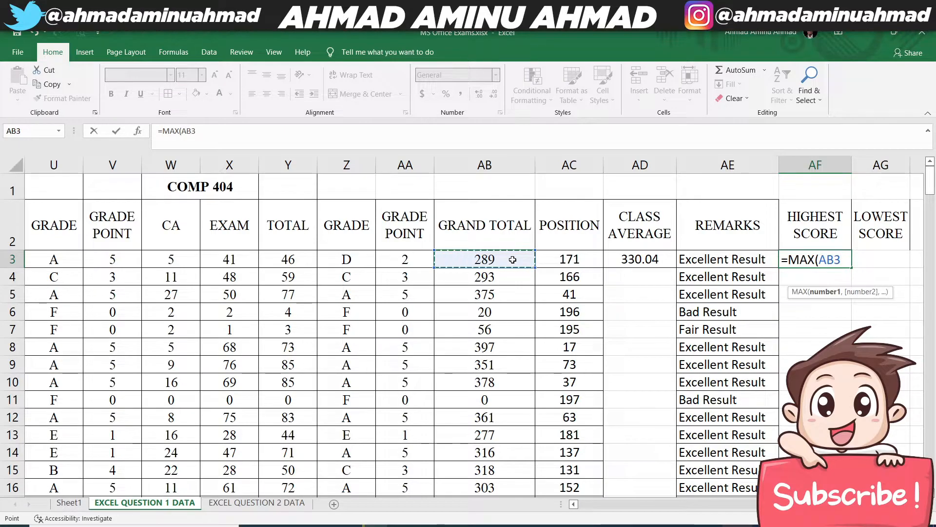
pyautogui.hotkey('ctrl', 'shift', 'Down')
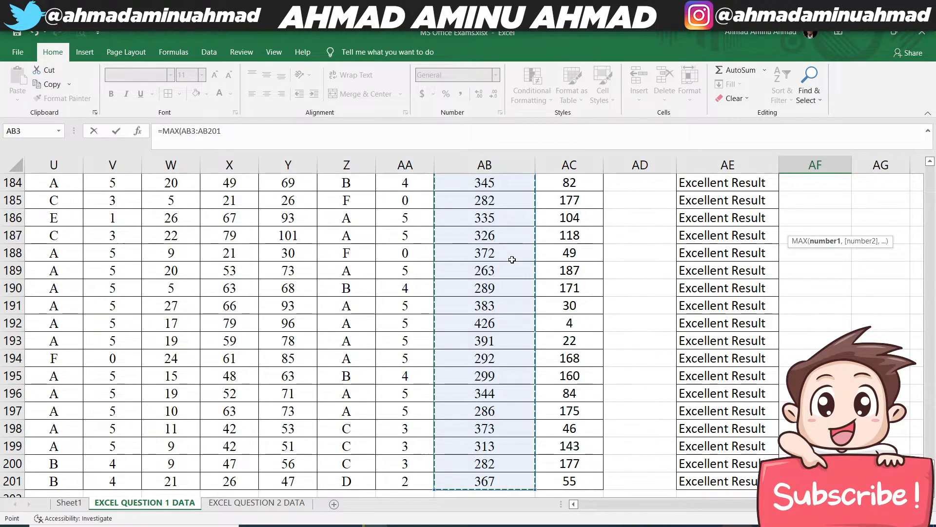
pyautogui.press('Return')
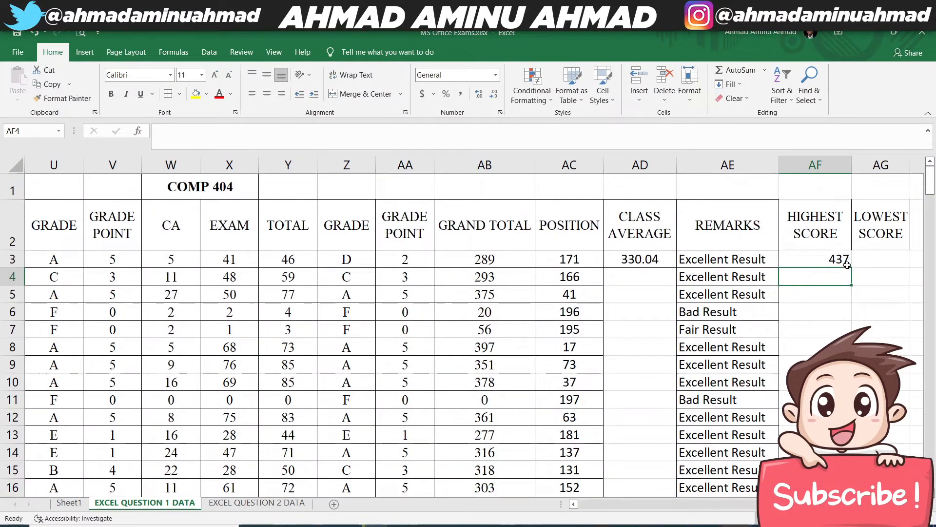
pyautogui.click(828, 253)
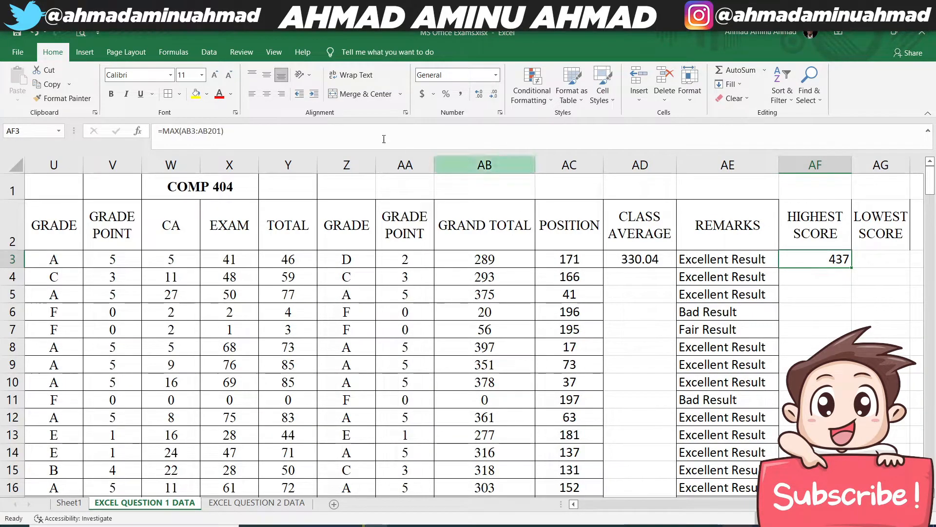
pyautogui.click(267, 94)
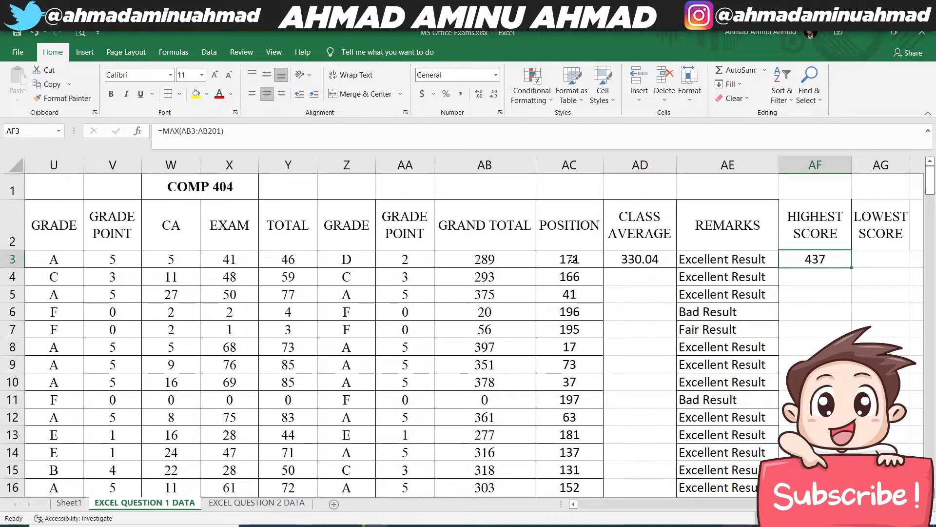
# - Calculate the lowest score in AG3 with a MIN formula over the grand totals AB3:AB201
pyautogui.click(885, 259)
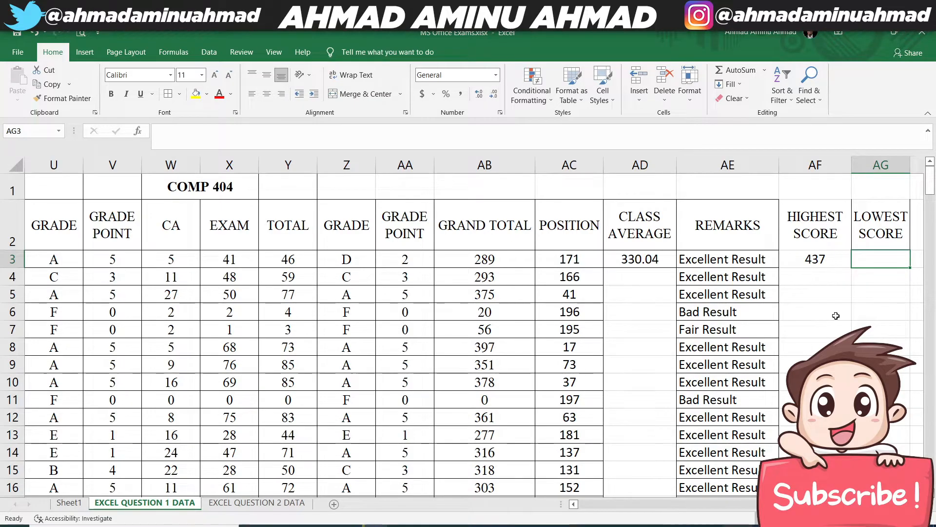
pyautogui.write('=')
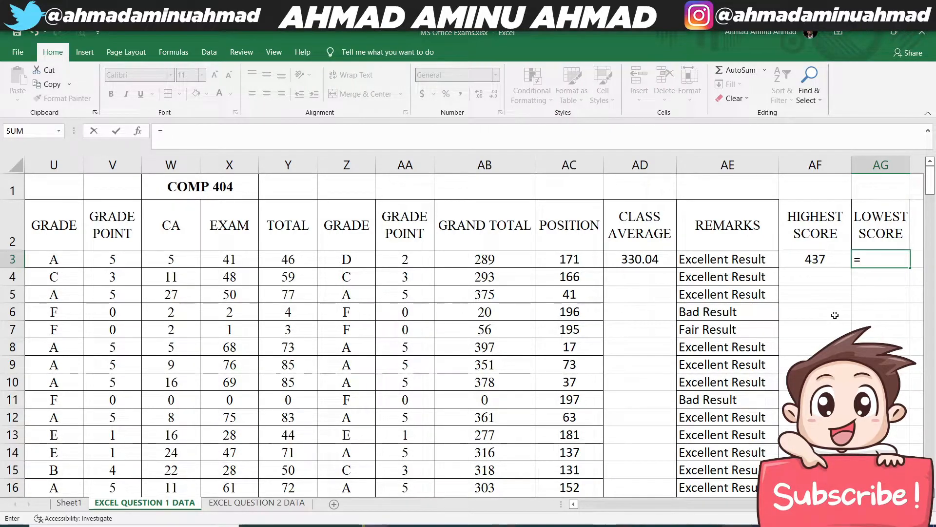
pyautogui.write('MIN(')
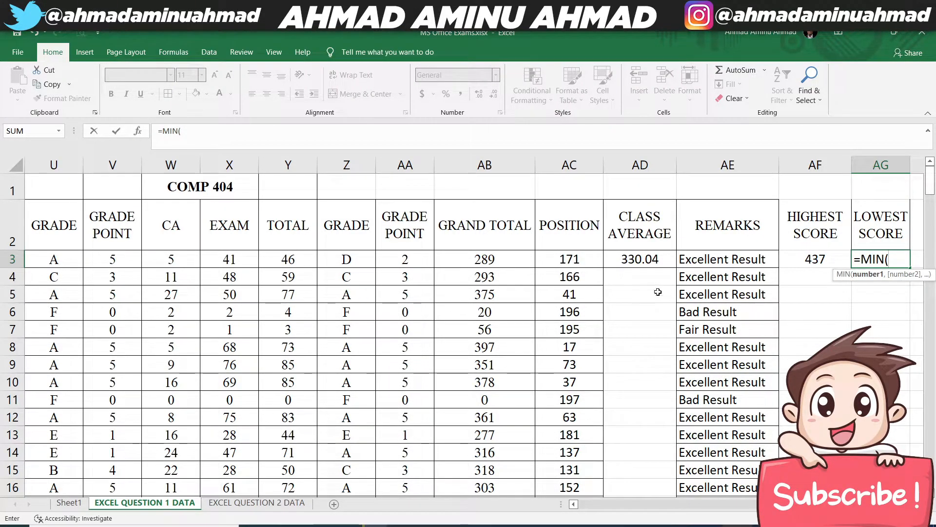
pyautogui.click(485, 261)
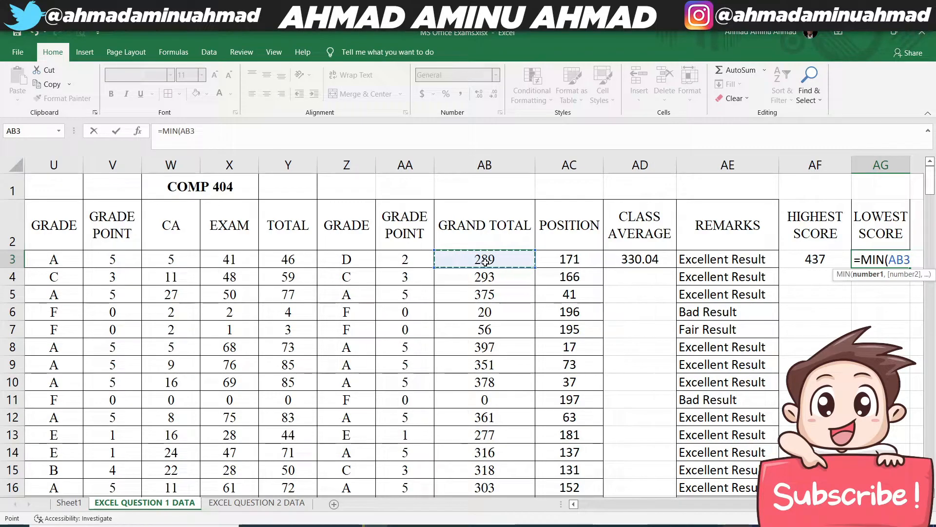
pyautogui.hotkey('ctrl', 'shift', 'Down')
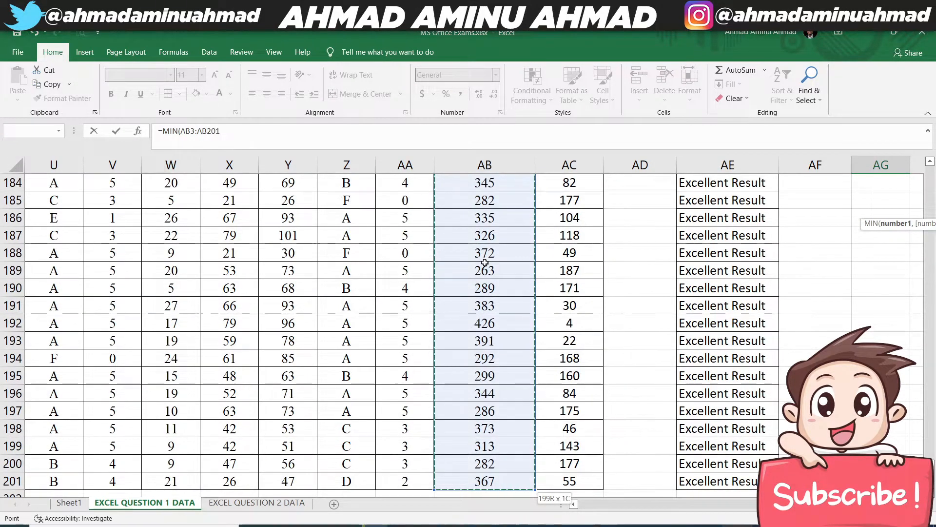
pyautogui.press('Return')
pyautogui.scroll(2, 859, 234)
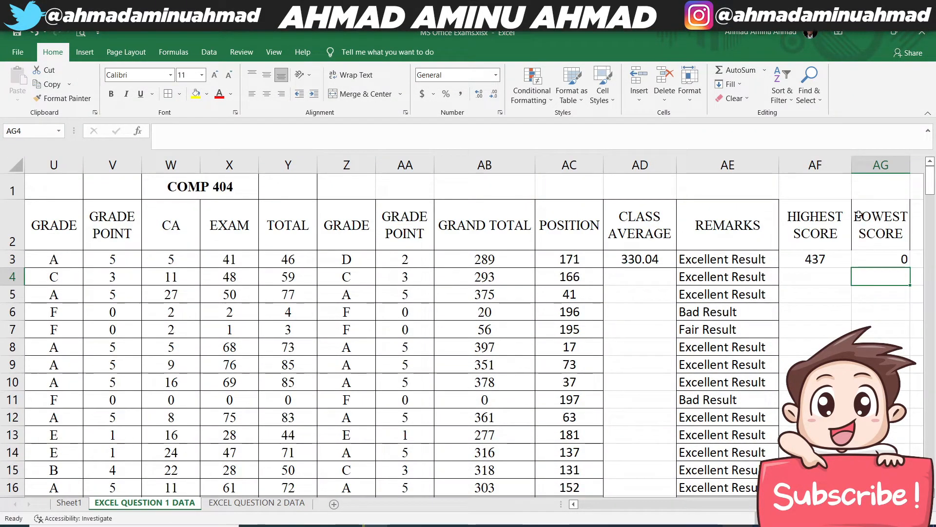
# - Center the highest and lowest score results in AF3:AG3 horizontally
pyautogui.moveTo(823, 258); pyautogui.dragTo(874, 257)
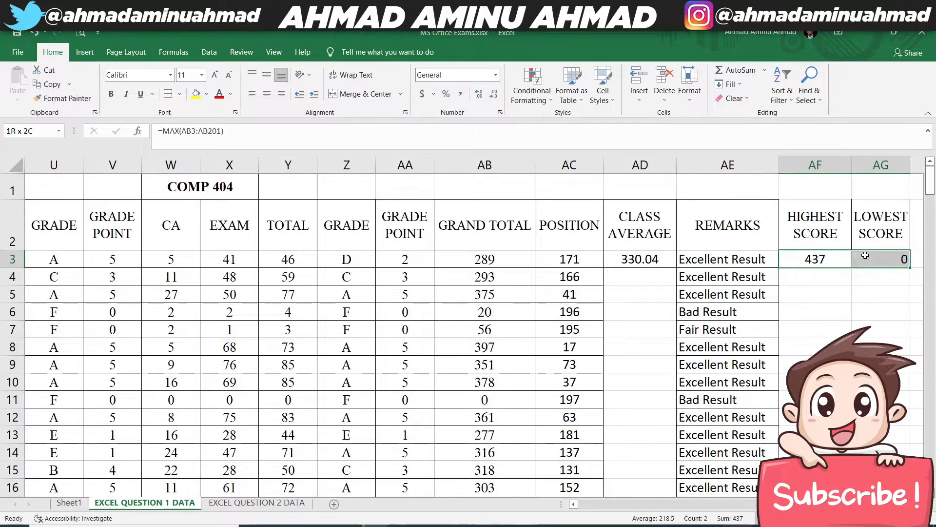
pyautogui.click(266, 94)
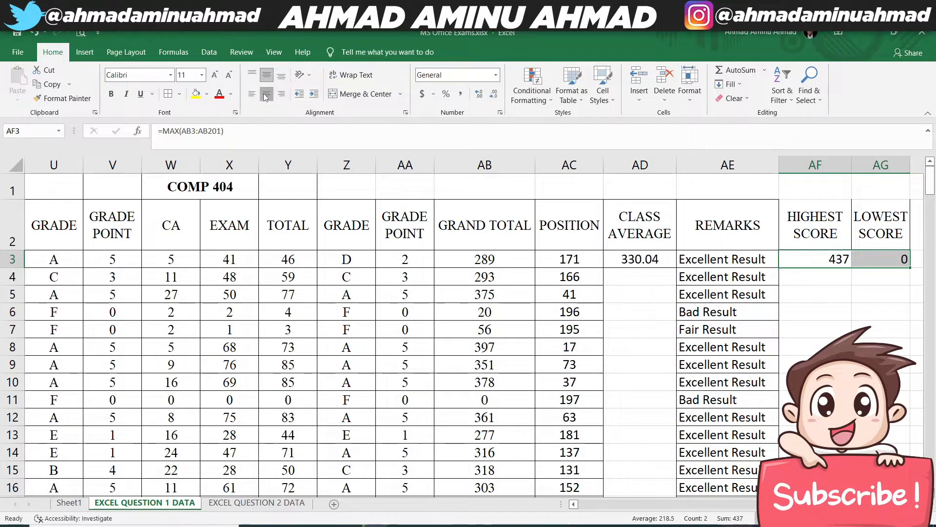
pyautogui.click(266, 96)
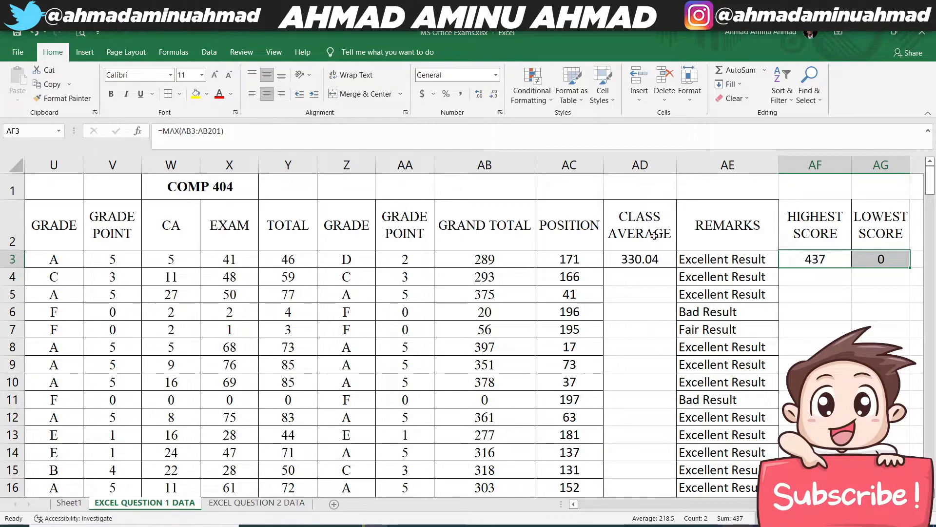
# - Copy the cell formatting of remark cell AE3 onto the highest score in AF3 with Format Painter
pyautogui.click(729, 259)
pyautogui.click(63, 98)
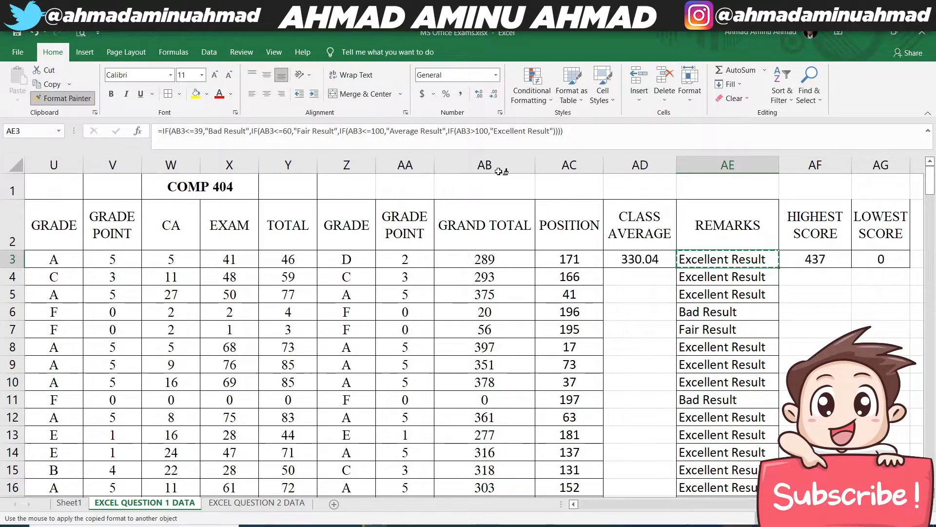
pyautogui.click(815, 259)
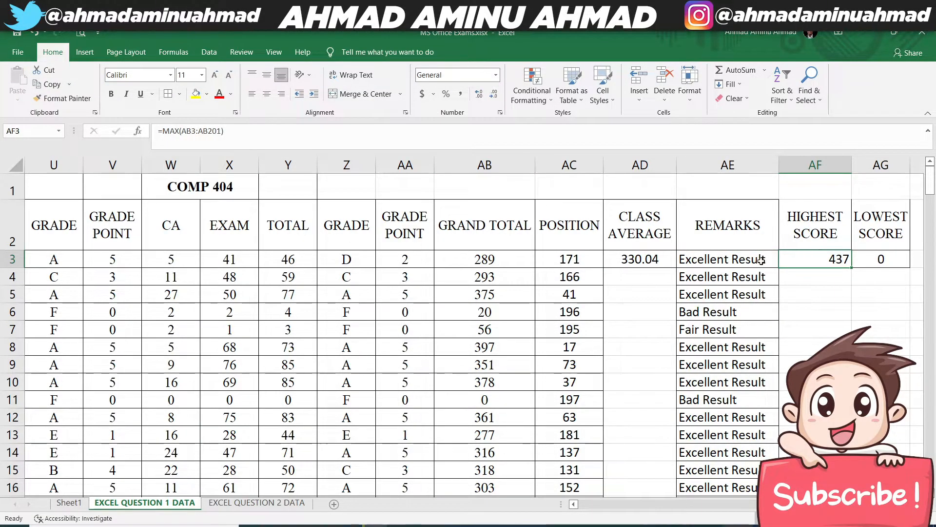
# - Set the font of the remarks and score cells AE3:AG201 to Times and center their contents
pyautogui.click(699, 259)
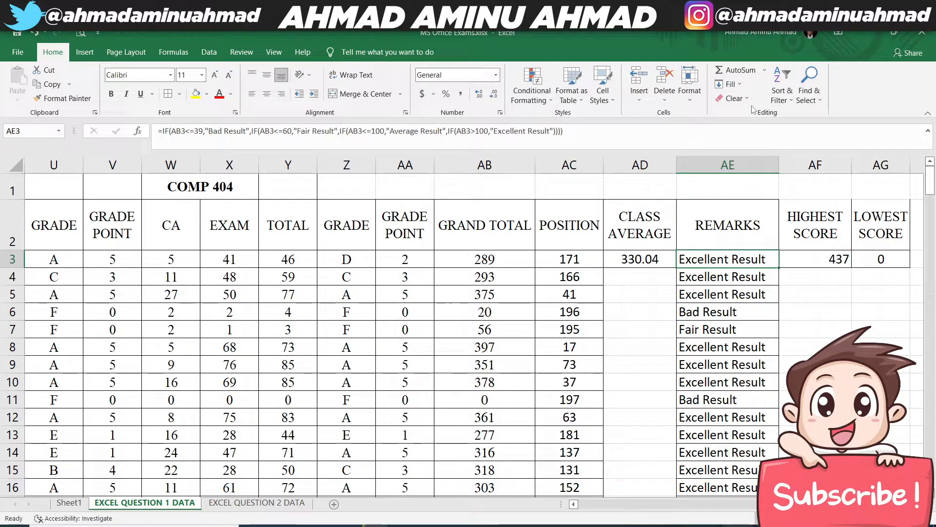
pyautogui.hotkey('shift', 'Right')
pyautogui.hotkey('shift', 'Right')
pyautogui.hotkey('ctrl', 'shift', 'Down')
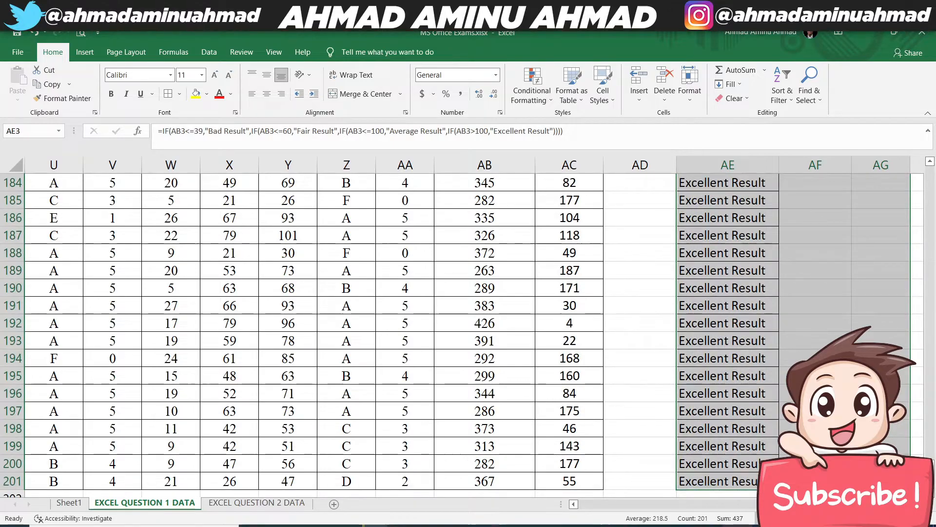
pyautogui.click(98, 33)
pyautogui.click(190, 29)
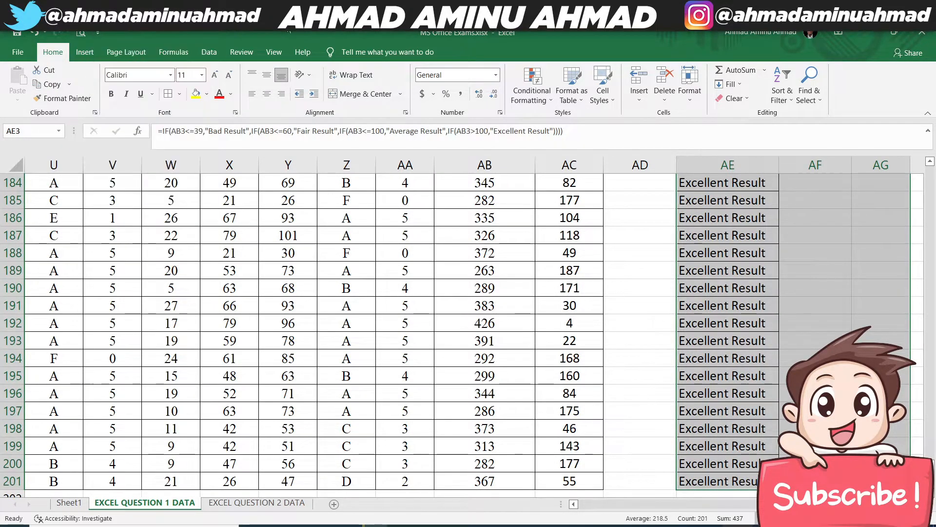
pyautogui.click(155, 78)
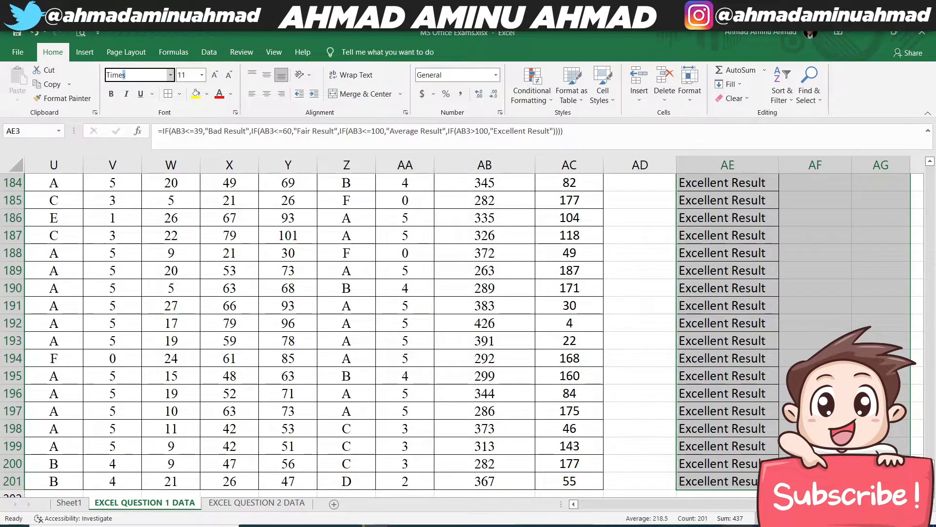
pyautogui.write('Times')
pyautogui.press('Return')
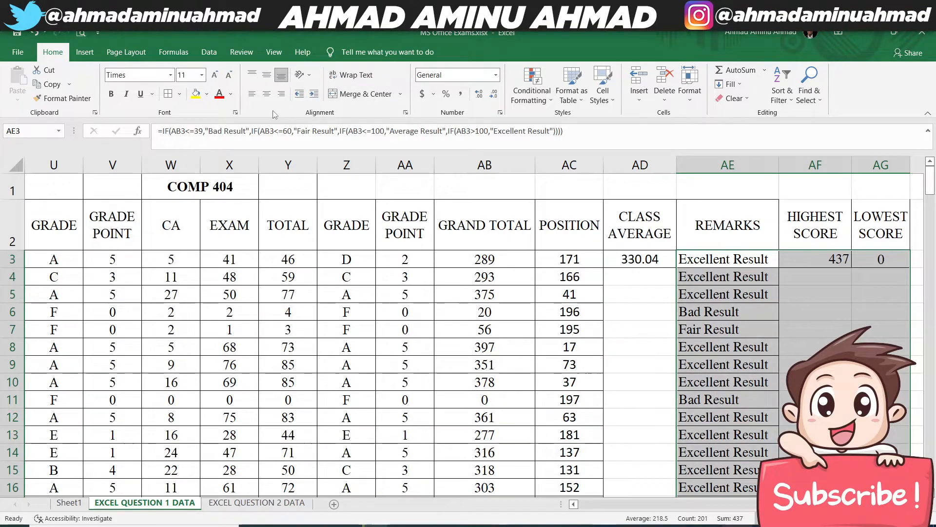
pyautogui.click(266, 93)
# - Check the highest and lowest score results against the grand totals, and read question 8 on Sheet1
pyautogui.click(839, 261)
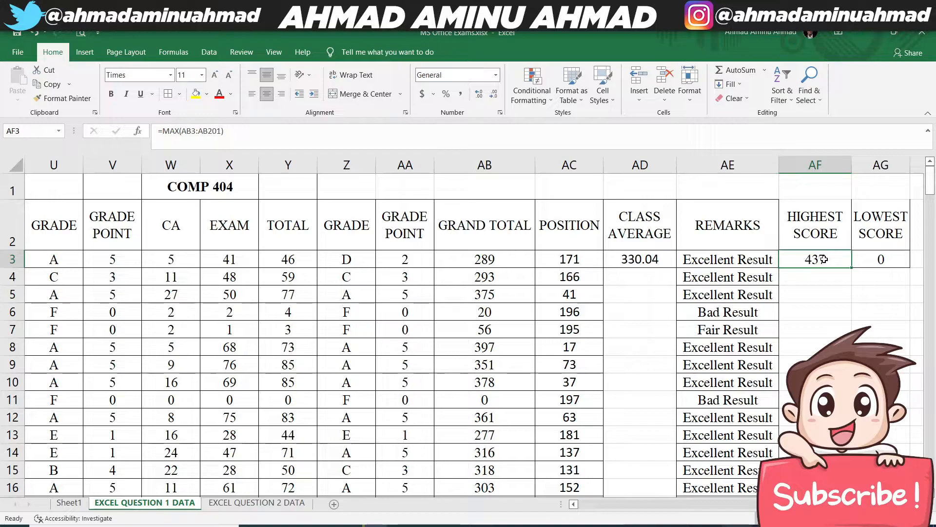
pyautogui.click(895, 263)
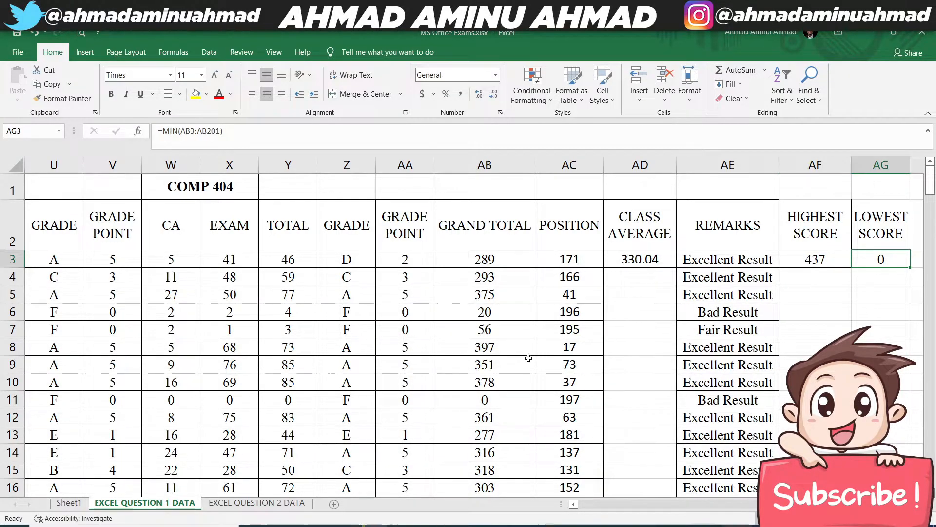
pyautogui.click(405, 401)
pyautogui.click(495, 398)
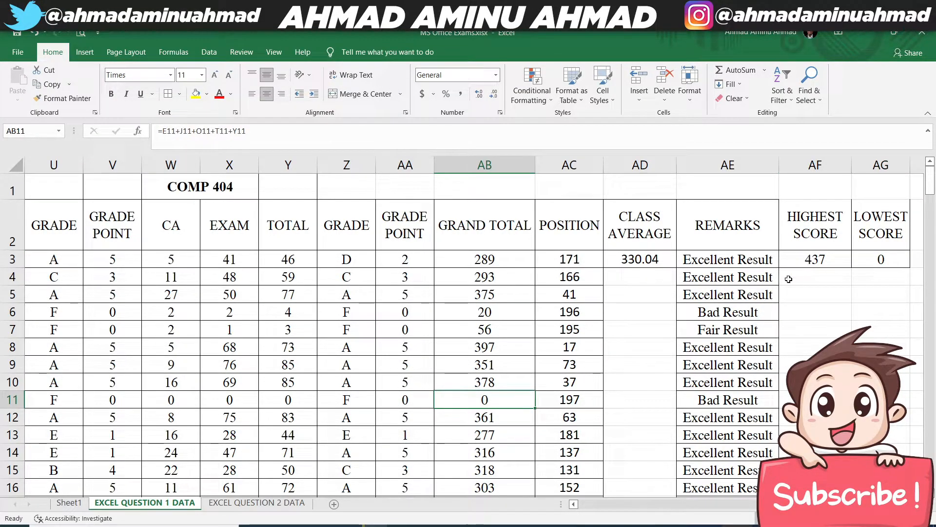
pyautogui.moveTo(826, 223); pyautogui.dragTo(878, 225)
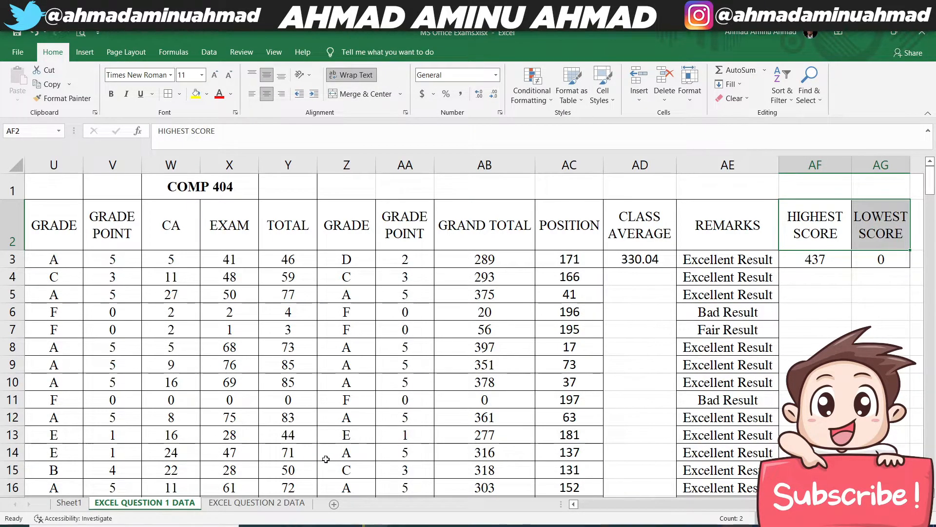
pyautogui.click(86, 502)
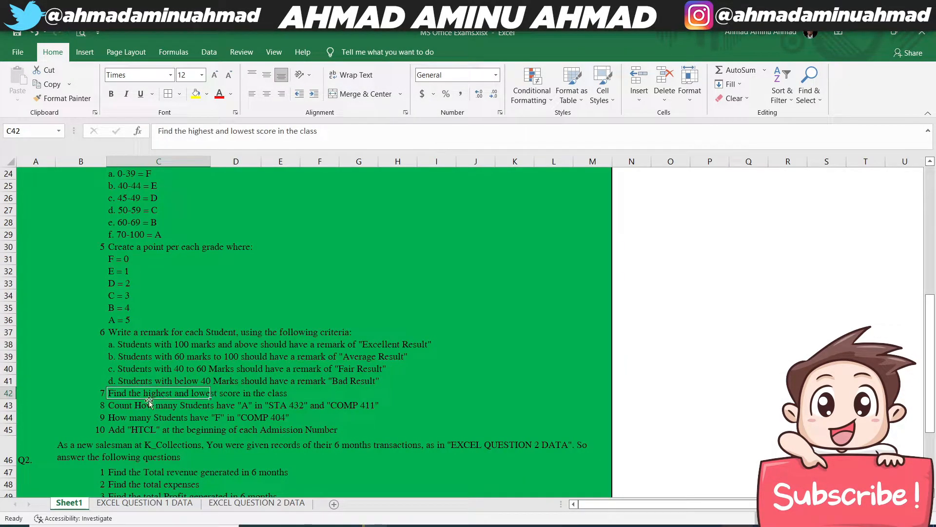
pyautogui.click(141, 406)
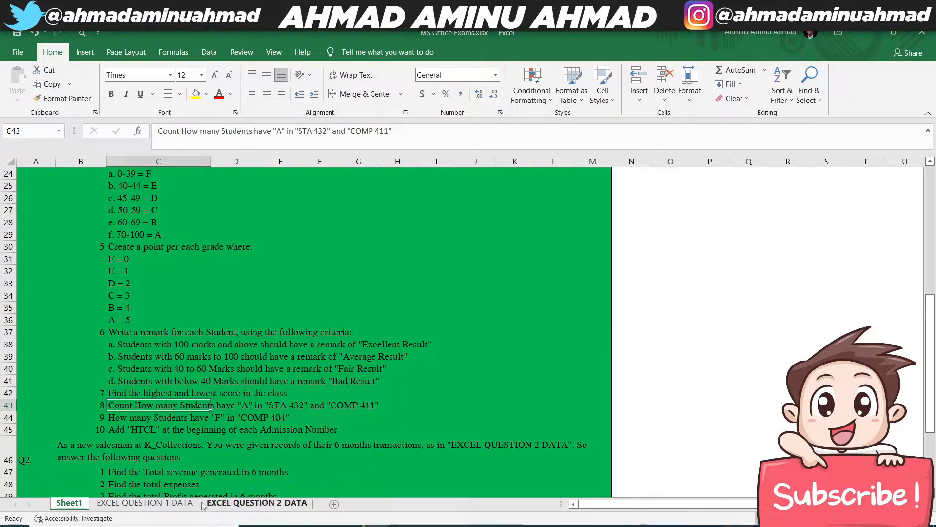
pyautogui.click(145, 502)
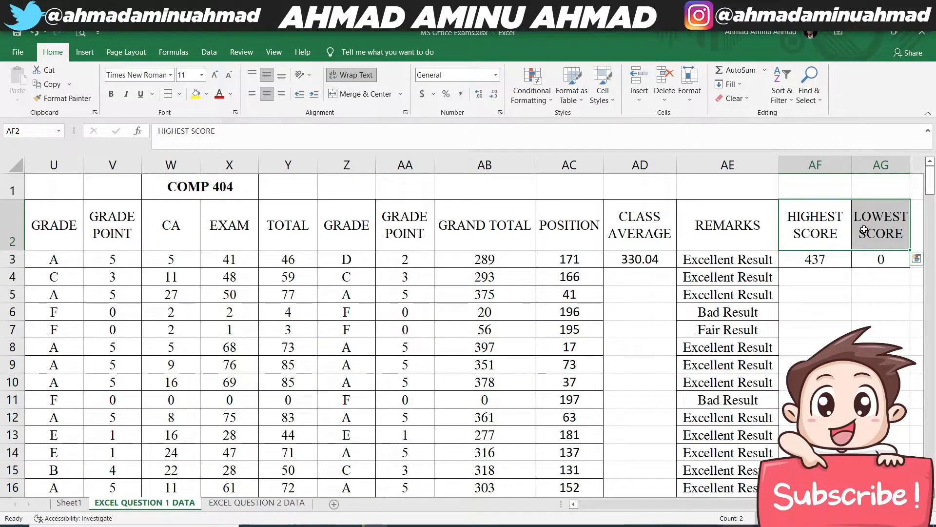
# - Add the column headings STA 432 in AH2 and COMP 411 in AI2 on EXCEL QUESTION 1 DATA
pyautogui.click(864, 230)
pyautogui.press('Right')
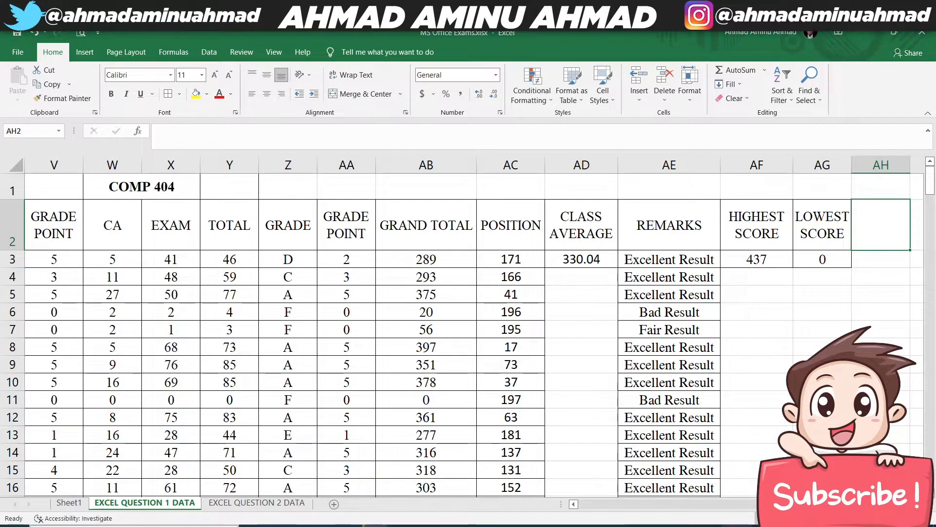
pyautogui.click(68, 503)
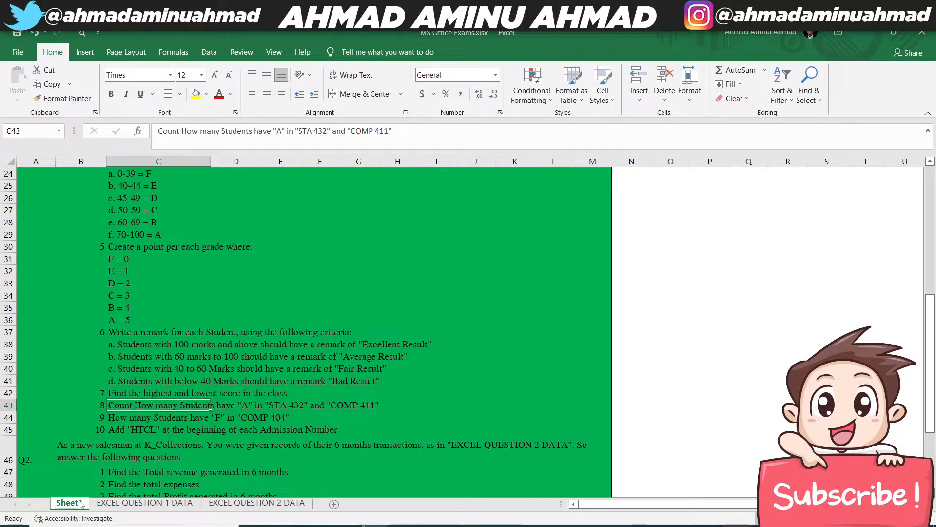
pyautogui.click(123, 503)
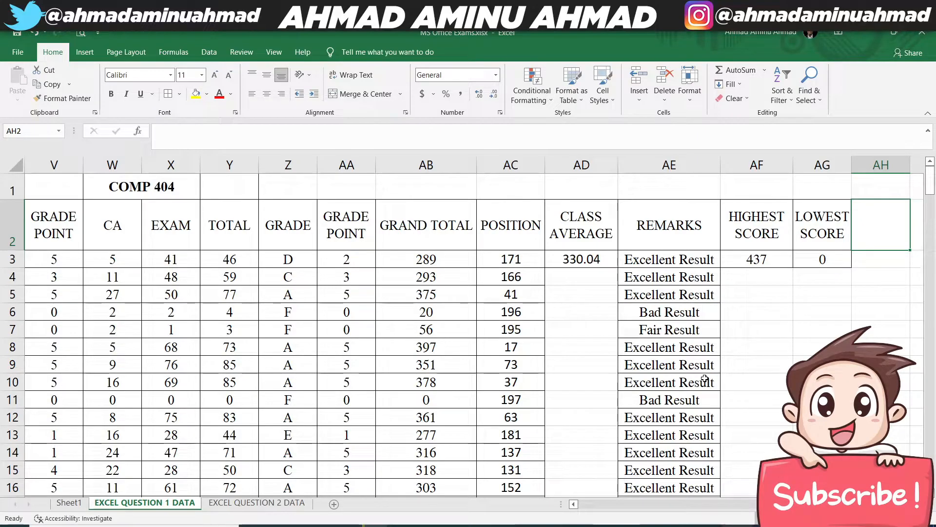
pyautogui.write('STA 432')
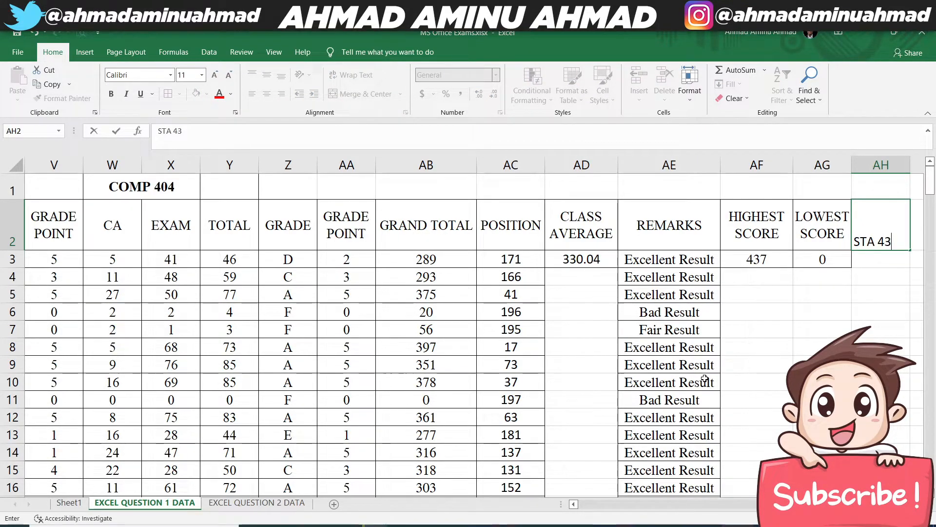
pyautogui.press('Tab')
pyautogui.write('COMP 411')
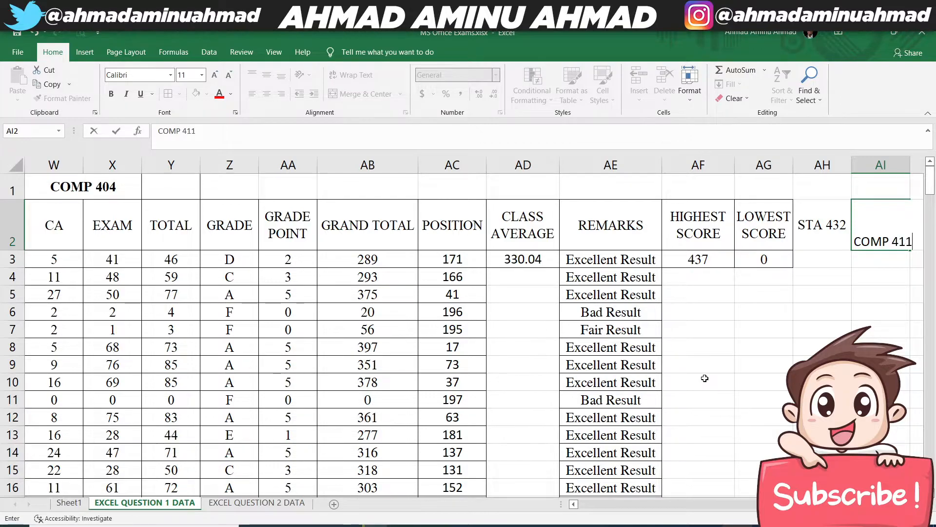
pyautogui.press('Return')
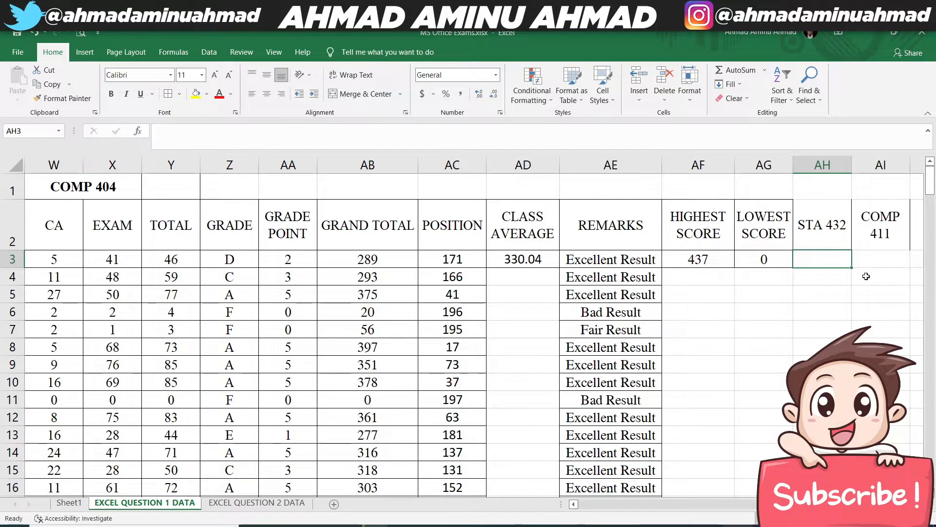
# - Change the headings in AH2 and AI2 to A IN STA 432 and A IN COMP 411
pyautogui.click(830, 229)
pyautogui.click(156, 134)
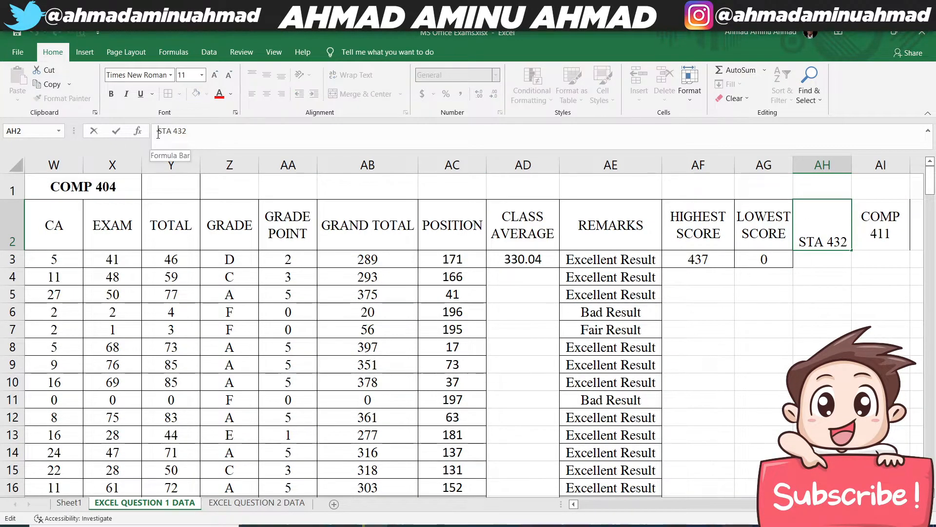
pyautogui.write('A IN')
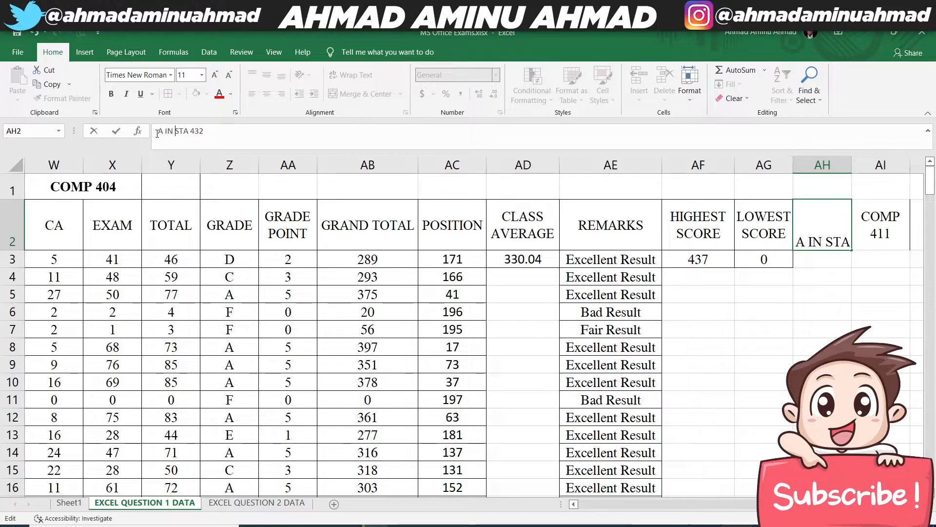
pyautogui.press('Return')
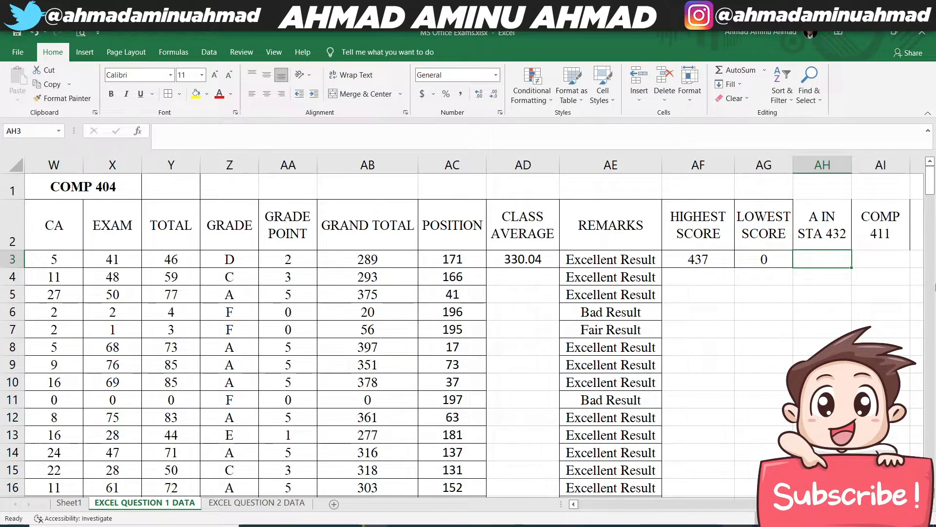
pyautogui.click(897, 235)
pyautogui.click(155, 131)
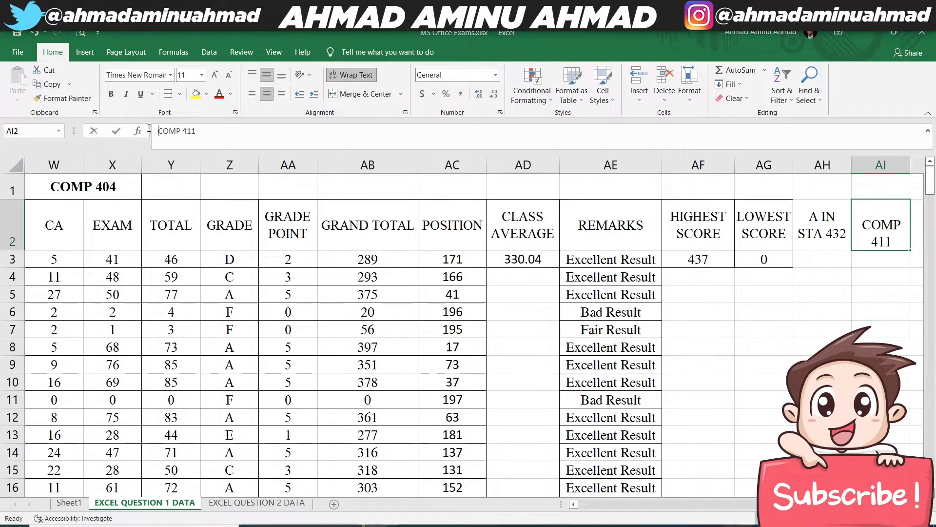
pyautogui.write('A IN')
pyautogui.press('Return')
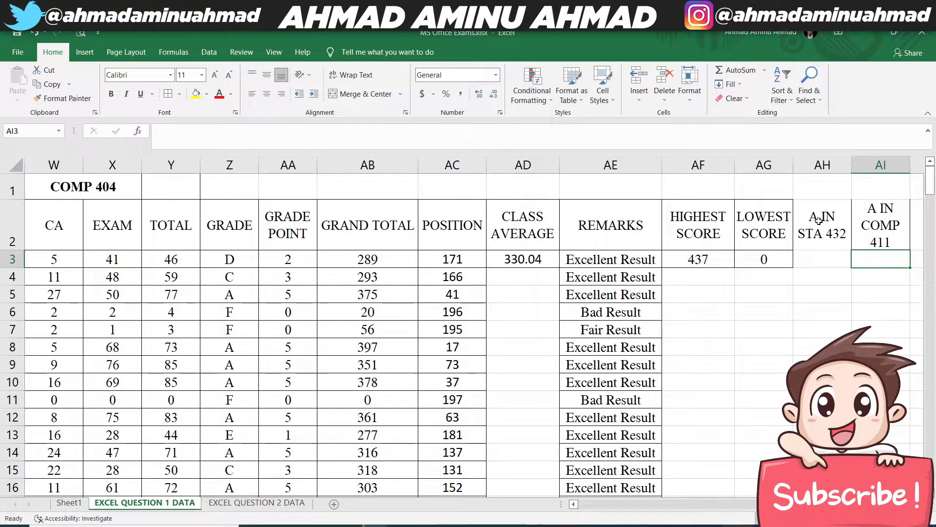
# - Format AH2:AI3 with borders, Times New Roman font and centered alignment
pyautogui.moveTo(819, 221); pyautogui.dragTo(889, 261)
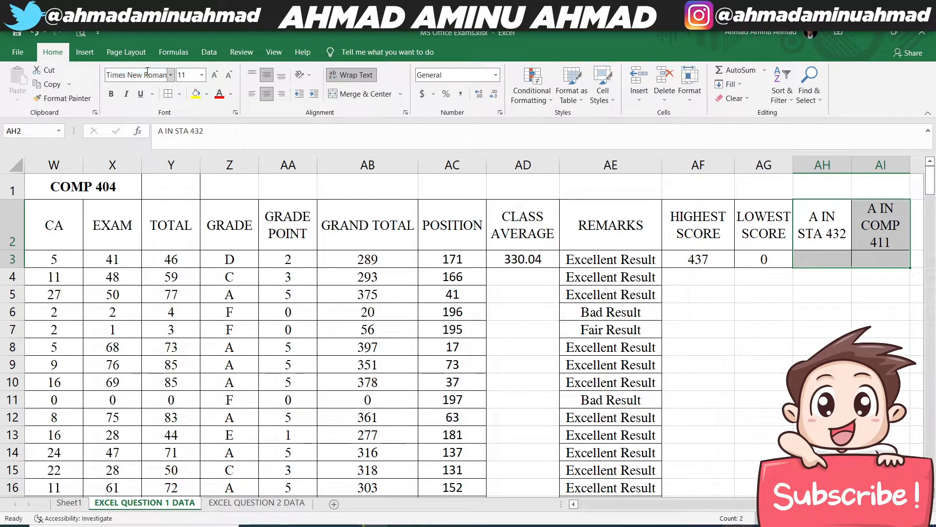
pyautogui.click(266, 93)
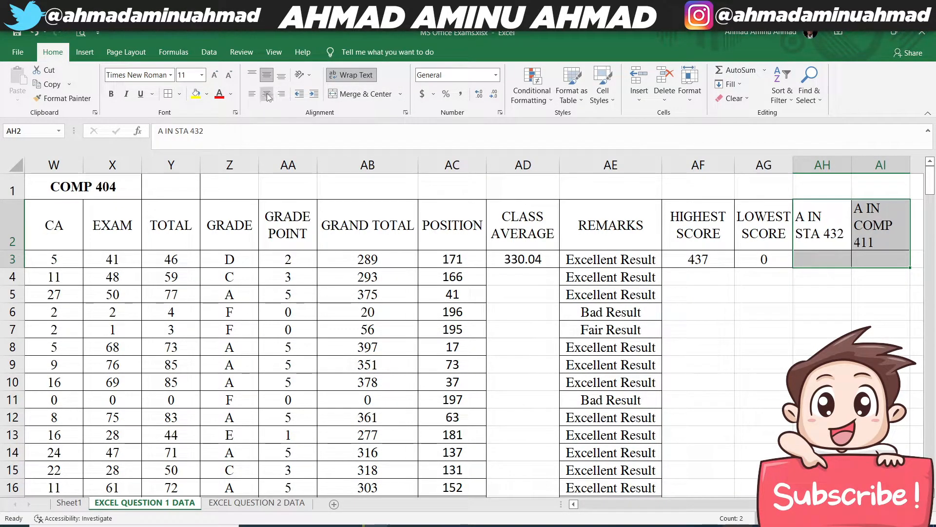
pyautogui.click(267, 93)
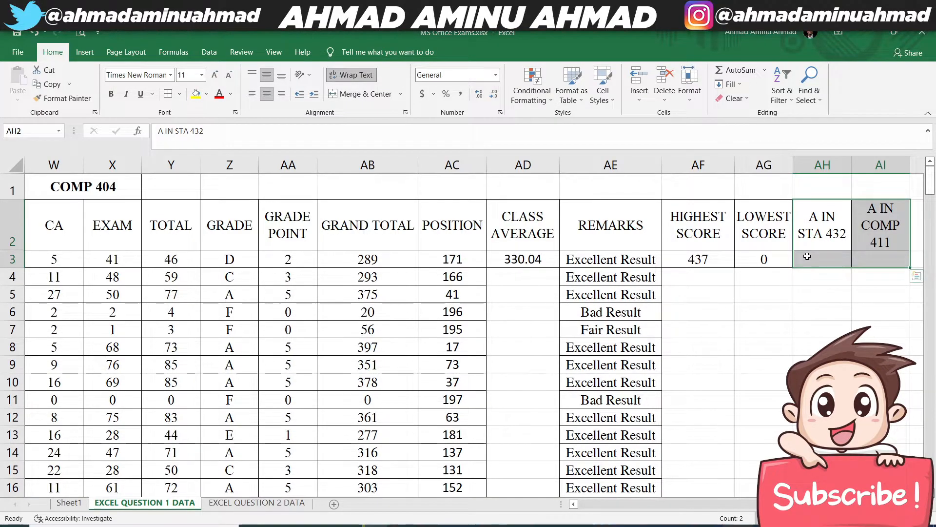
# - Examine the STA 432 and COMP 411 sections to locate the grade columns needed for counting the A grades
pyautogui.click(823, 258)
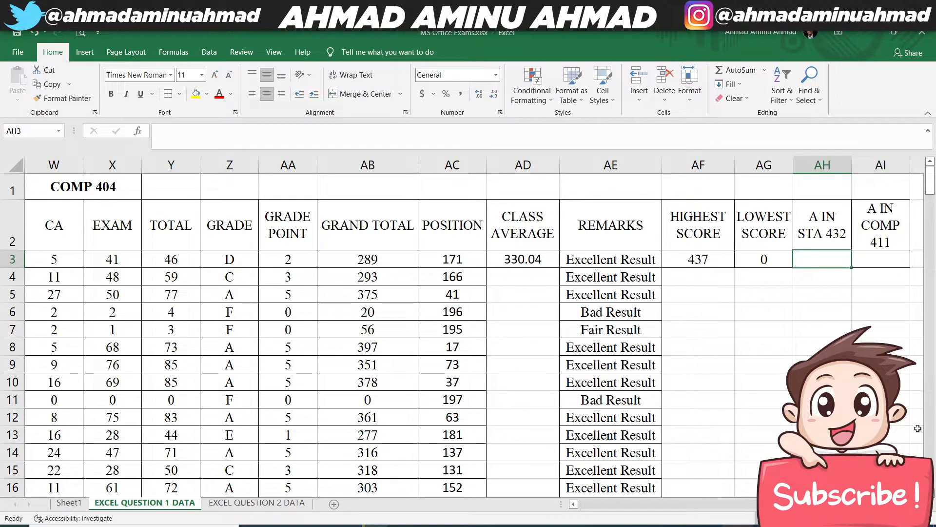
pyautogui.click(580, 506)
pyautogui.click(581, 506)
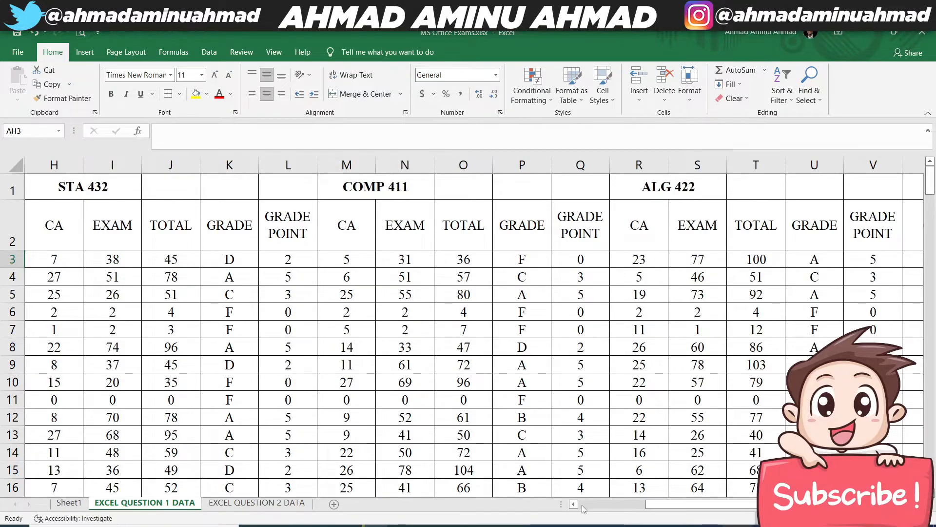
pyautogui.moveTo(581, 505)
pyautogui.mouseDown()
pyautogui.moveTo(614, 505)
pyautogui.moveTo(587, 506)
pyautogui.mouseUp()
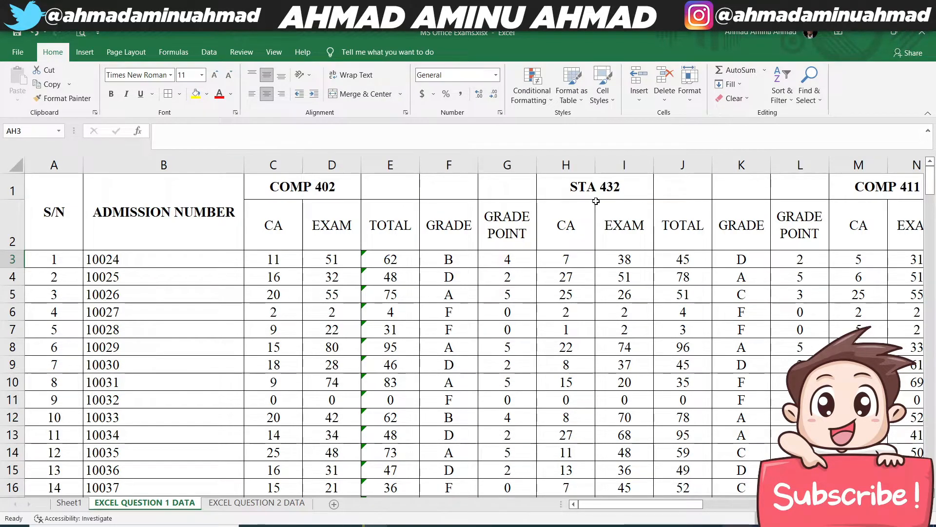
pyautogui.moveTo(591, 187); pyautogui.dragTo(643, 312)
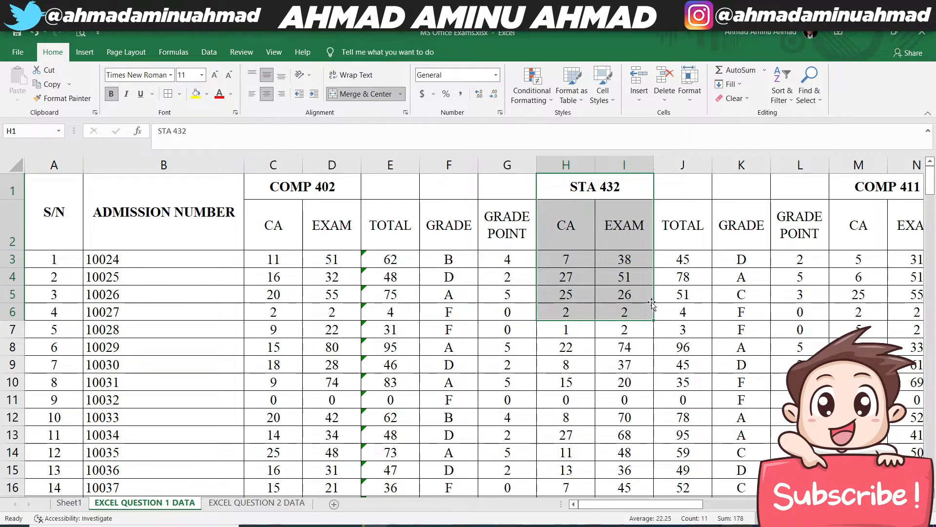
pyautogui.moveTo(873, 182); pyautogui.dragTo(868, 294)
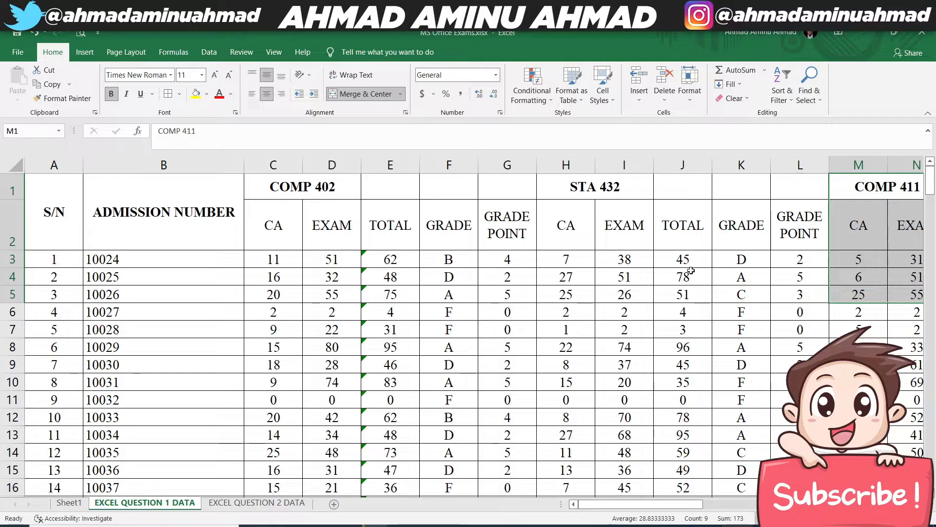
pyautogui.click(741, 259)
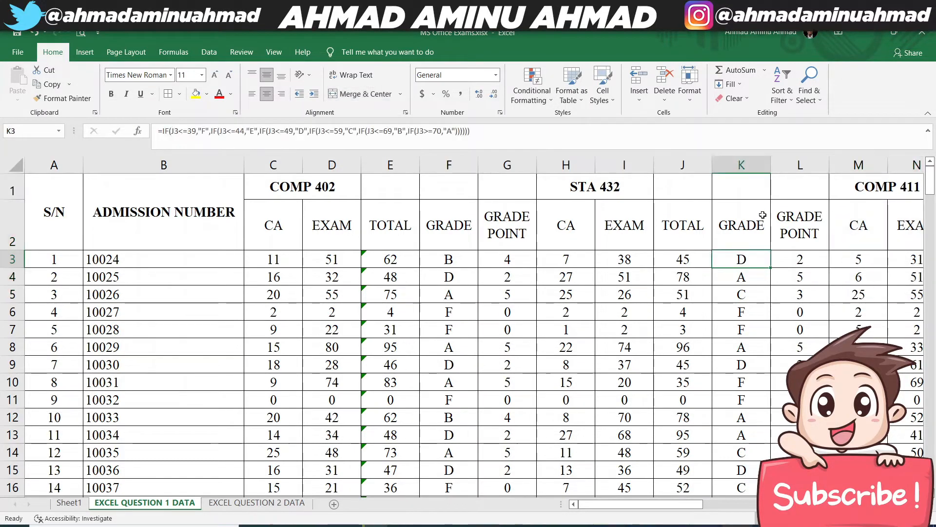
# - Count the A grades for STA 432 in AH3 with the formula =COUNTIF(K3:K201,"A")
pyautogui.moveTo(653, 504); pyautogui.dragTo(871, 504)
pyautogui.click(824, 263)
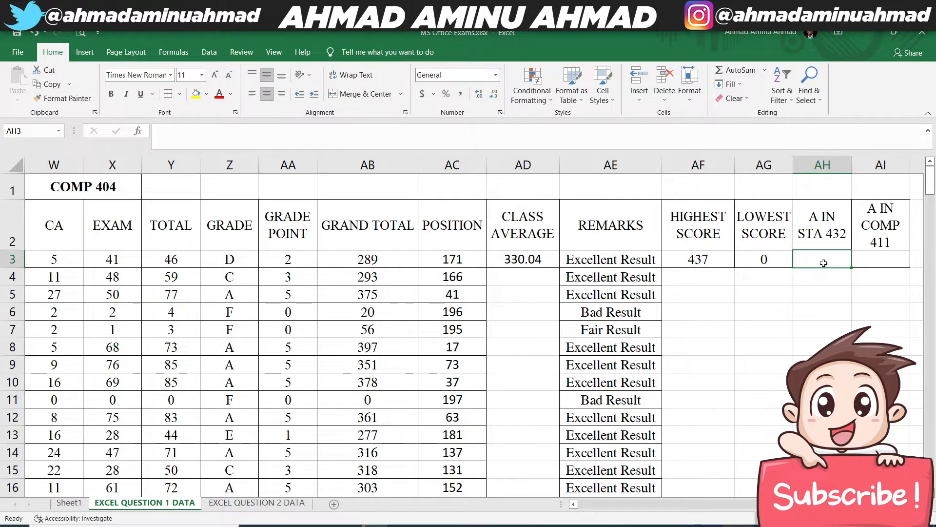
pyautogui.write('=')
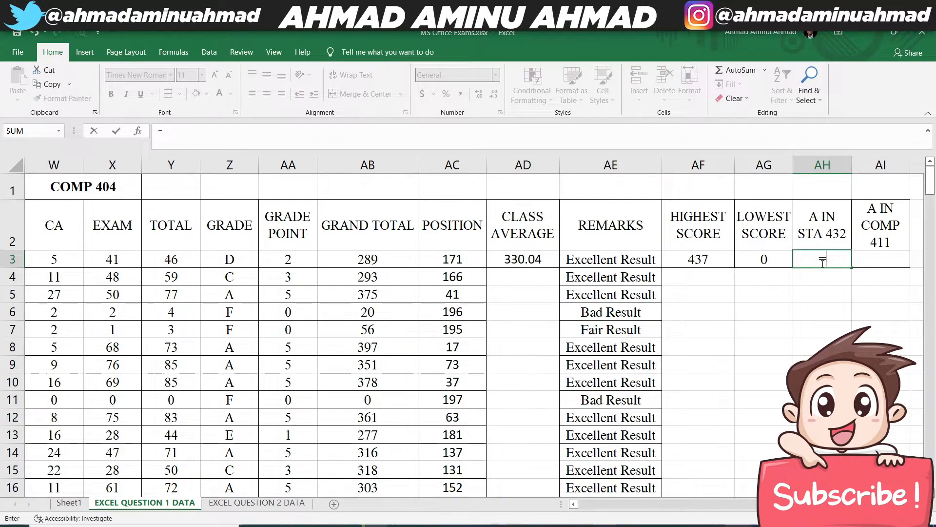
pyautogui.write('COUNTIF(')
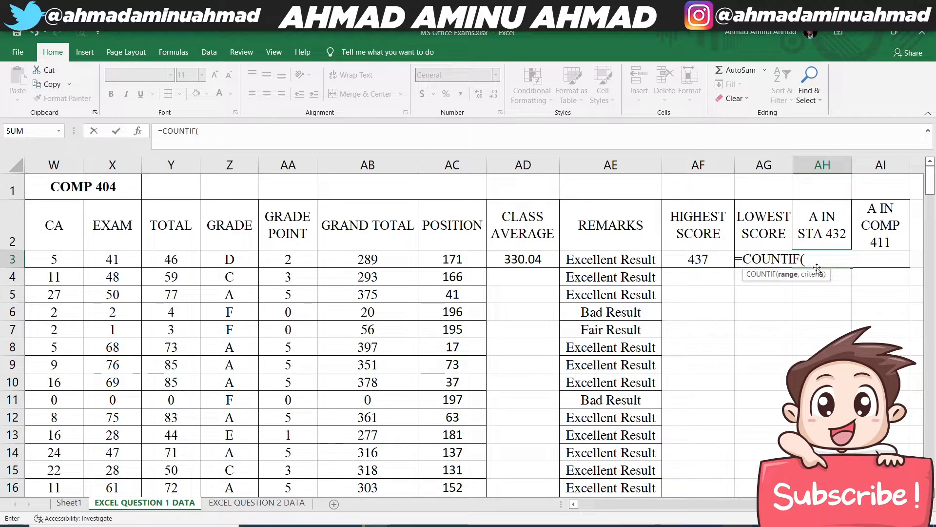
pyautogui.click(582, 504)
pyautogui.click(582, 504)
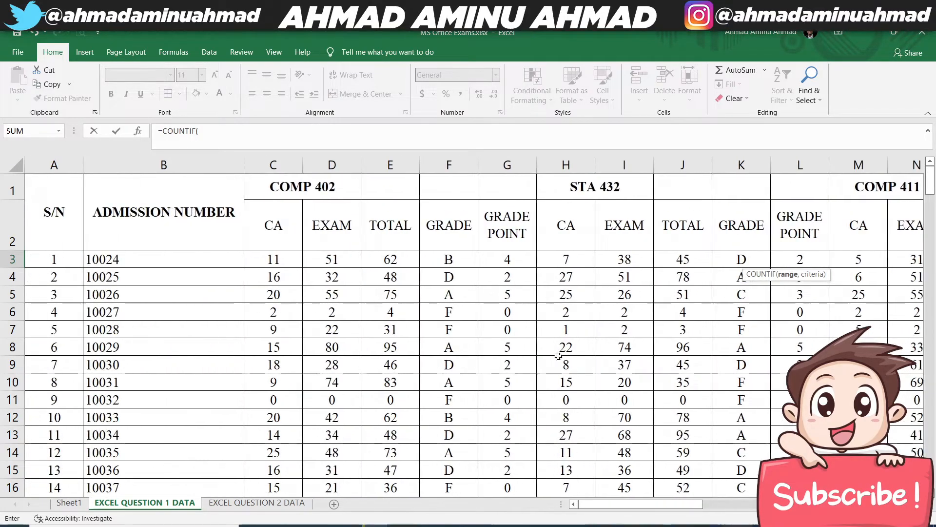
pyautogui.click(756, 262)
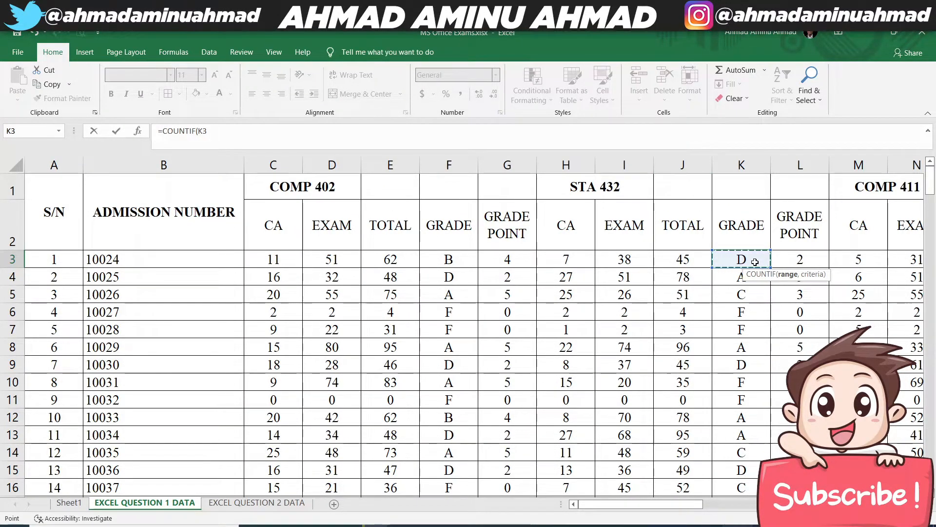
pyautogui.hotkey('ctrl', 'shift', 'Down')
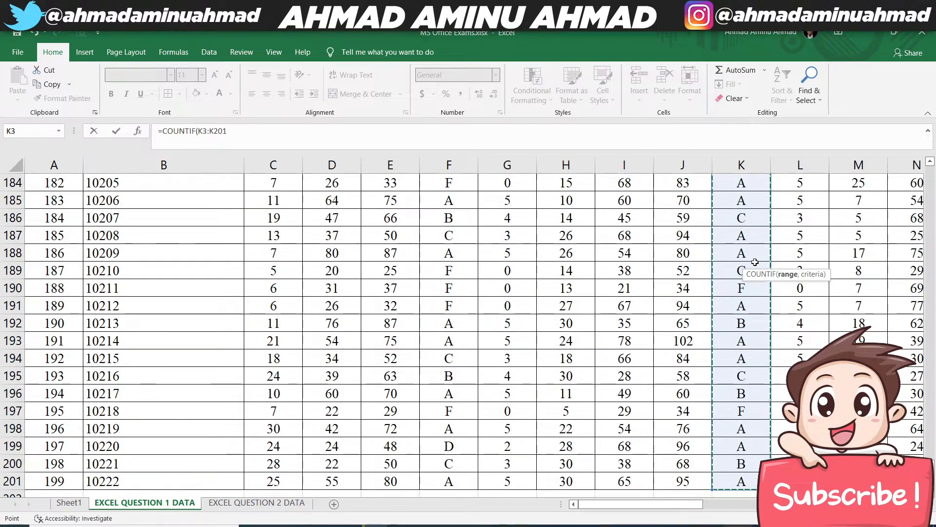
pyautogui.write(',')
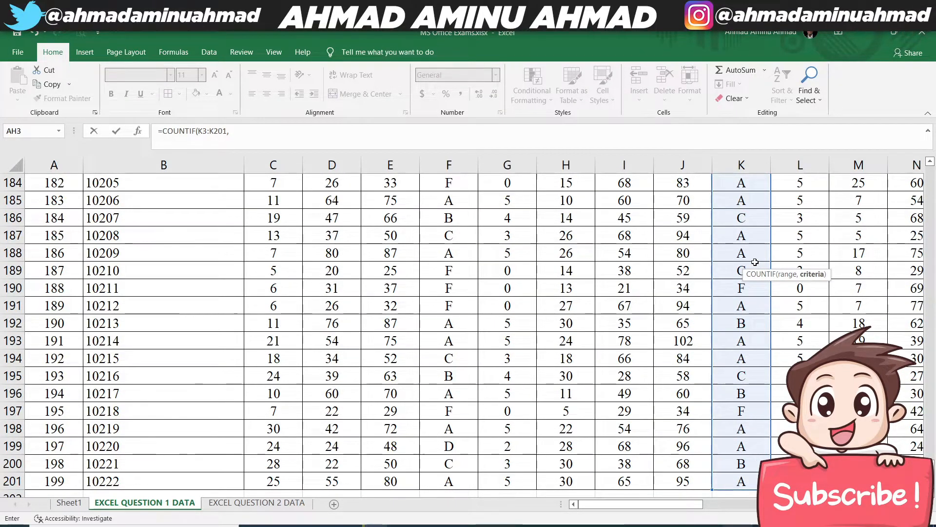
pyautogui.write('"A"')
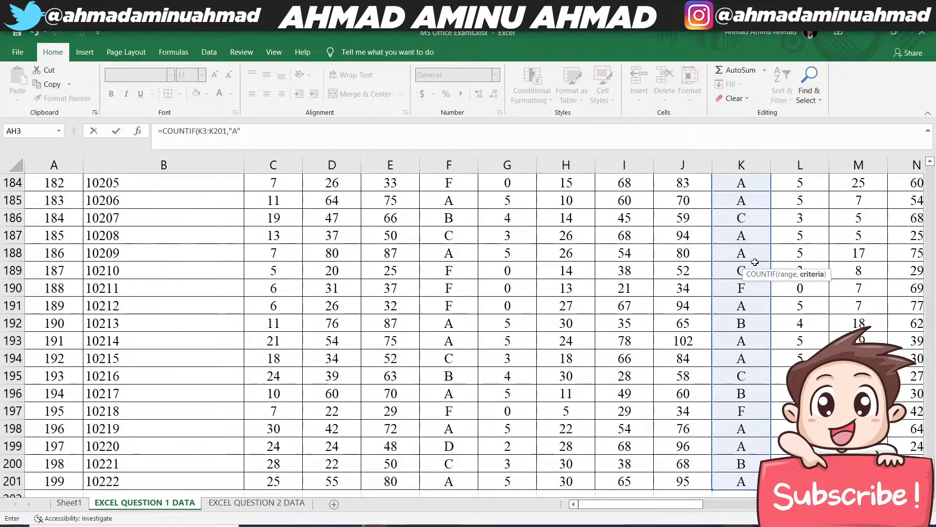
pyautogui.write(')')
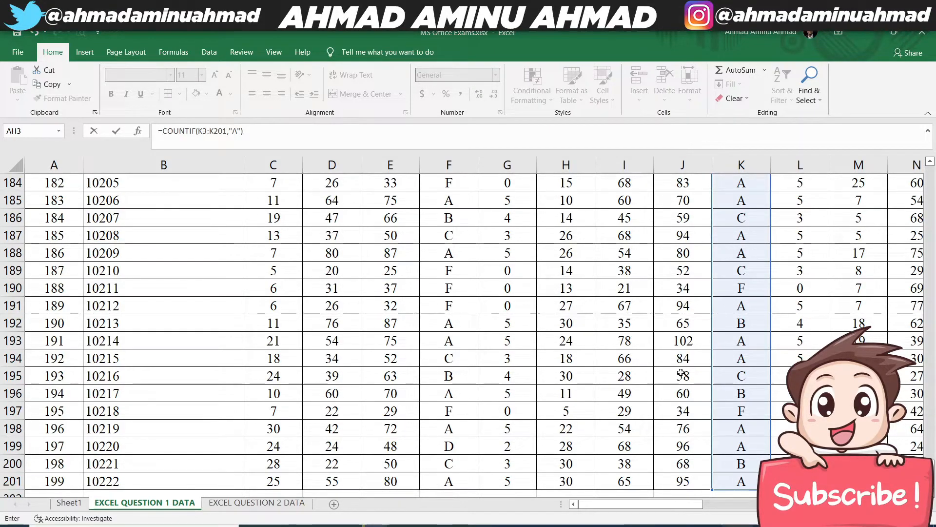
pyautogui.scroll(1, 707, 293)
pyautogui.scroll(20, 706, 293)
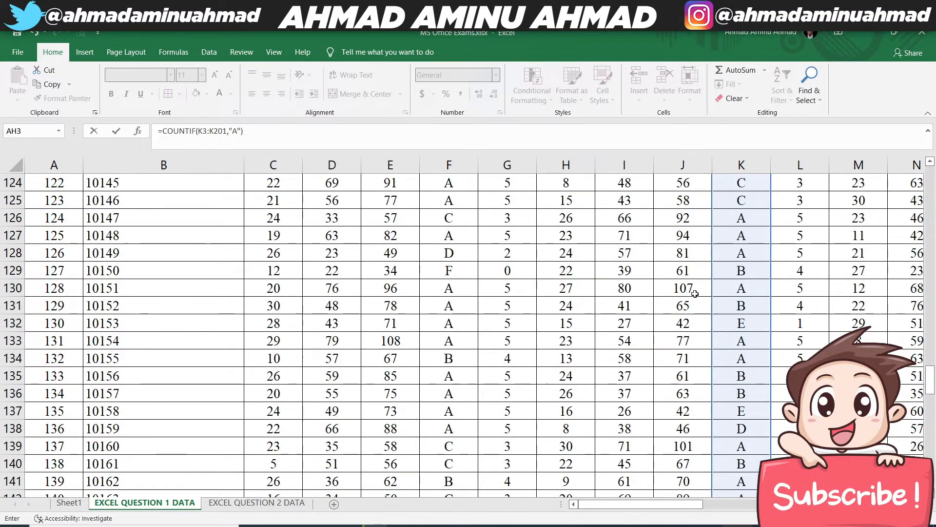
pyautogui.scroll(8, 684, 291)
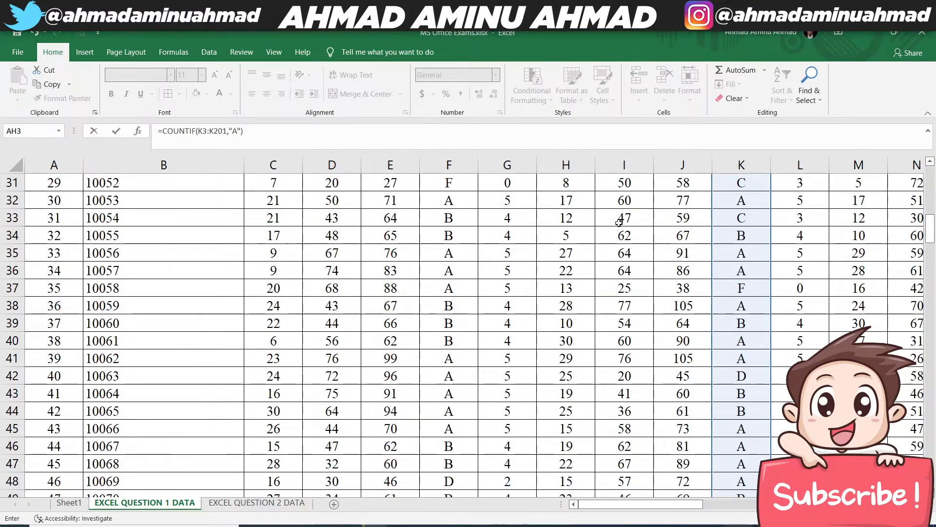
pyautogui.scroll(10, 657, 242)
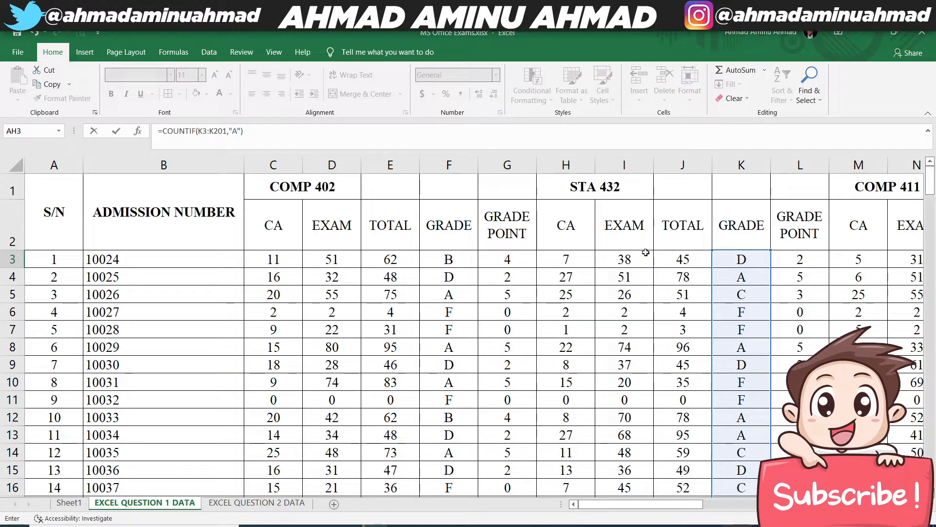
pyautogui.press('Return')
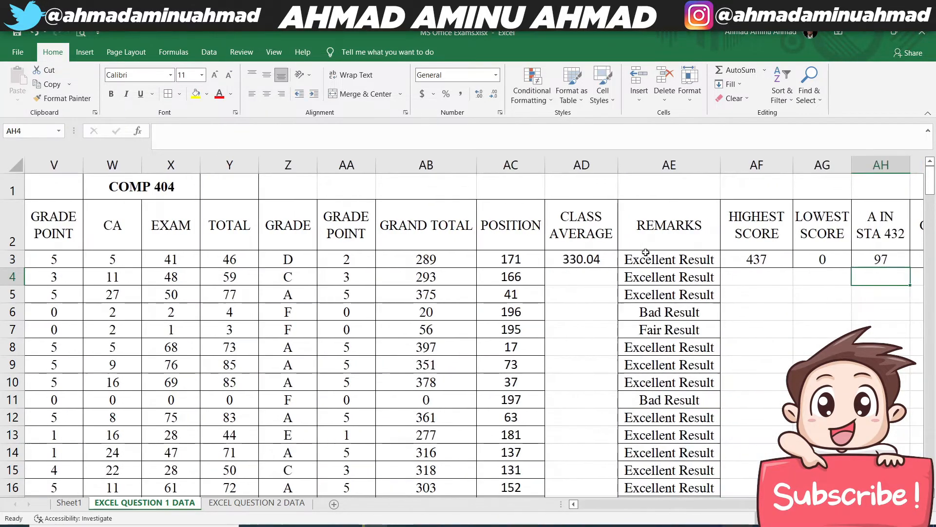
pyautogui.click(891, 259)
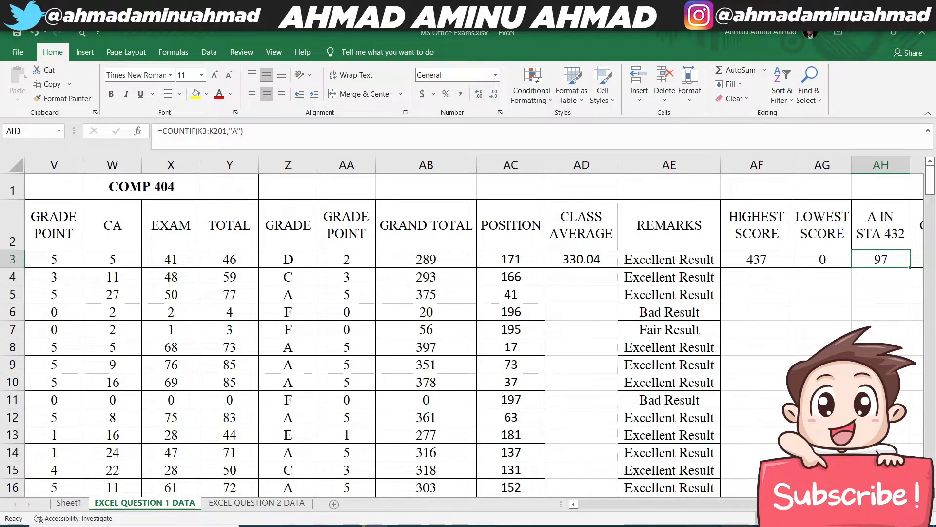
# - Count the A grades for COMP 411 in AI3 with the formula =COUNTIF(P3:P201,"A")
pyautogui.hscroll(1, 894, 288)
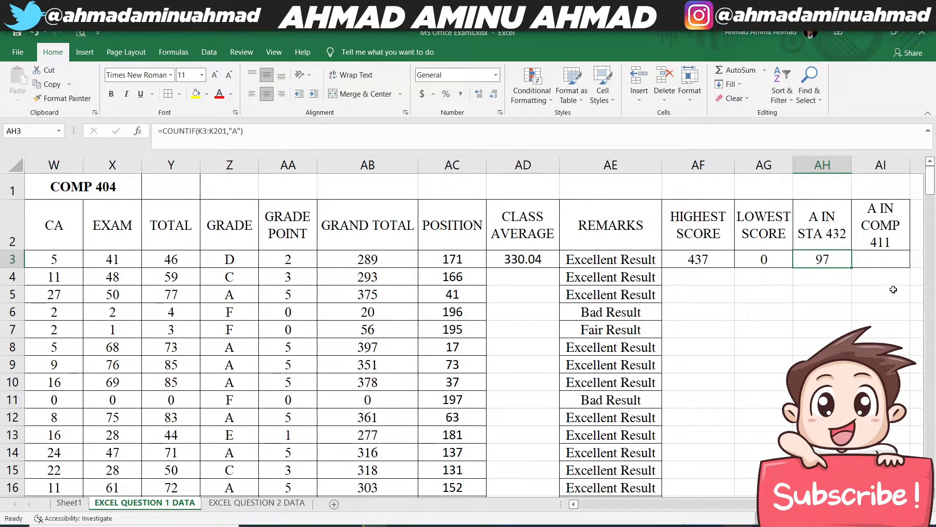
pyautogui.click(874, 257)
pyautogui.write('=')
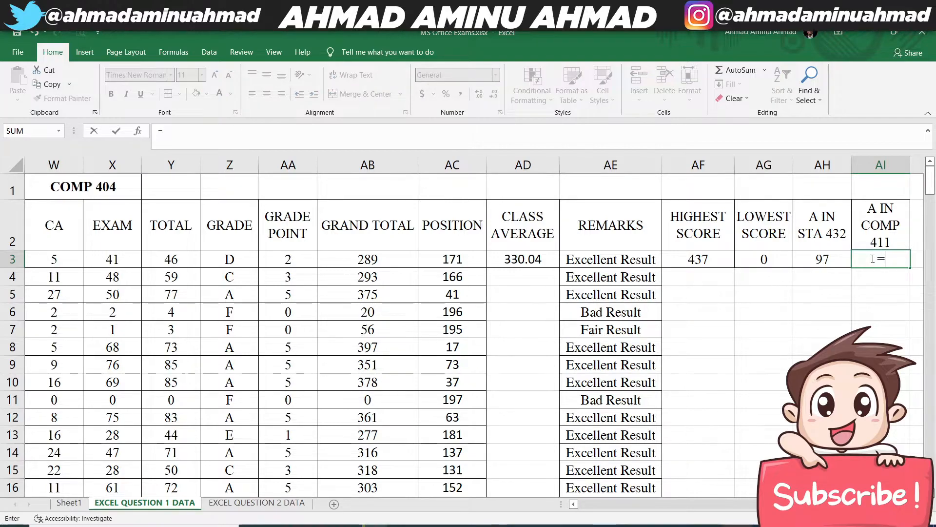
pyautogui.write('COUNTIF(')
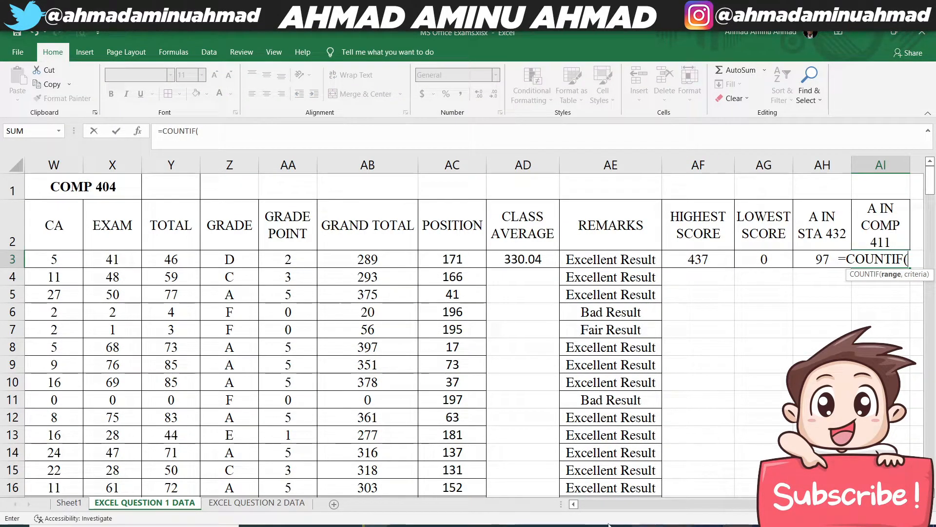
pyautogui.click(573, 504)
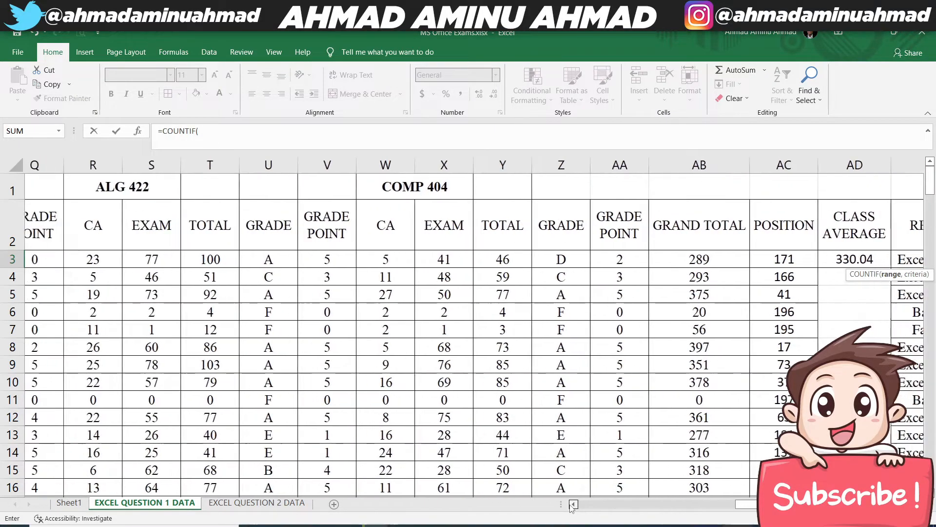
pyautogui.click(573, 505)
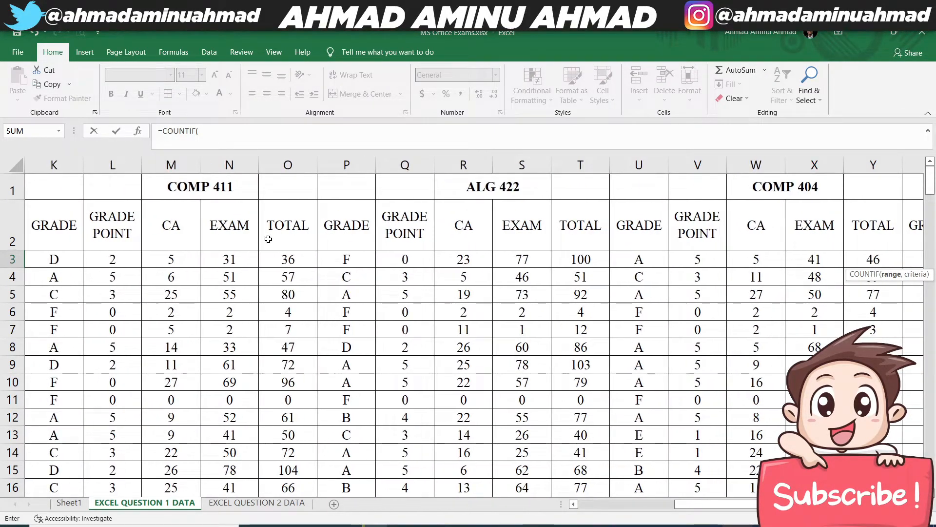
pyautogui.click(353, 257)
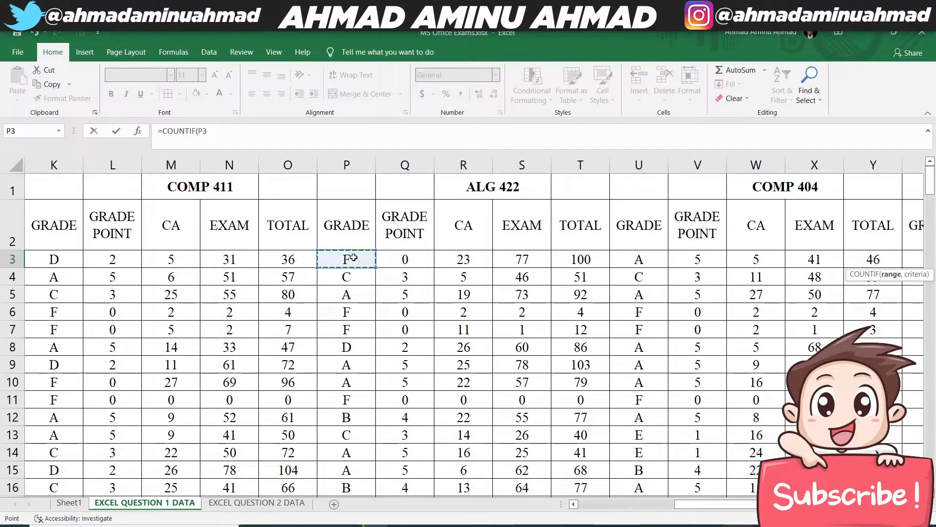
pyautogui.hotkey('ctrl', 'shift', 'Down')
pyautogui.write(',"A')
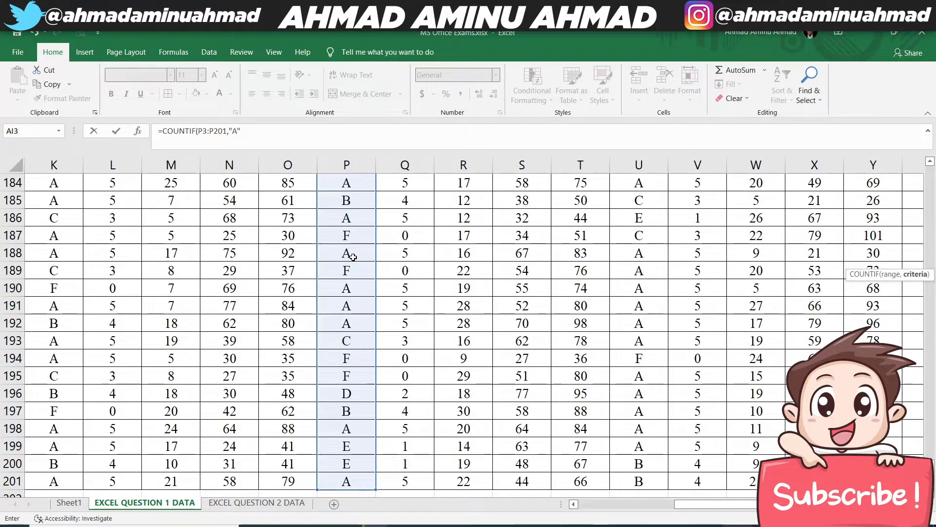
pyautogui.press('Return')
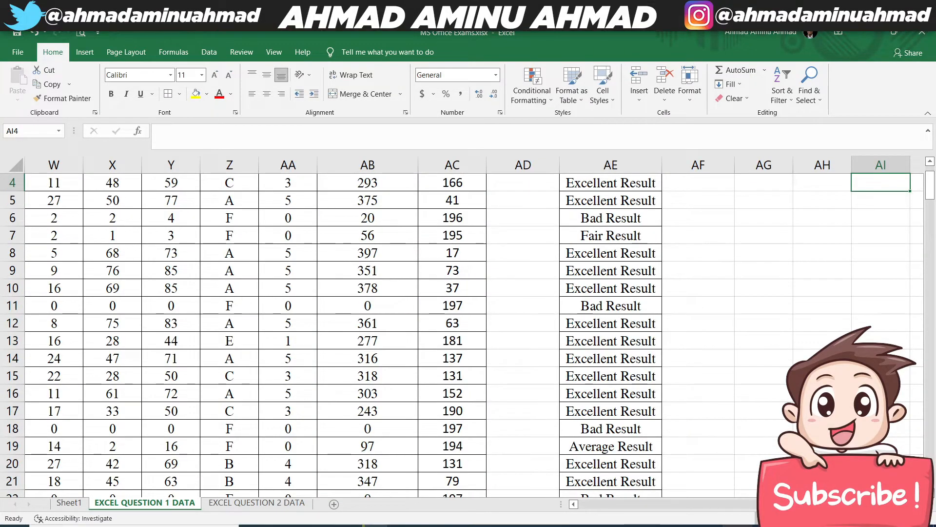
pyautogui.click(879, 258)
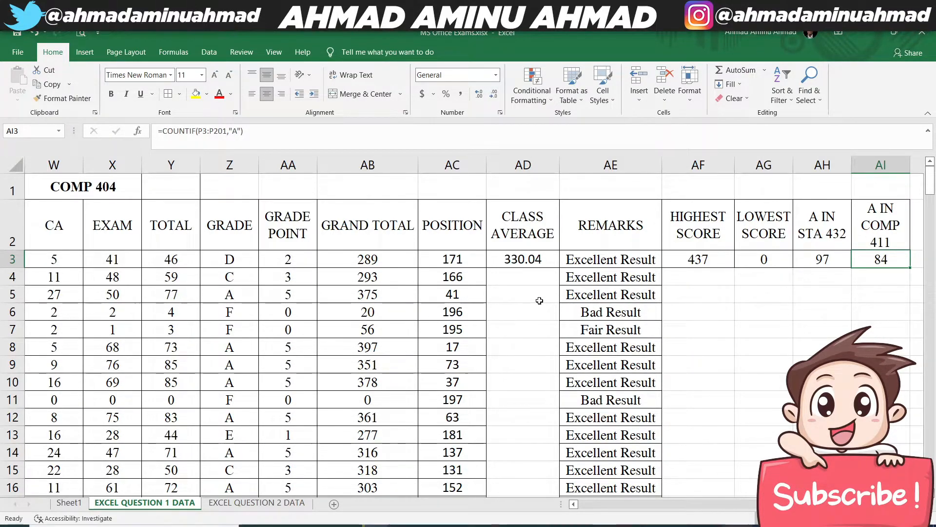
# - Check question 9 on Sheet1 and add the column heading F IN COMP 404 in AJ2 on EXCEL QUESTION 1 DATA
pyautogui.click(69, 503)
pyautogui.click(134, 419)
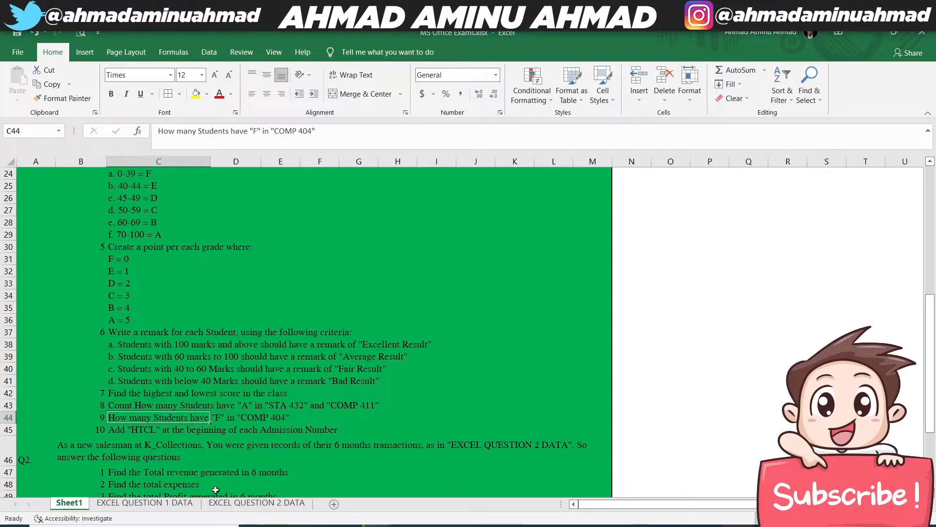
pyautogui.click(145, 502)
pyautogui.click(865, 225)
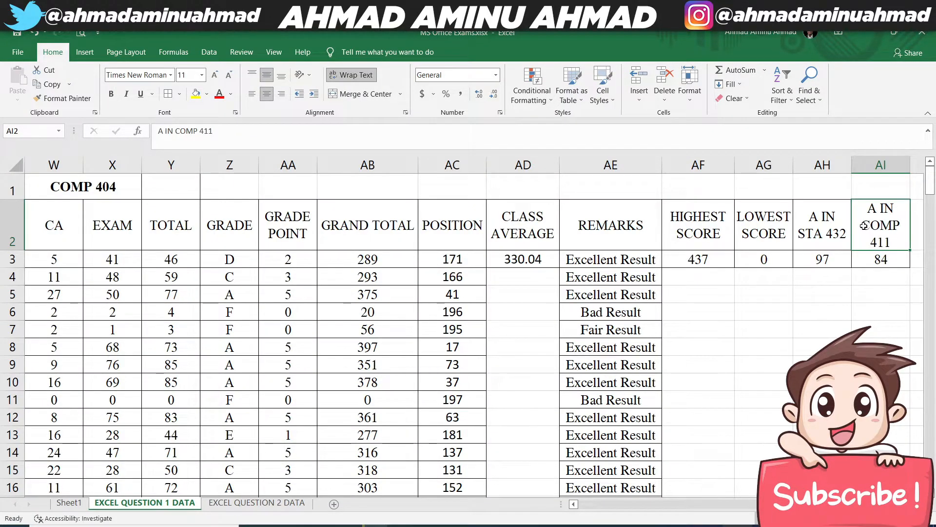
pyautogui.press('Right')
pyautogui.write('F')
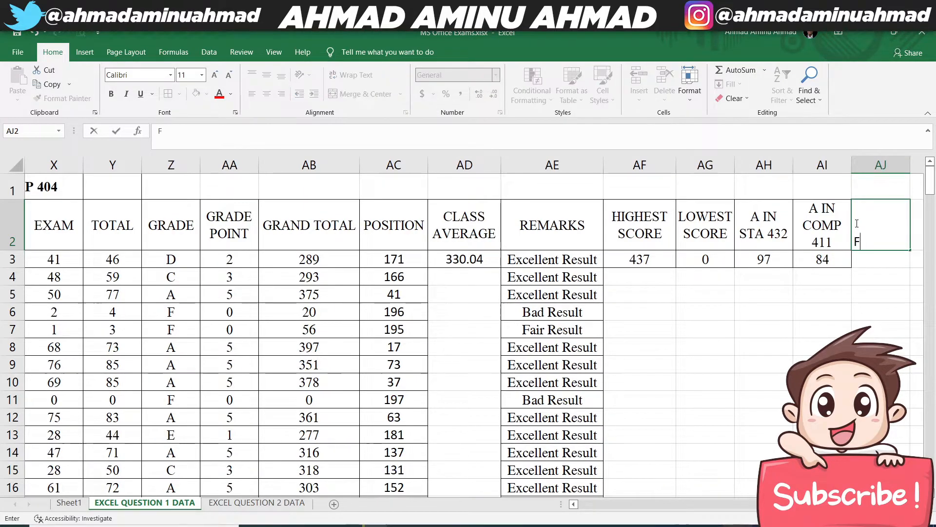
pyautogui.write(' IN COMP')
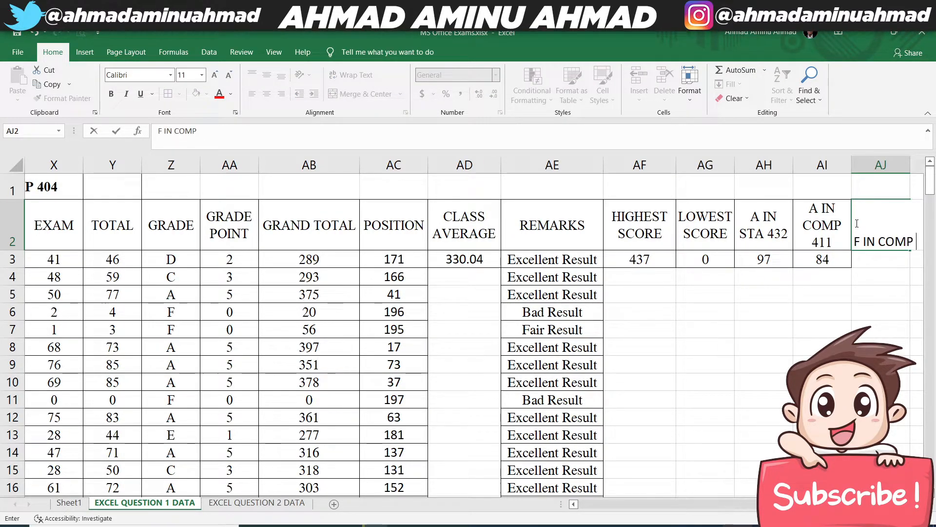
pyautogui.write(' 404')
pyautogui.press('Return')
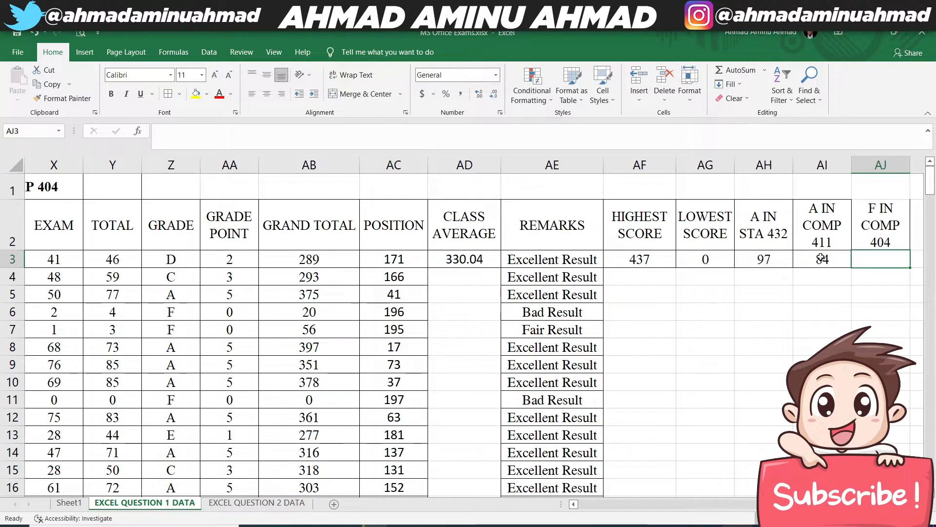
# - Copy the cell formatting of AI3 to AJ3, below the F IN COMP 404 heading, with Format Painter
pyautogui.click(822, 259)
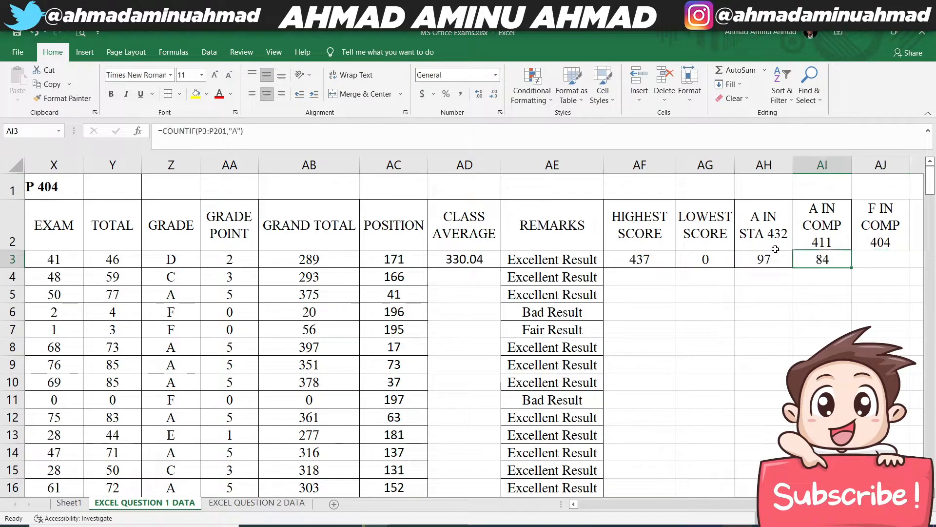
pyautogui.click(73, 103)
pyautogui.click(868, 265)
pyautogui.click(873, 230)
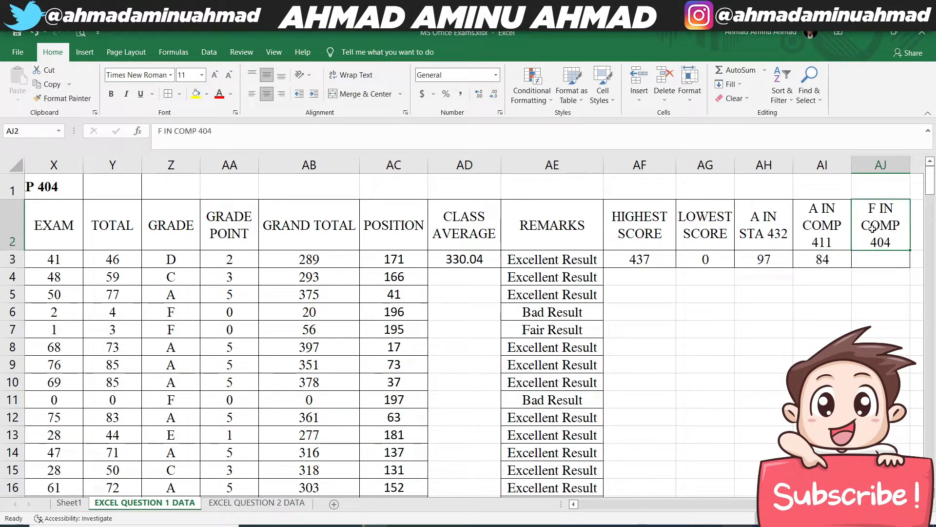
pyautogui.moveTo(872, 229); pyautogui.dragTo(878, 258)
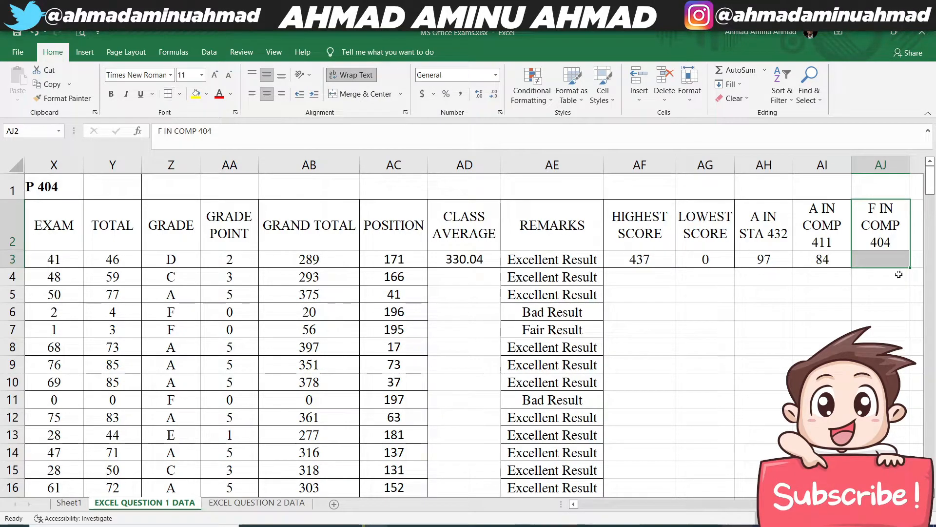
# - Count the F grades for COMP 404 in AJ3 with the formula =COUNTIF(Z3:Z201,"F")
pyautogui.click(865, 258)
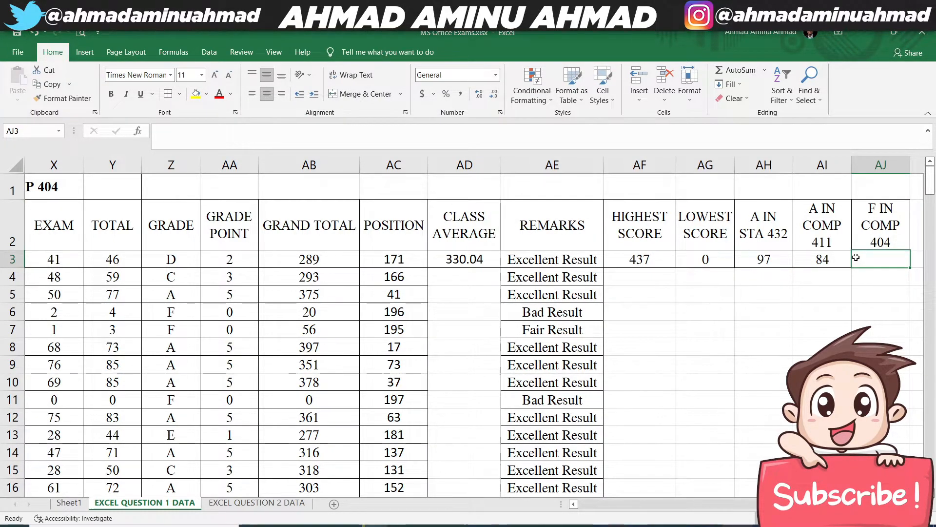
pyautogui.write('=COUNTIF(')
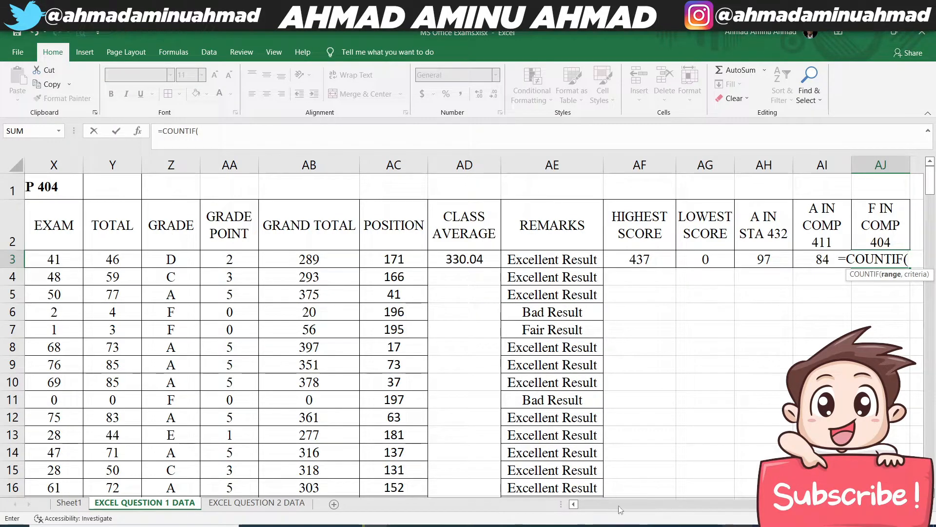
pyautogui.click(574, 505)
pyautogui.click(575, 504)
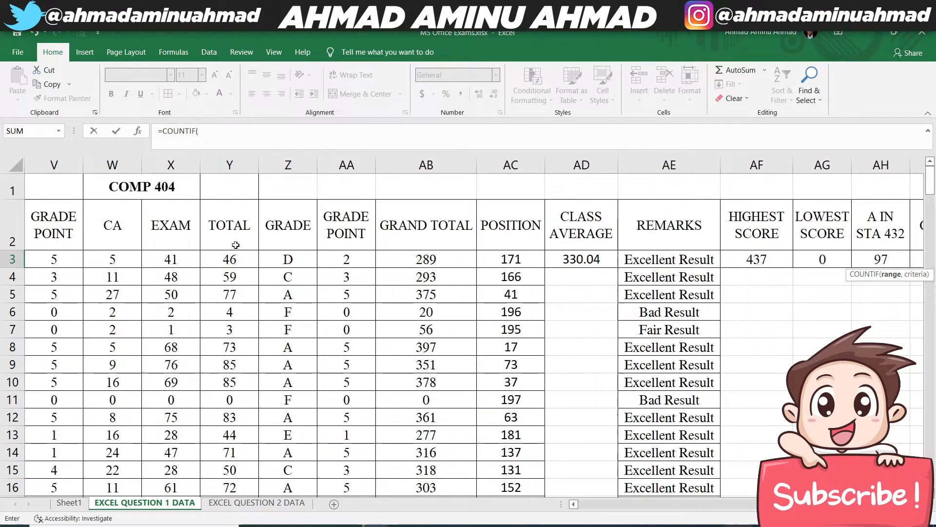
pyautogui.click(302, 259)
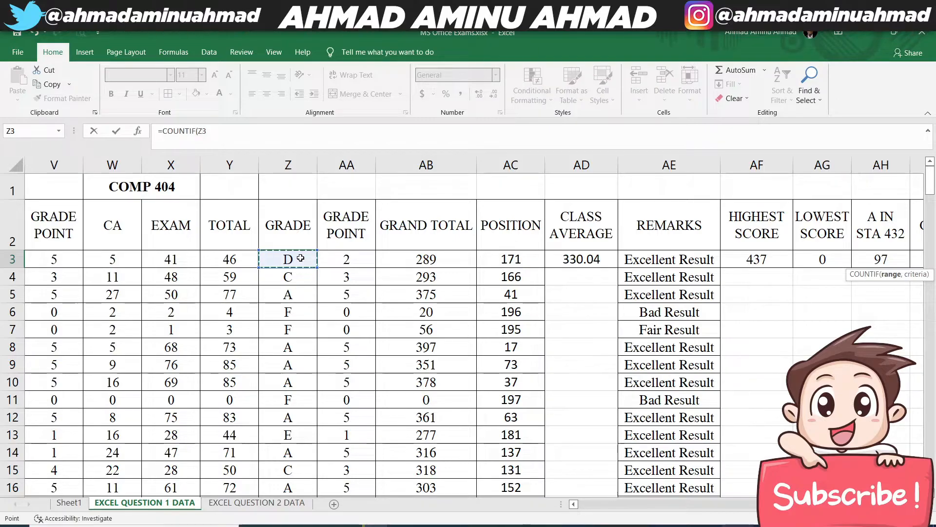
pyautogui.hotkey('ctrl', 'shift', 'Down')
pyautogui.write(',')
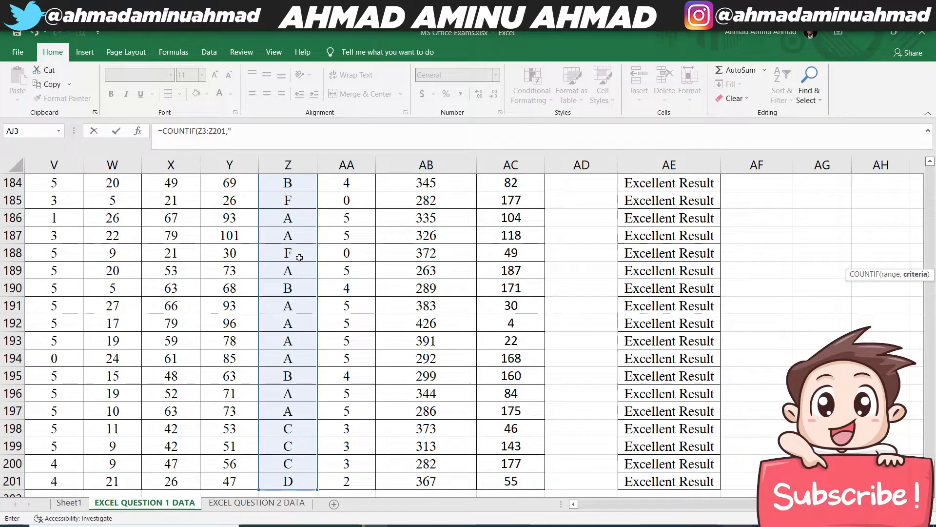
pyautogui.write('"F"')
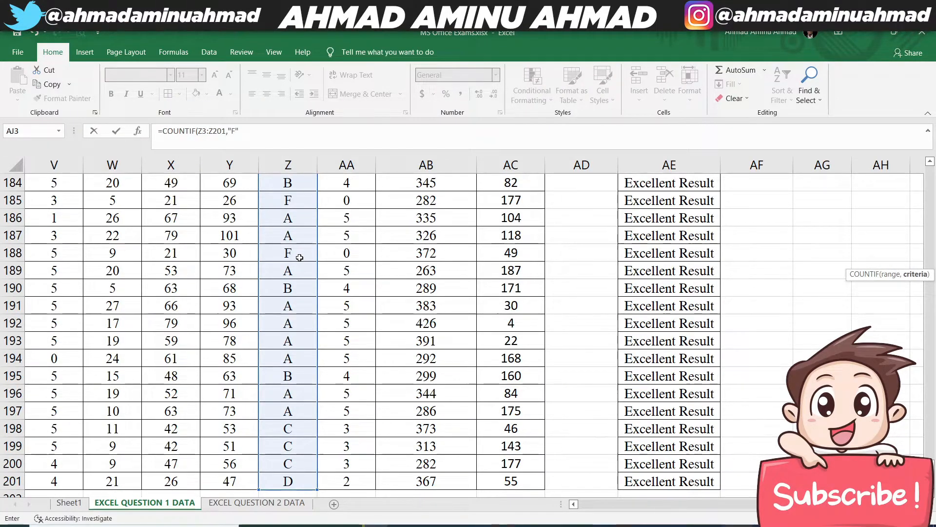
pyautogui.write(')')
pyautogui.press('Return')
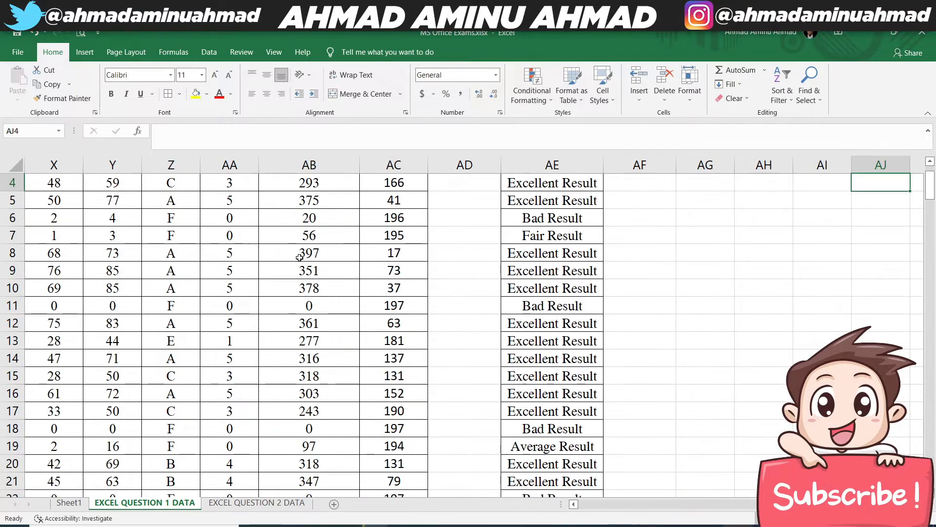
pyautogui.scroll(1, 909, 305)
pyautogui.click(885, 257)
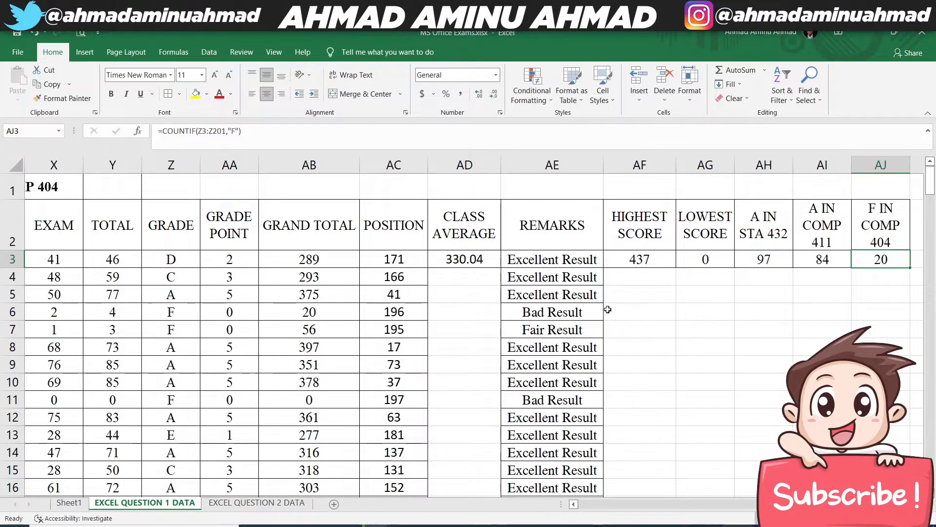
# - Read question 10 on Sheet1 and go back to the ADMISSION NUMBER column on EXCEL QUESTION 1 DATA
pyautogui.click(69, 503)
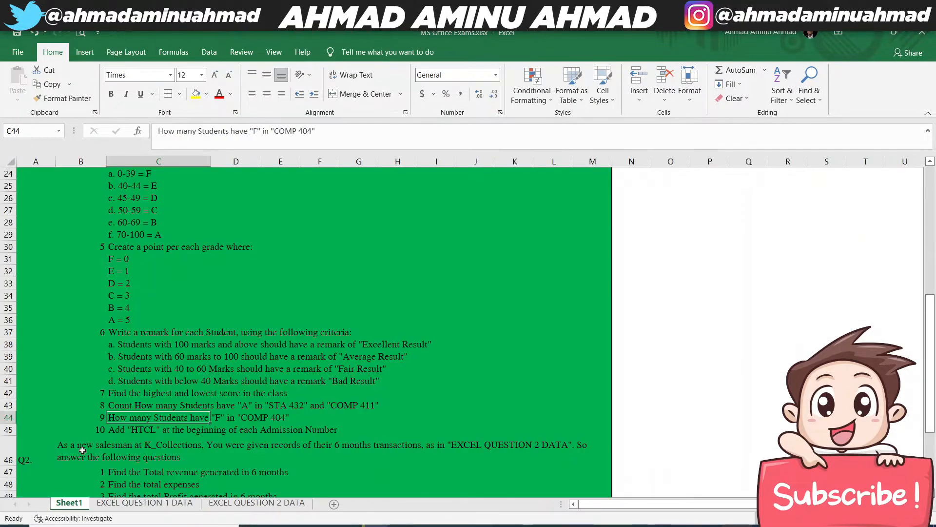
pyautogui.click(125, 432)
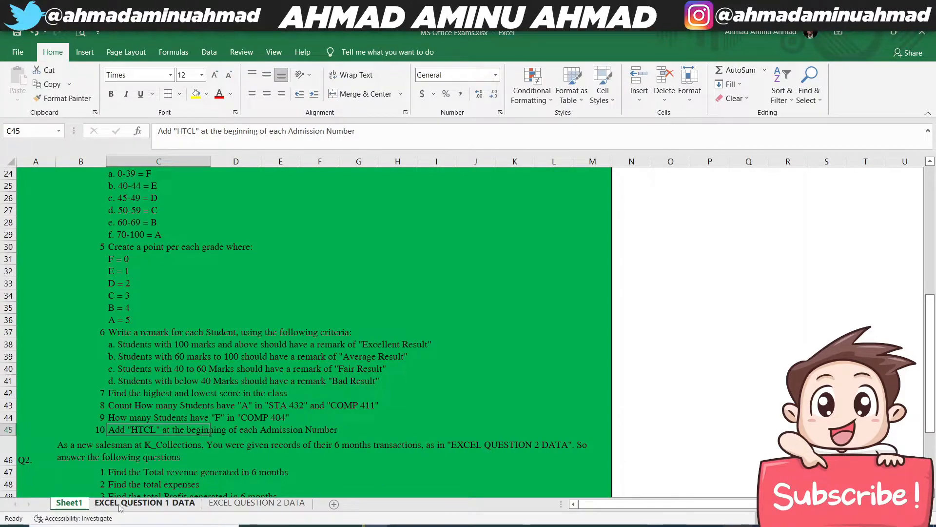
pyautogui.click(144, 503)
pyautogui.click(600, 506)
pyautogui.click(600, 508)
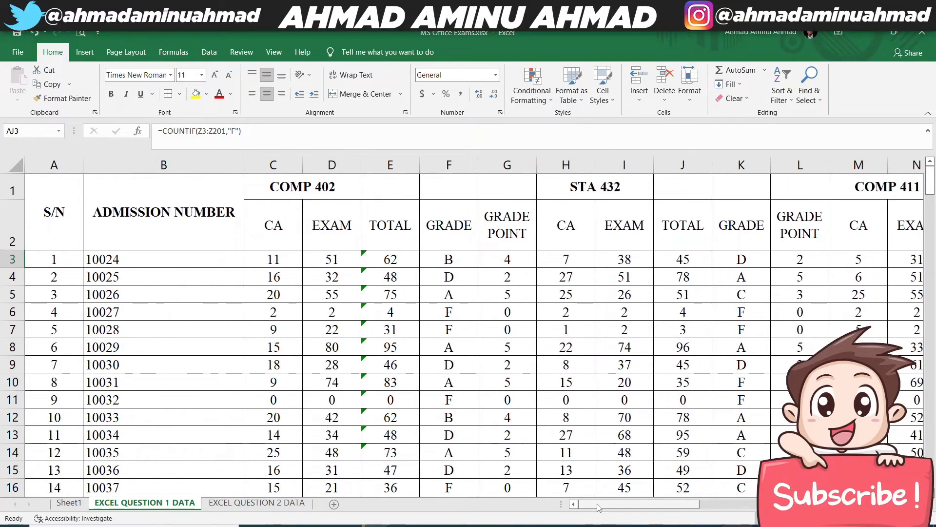
# - Try adding the prefix HTCL directly to the admission number in B3, and undo the edit
pyautogui.click(91, 255)
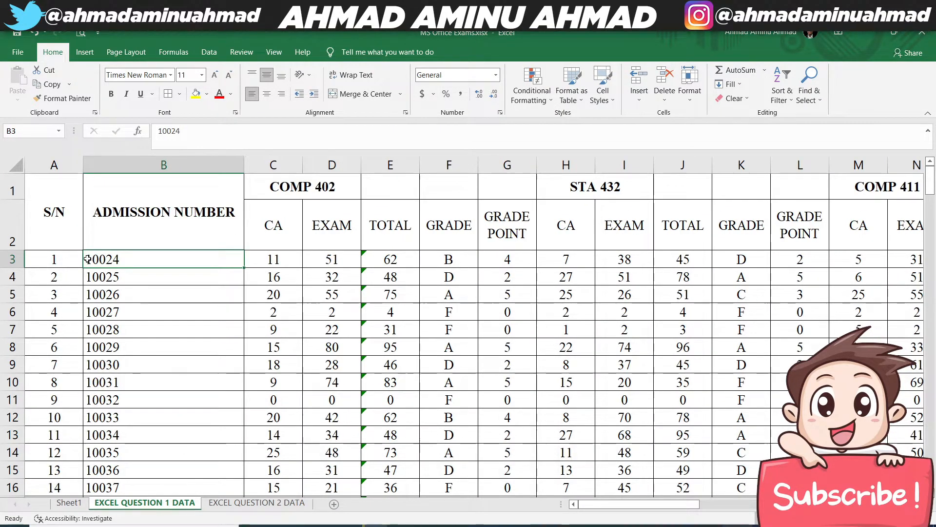
pyautogui.doubleClick(90, 255)
pyautogui.write('HTCL')
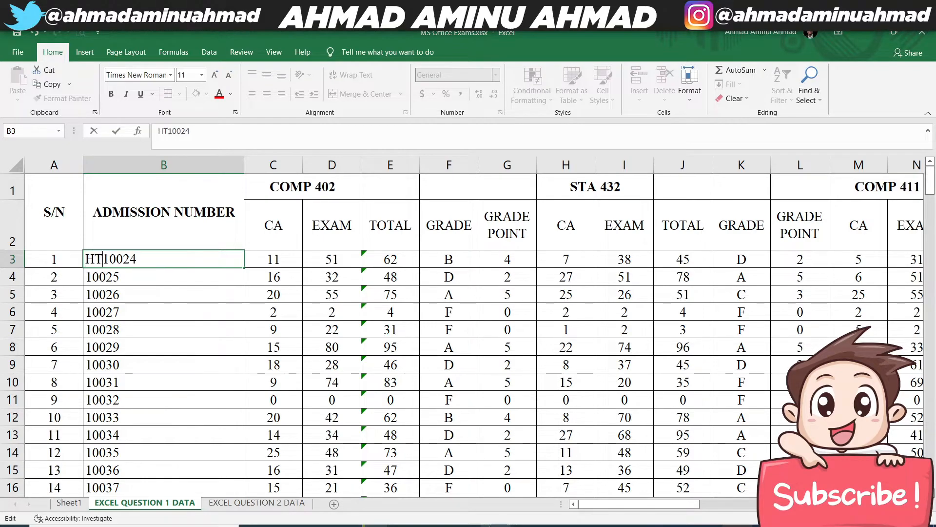
pyautogui.hotkey('ctrl', 'Return')
pyautogui.press('Return')
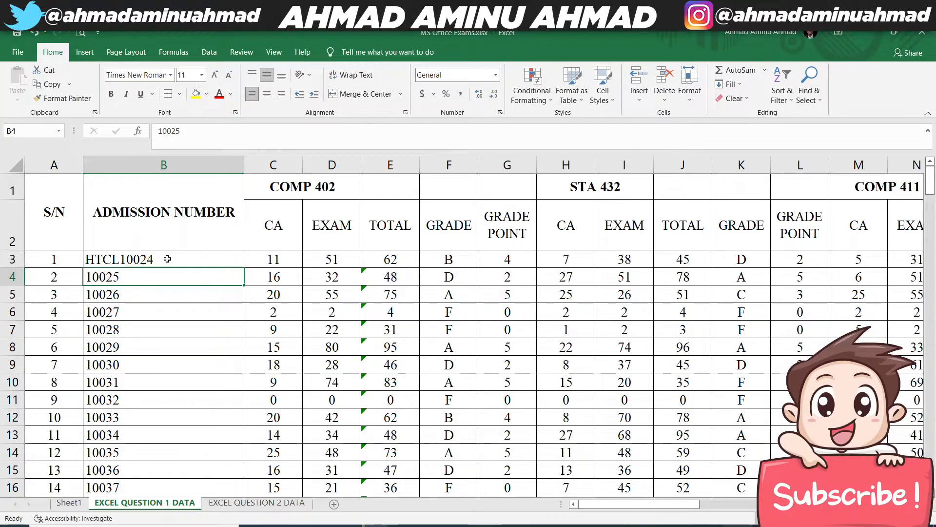
pyautogui.hotkey('ctrl', 'z')
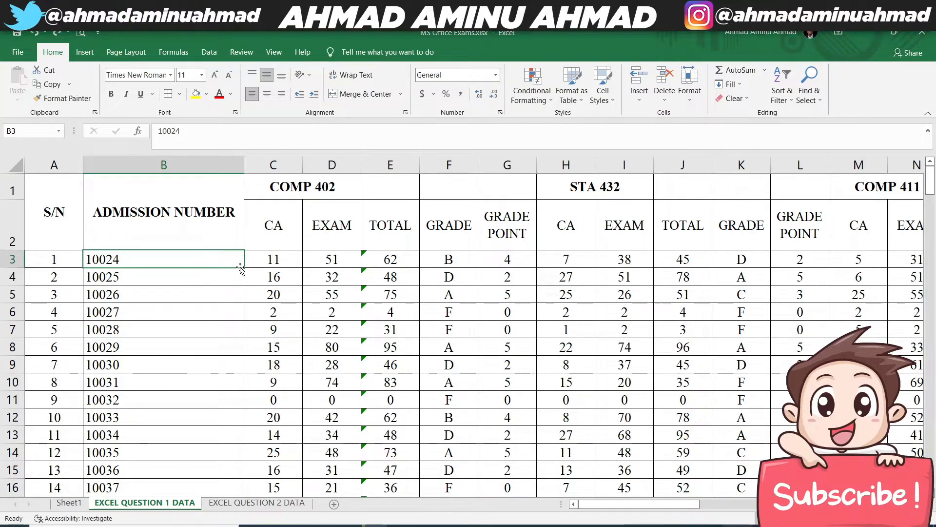
# - Insert a blank column C between the ADMISSION NUMBER column and the COMP 402 CA column
pyautogui.click(283, 165)
pyautogui.rightClick(284, 165)
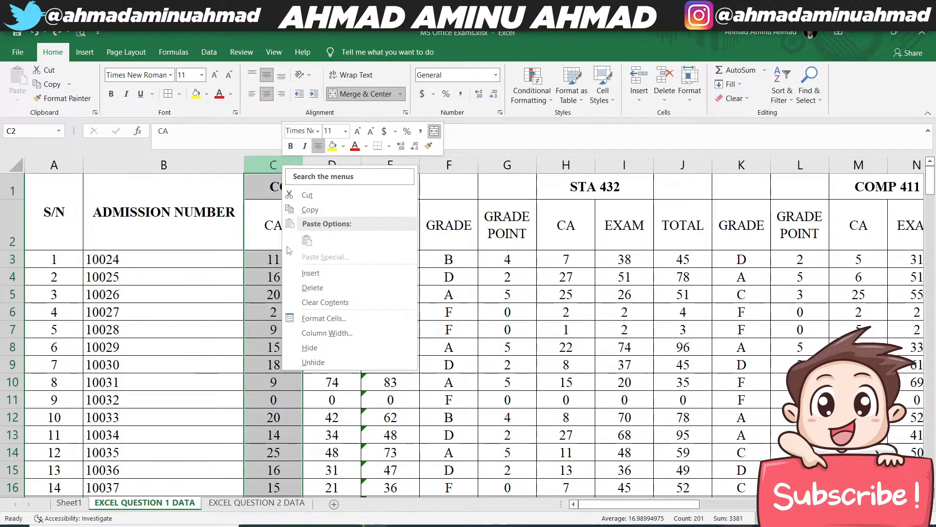
pyautogui.click(301, 269)
# - Join the prefix HTCL to the first admission number in C3 with the formula =CONCAT("HTCL",B3)
pyautogui.click(299, 255)
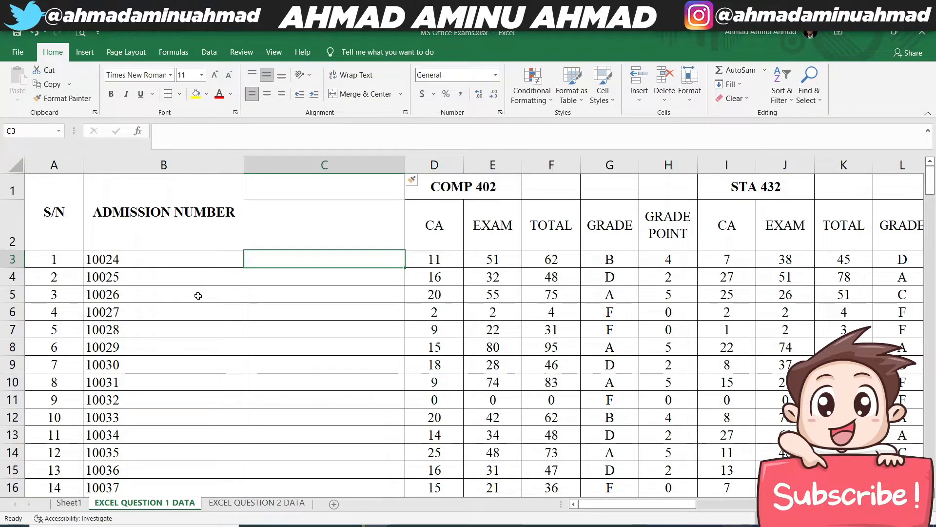
pyautogui.write('=')
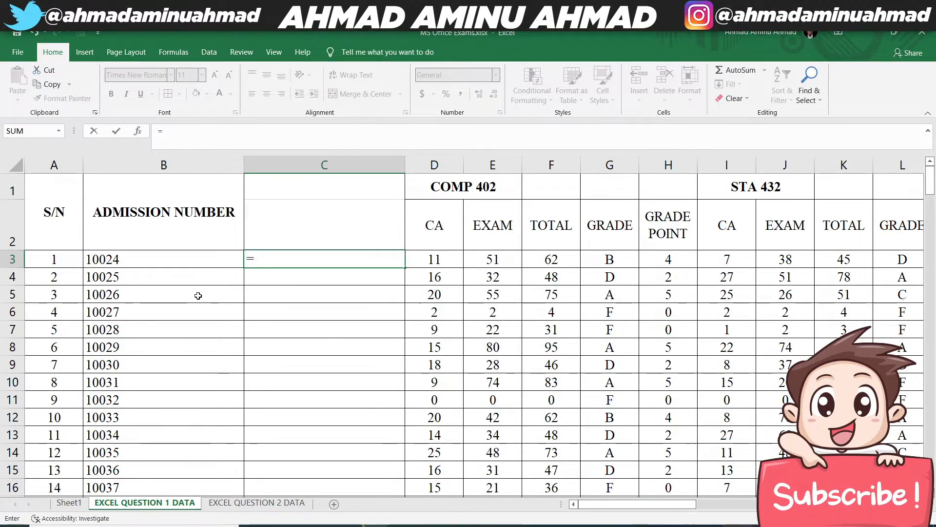
pyautogui.write('CON')
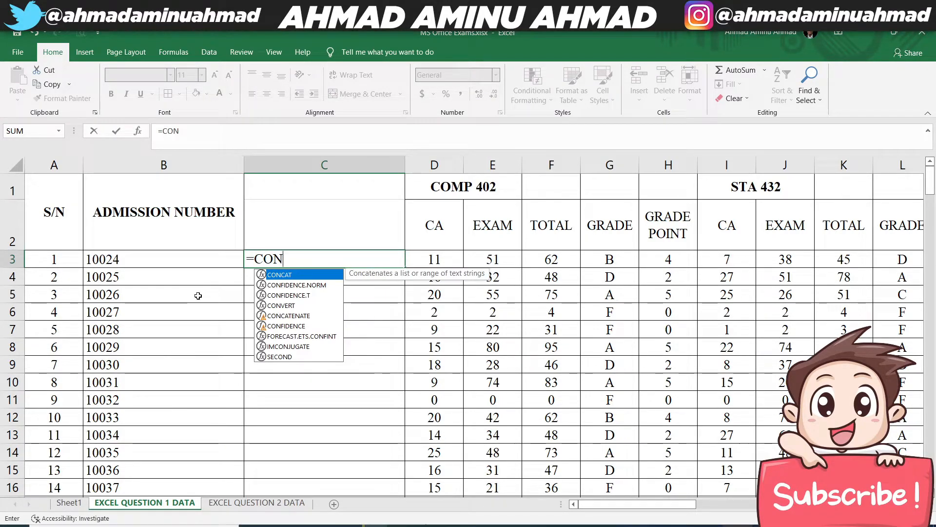
pyautogui.write('CAT')
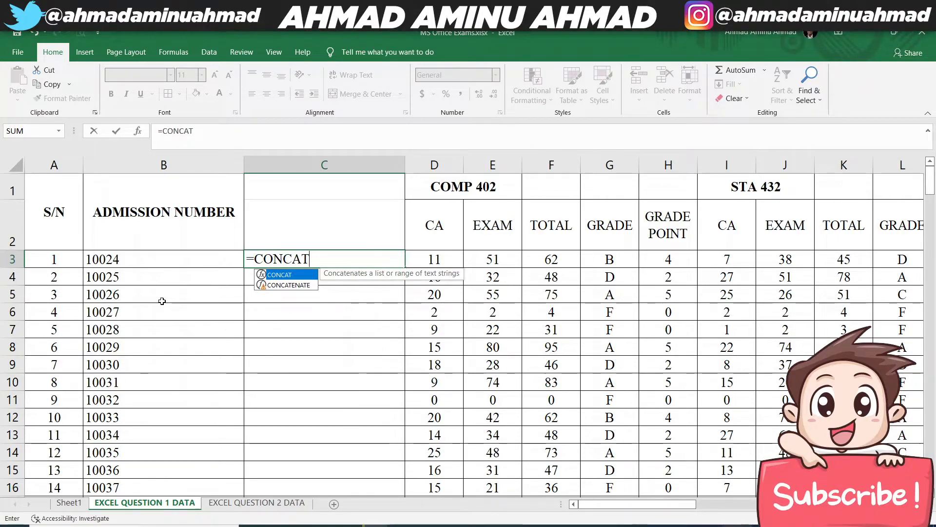
pyautogui.write('(')
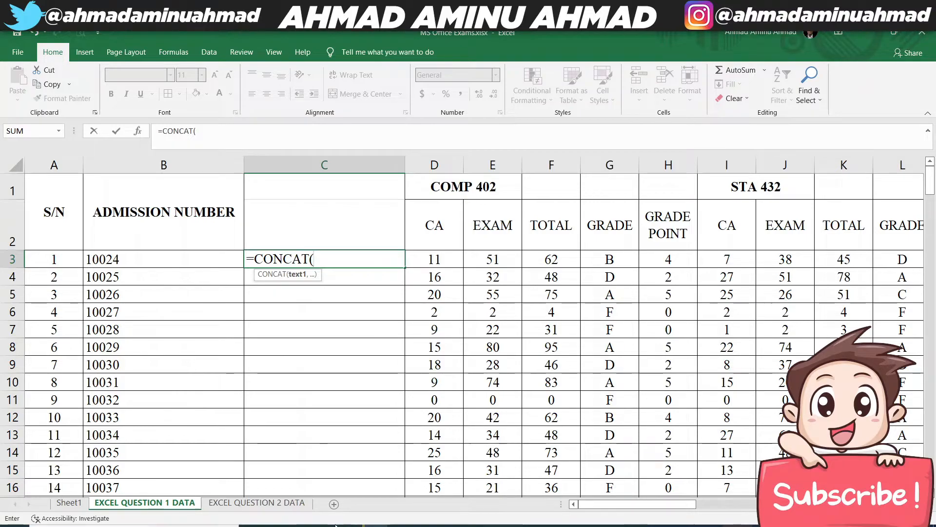
pyautogui.write('HTCL')
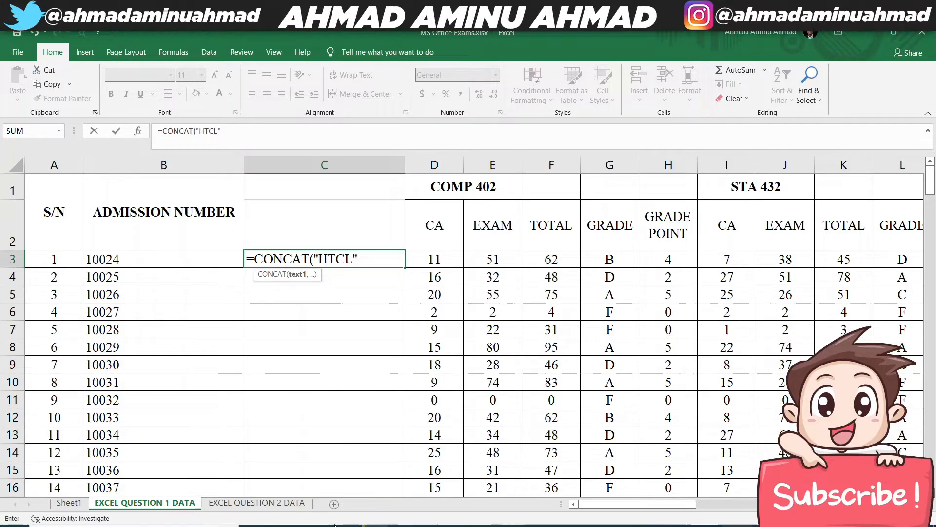
pyautogui.write(',')
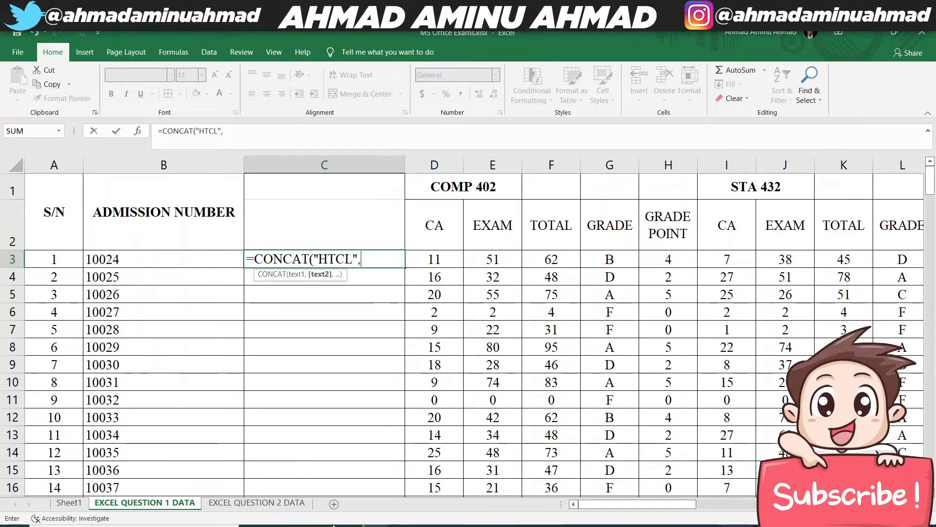
pyautogui.click(118, 258)
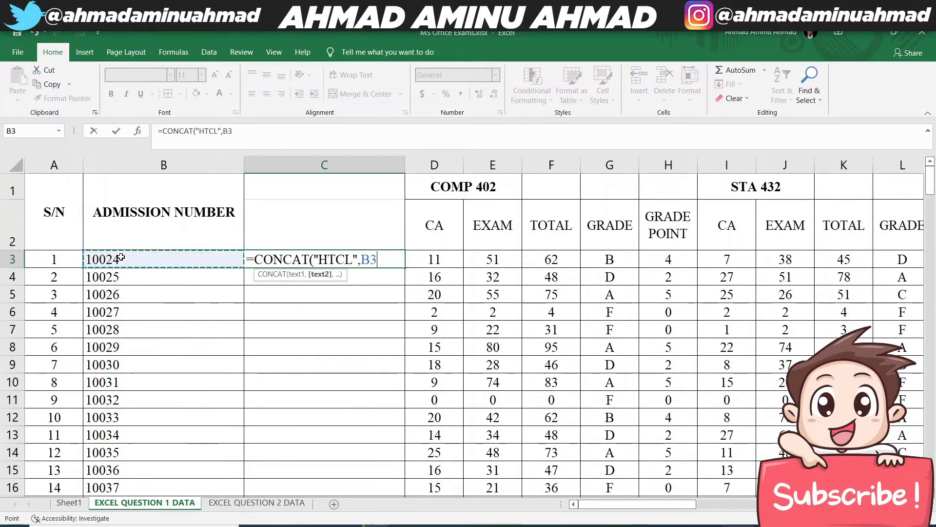
pyautogui.write(')')
pyautogui.press('Return')
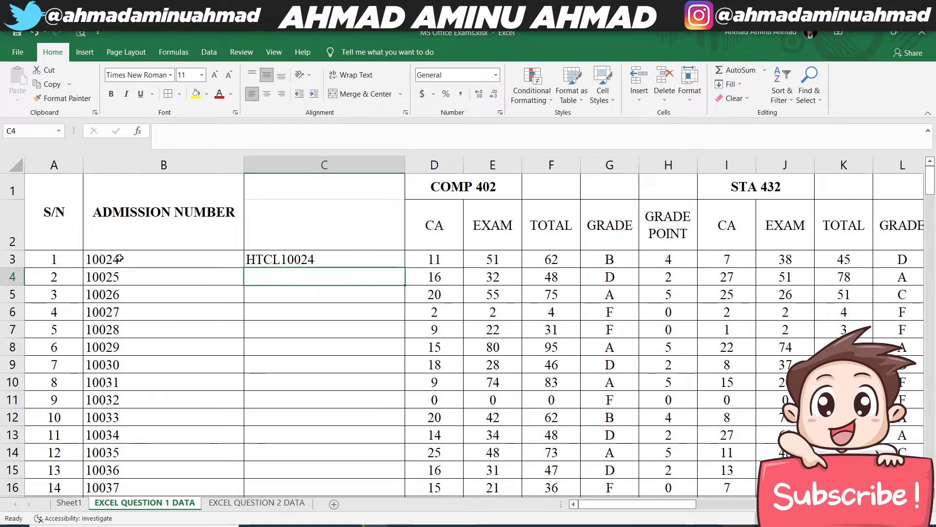
# - Fill the CONCAT formula from C3 down to the last student row, C201
pyautogui.click(399, 263)
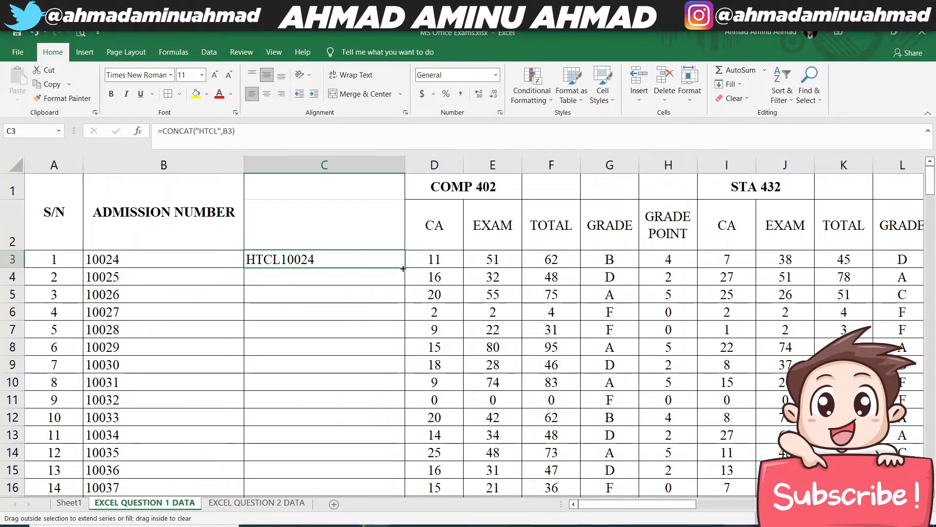
pyautogui.doubleClick(404, 265)
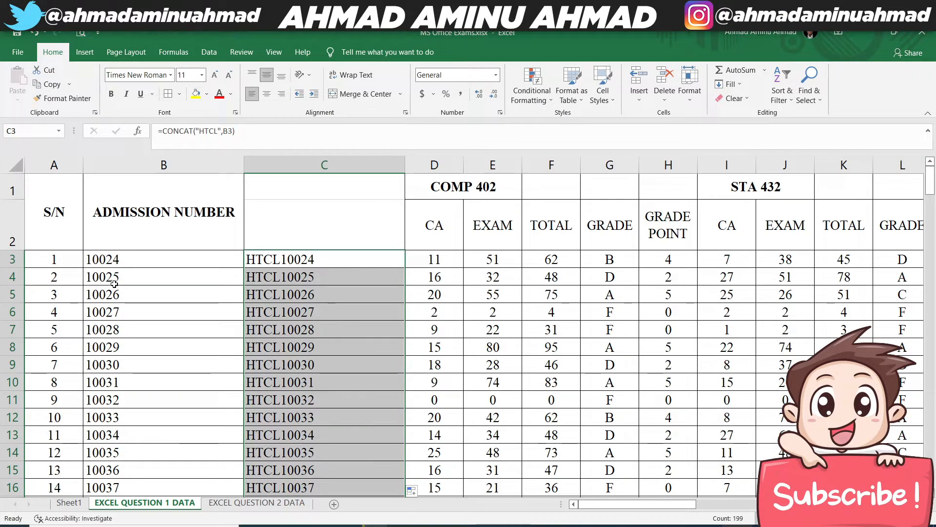
pyautogui.click(104, 344)
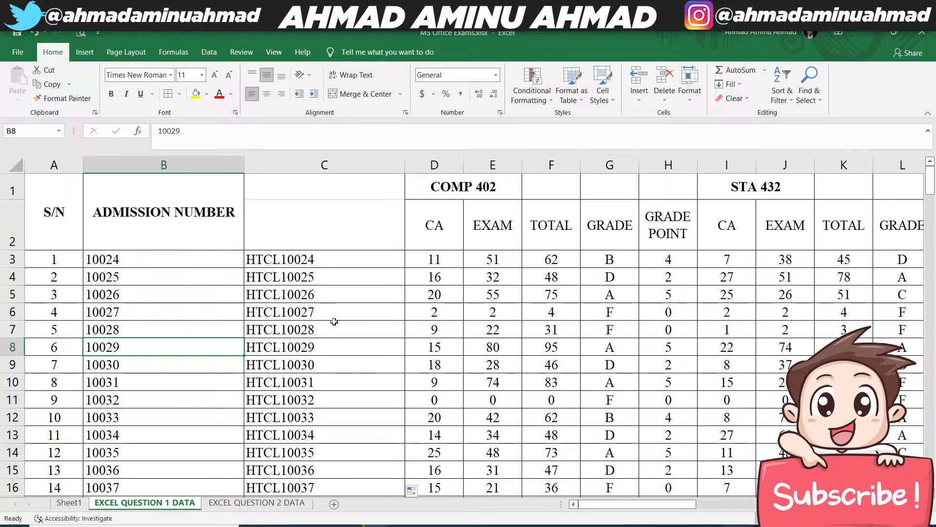
# - Copy the prefixed admission numbers in C3:C201
pyautogui.click(316, 266)
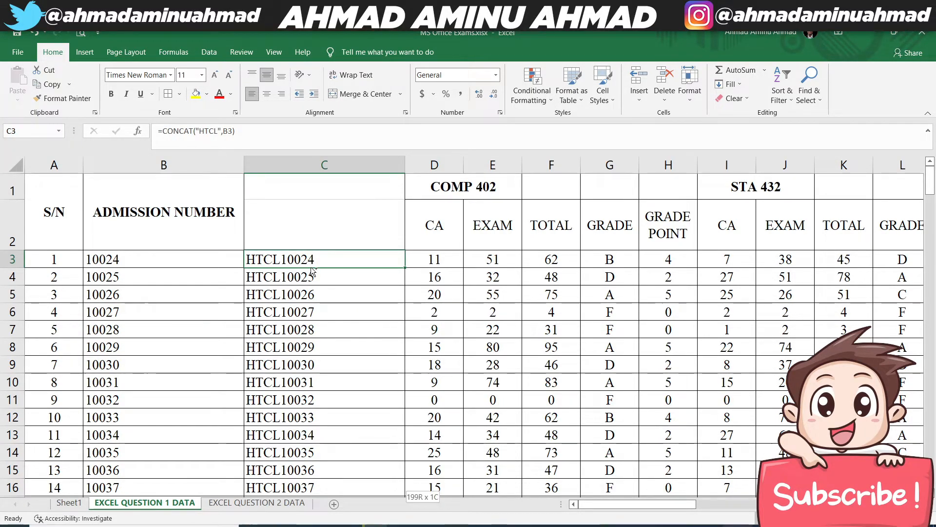
pyautogui.hotkey('ctrl', 'shift', 'Down')
pyautogui.hotkey('ctrl', 'c')
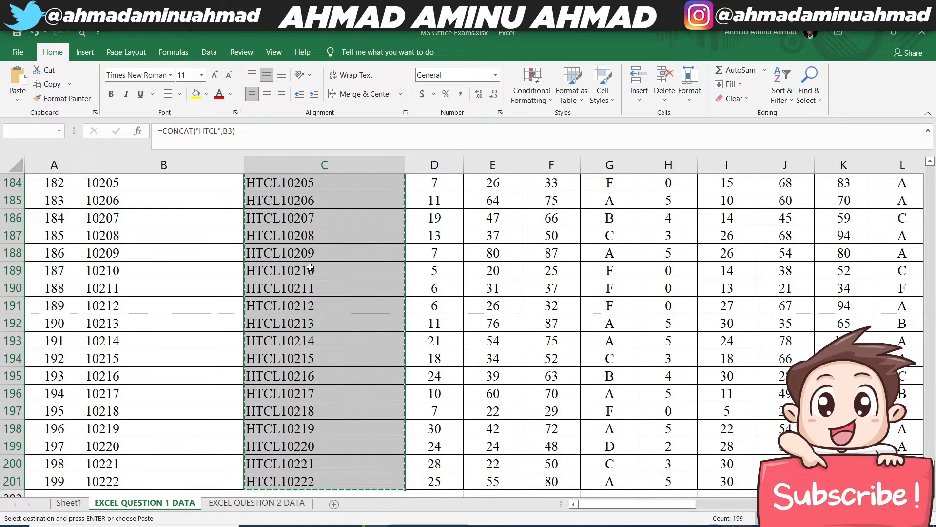
pyautogui.scroll(20, 302, 266)
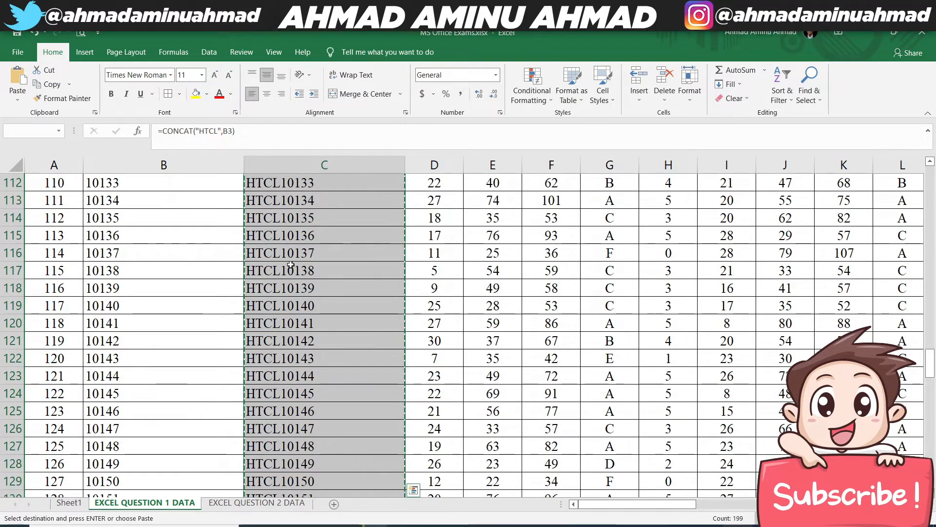
pyautogui.scroll(20, 291, 265)
# - Try pasting the copied cells with their formulas over the admission numbers in B3:B201, and undo the paste
pyautogui.click(130, 257)
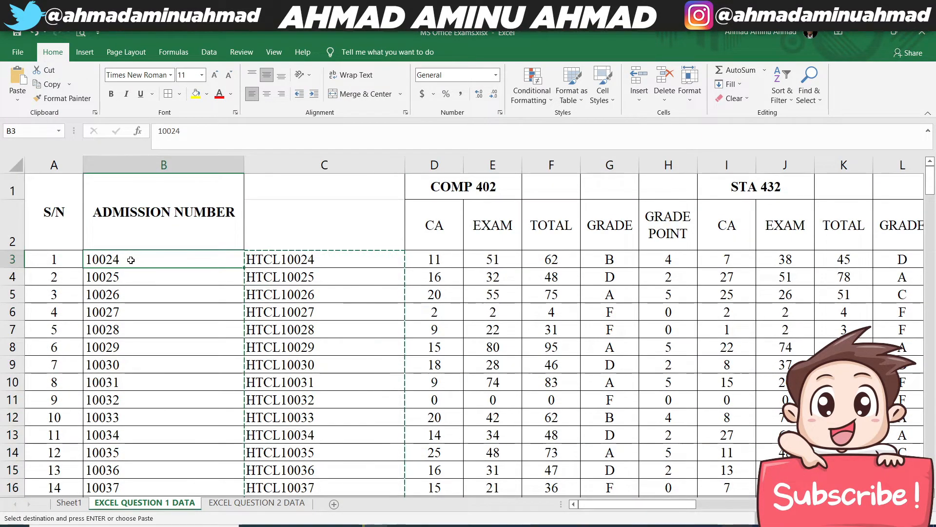
pyautogui.hotkey('ctrl', 'shift', 'Down')
pyautogui.hotkey('ctrl', 'v')
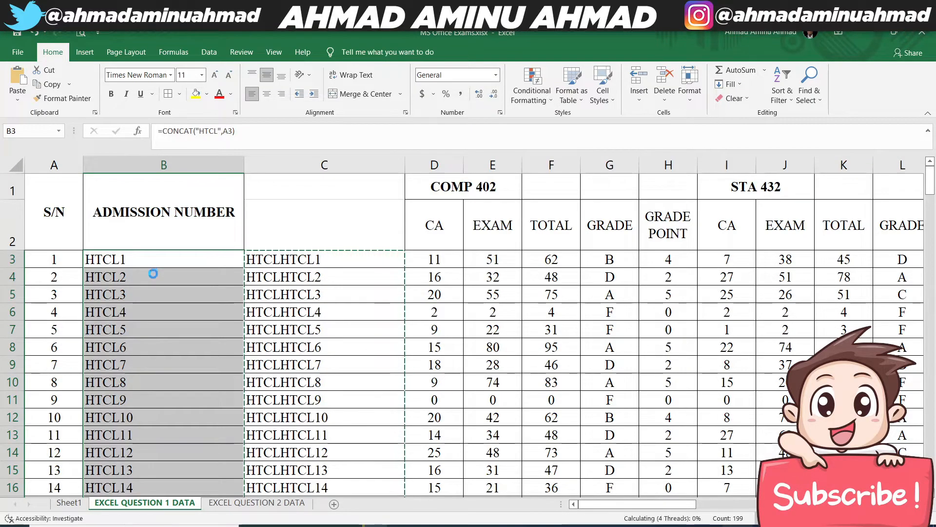
pyautogui.hotkey('ctrl', 'z')
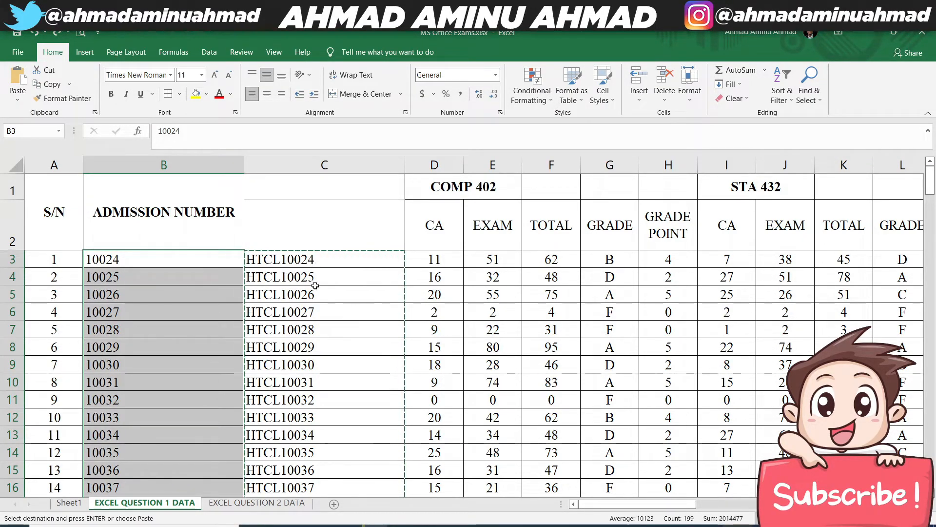
# - Paste the copied admission numbers over column B from B3 downward with Paste Special, keeping values only
pyautogui.click(144, 261)
pyautogui.rightClick(145, 262)
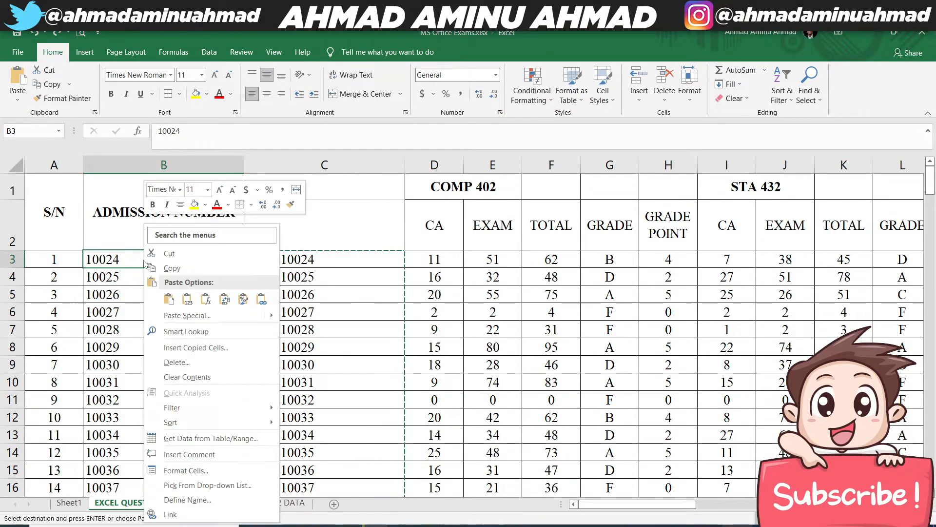
pyautogui.click(187, 299)
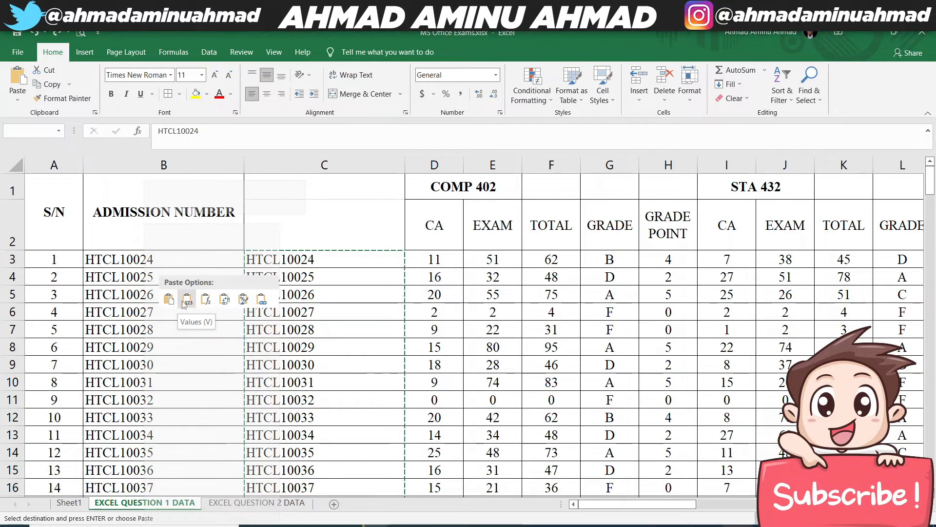
pyautogui.hotkey('ctrl', 'z')
pyautogui.rightClick(145, 261)
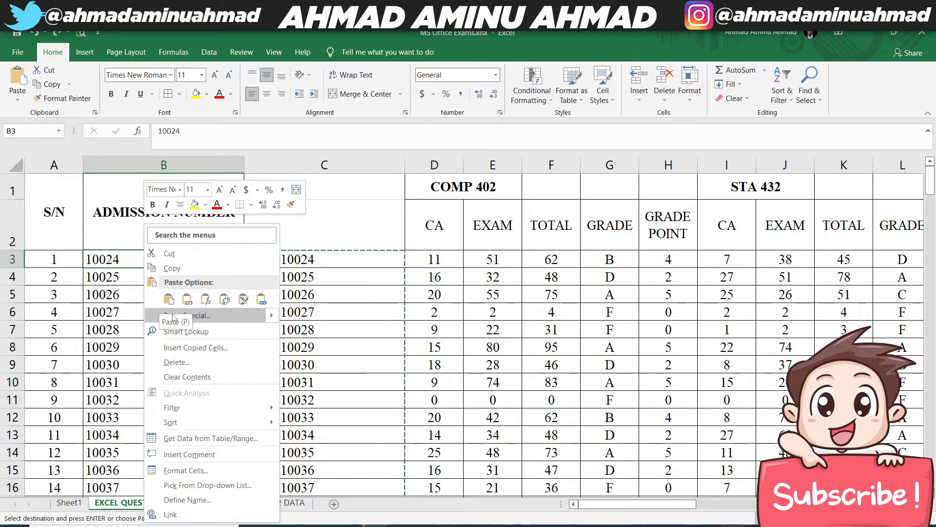
pyautogui.click(206, 317)
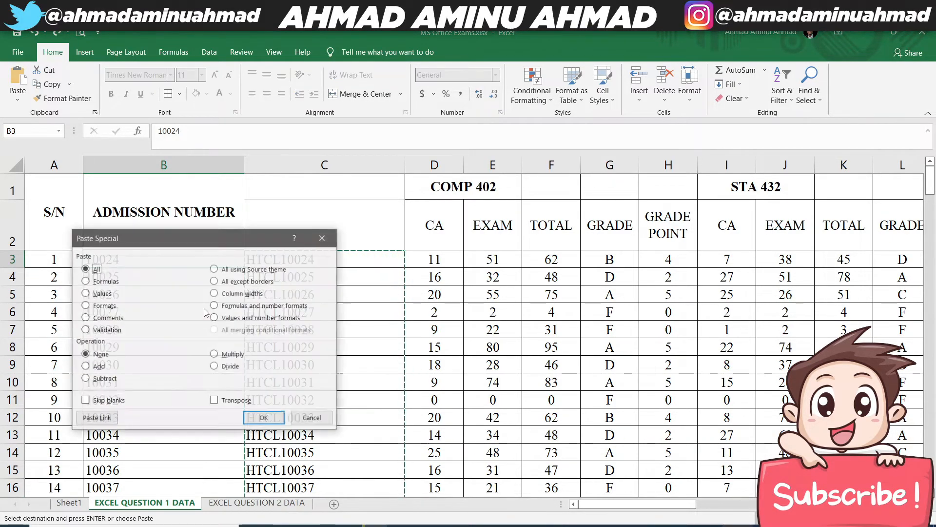
pyautogui.click(101, 294)
pyautogui.click(270, 418)
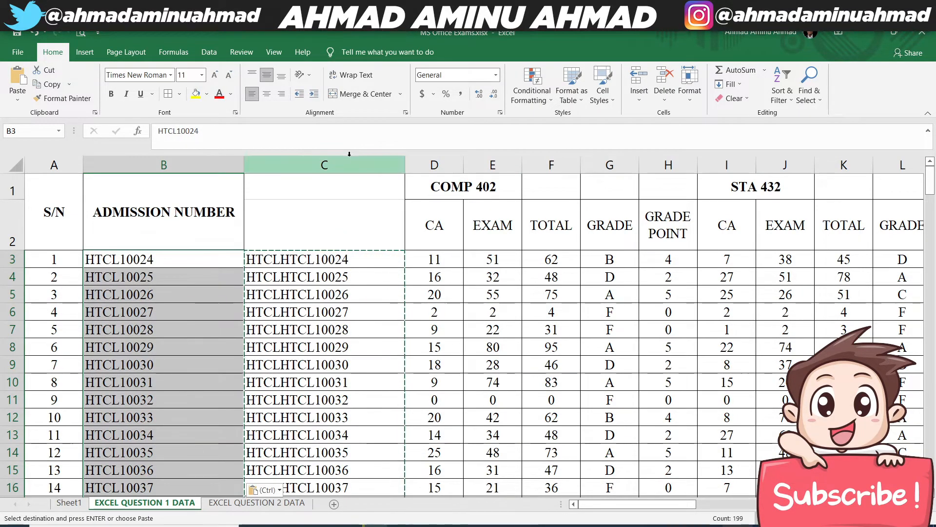
# - Delete the helper column C that holds the CONCAT formulas
pyautogui.rightClick(339, 165)
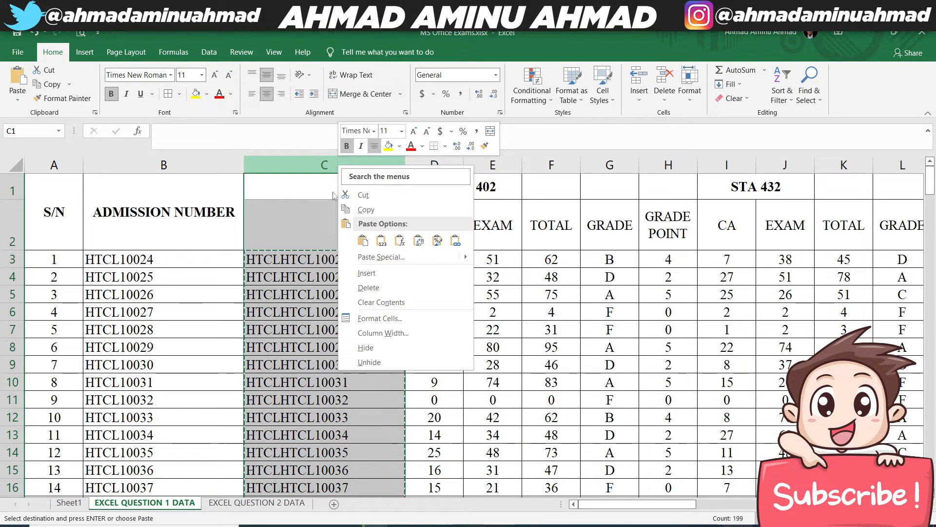
pyautogui.click(400, 287)
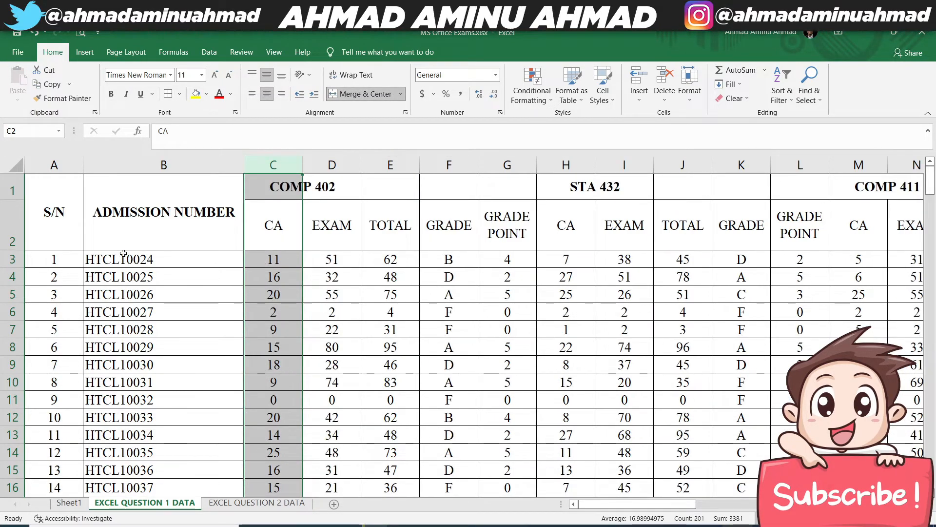
pyautogui.click(129, 259)
pyautogui.click(626, 351)
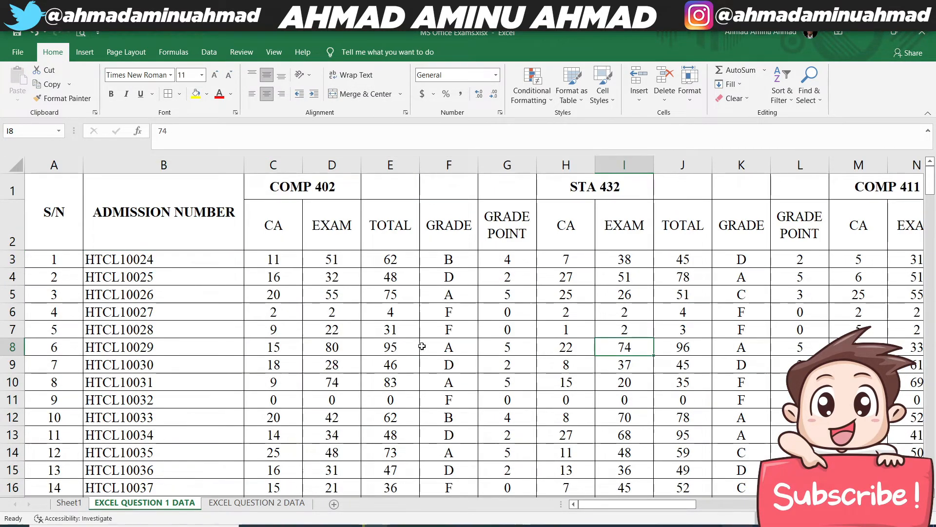
# - Recheck the HTCL task on Sheet1, then review the completed score, grade and remark columns on EXCEL QUESTION 1 DATA
pyautogui.click(69, 503)
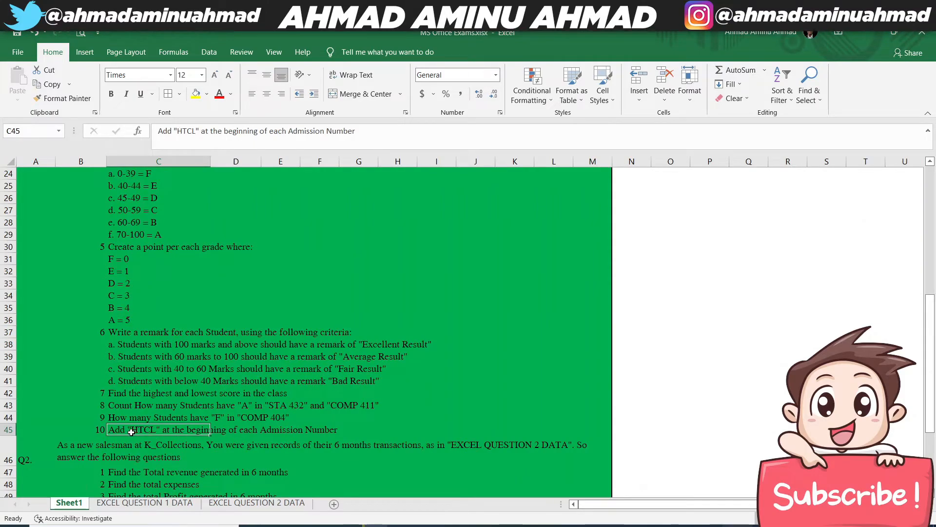
pyautogui.click(147, 503)
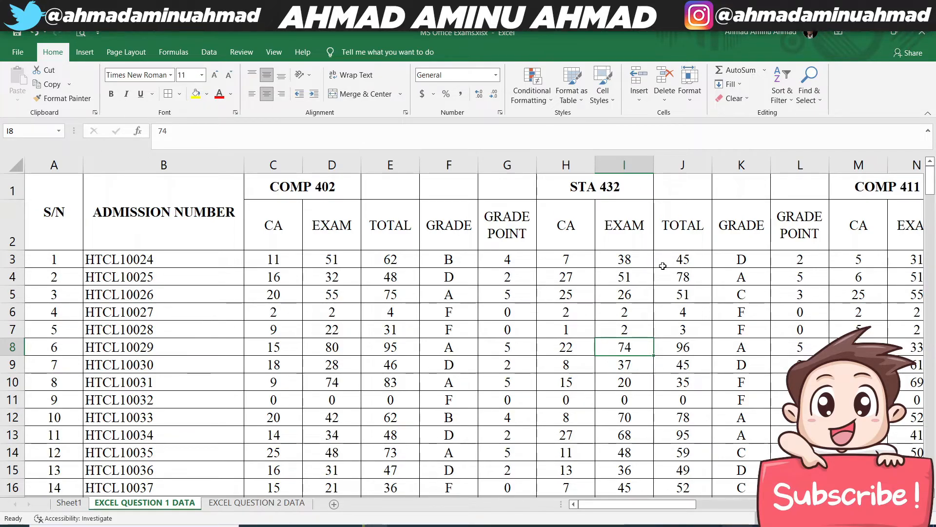
pyautogui.press('Right')
pyautogui.press('Right')
pyautogui.press('Right')
pyautogui.press('Right')
pyautogui.press('Right')
pyautogui.press('Right')
pyautogui.press('Right')
pyautogui.press('Right')
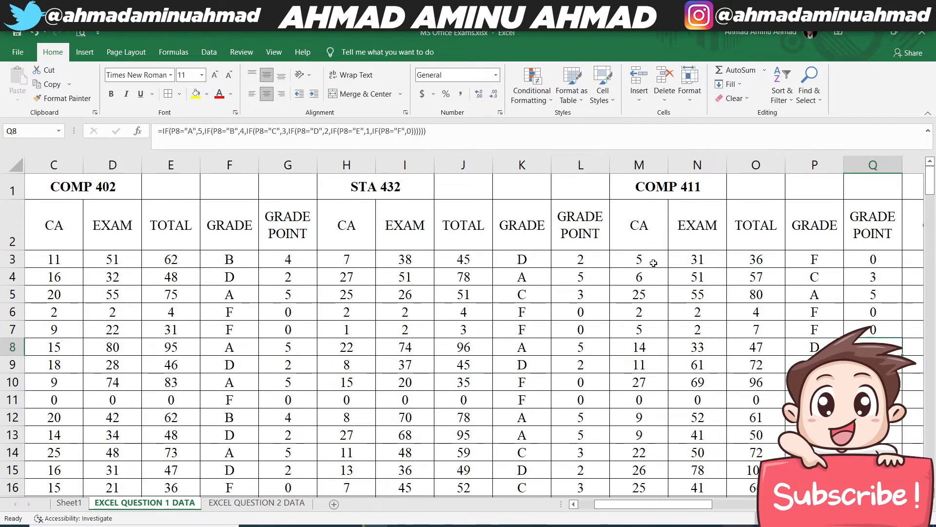
pyautogui.press('Right')
pyautogui.press('Right')
pyautogui.press('Right')
pyautogui.press('Right')
pyautogui.press('Right')
pyautogui.press('Right')
pyautogui.press('Right')
pyautogui.press('Right')
pyautogui.press('Right')
pyautogui.press('Right')
pyautogui.press('Right')
pyautogui.press('Right')
pyautogui.press('Right')
pyautogui.press('Right')
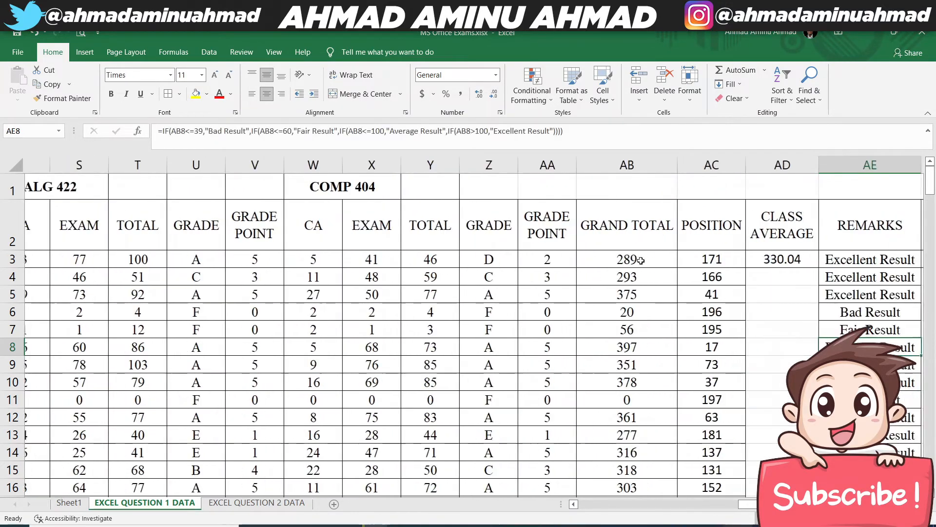
pyautogui.press('Right')
pyautogui.press('Right')
pyautogui.press('Up')
pyautogui.press('Up')
pyautogui.press('Up')
pyautogui.press('Up')
pyautogui.press('Up')
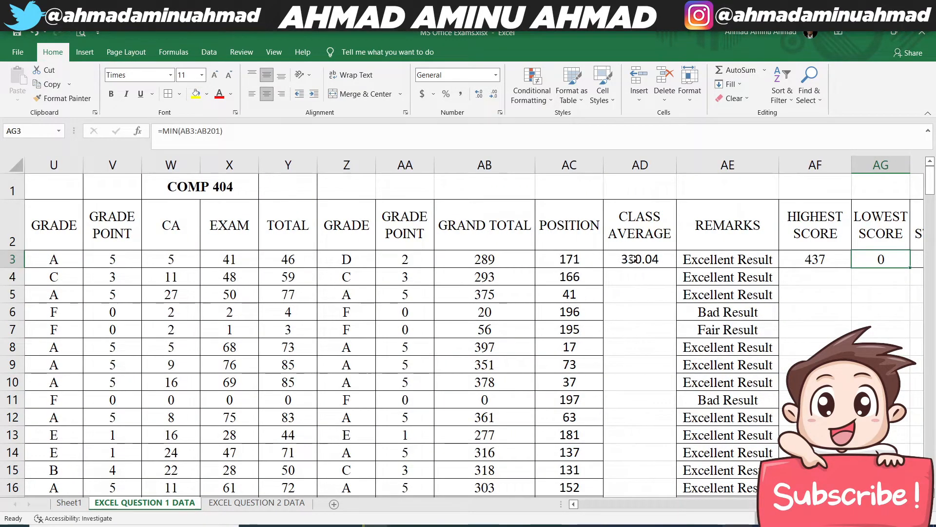
# - Examine the COUNTIF formulas for A in STA 432, A in COMP 411 and F in COMP 404 in row 3
pyautogui.press('Right')
pyautogui.press('Right')
pyautogui.press('Right')
pyautogui.press('Right')
pyautogui.press('Left')
pyautogui.press('Left')
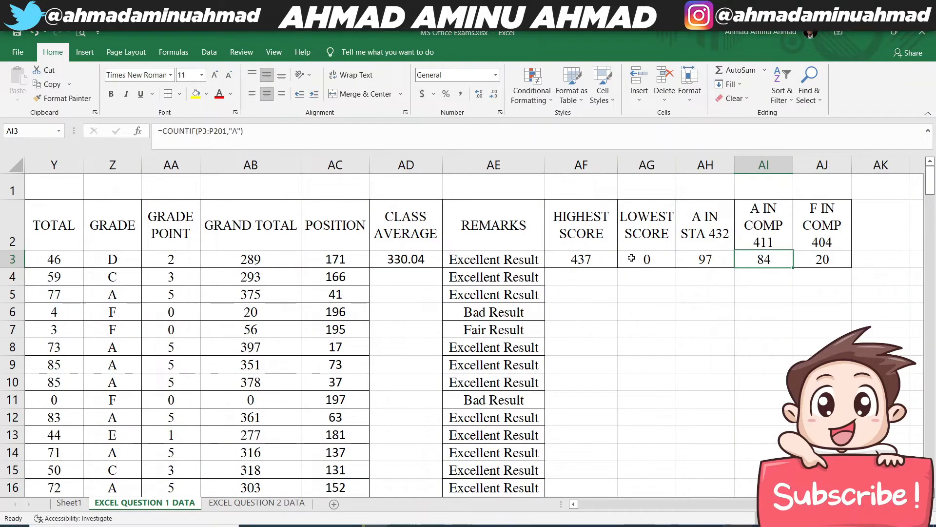
pyautogui.press('Left')
pyautogui.press('Right')
pyautogui.press('Right')
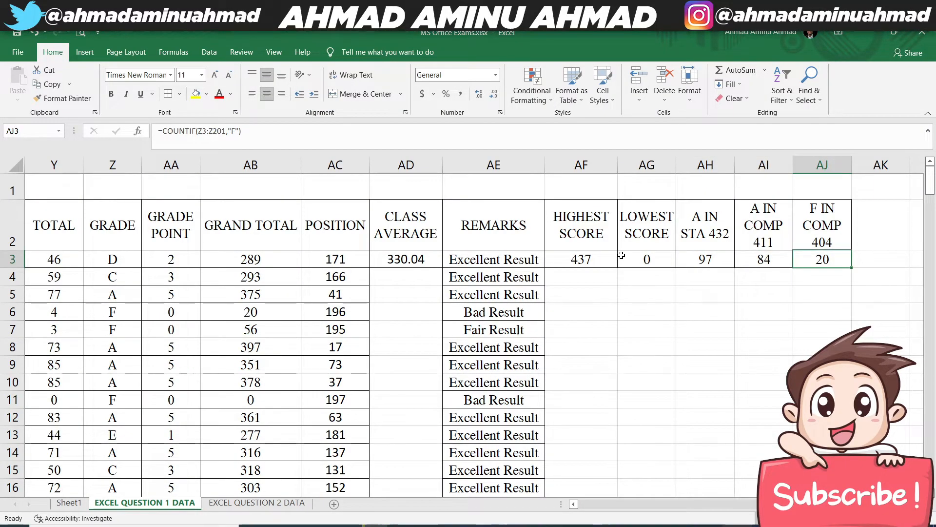
pyautogui.press('Left')
pyautogui.press('Left')
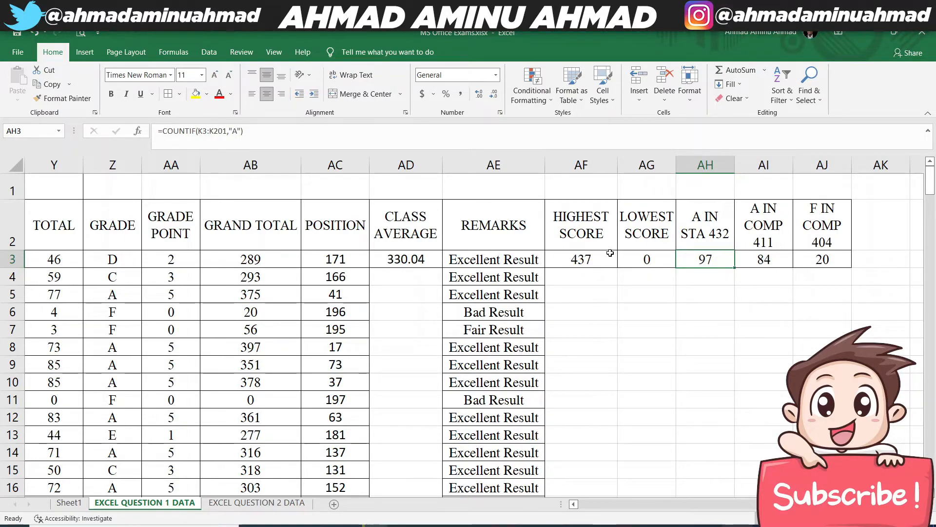
# - Merge and center the COMP 402 heading across C1:G1 and the STA 432 heading across H1:L1
pyautogui.press('Left')
pyautogui.press('Left')
pyautogui.press('Left')
pyautogui.press('Left')
pyautogui.press('Left')
pyautogui.press('Left')
pyautogui.press('Left')
pyautogui.press('Left')
pyautogui.press('Left')
pyautogui.press('Left')
pyautogui.press('Left')
pyautogui.press('Left')
pyautogui.press('Left')
pyautogui.press('Left')
pyautogui.press('Left')
pyautogui.press('Left')
pyautogui.press('Left')
pyautogui.press('Left')
pyautogui.press('Left')
pyautogui.press('Left')
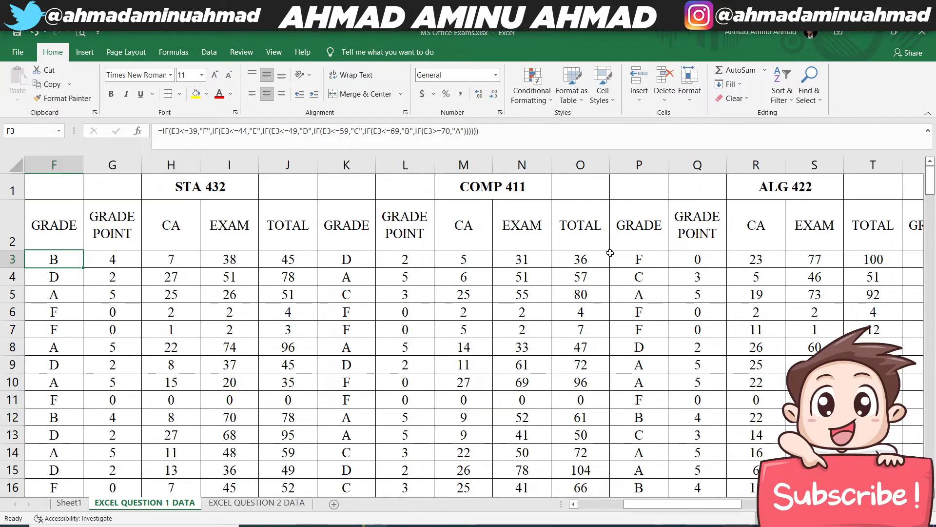
pyautogui.press('Left')
pyautogui.press('Left')
pyautogui.press('Left')
pyautogui.press('Left')
pyautogui.press('Left')
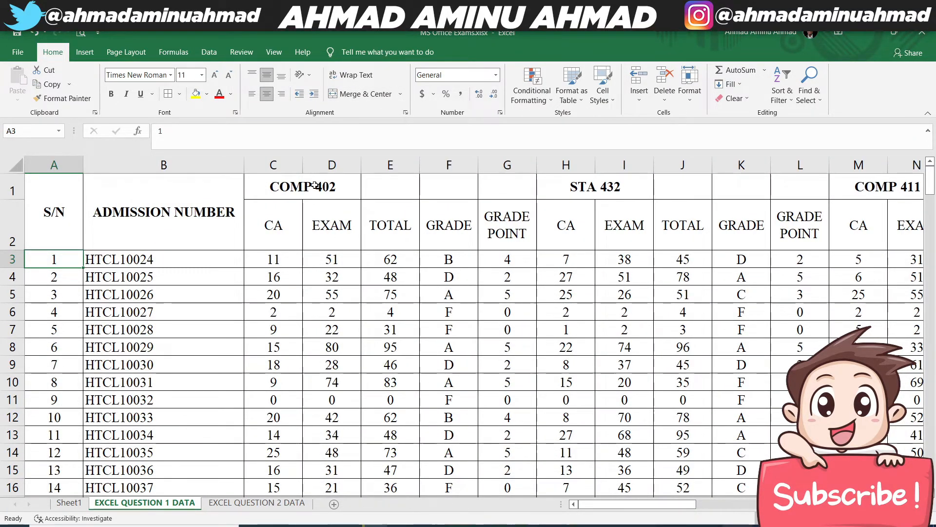
pyautogui.moveTo(324, 187); pyautogui.dragTo(478, 175)
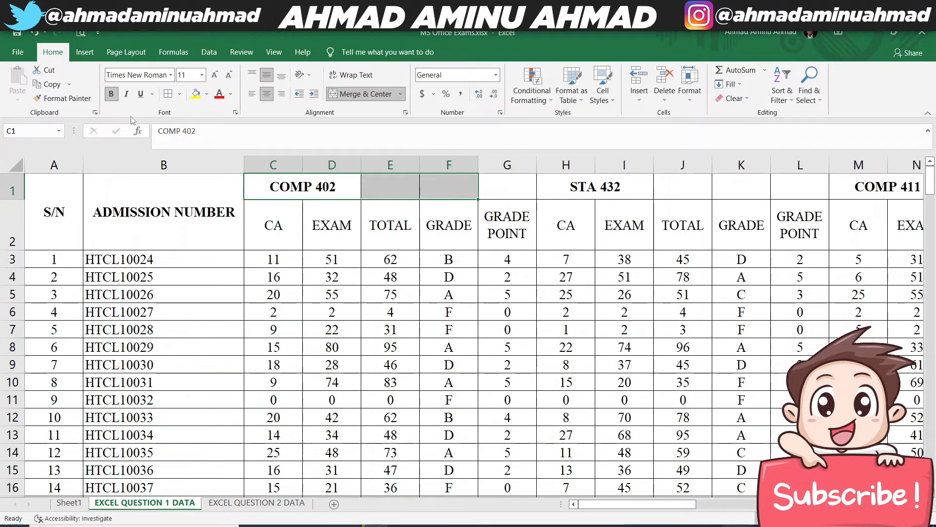
pyautogui.moveTo(418, 182); pyautogui.dragTo(507, 186)
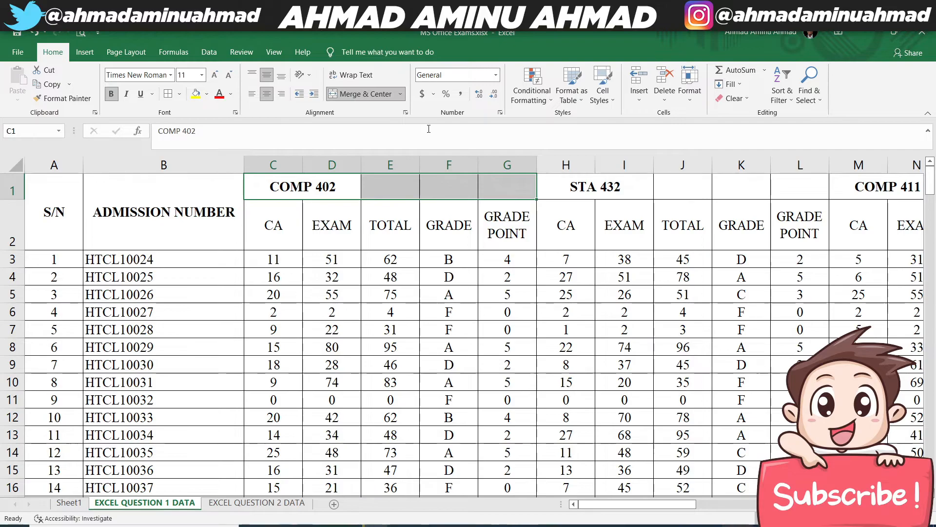
pyautogui.click(362, 93)
pyautogui.click(361, 94)
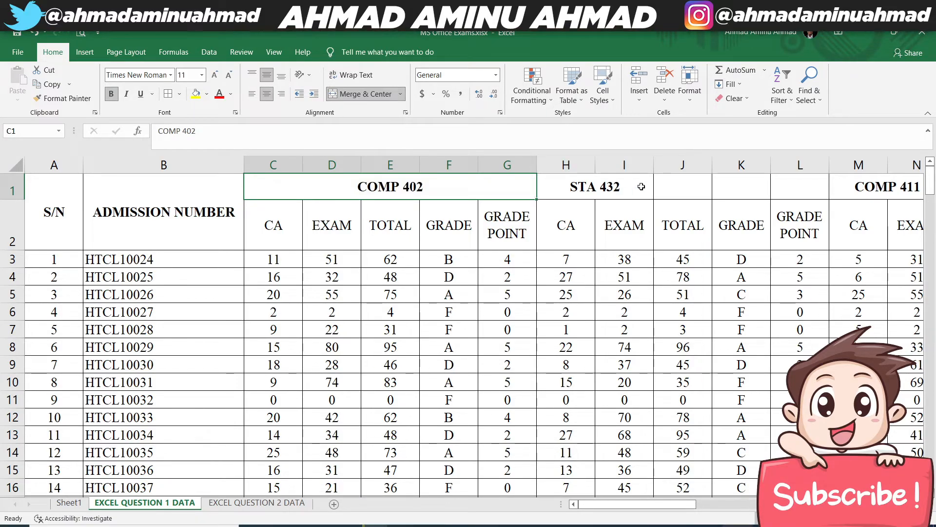
pyautogui.moveTo(641, 187); pyautogui.dragTo(805, 187)
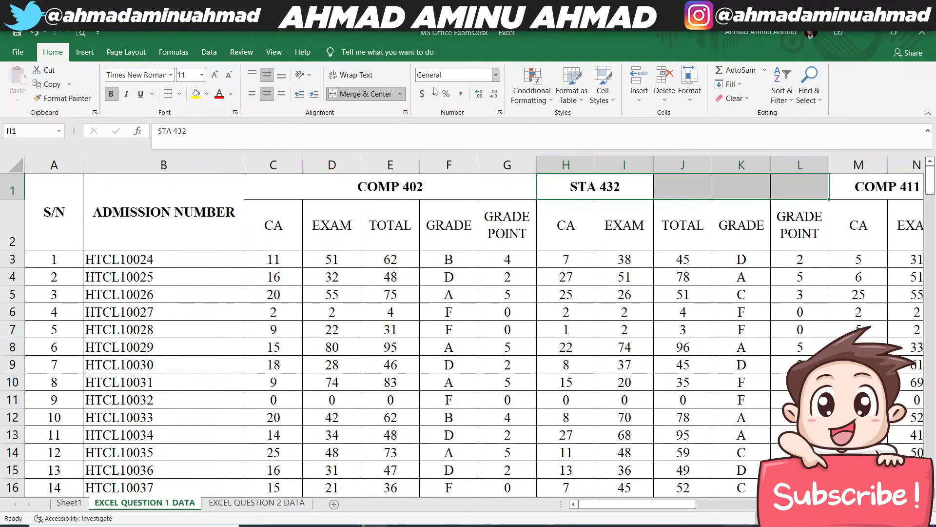
pyautogui.click(362, 94)
pyautogui.click(362, 94)
# - Merge and center the COMP 411 heading across M1:Q1 and the ALG 422 heading across R1:V1
pyautogui.moveTo(639, 504); pyautogui.dragTo(732, 505)
pyautogui.click(222, 187)
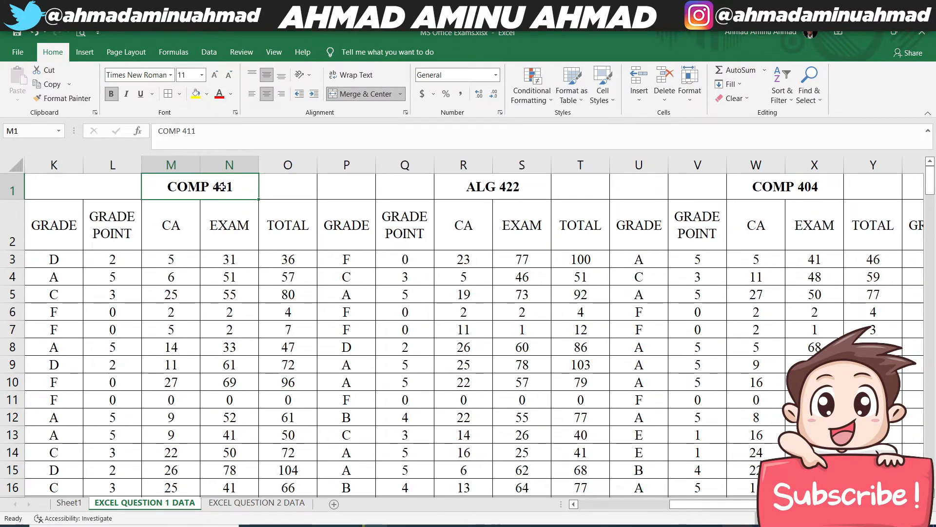
pyautogui.moveTo(222, 186); pyautogui.dragTo(397, 188)
pyautogui.click(364, 94)
pyautogui.click(363, 94)
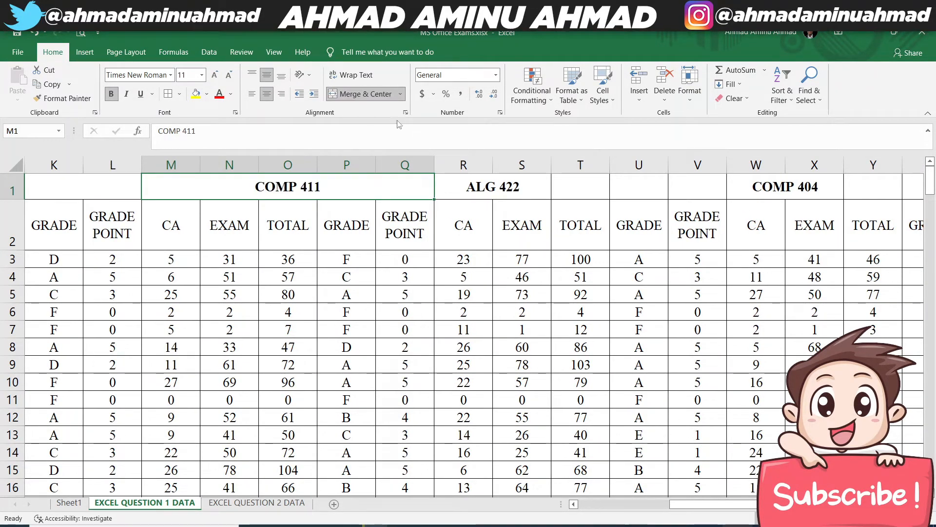
pyautogui.moveTo(468, 186); pyautogui.dragTo(697, 187)
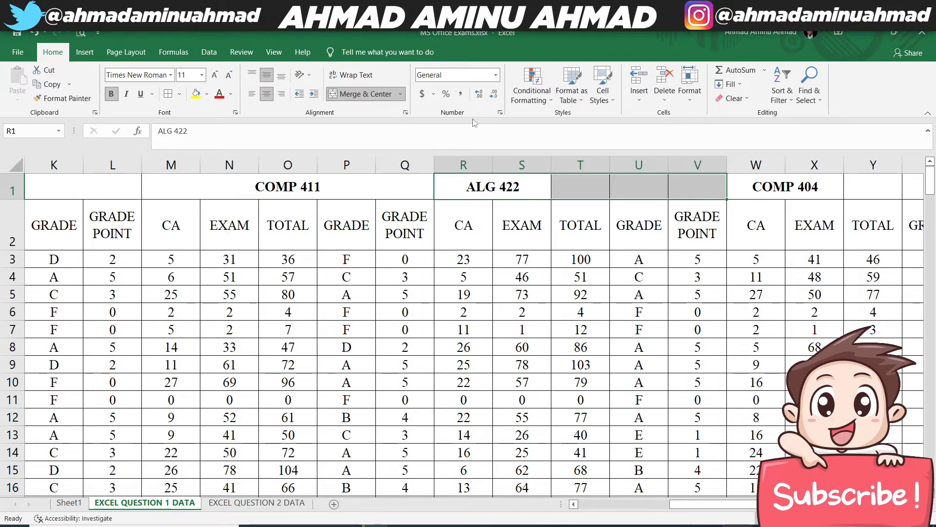
pyautogui.click(368, 93)
# - Merge and center the COMP 404 heading across W1:Z1 and return to the first columns of the sheet
pyautogui.moveTo(764, 184); pyautogui.dragTo(676, 180)
pyautogui.click(351, 95)
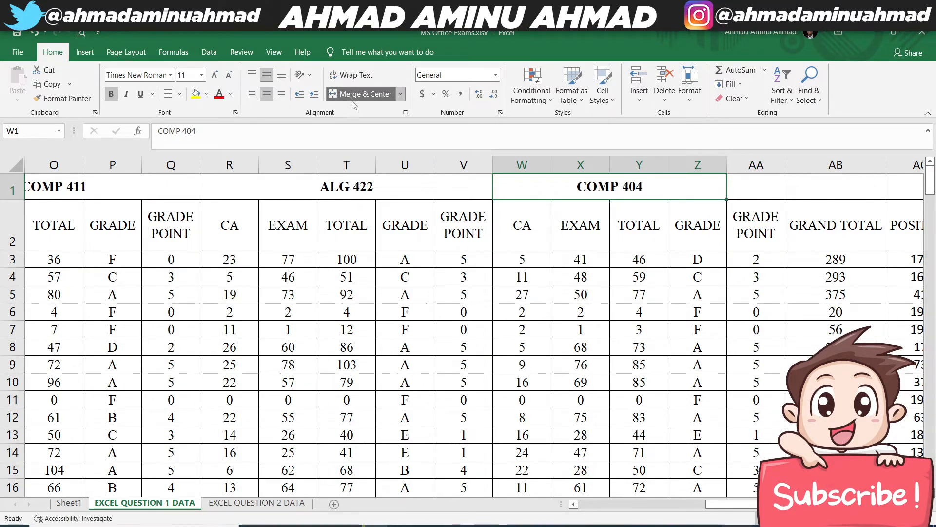
pyautogui.click(463, 364)
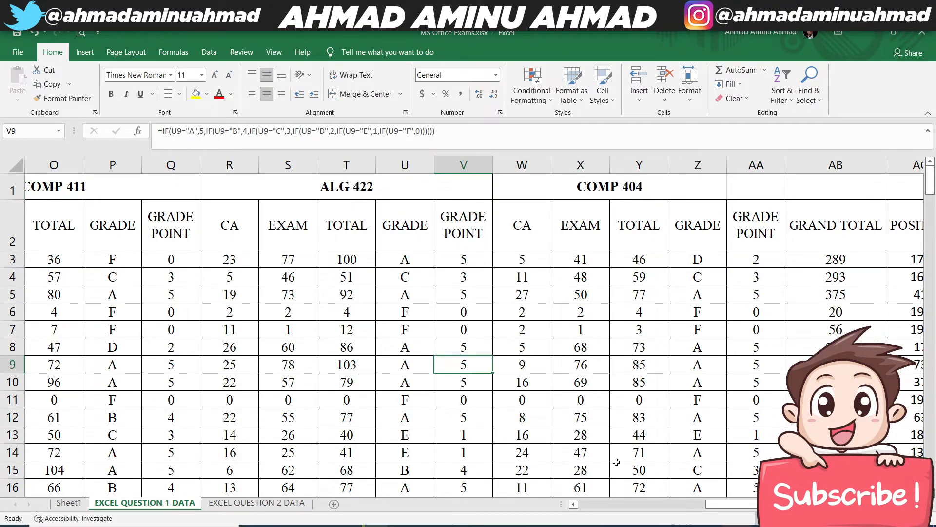
pyautogui.click(587, 504)
pyautogui.click(586, 504)
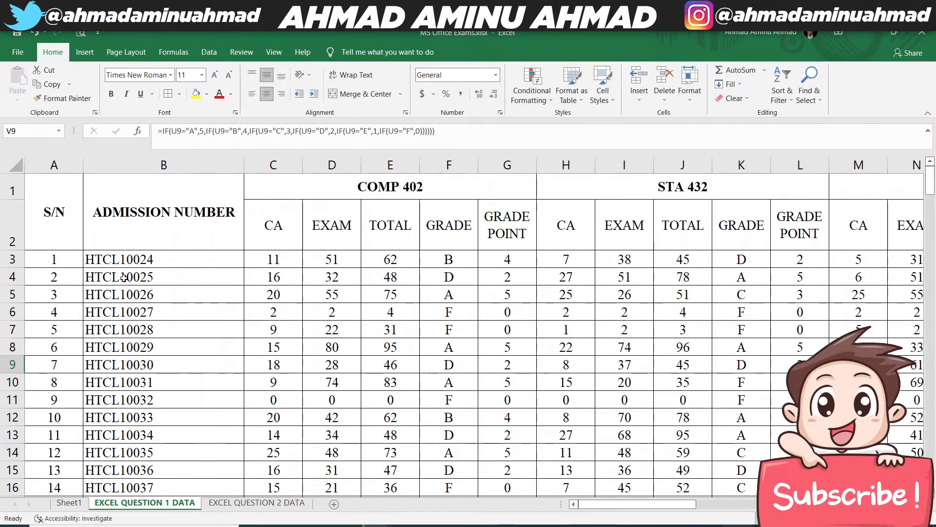